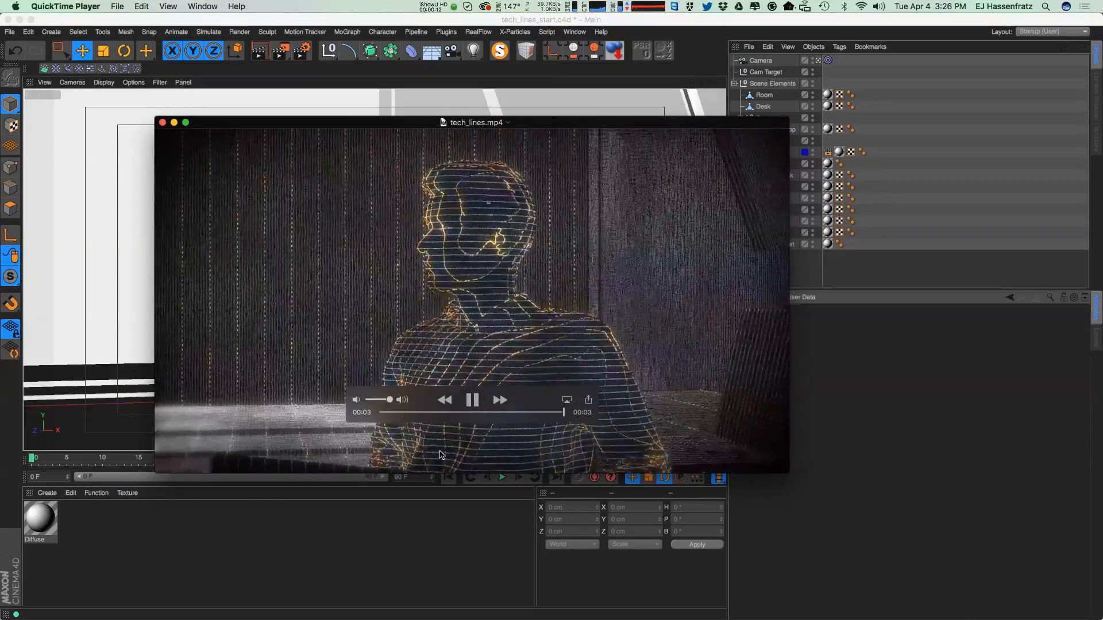
Stop and close the tech_lines.mp4 reference video and switch back to Cinema 4D
click(472, 402)
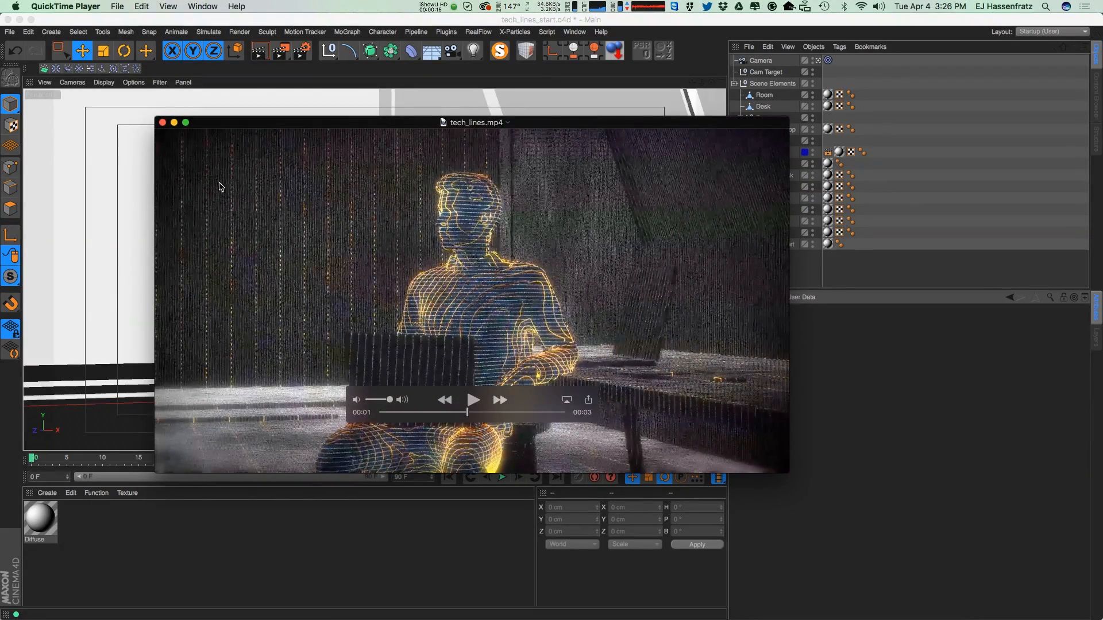
click(162, 123)
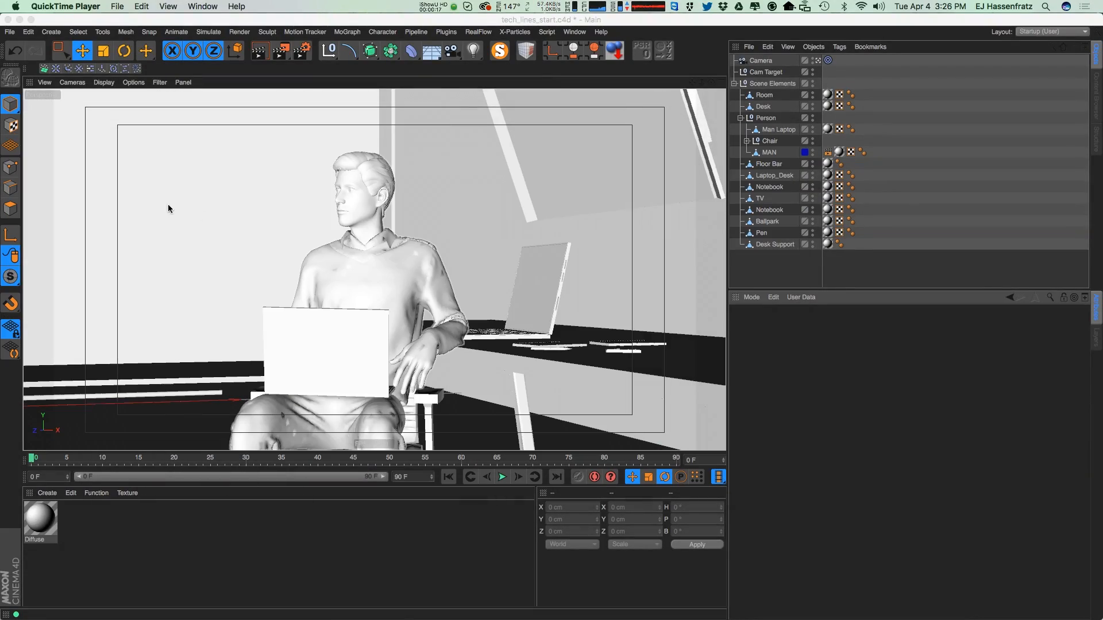
click(841, 278)
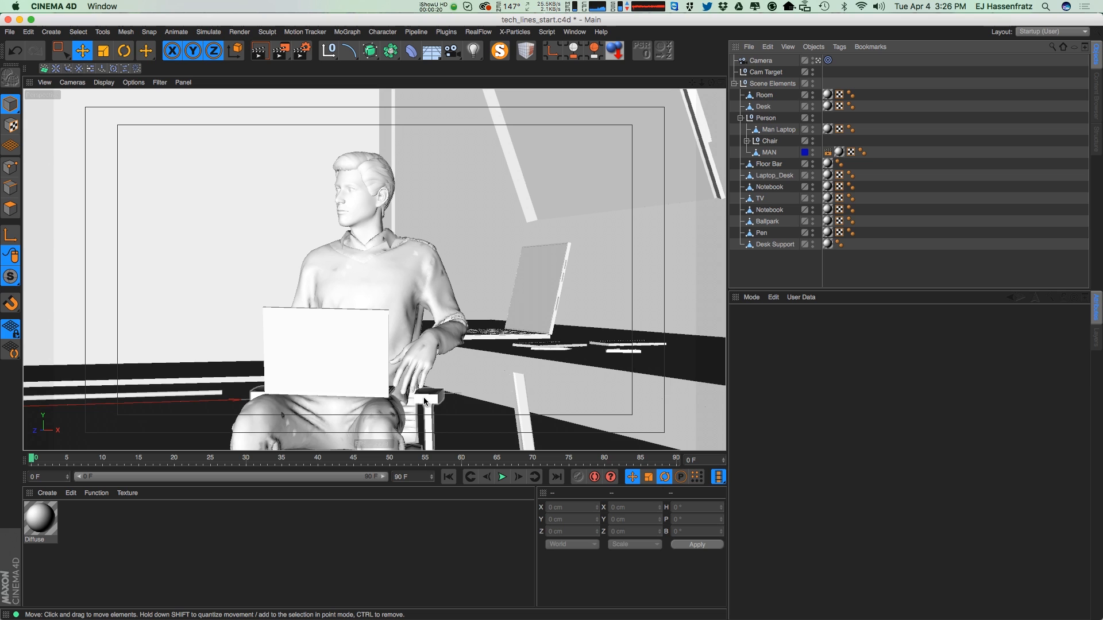
Select the seated man model and move the timeline to frame 24
click(332, 302)
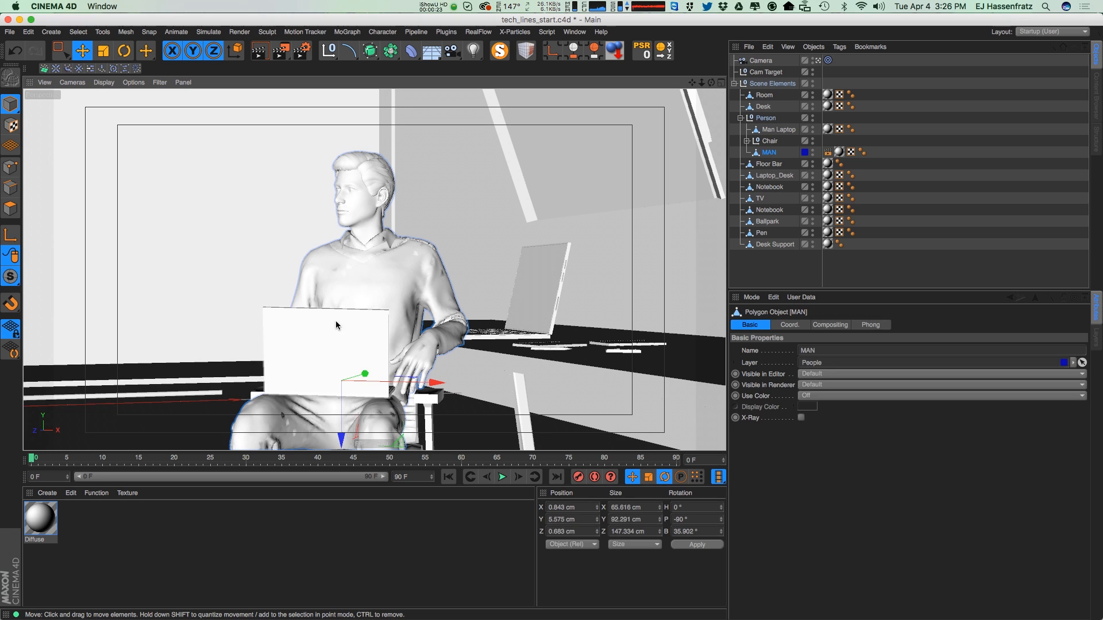
click(555, 239)
click(356, 280)
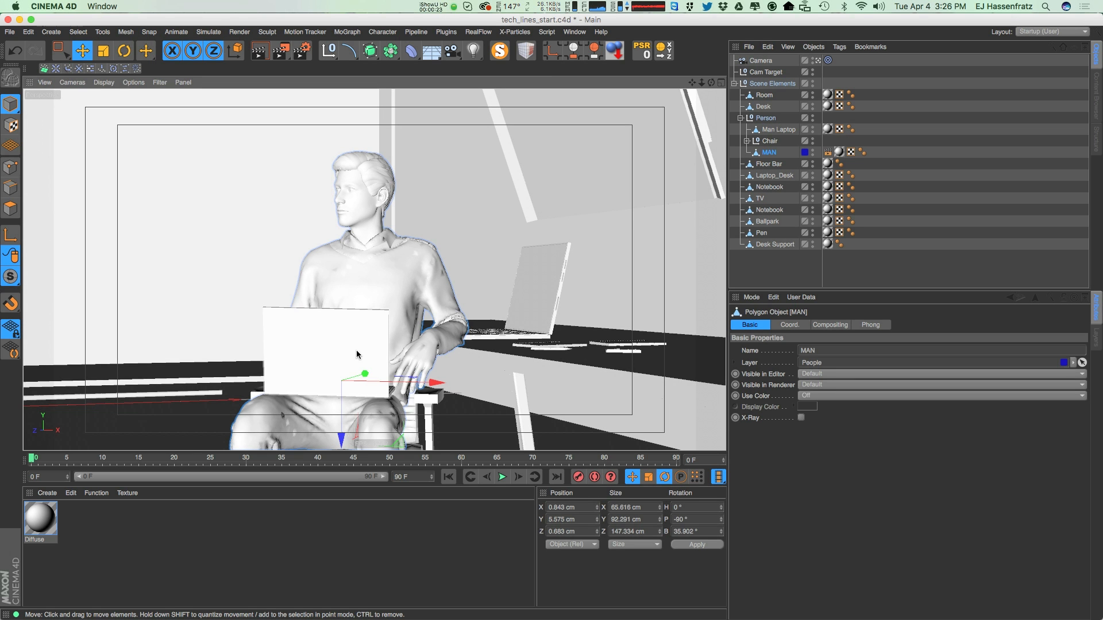
click(219, 463)
mouse_move(221, 470)
mouse_down()
mouse_move(443, 463)
mouse_move(54, 448)
mouse_move(591, 463)
mouse_move(203, 463)
mouse_up()
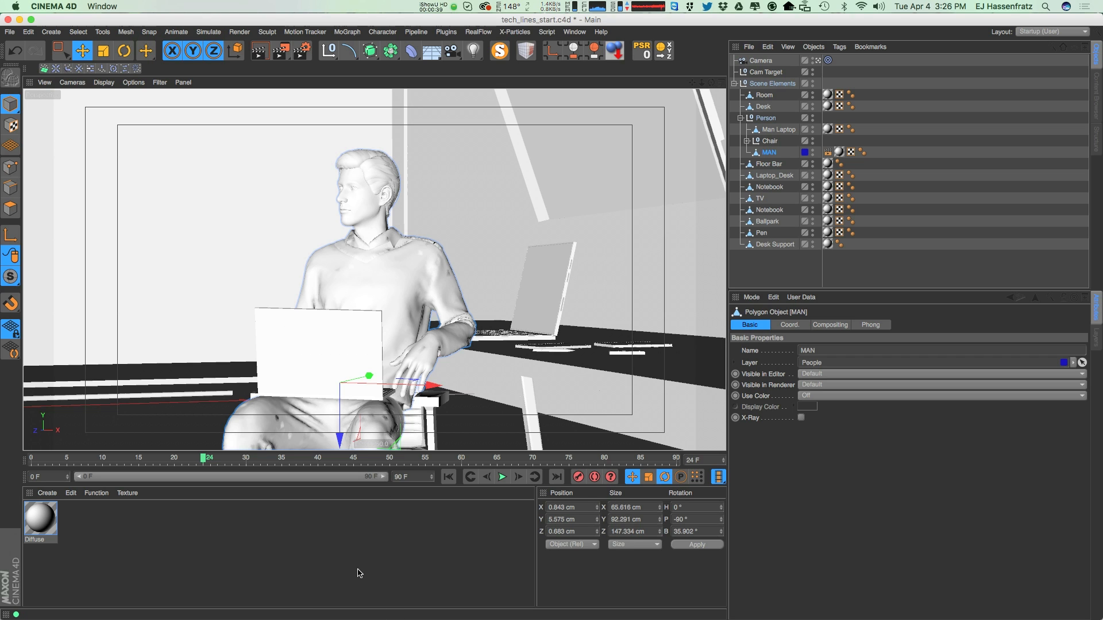
Add the Sketch and Toon effect to the render settings
click(301, 50)
drag(689, 104, 567, 87)
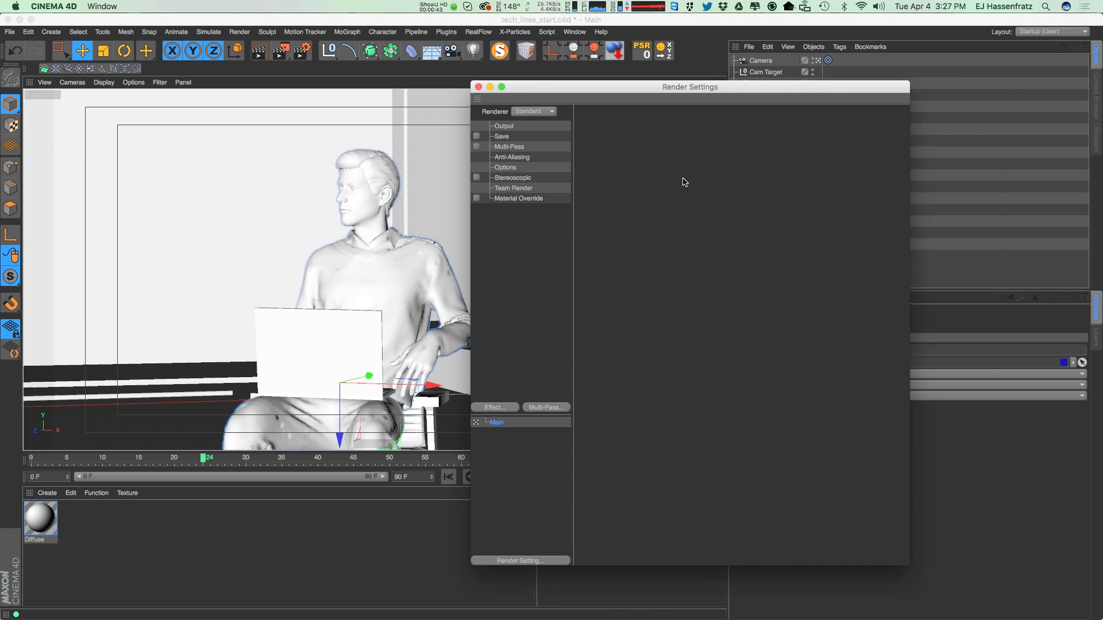
click(497, 409)
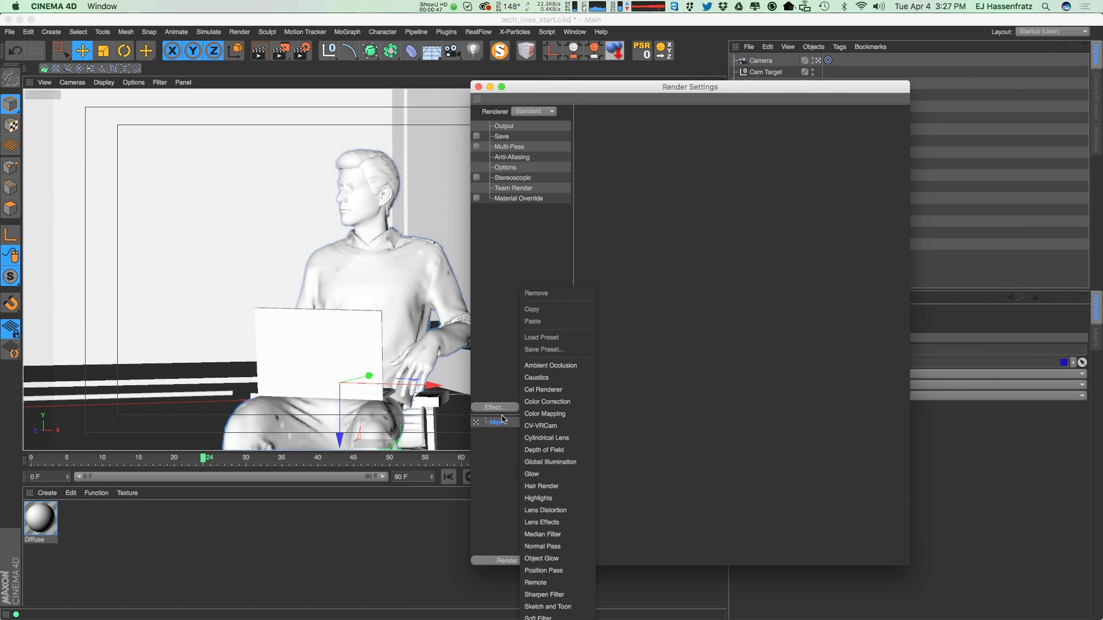
click(578, 608)
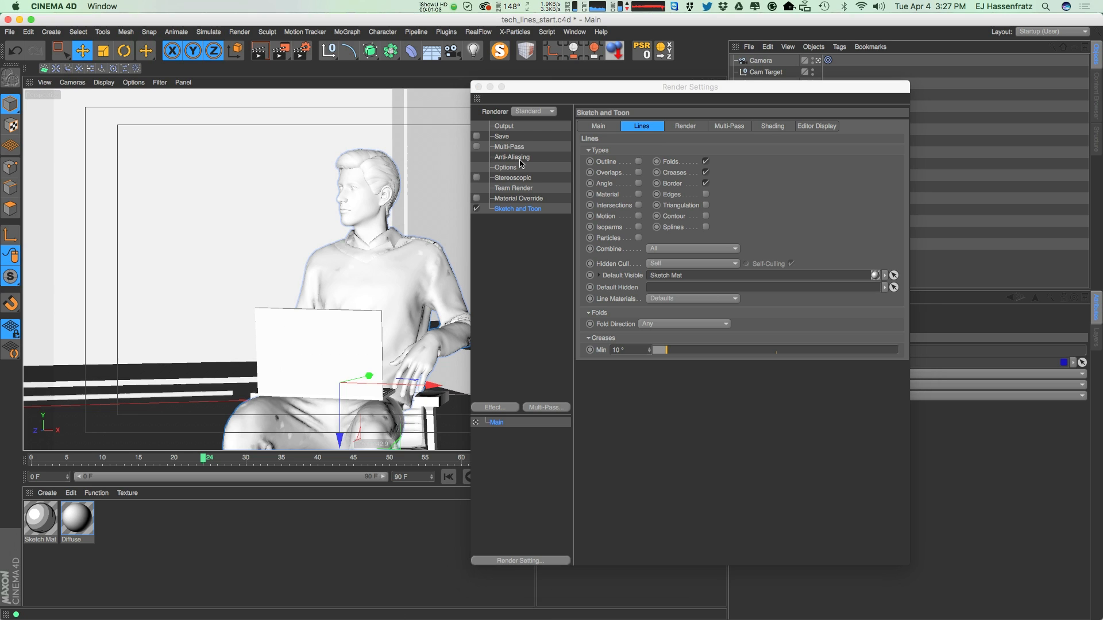
Turn the Folds, Creases and Border line types off and on again in the Sketch and Toon settings
click(706, 162)
click(705, 172)
click(705, 183)
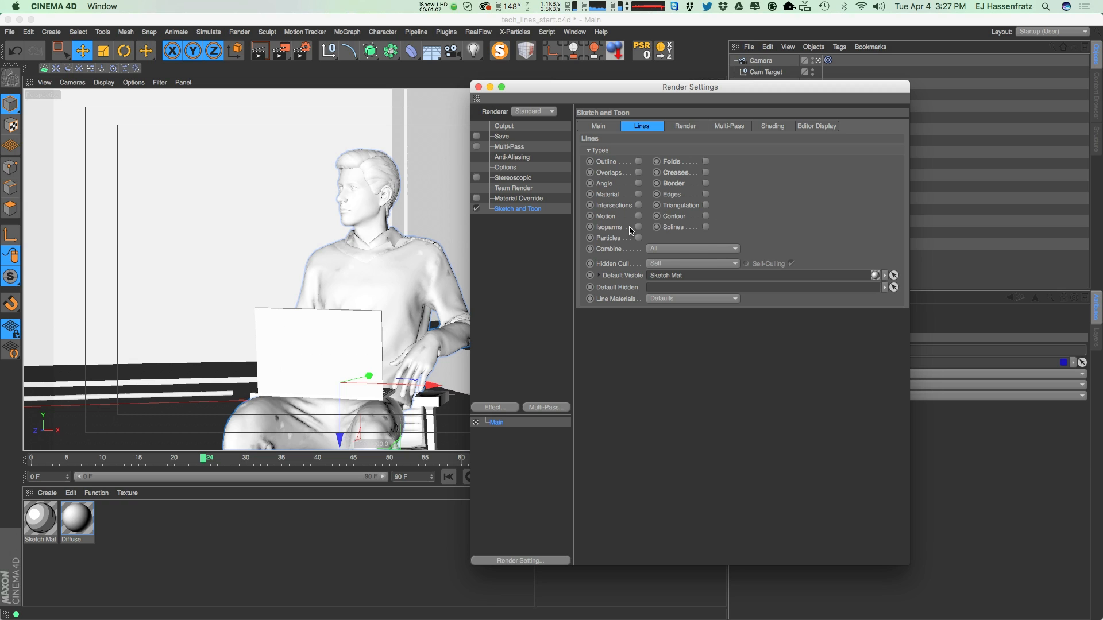
drag(573, 91, 642, 94)
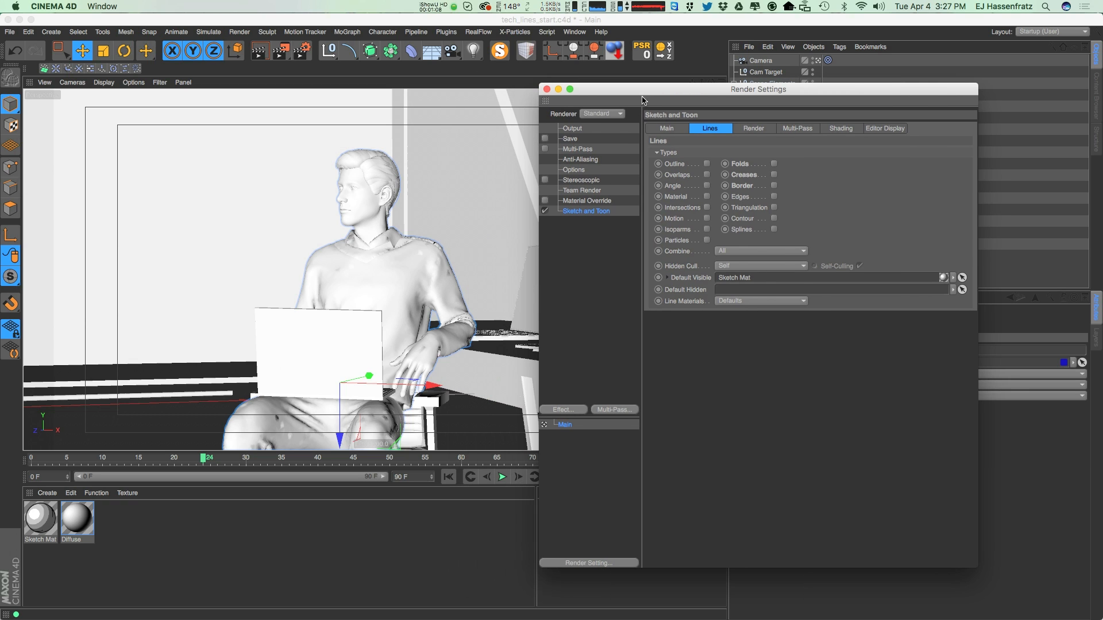
click(774, 164)
click(774, 174)
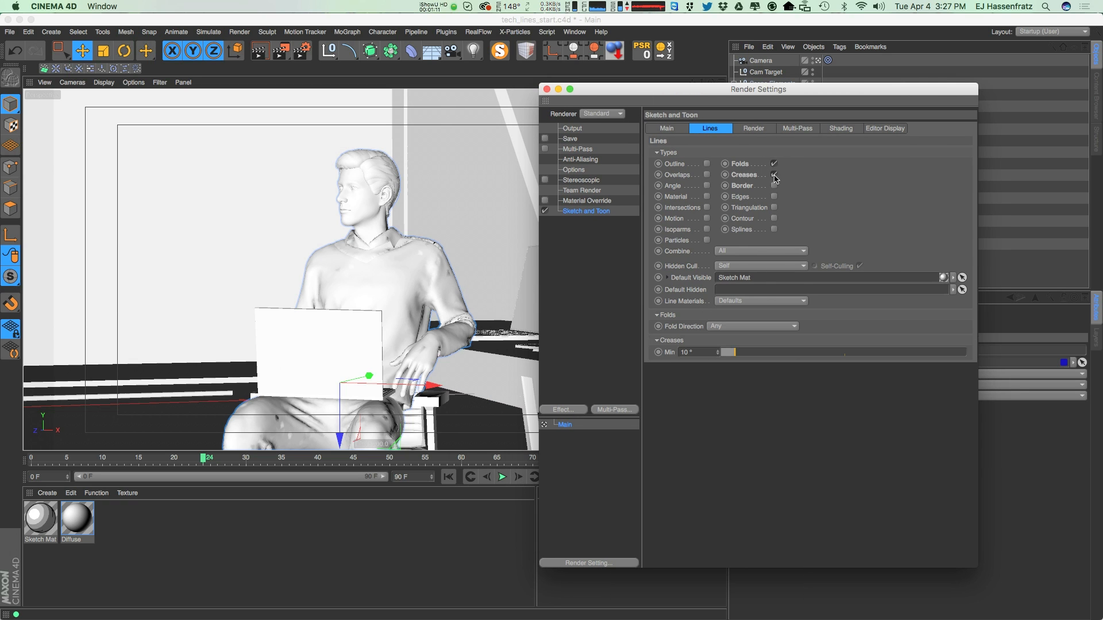
click(774, 186)
Inspect the Sketch Mat material and render the viewport at the current frame
click(38, 522)
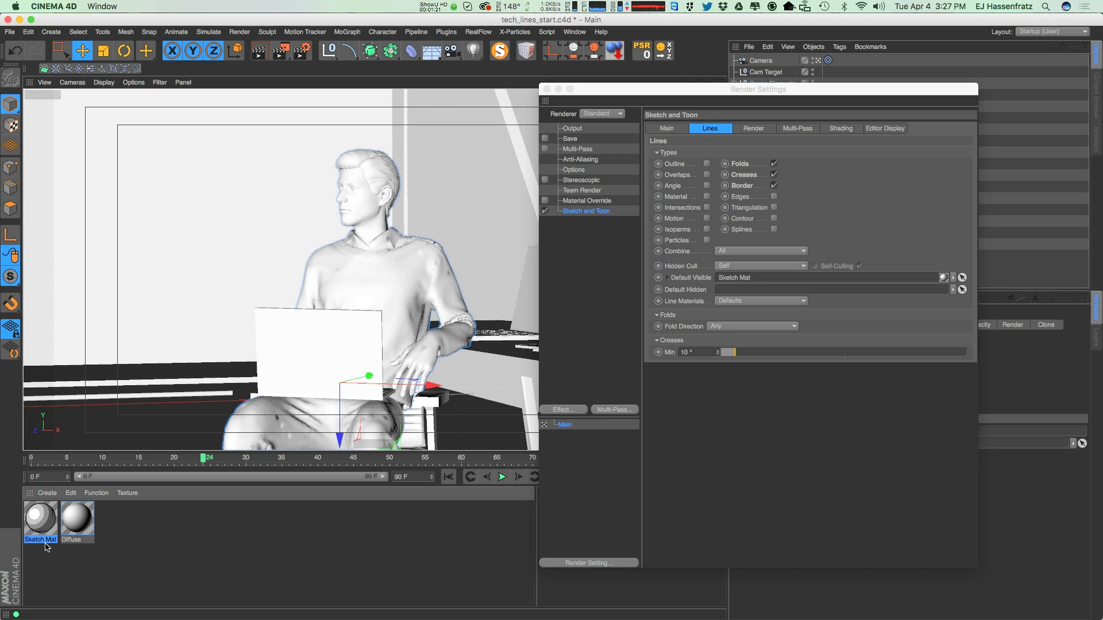
double_click(40, 524)
drag(227, 80, 645, 91)
click(543, 112)
click(453, 78)
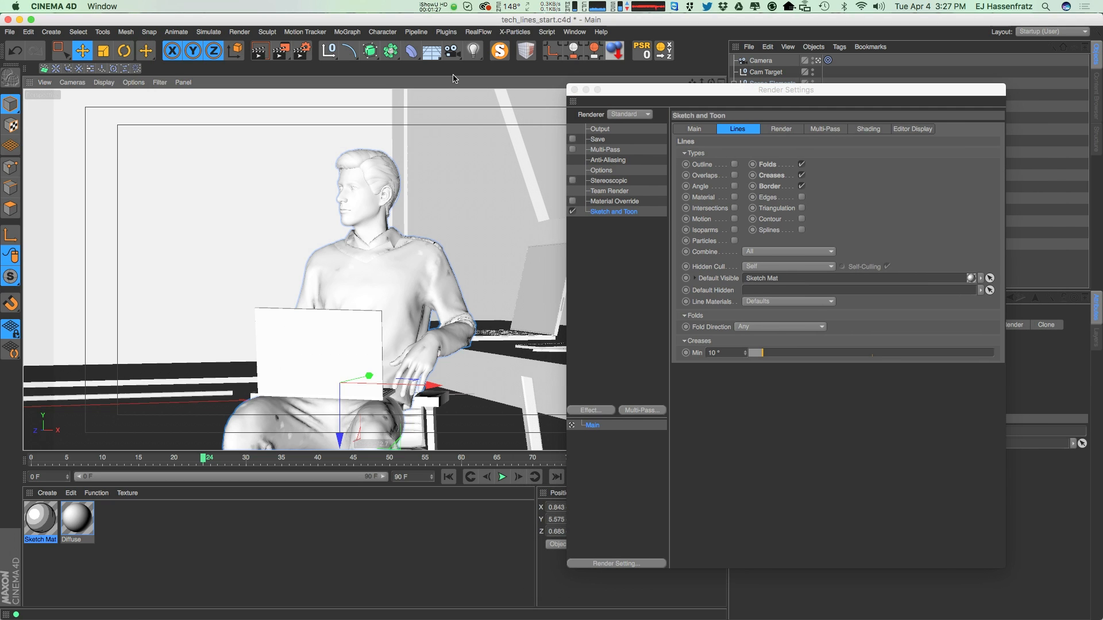
key(super+r)
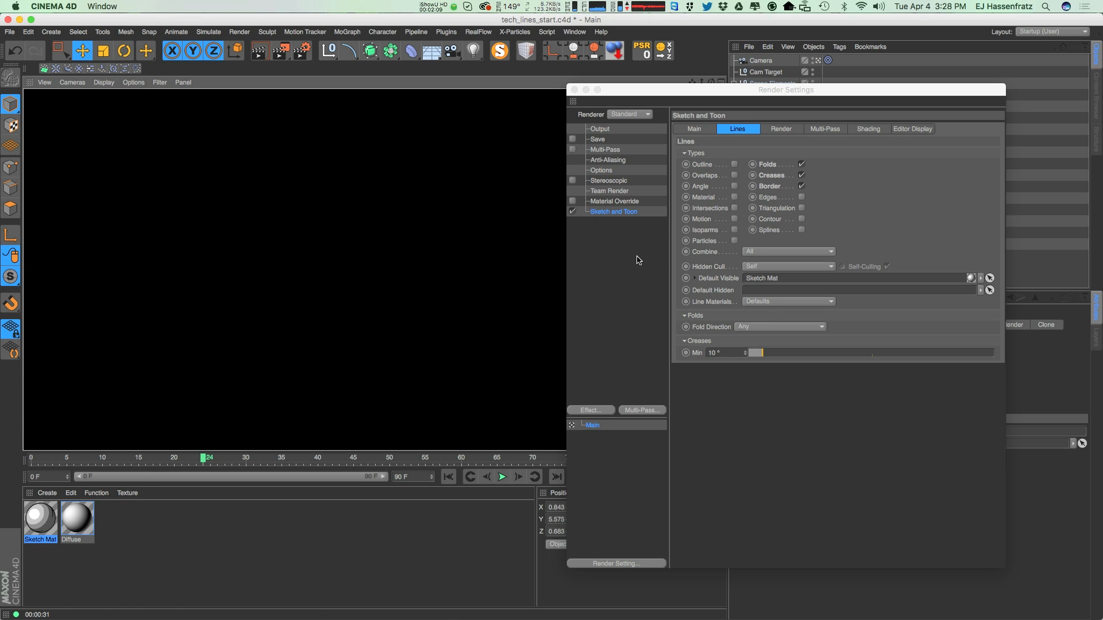
Set the Sketch Mat line color to white (FFFFFF) and disable its strokes
double_click(41, 518)
drag(276, 124, 667, 184)
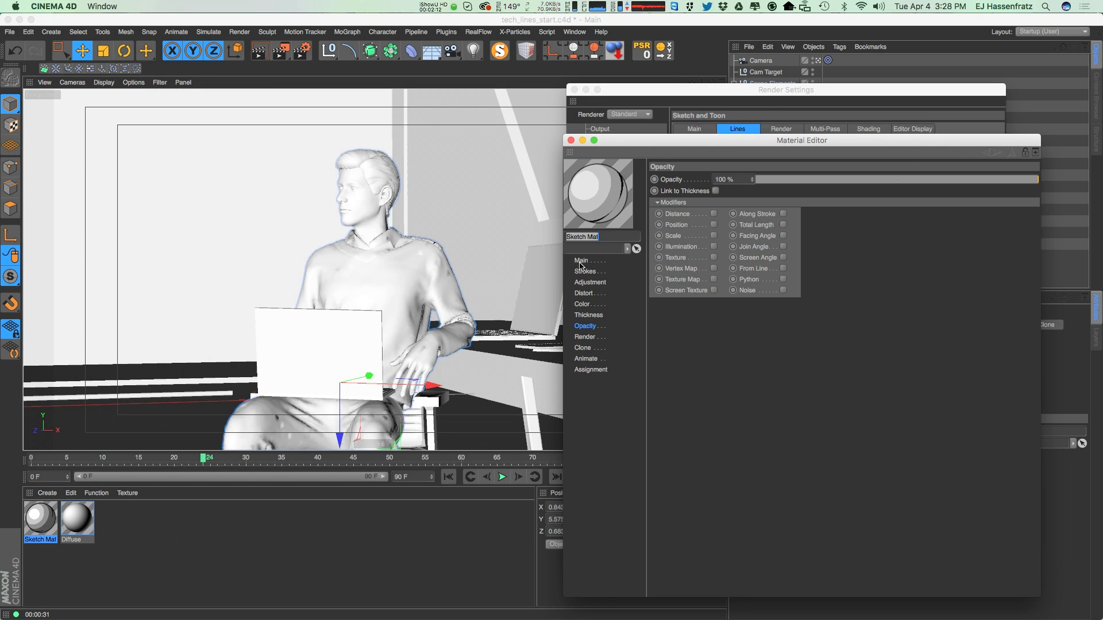
click(583, 304)
click(693, 206)
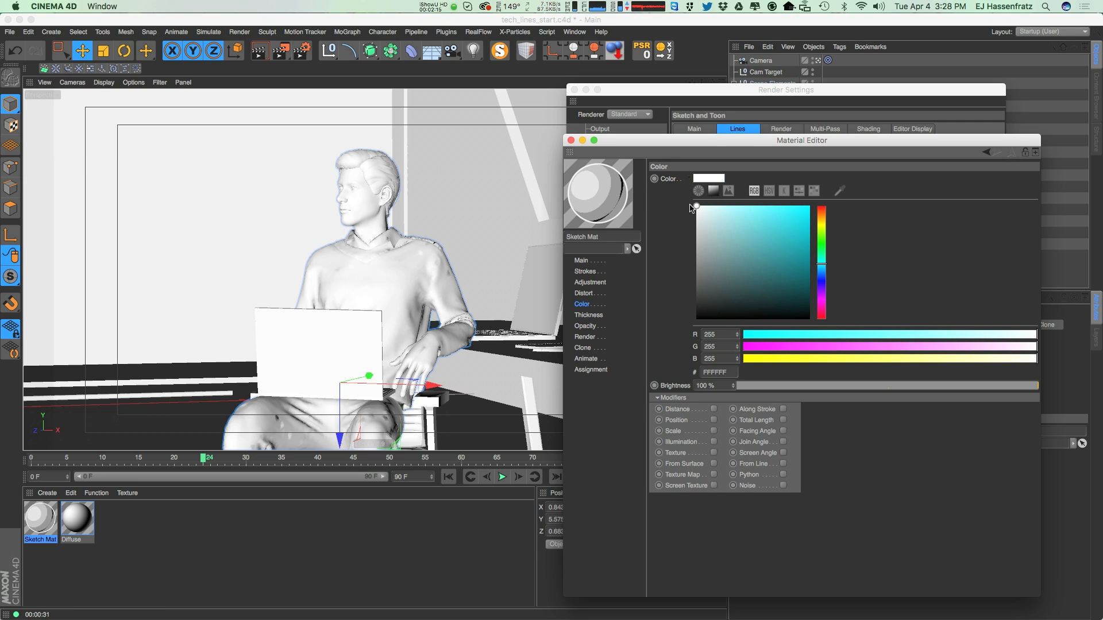
click(586, 272)
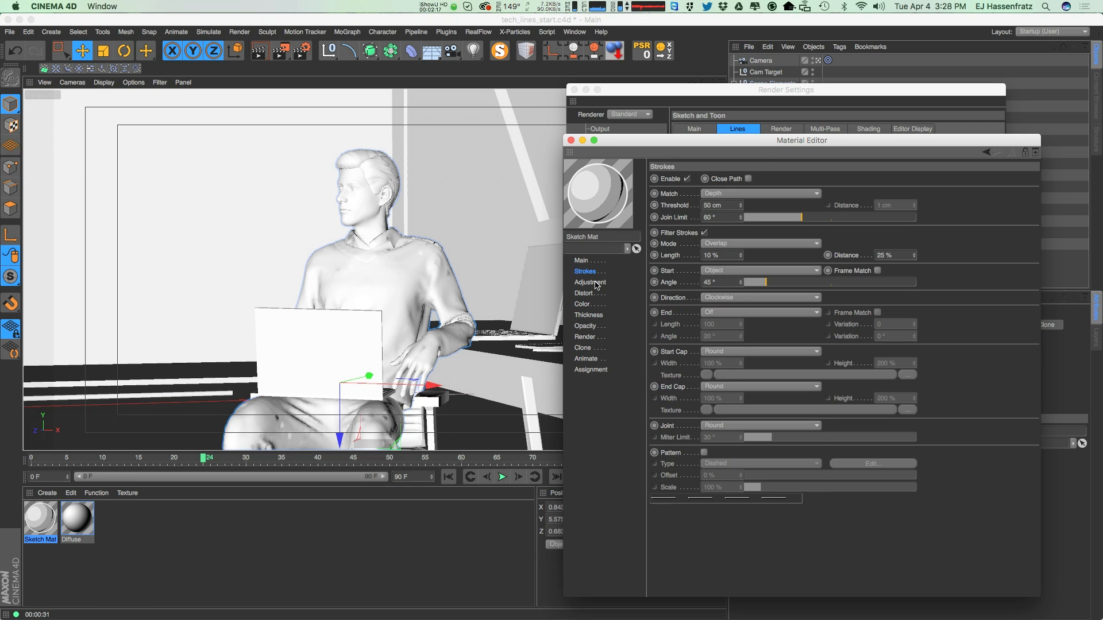
click(686, 179)
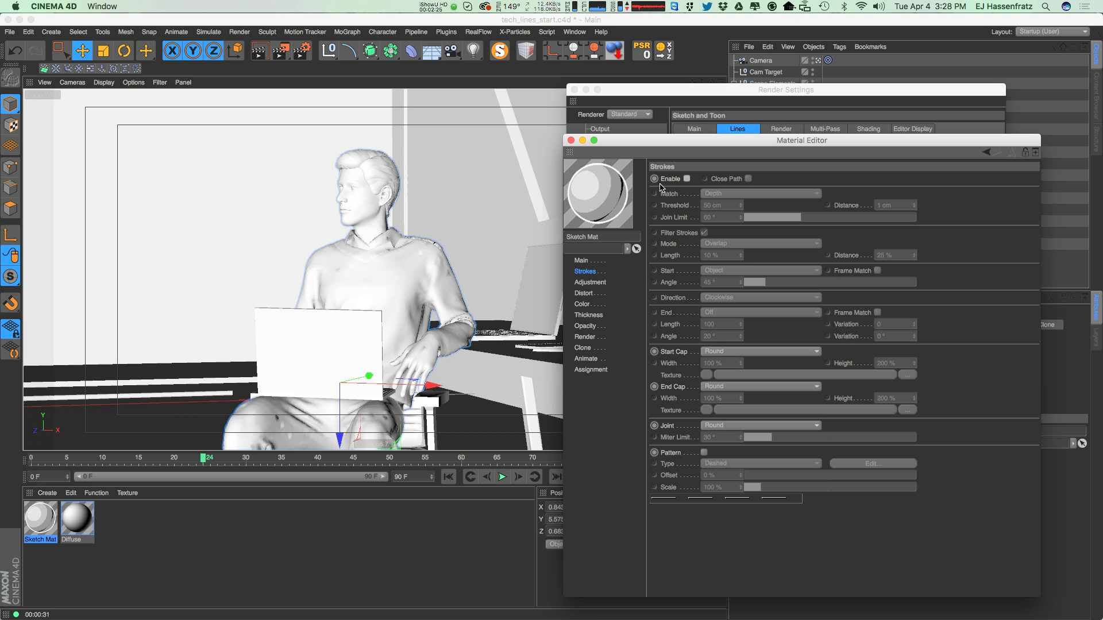
Open an enlarged preview window of the Sketch Mat material and place it beside the material editor
right_click(604, 198)
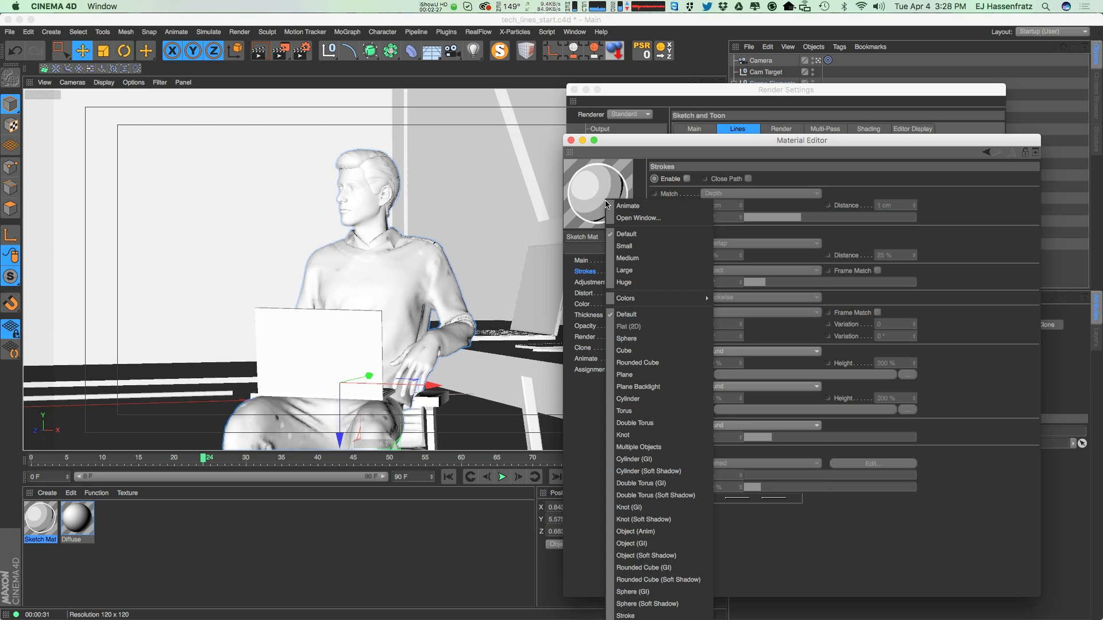
click(635, 222)
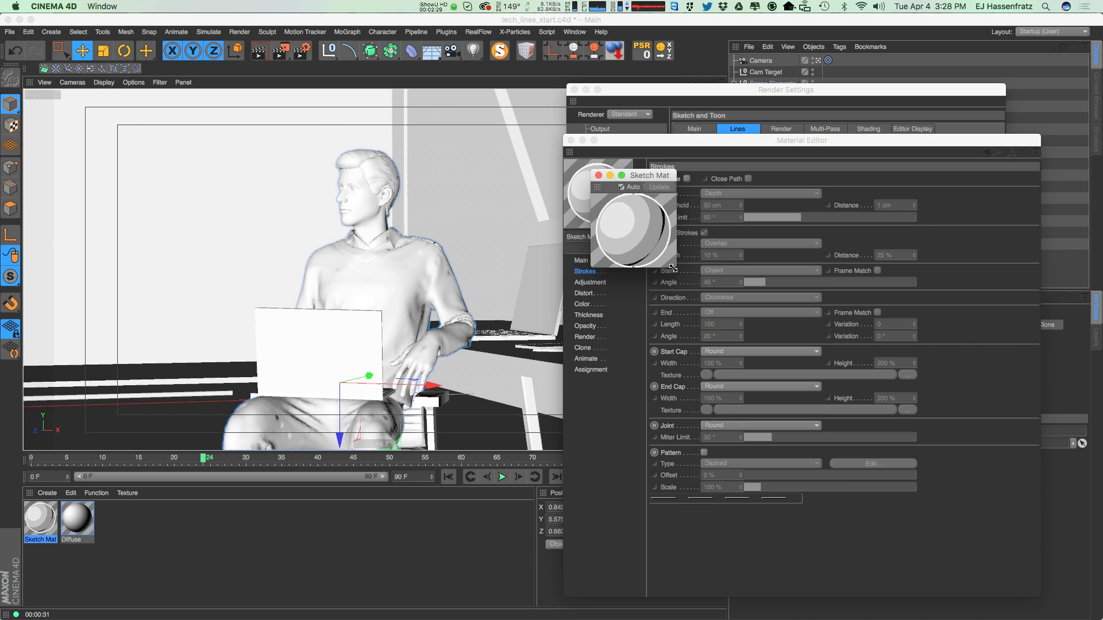
click(622, 175)
drag(753, 178, 310, 68)
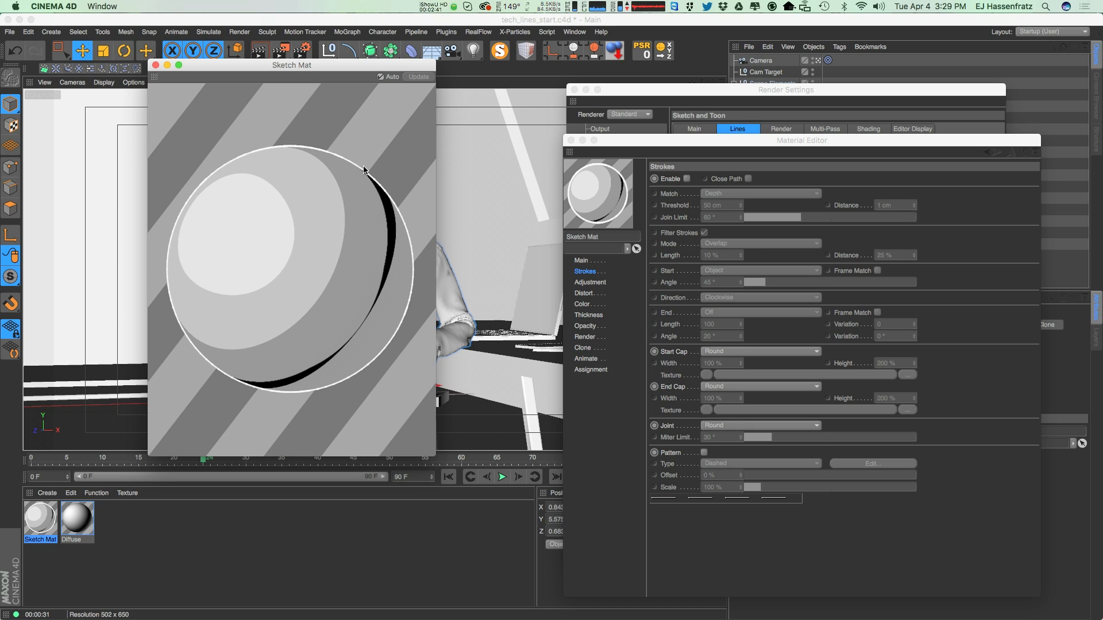
Compare the Sketch Mat preview with strokes enabled and disabled, leave strokes disabled and close the preview
click(686, 193)
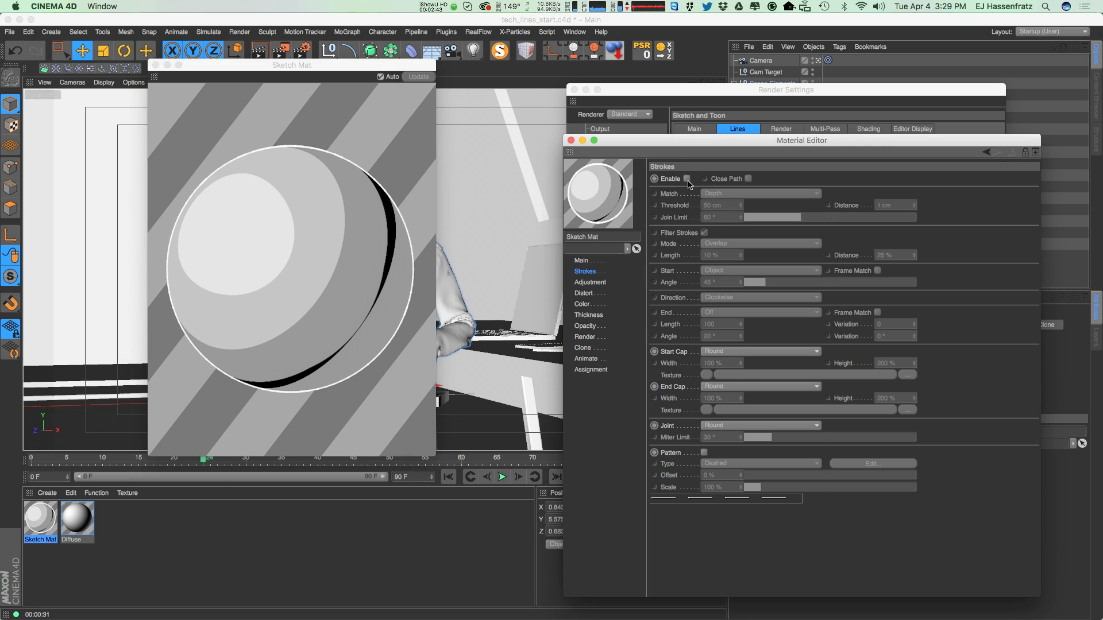
click(687, 179)
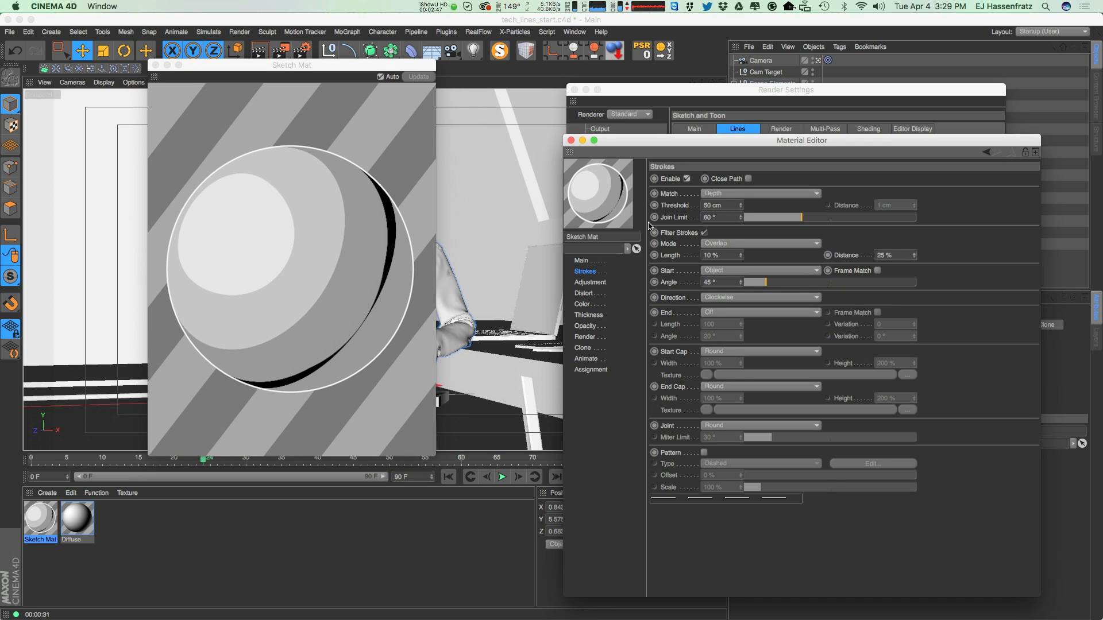
click(686, 179)
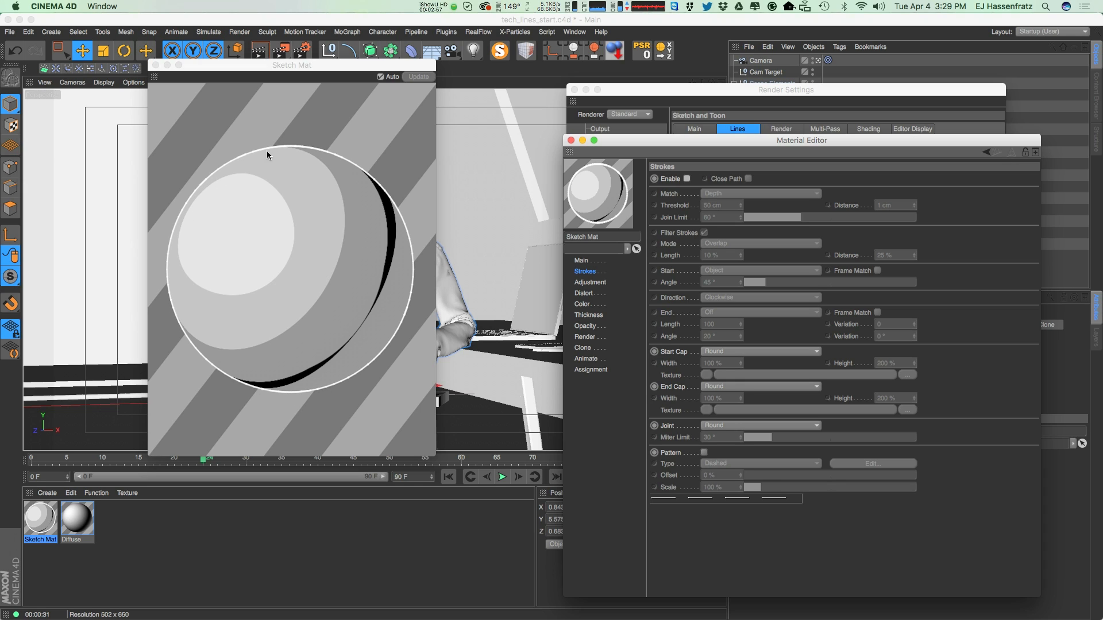
click(348, 140)
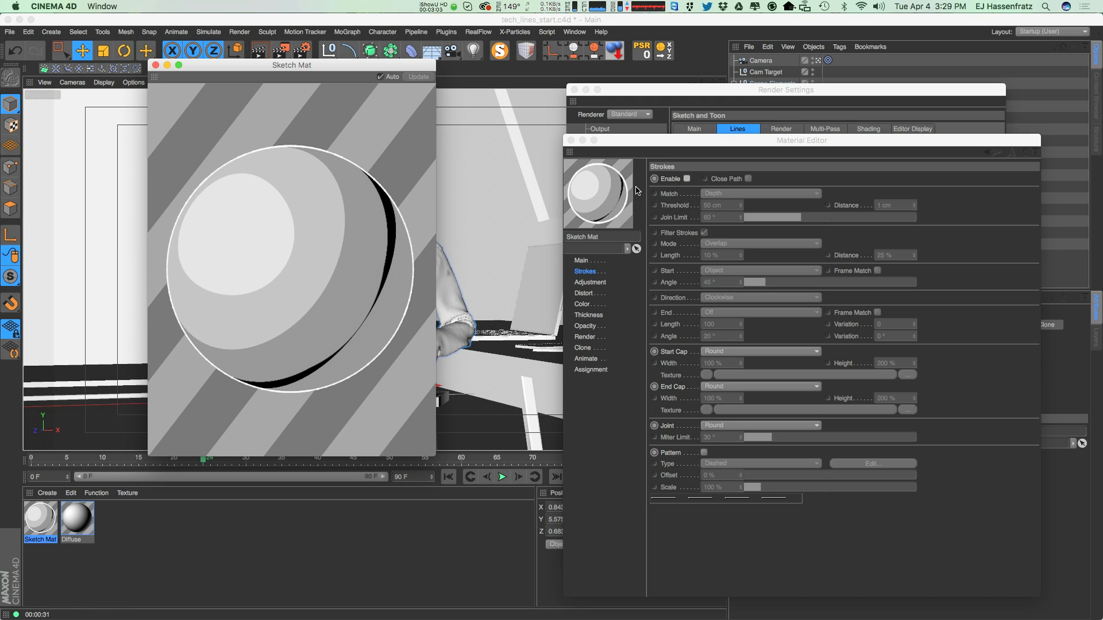
click(687, 179)
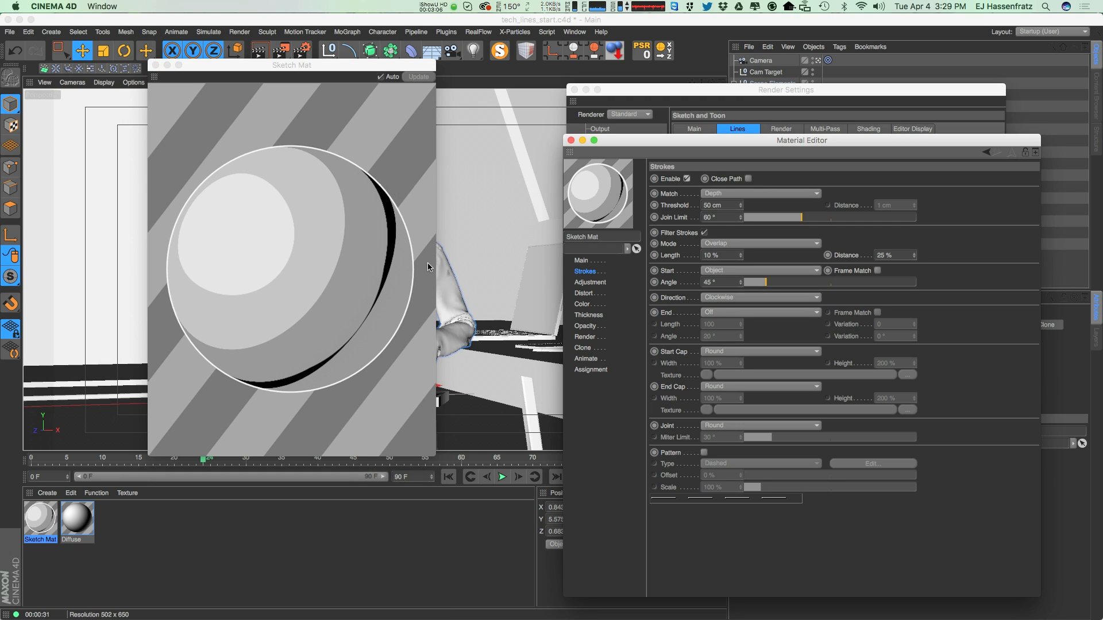
click(687, 179)
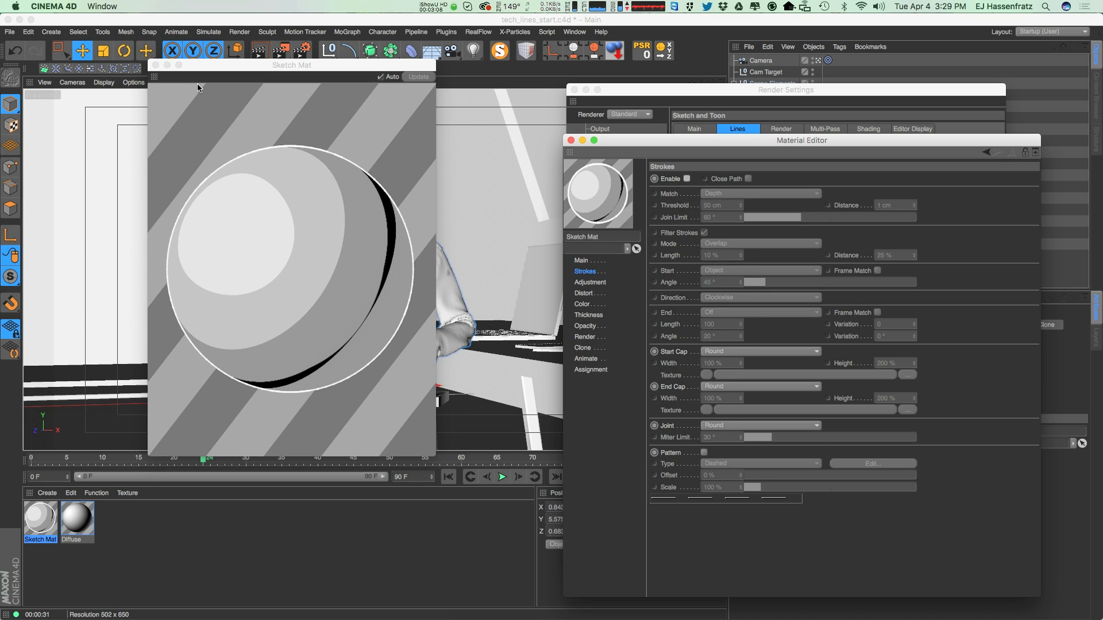
click(156, 65)
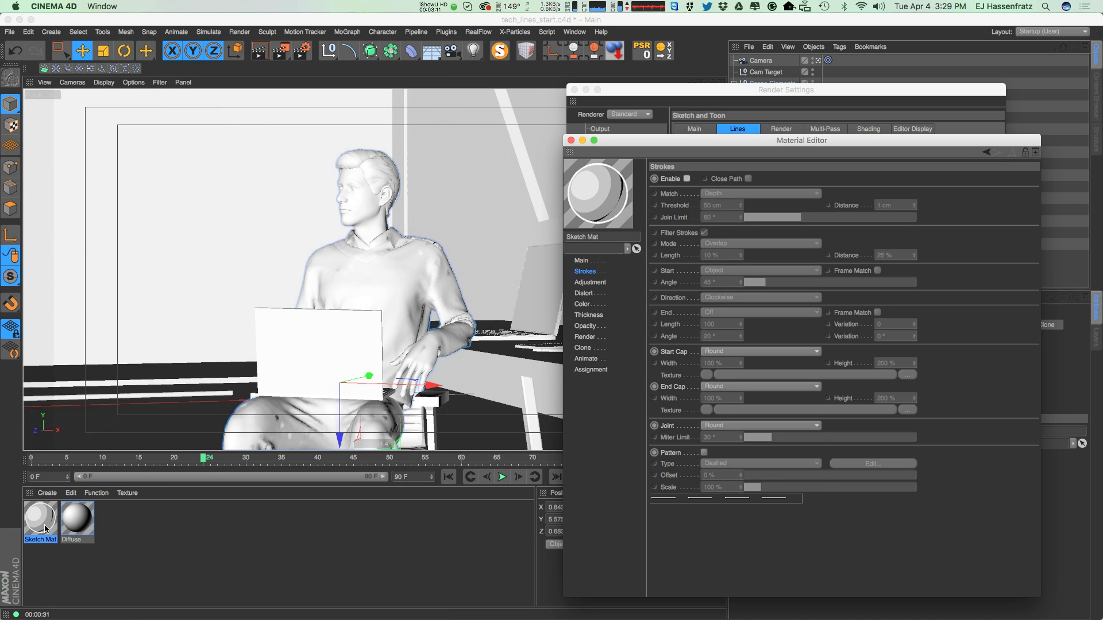
Check the Sketch Mat color, render the viewport to review the lines, and return to the stroke settings
click(582, 304)
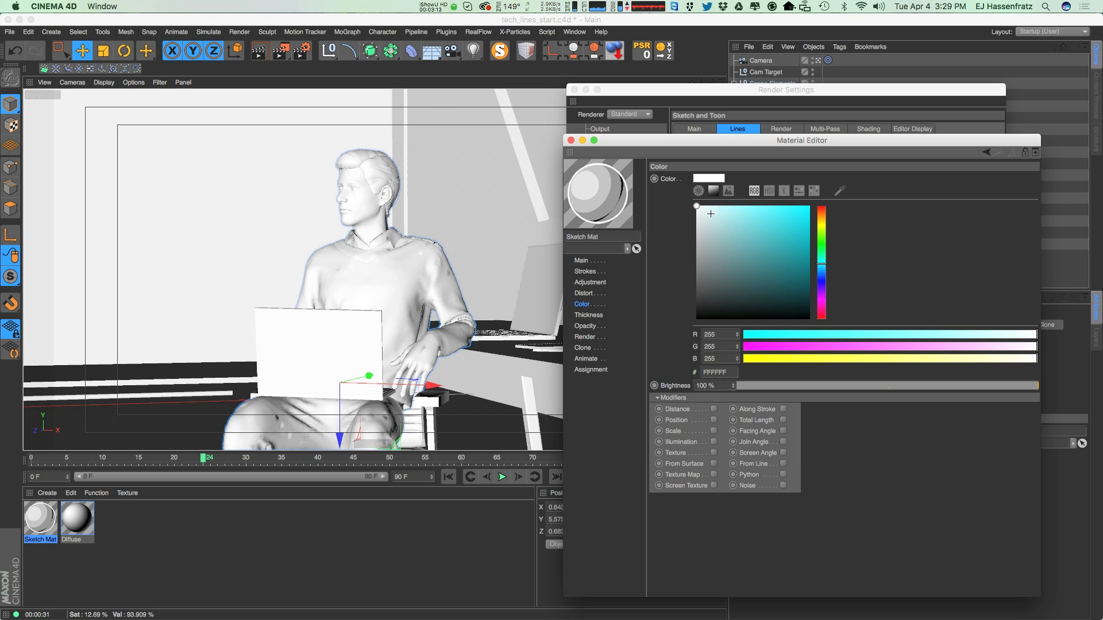
click(404, 287)
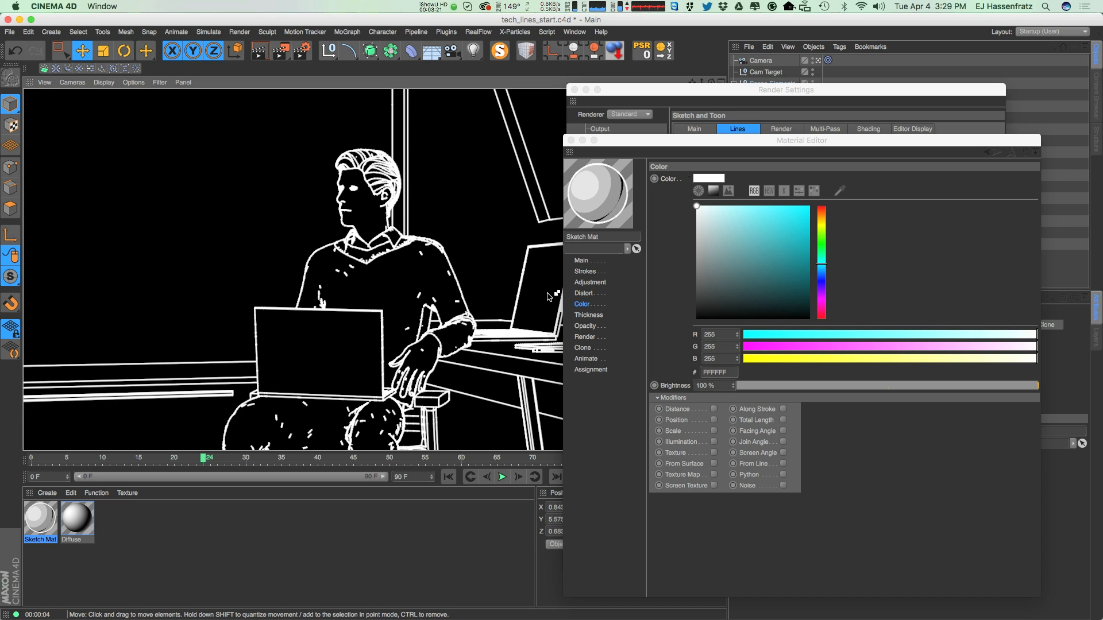
click(642, 211)
click(591, 272)
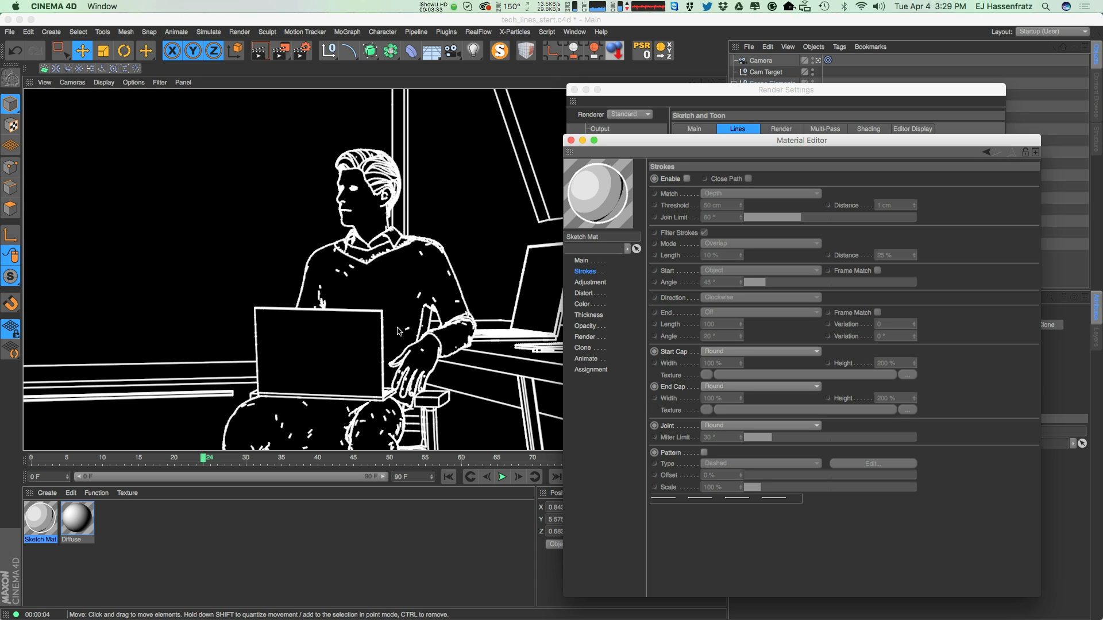
In the Sketch and Toon line types, disable Border, Creases and Folds and enable Contour
drag(668, 141, 727, 412)
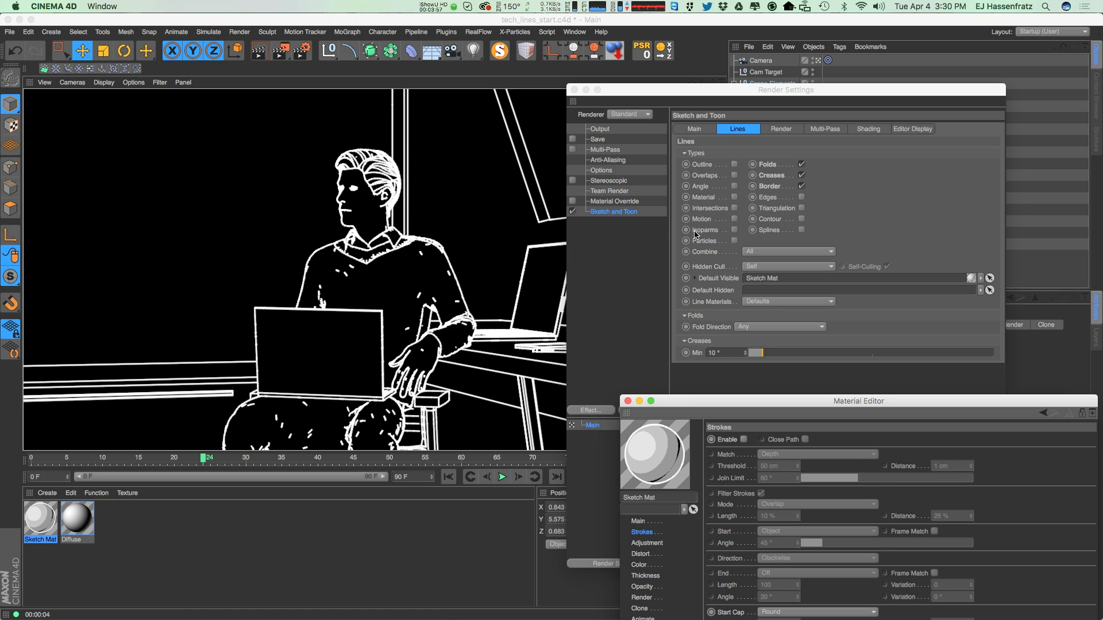
click(770, 223)
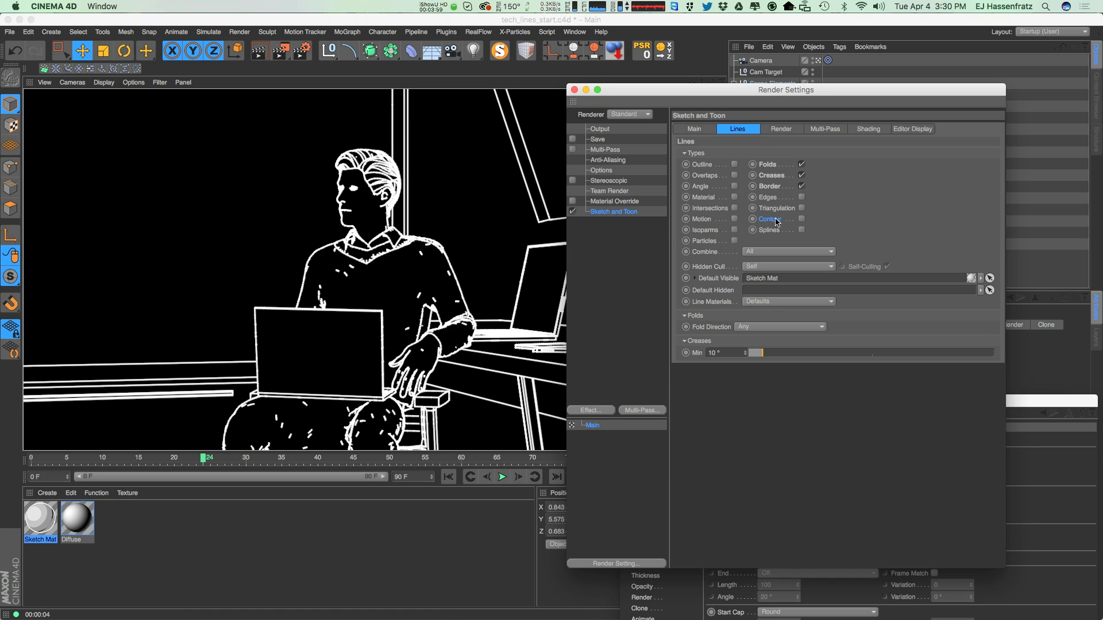
click(802, 187)
click(802, 175)
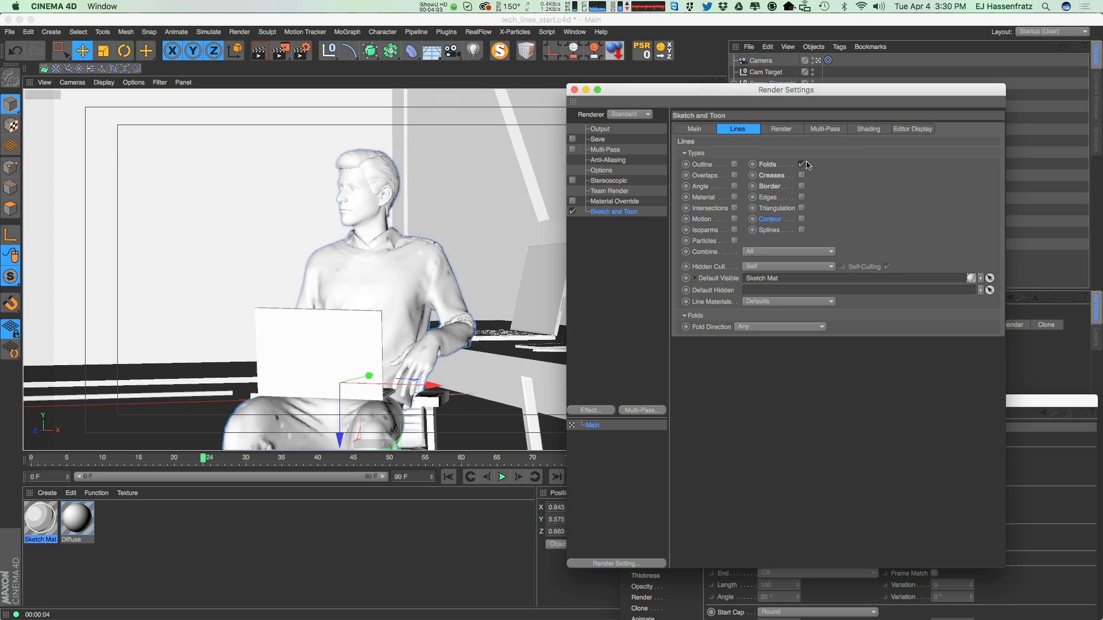
click(802, 165)
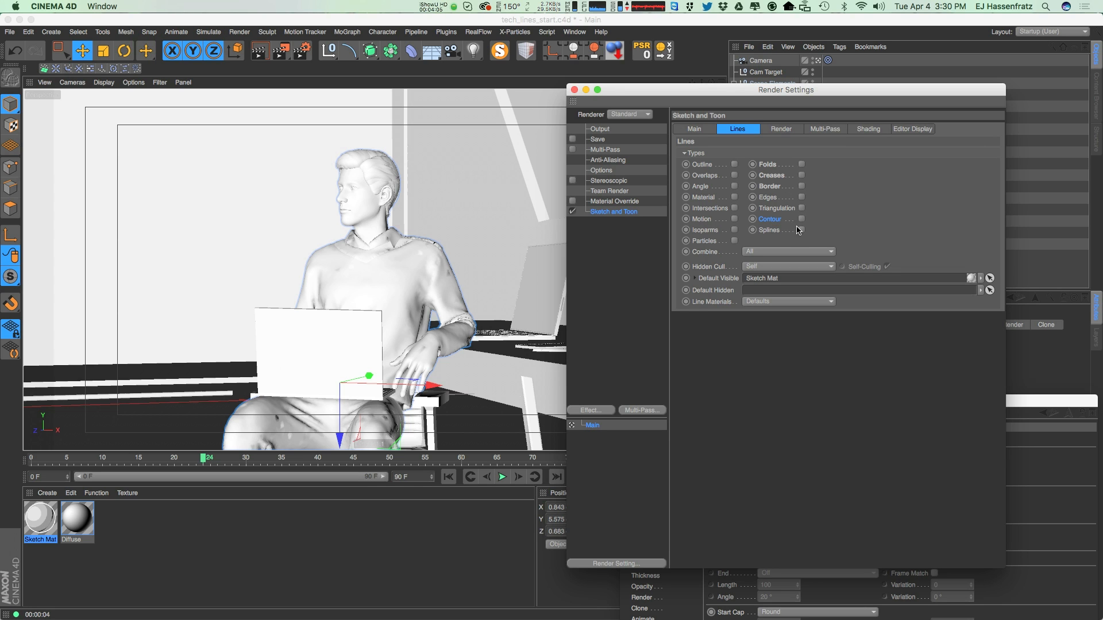
click(802, 219)
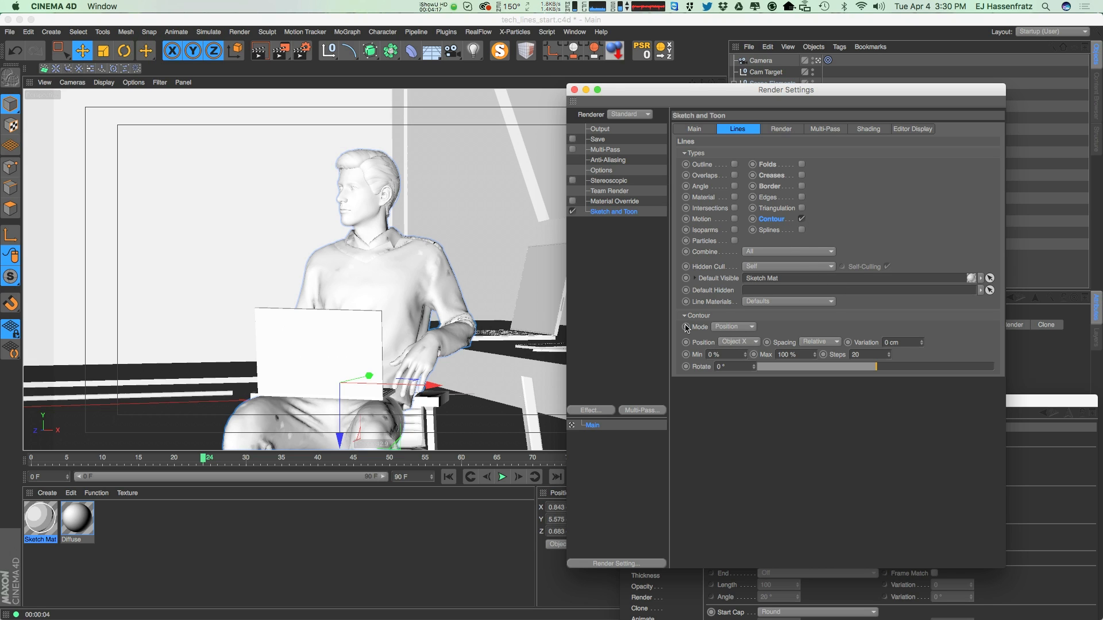
Render the viewport to review the Object X contour lines, temporarily moving the render settings window out of the way
click(401, 89)
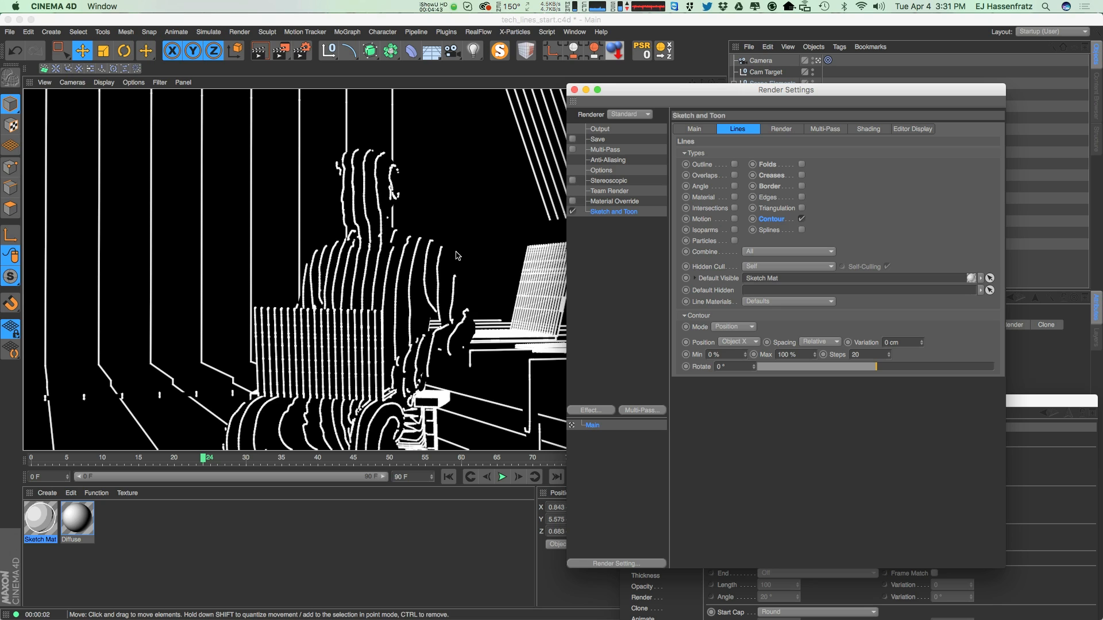
drag(641, 104, 760, 108)
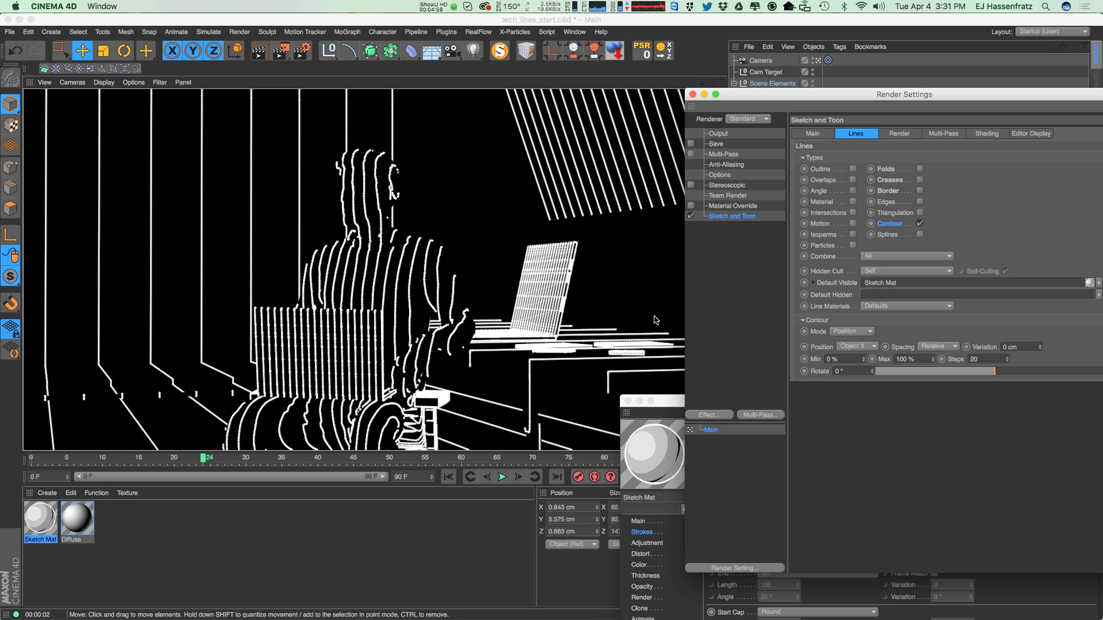
drag(866, 100, 708, 89)
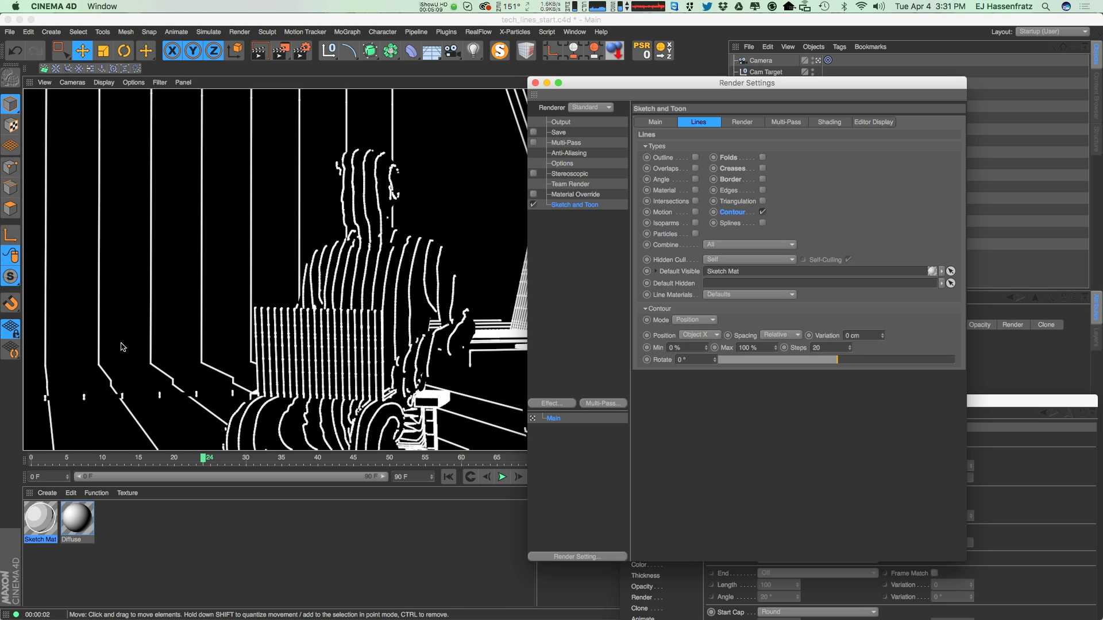
Set the Contour position to Object Y and render the viewport to review the lines
click(703, 336)
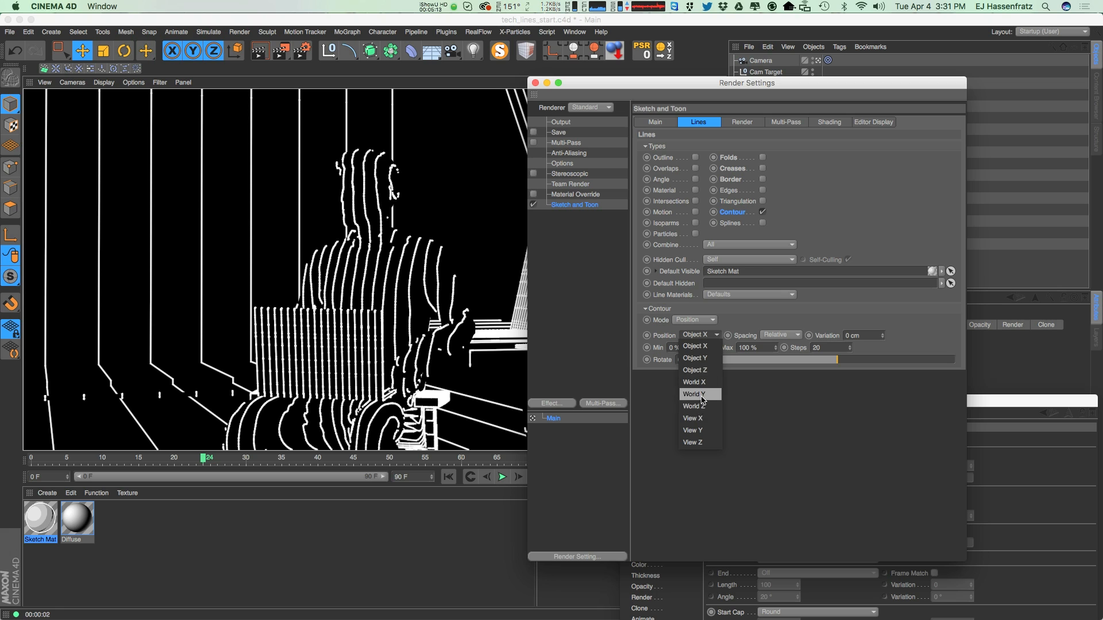
click(696, 358)
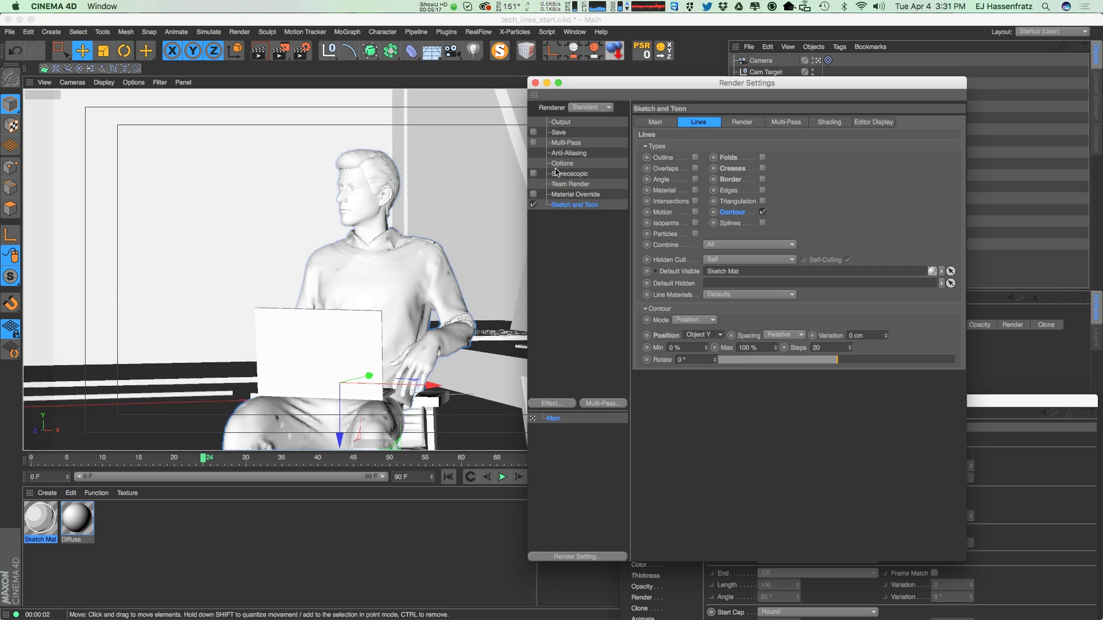
click(413, 290)
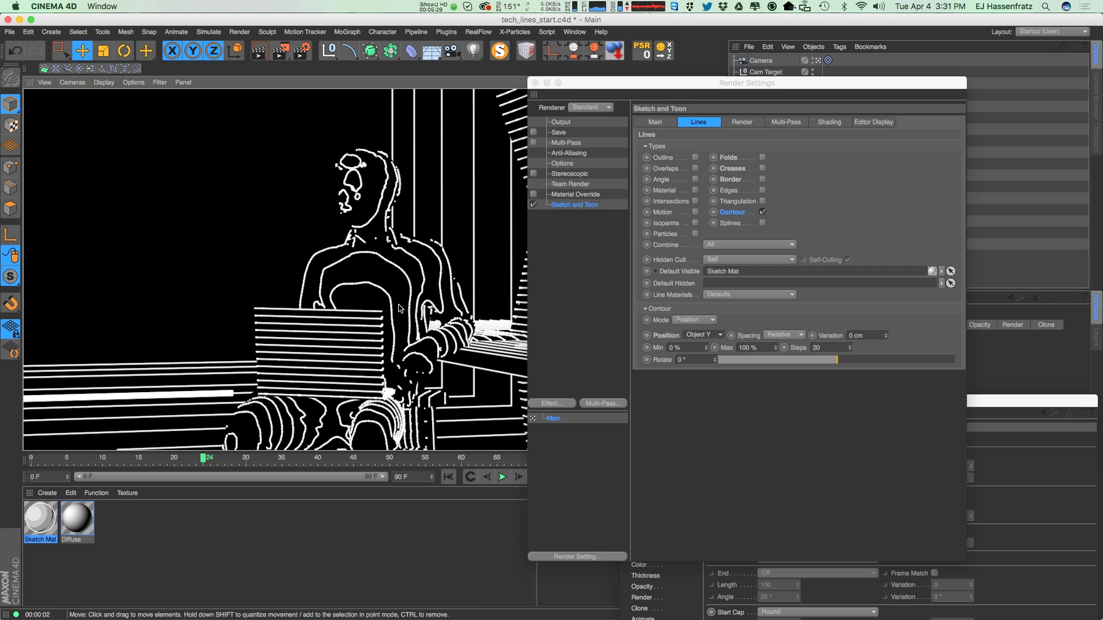
Set the Contour position to World Y and compare the object axes of the laptop and the seated man
click(712, 338)
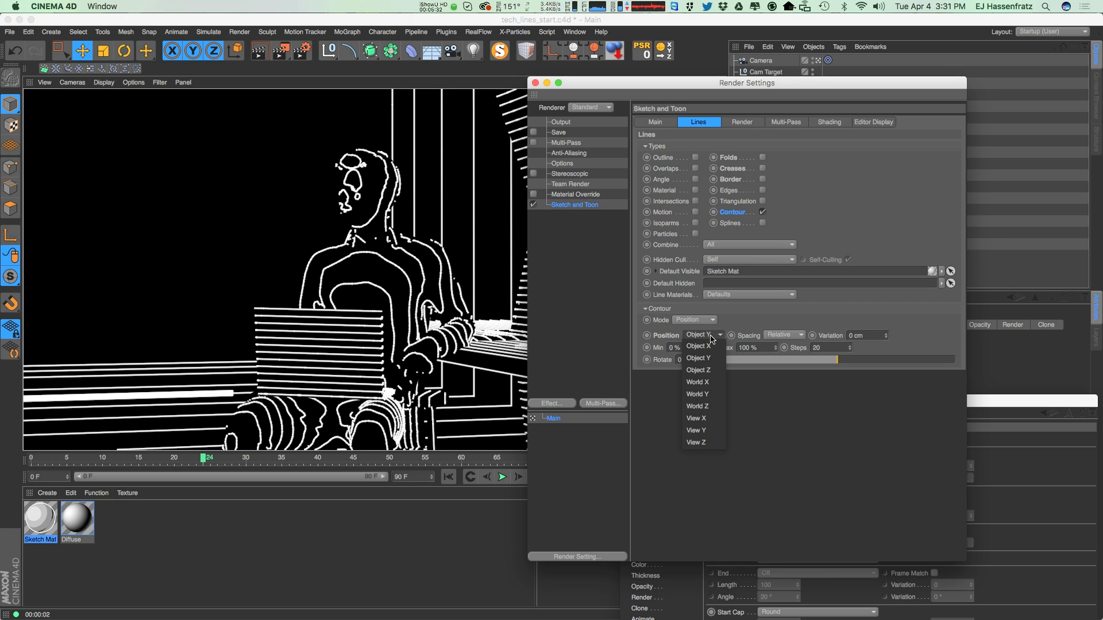
click(697, 394)
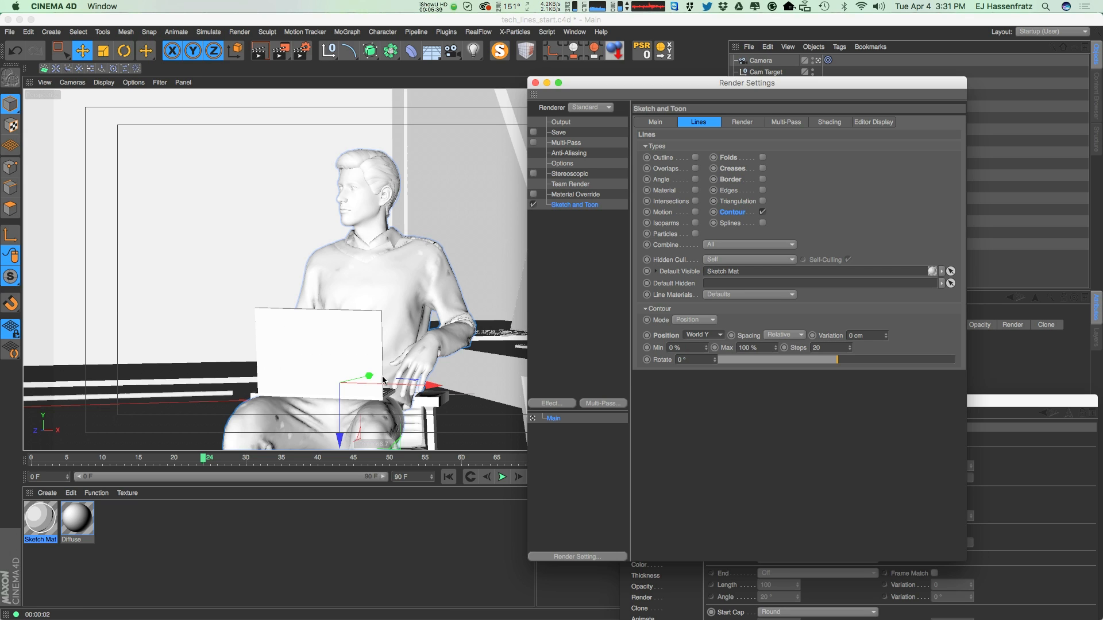
click(332, 384)
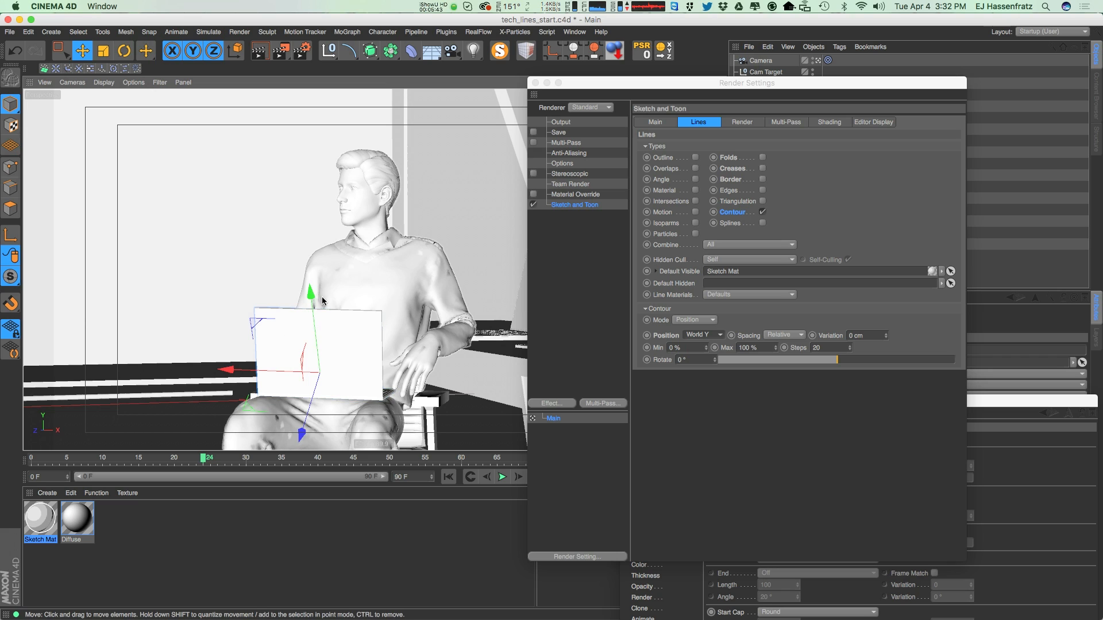
click(382, 282)
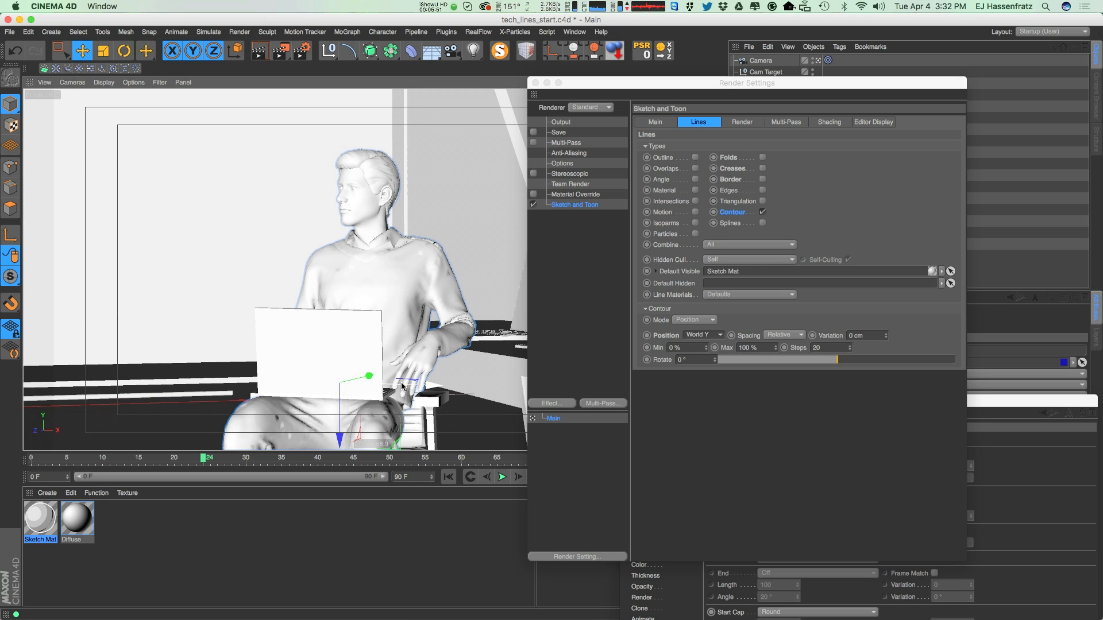
drag(600, 86, 634, 87)
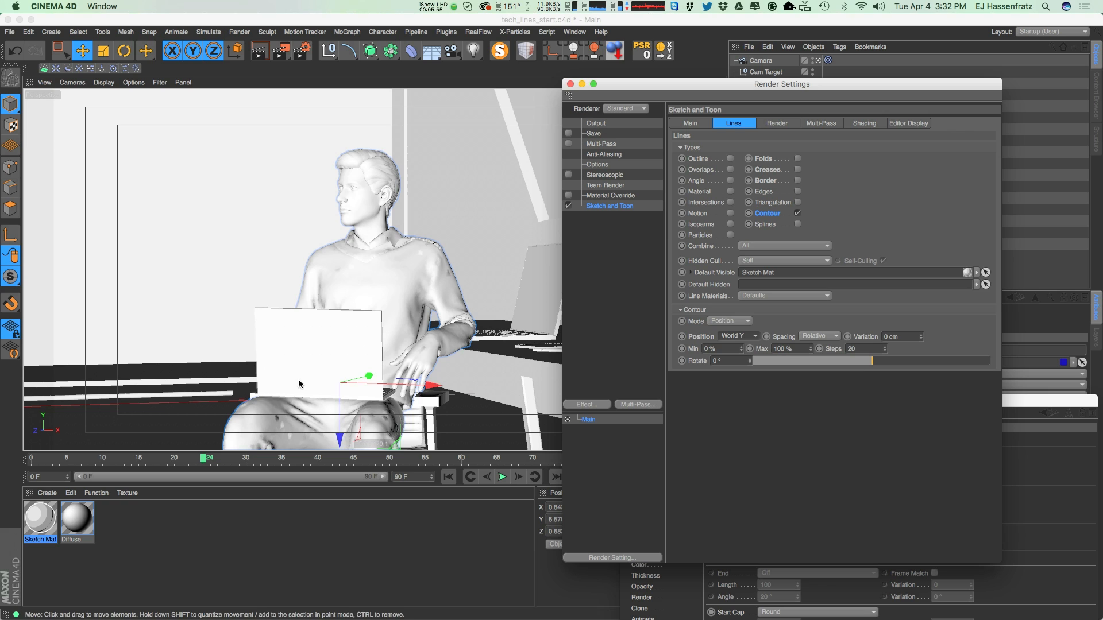
Enable axis editing, rotate the seated man's axis so that Y points up, and turn axis editing off
click(33, 235)
key(r)
drag(322, 349, 315, 425)
key(e)
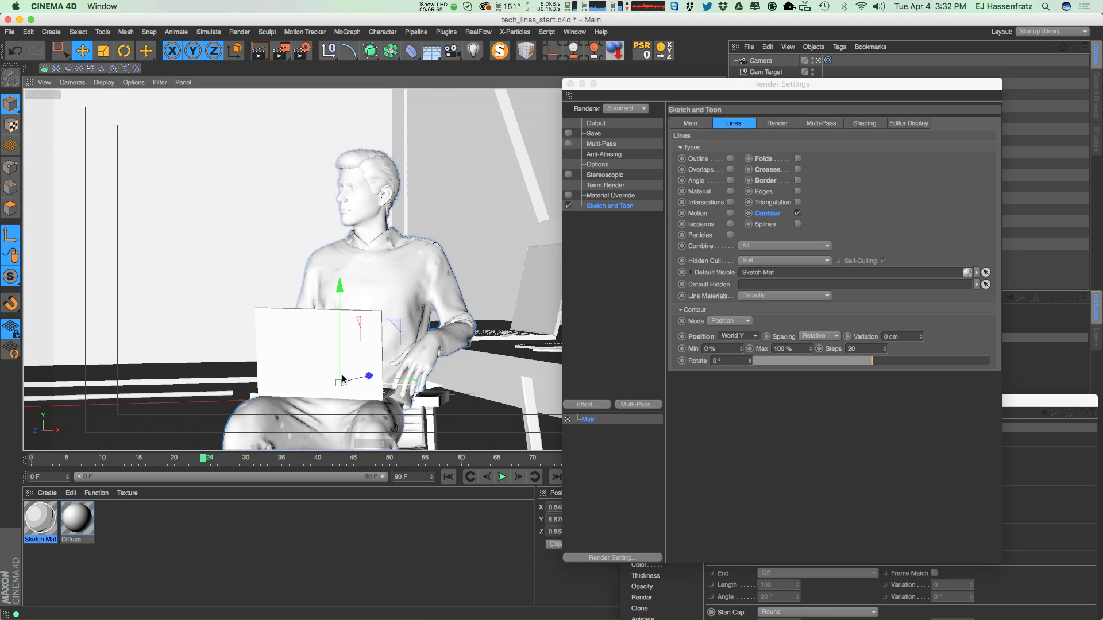
click(19, 233)
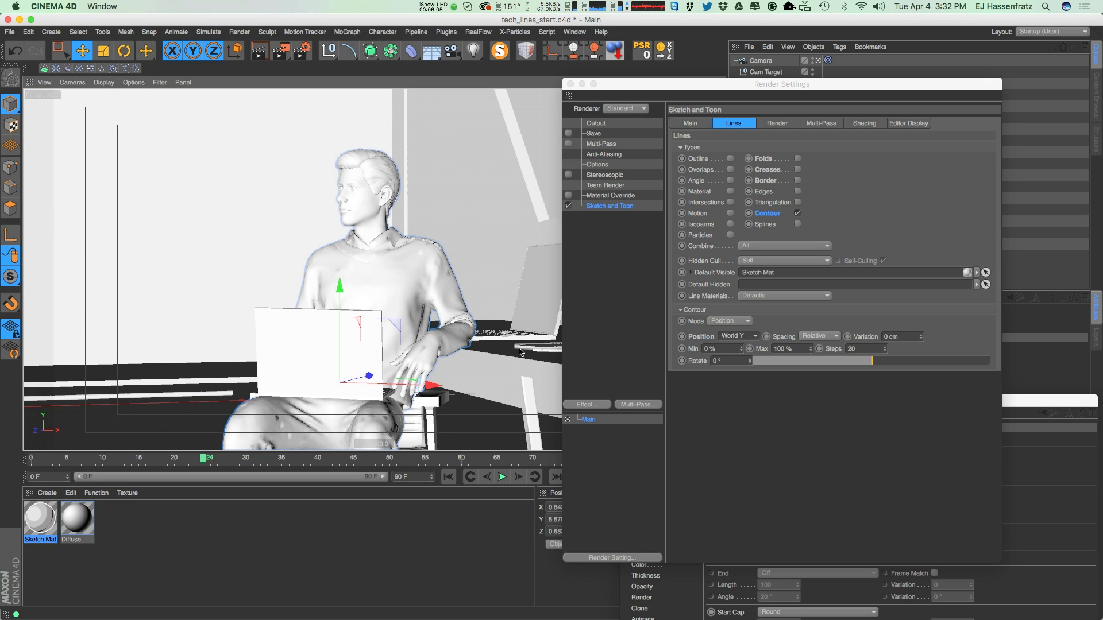
Render the viewport and examine the World Y contour lines across the whole scene
key(super+r)
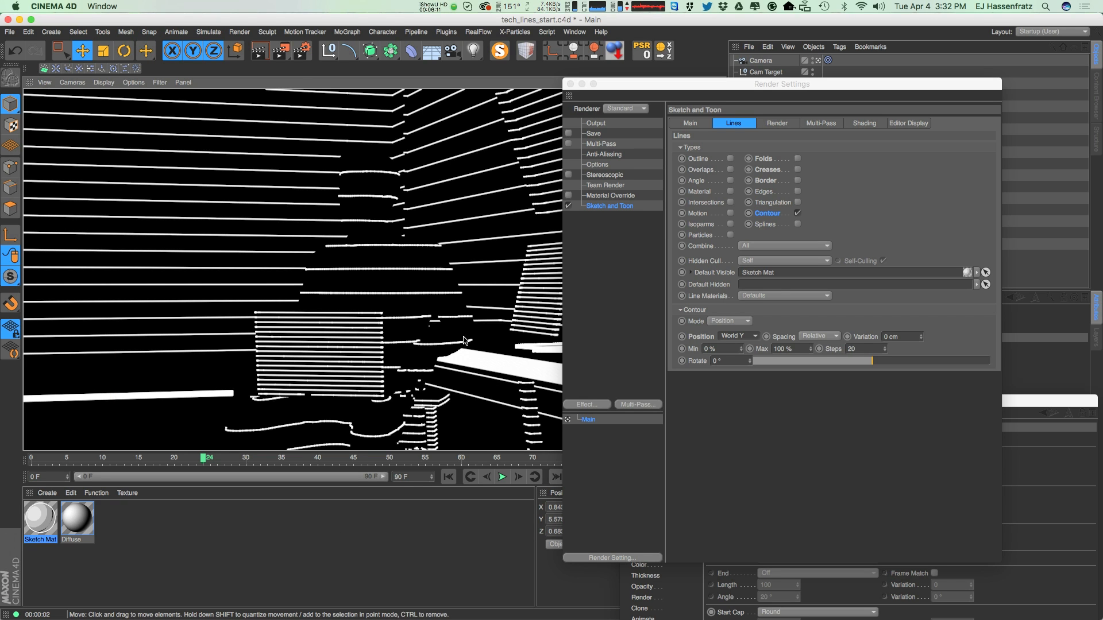
drag(652, 87, 743, 102)
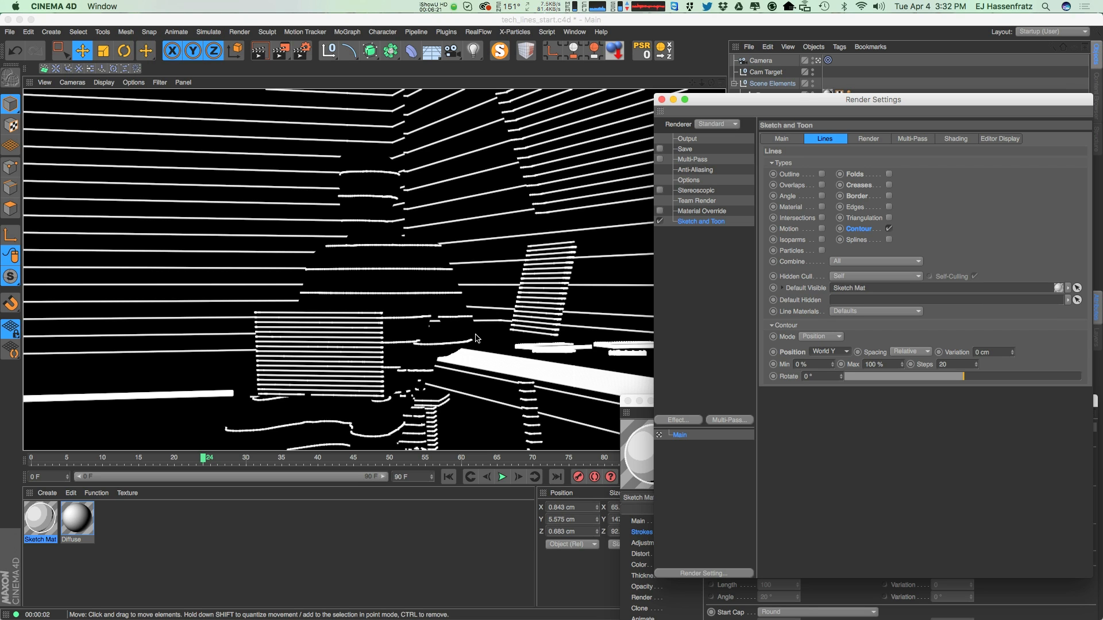
click(475, 339)
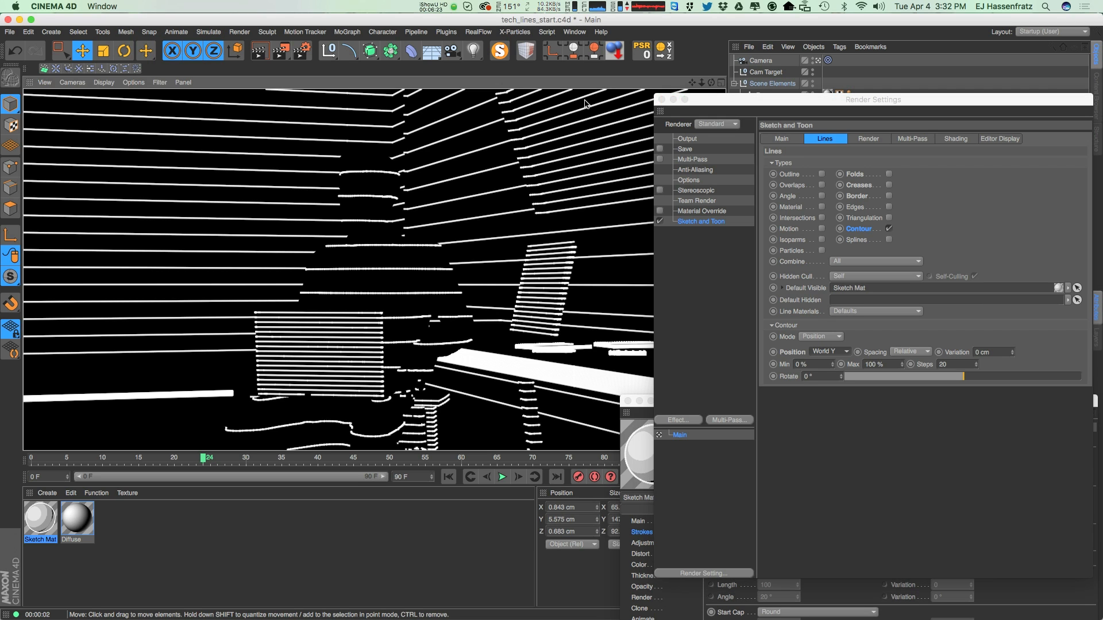
Set the Contour position back to Object X and move the render settings window off the seated man
drag(775, 99, 576, 91)
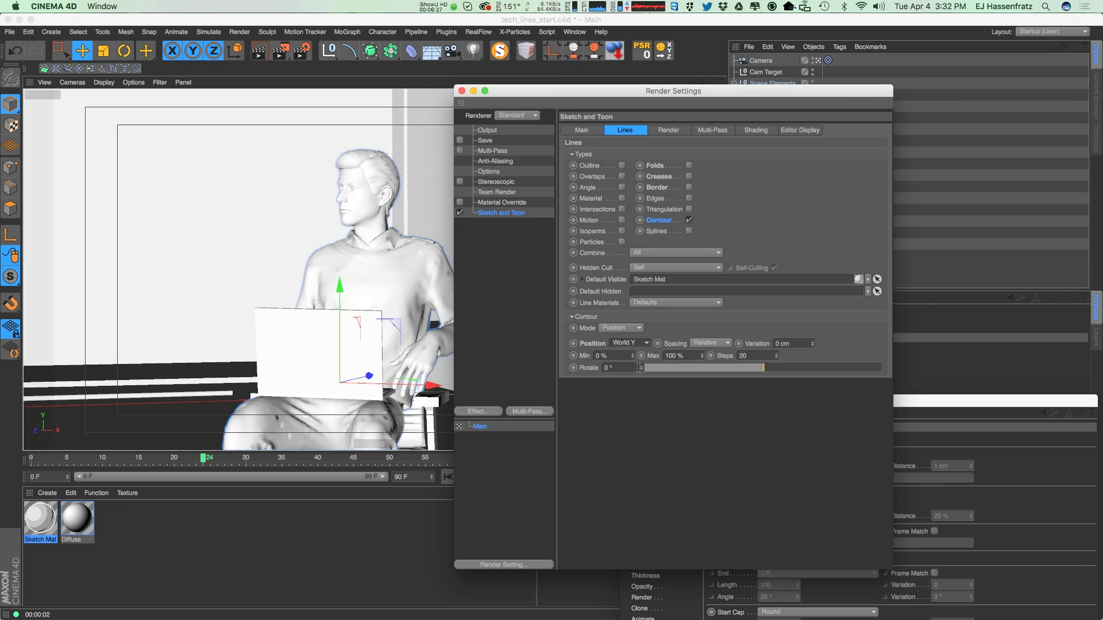
click(634, 343)
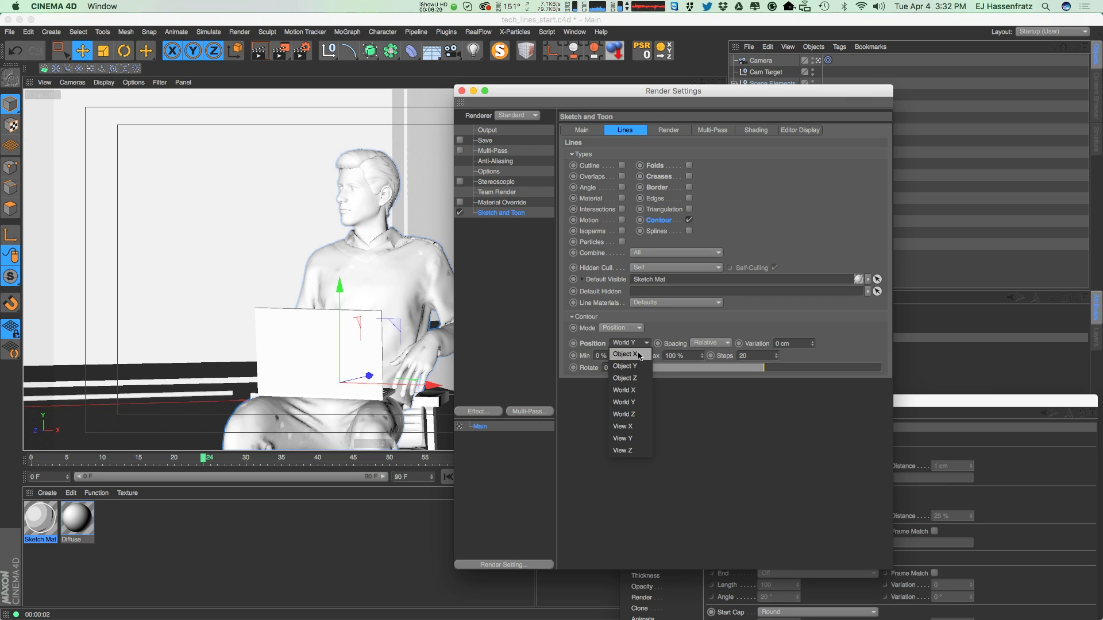
click(632, 367)
drag(597, 91, 680, 87)
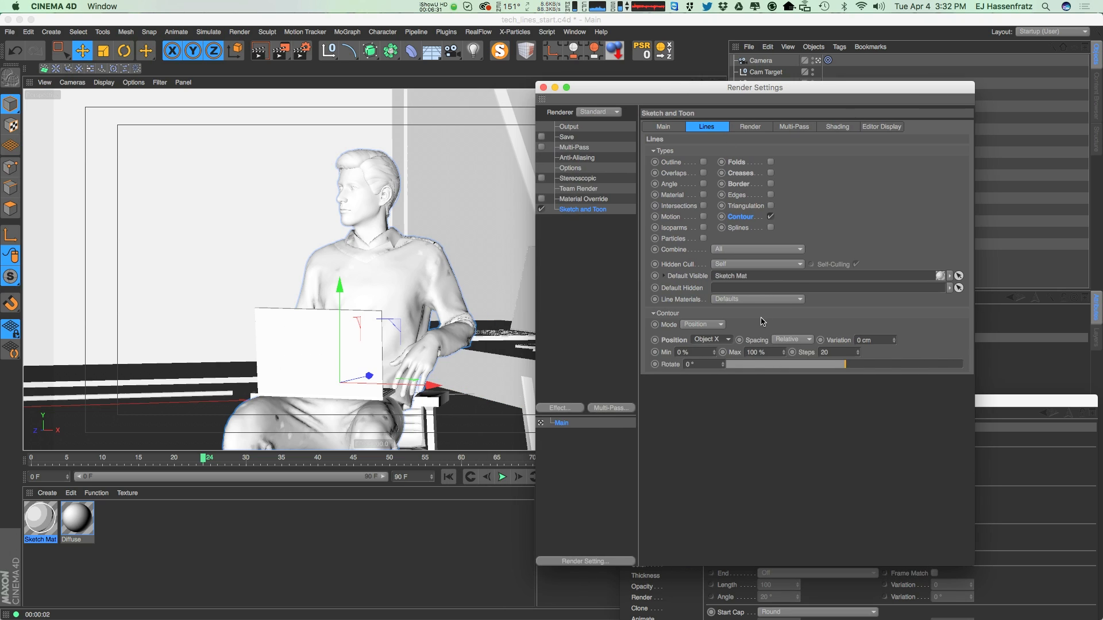
Switch the Contour spacing to Absolute and back to Relative, then render the viewport to review the relative spacing
click(788, 342)
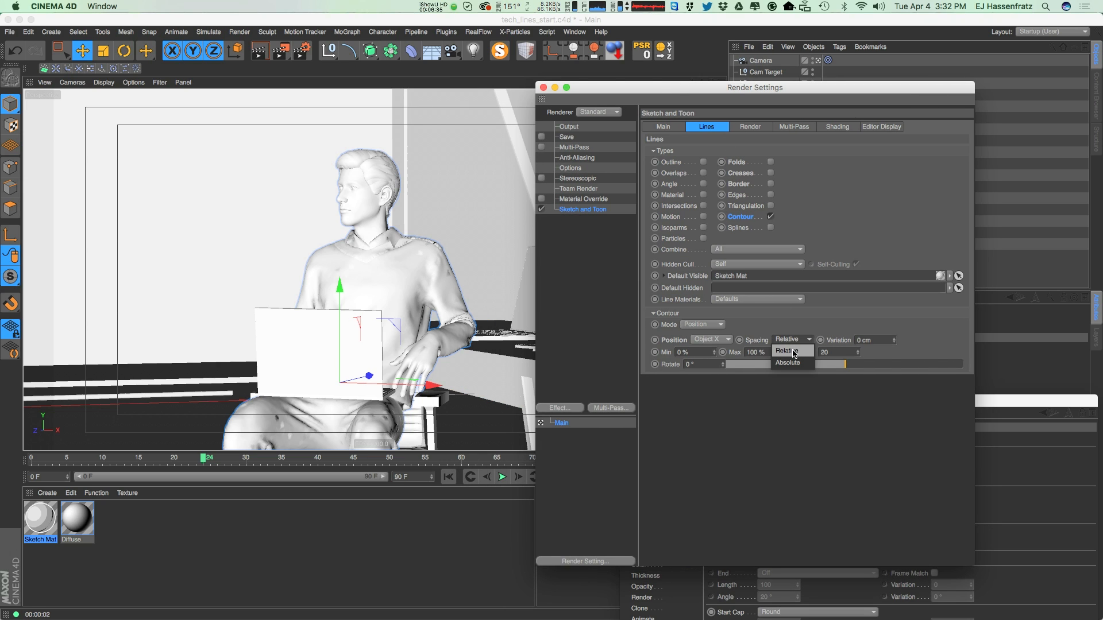
click(601, 340)
click(790, 343)
click(788, 362)
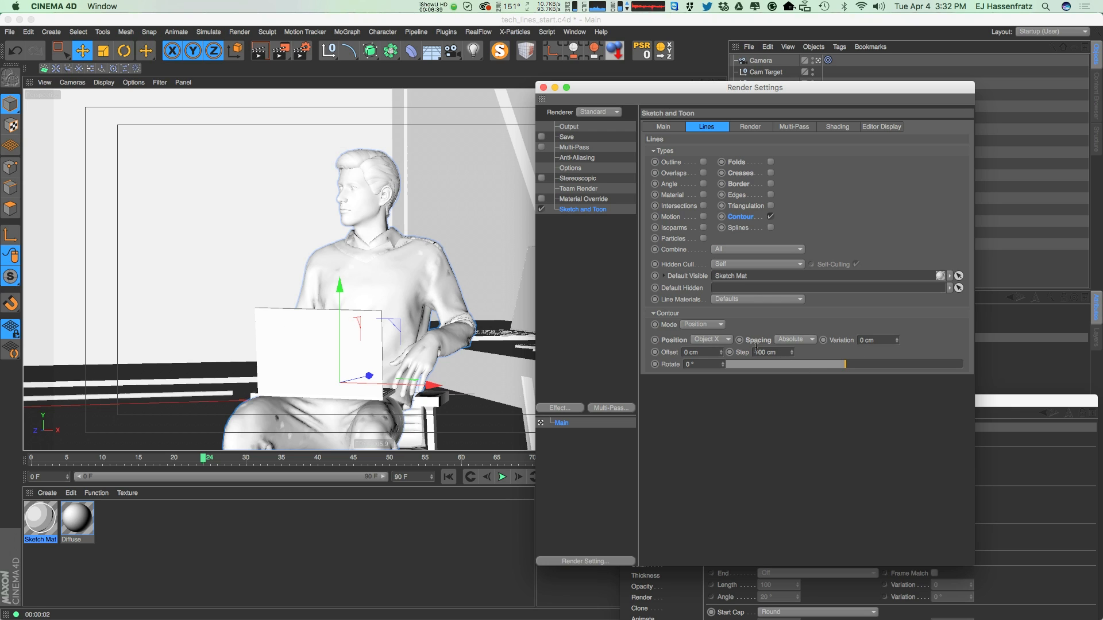
drag(756, 349, 773, 356)
click(792, 344)
click(791, 344)
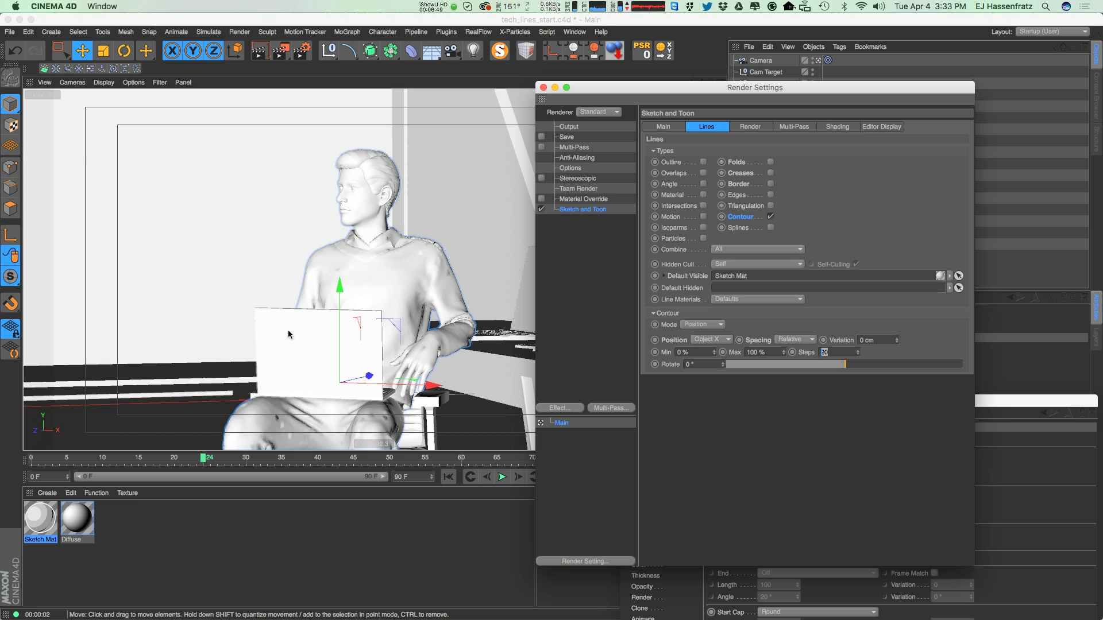
click(379, 378)
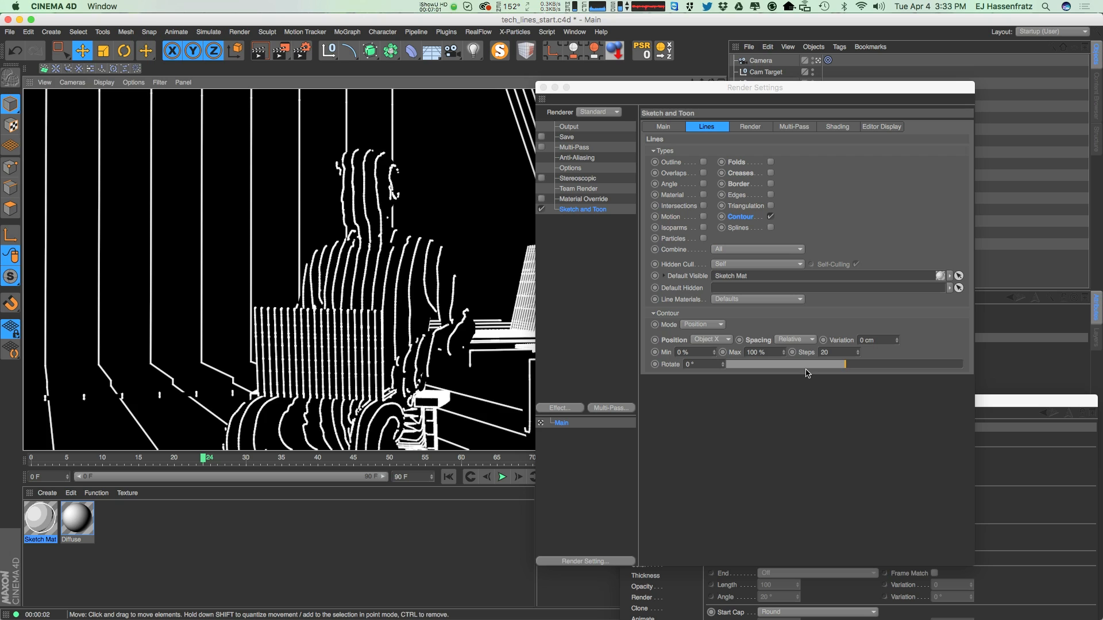
Set the Contour spacing to Absolute with a step of 3 cm
click(795, 340)
click(795, 353)
drag(777, 354, 738, 359)
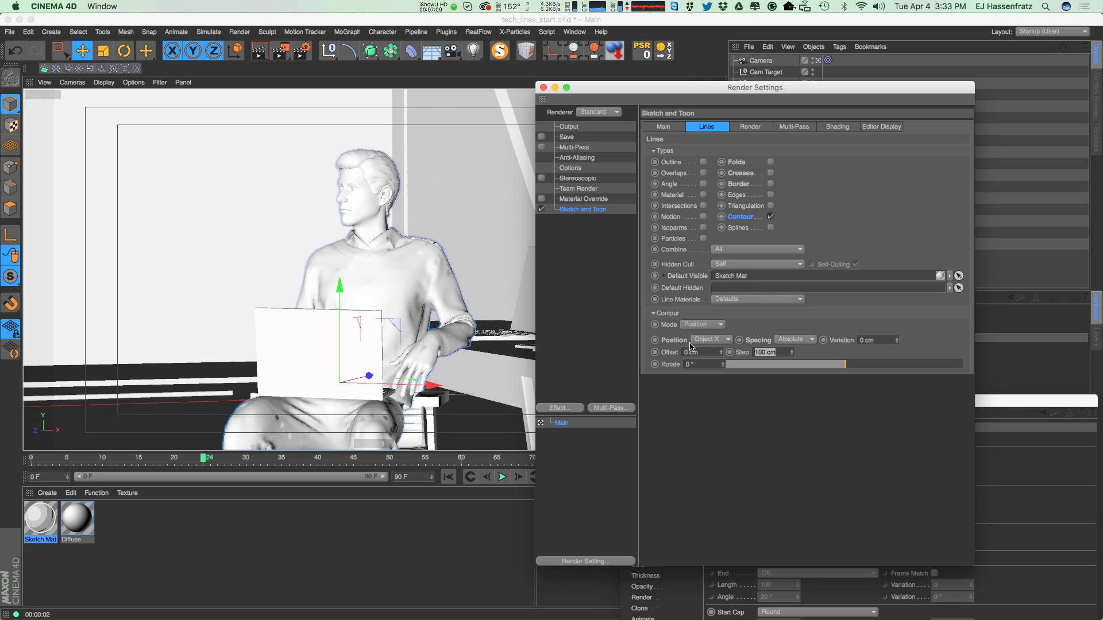
text(3)
key(Return)
click(494, 275)
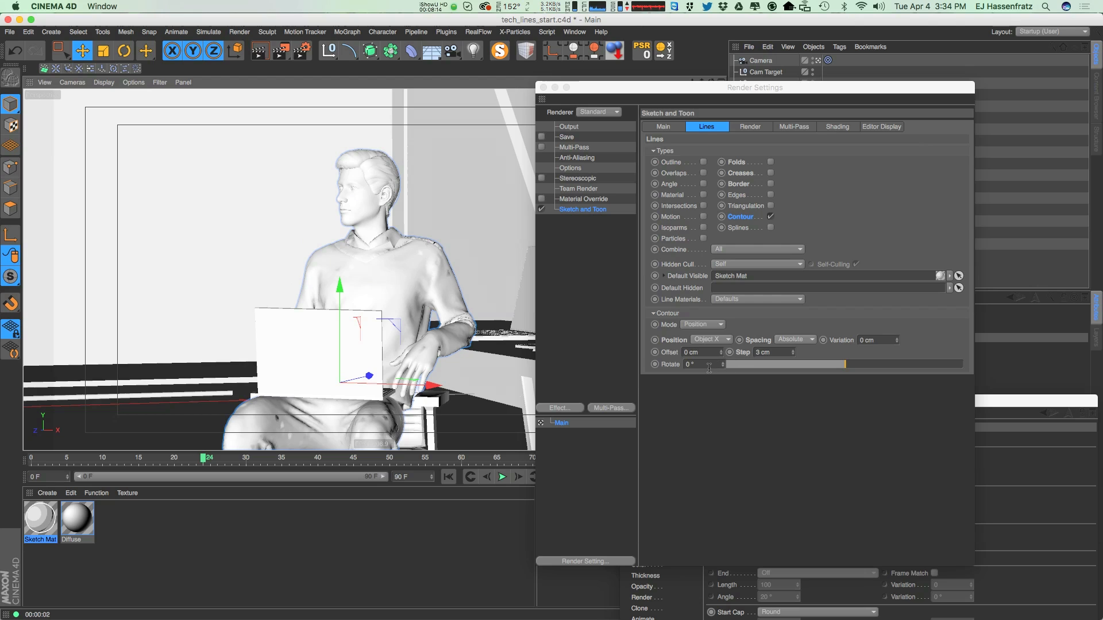
click(656, 275)
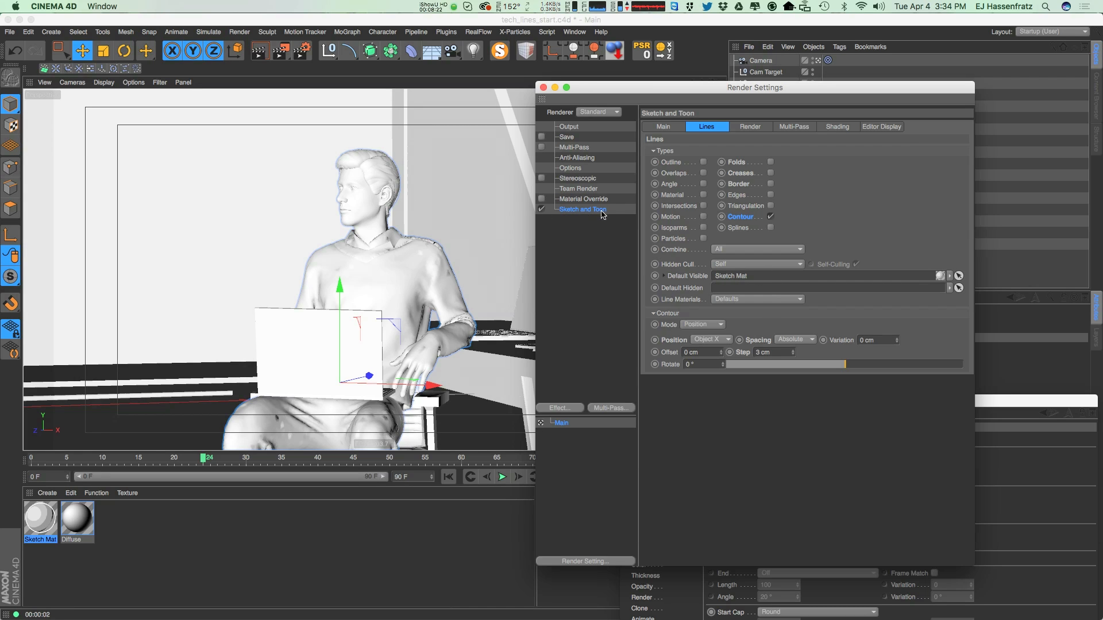
Open the Sketch Mat material for editing, move its editor up, and close the render settings
click(43, 520)
double_click(43, 520)
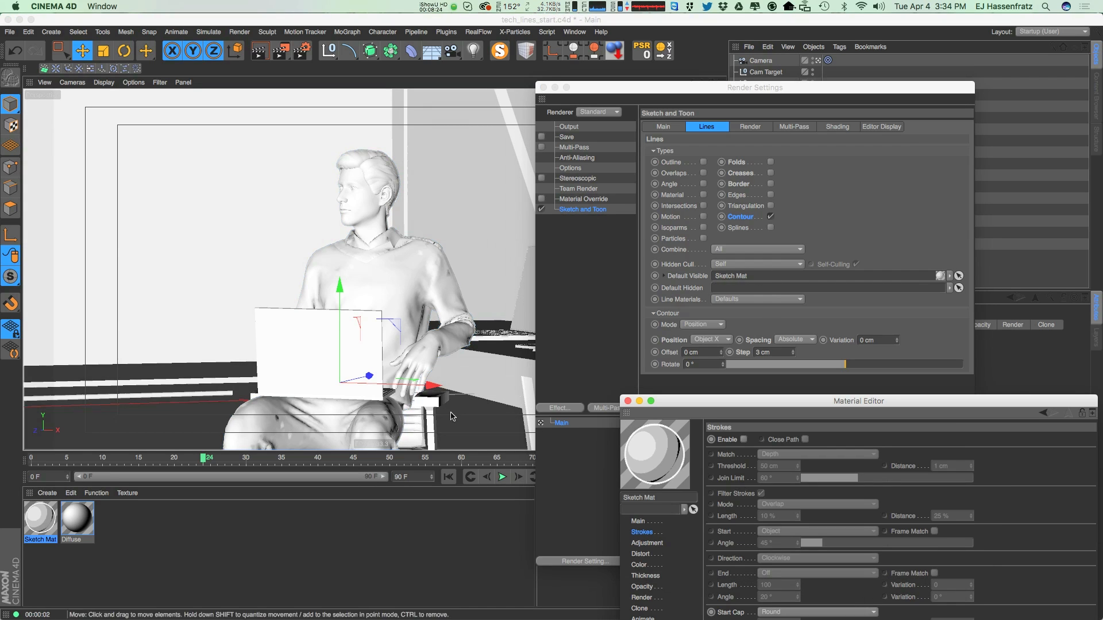
mouse_move(737, 397)
mouse_down()
mouse_move(517, 144)
mouse_move(616, 113)
mouse_move(584, 110)
mouse_move(630, 111)
mouse_up()
click(543, 87)
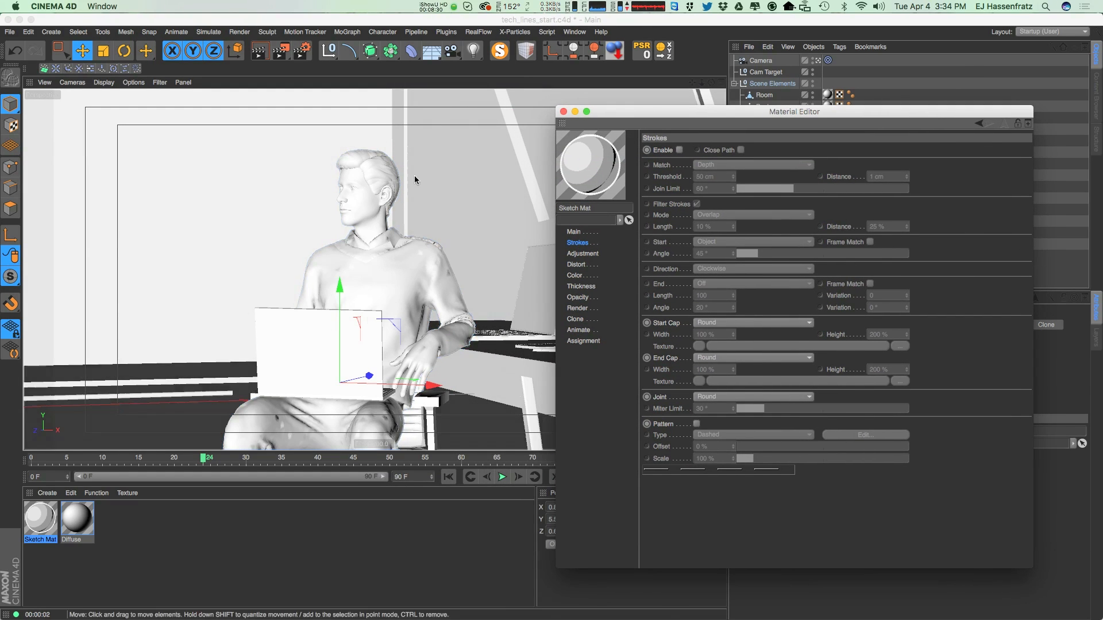
Select the seated man and bring up the tech_lines render in the Picture Viewer for reference
click(284, 361)
click(51, 519)
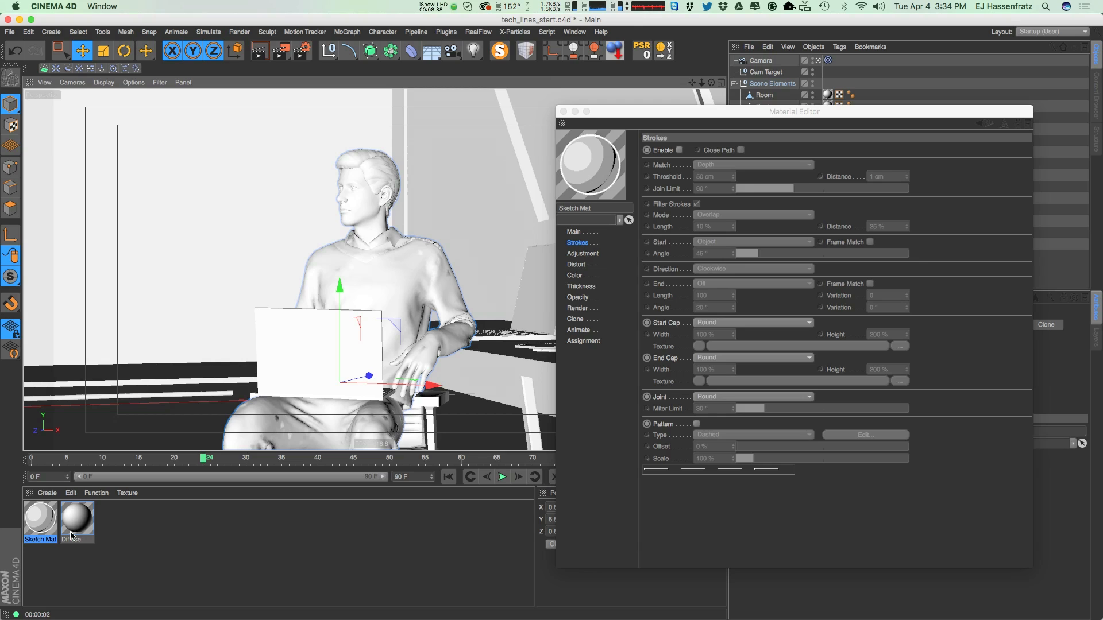
click(610, 523)
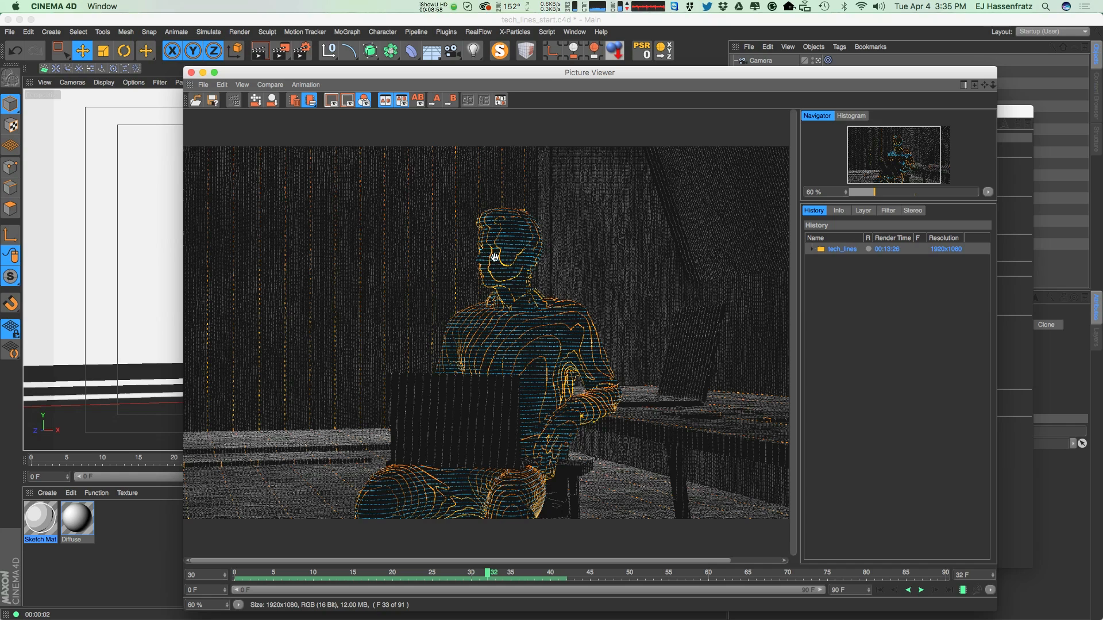
Close the Picture Viewer and bring the Sketch Mat material's editor to the front
click(192, 72)
click(42, 524)
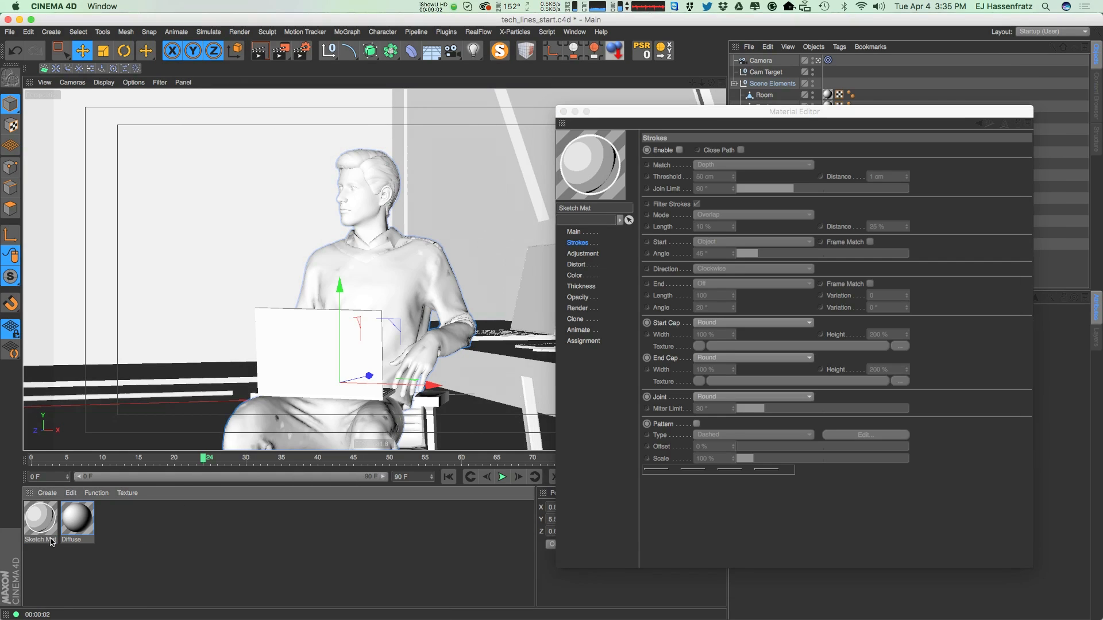
double_click(46, 538)
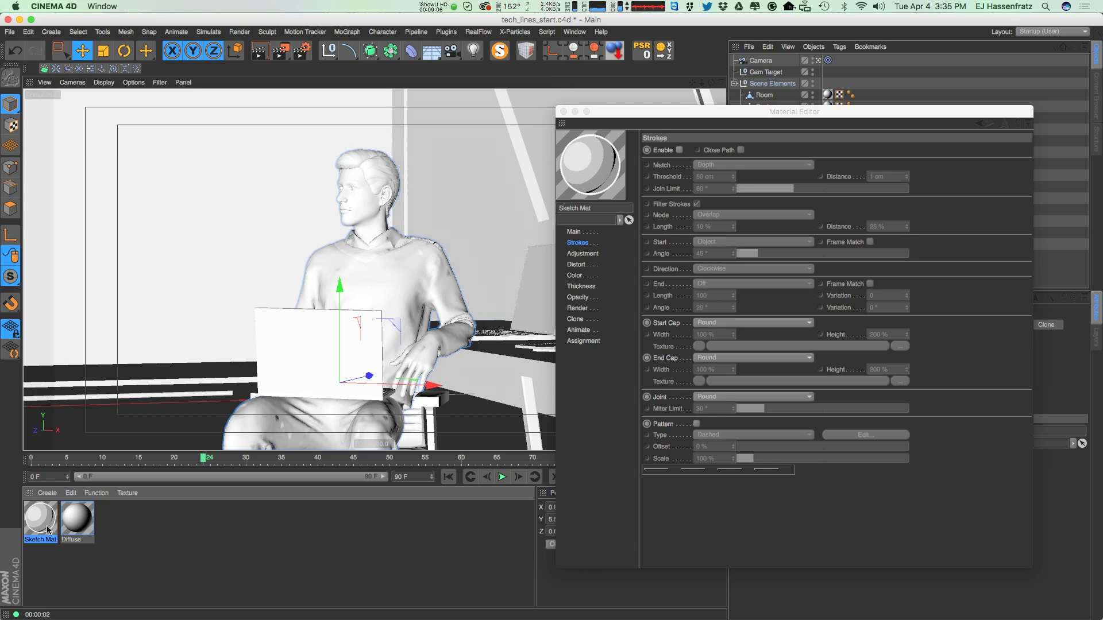
click(702, 123)
drag(709, 118, 700, 131)
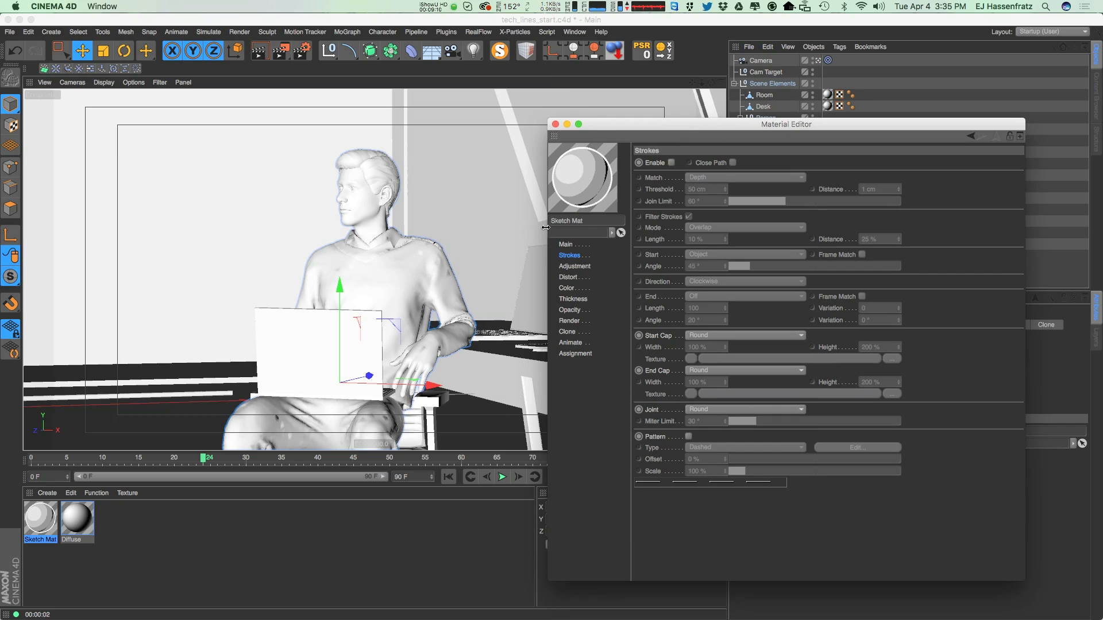
Set the Sketch and Toon shading background color to black in the render settings
click(302, 50)
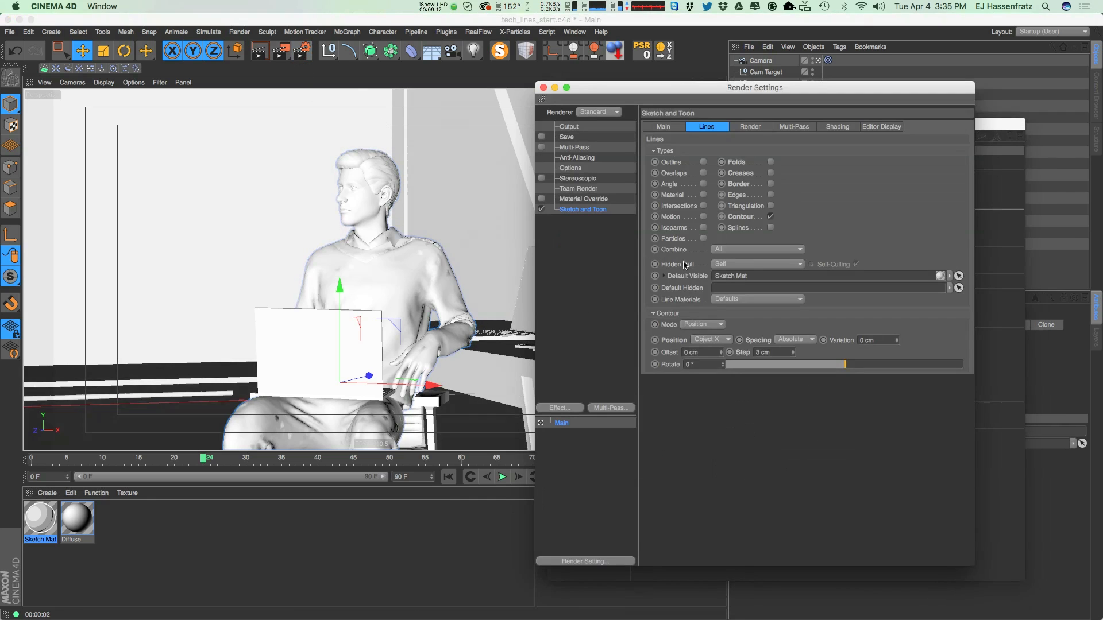
click(36, 520)
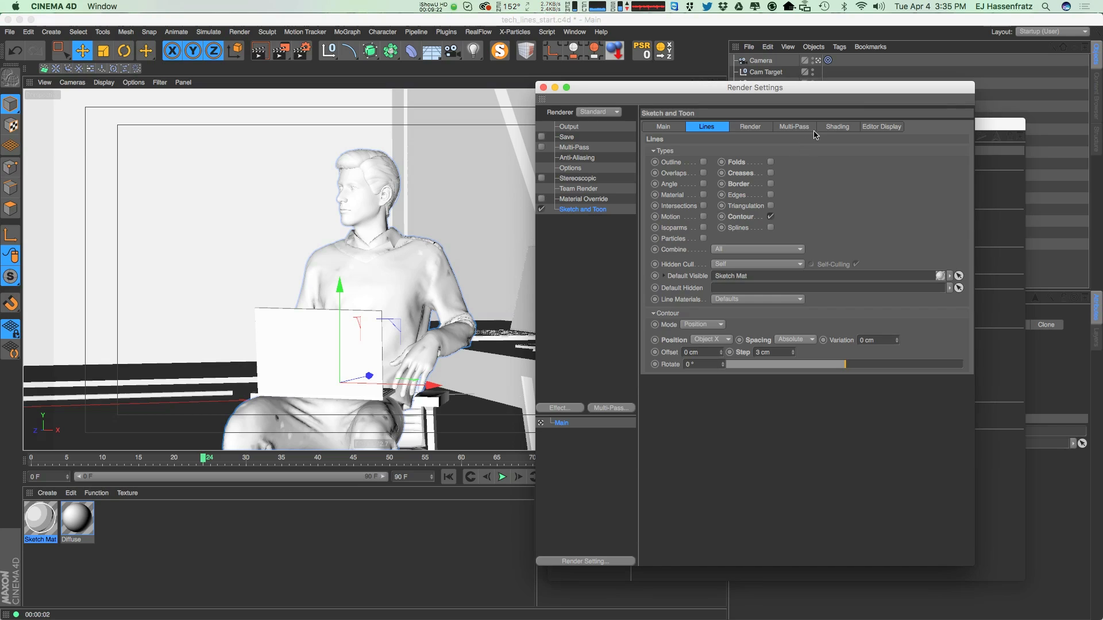
click(834, 127)
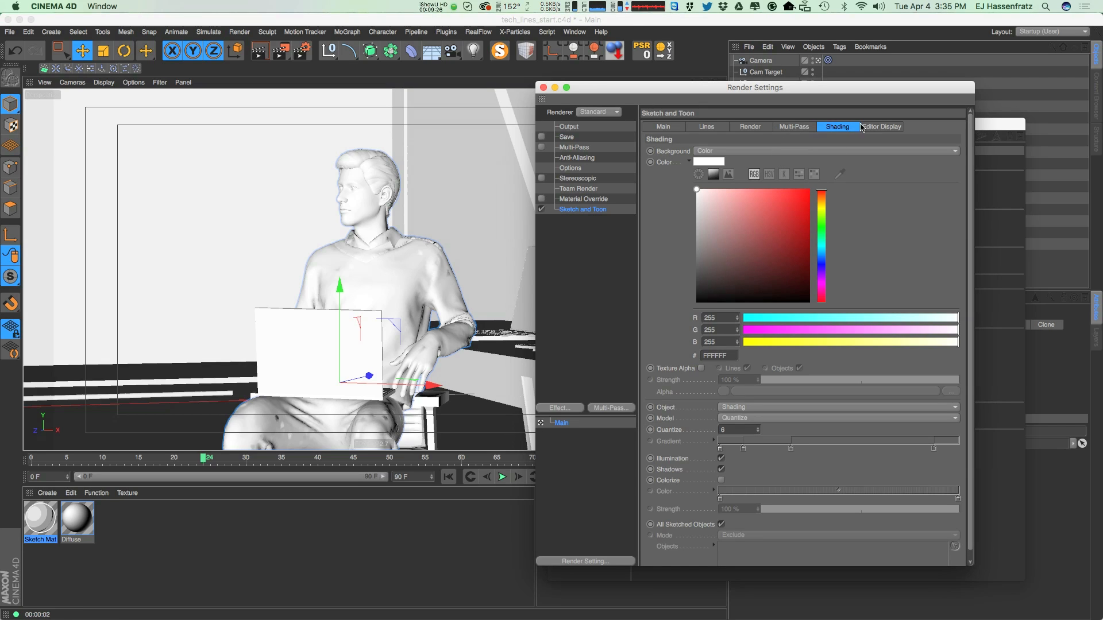
click(749, 152)
click(663, 174)
mouse_move(713, 206)
mouse_down()
mouse_move(697, 261)
mouse_move(598, 337)
mouse_up()
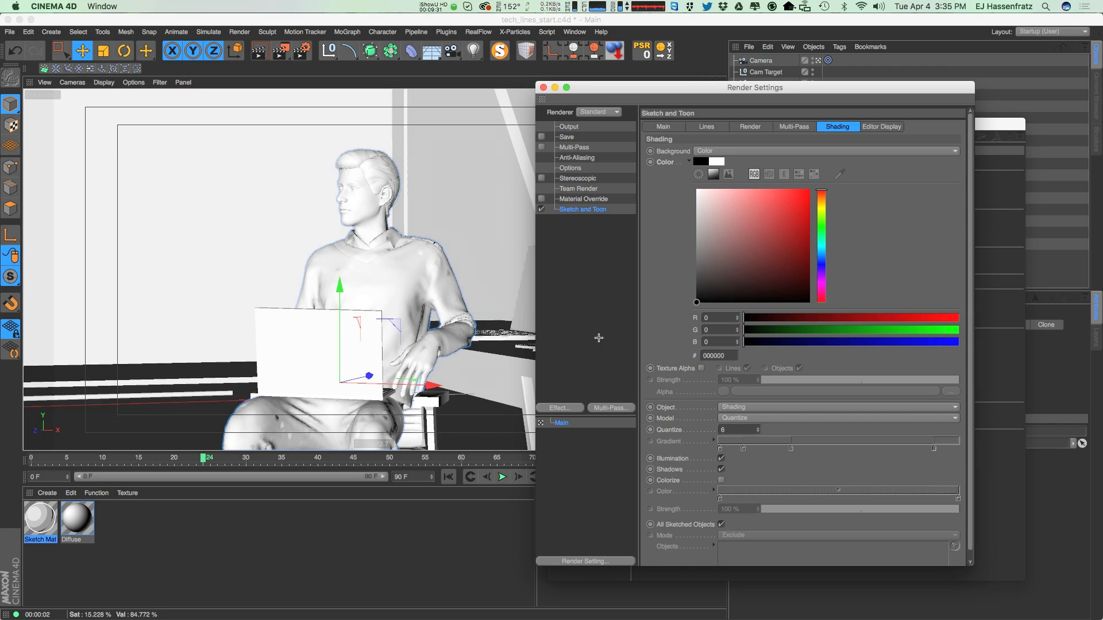
Set the Sketch and Toon Object shading to Background and render the viewport to preview it
click(733, 408)
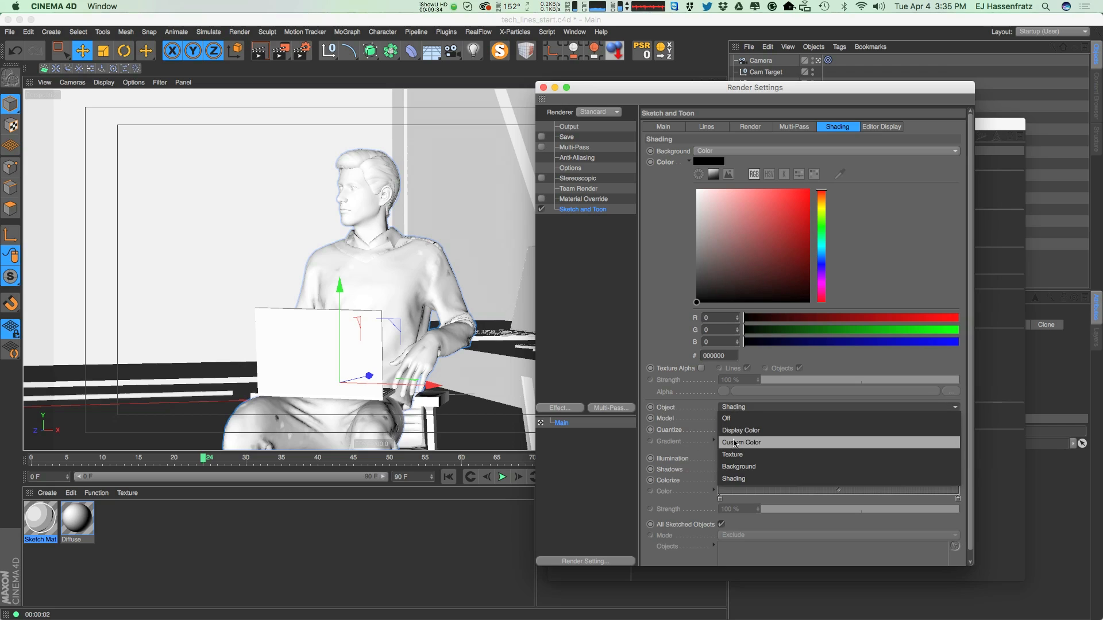
click(742, 466)
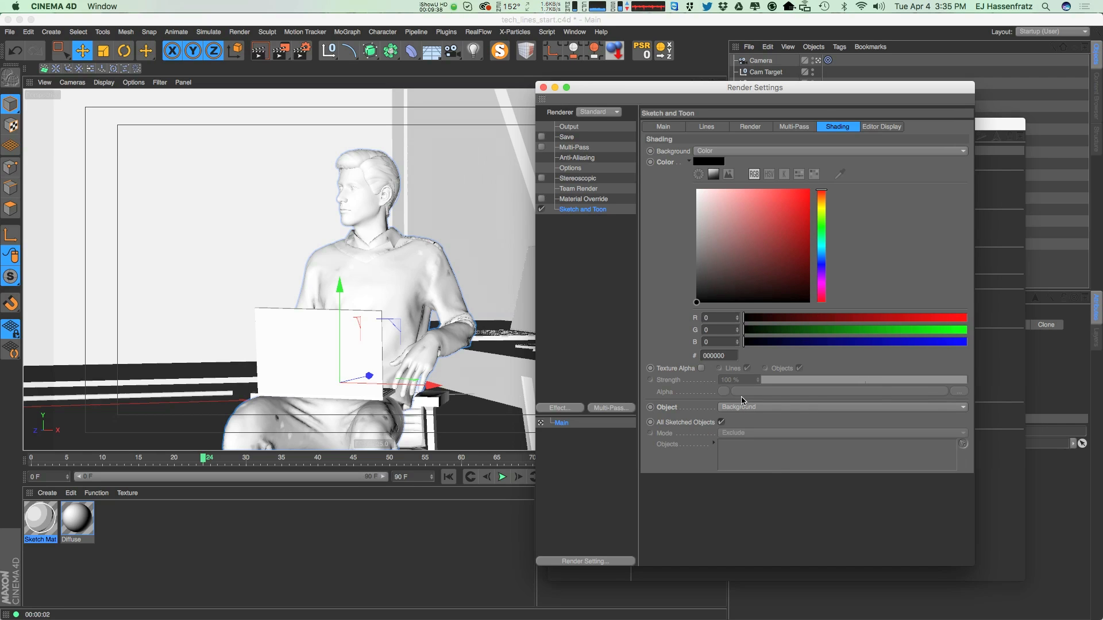
drag(647, 89, 634, 108)
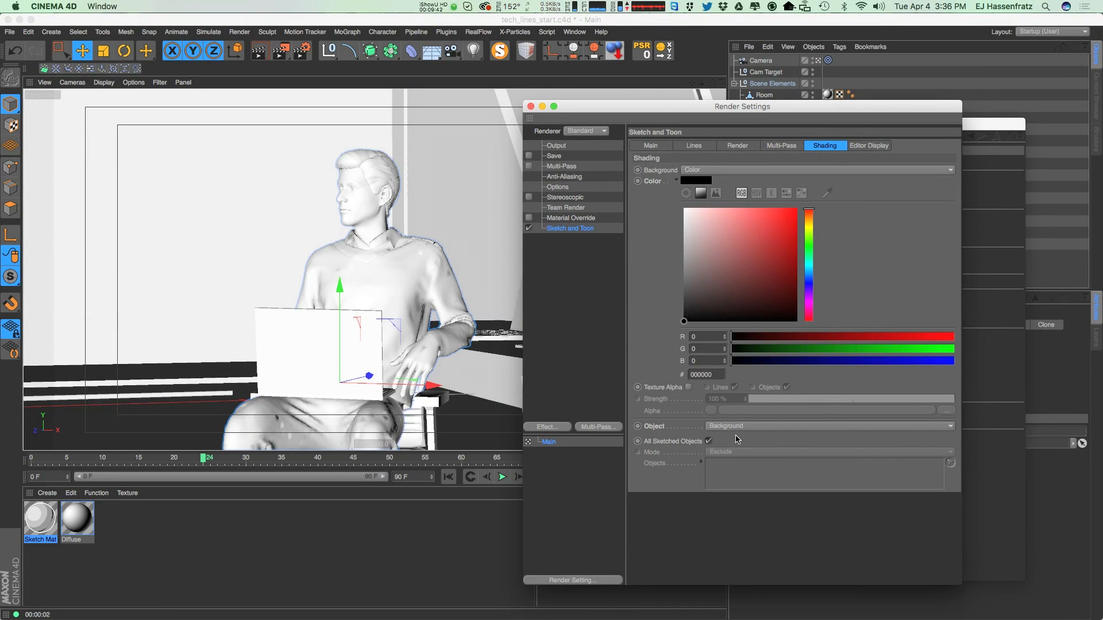
click(374, 243)
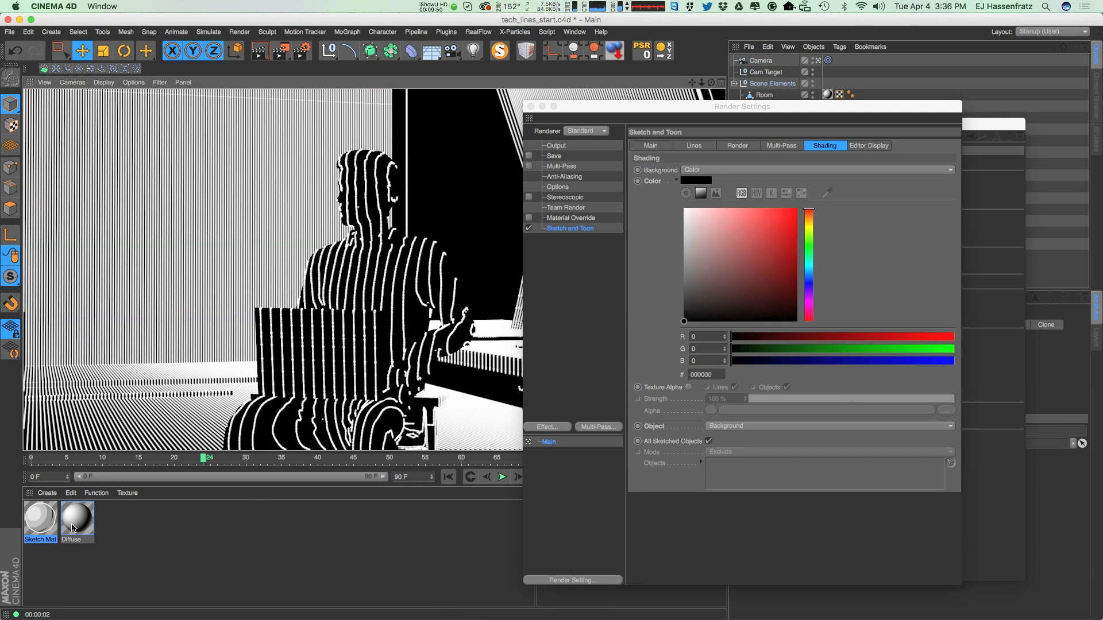
Reopen the Sketch Mat material and enable Curve Stroke in its Distort settings
click(48, 533)
double_click(48, 533)
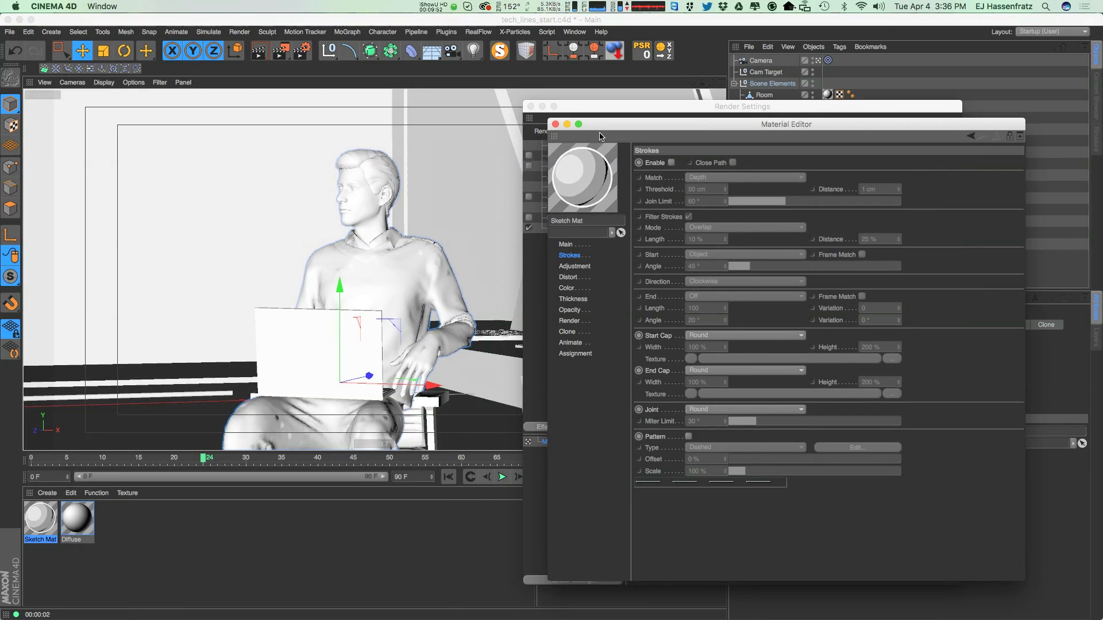
drag(561, 128, 490, 127)
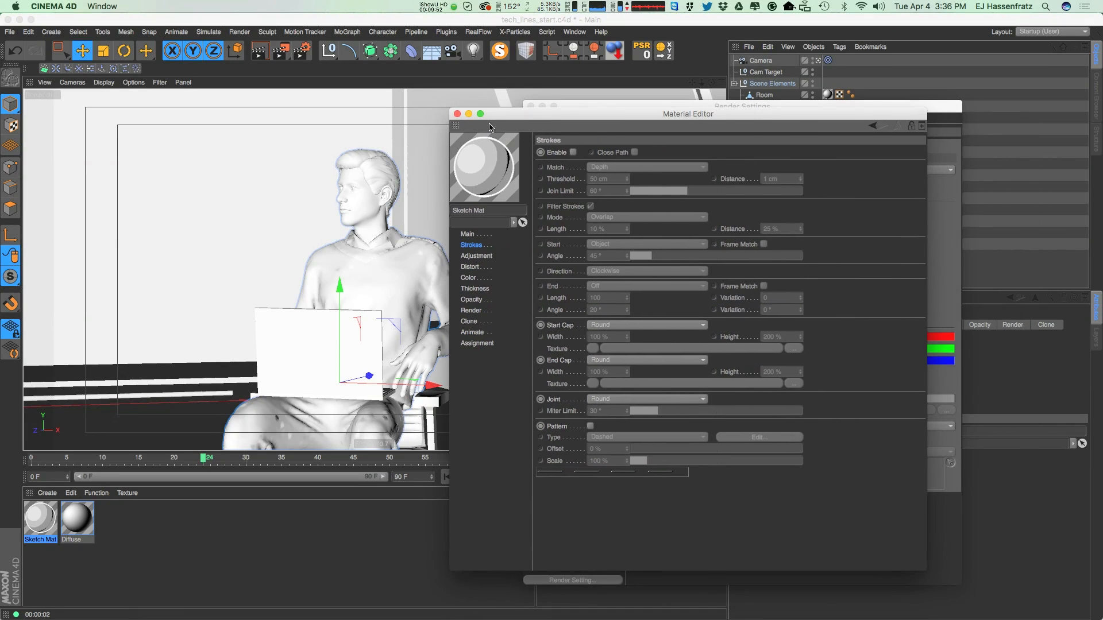
click(480, 257)
click(470, 267)
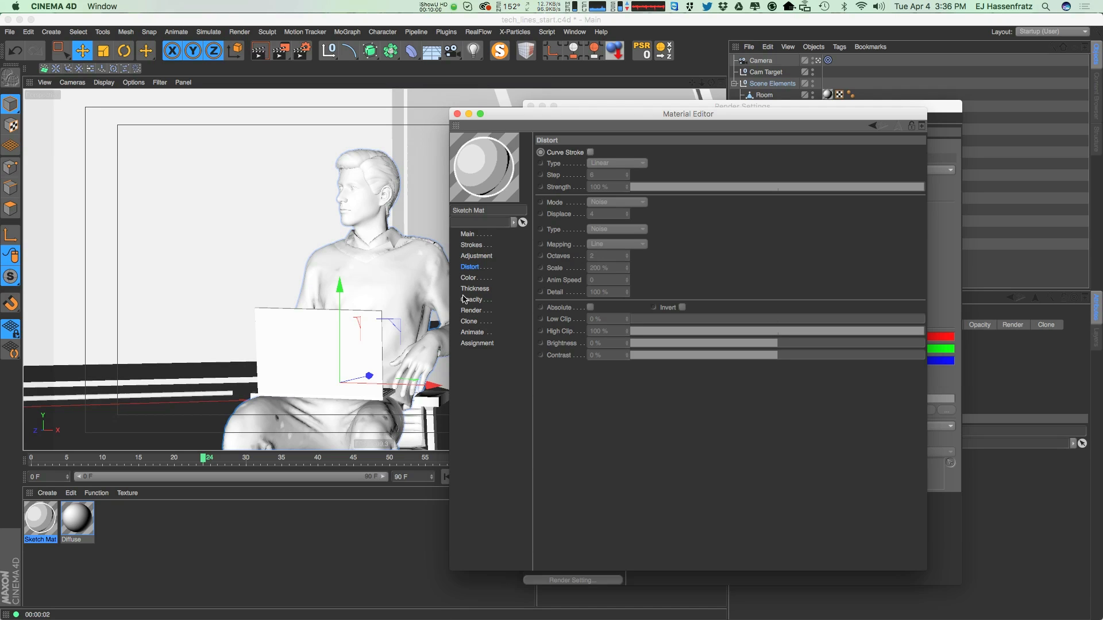
drag(563, 116, 602, 116)
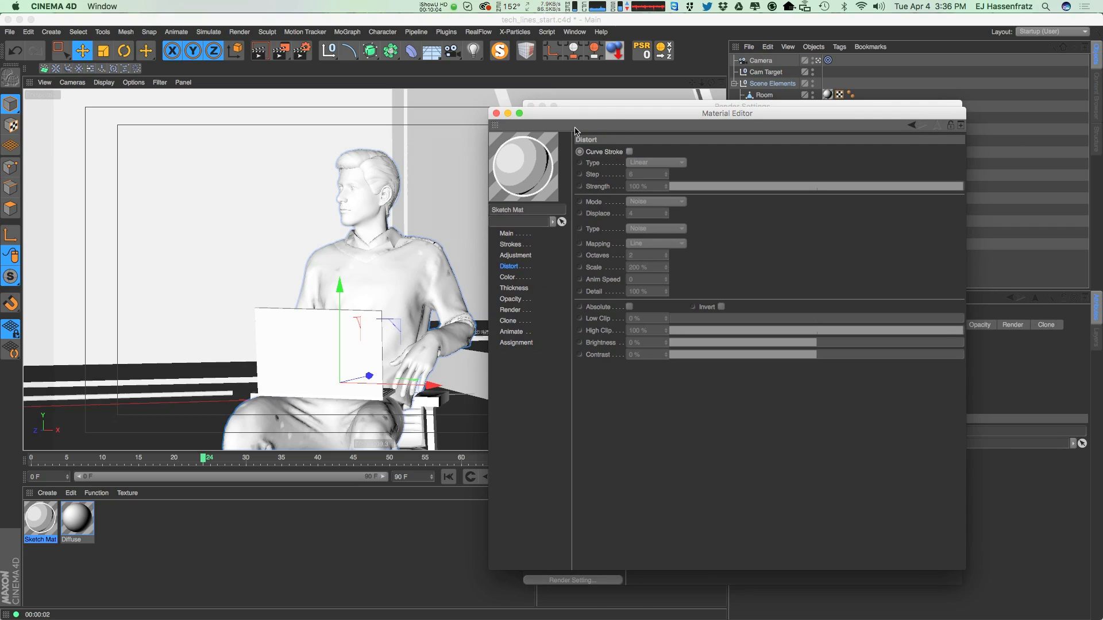
click(629, 151)
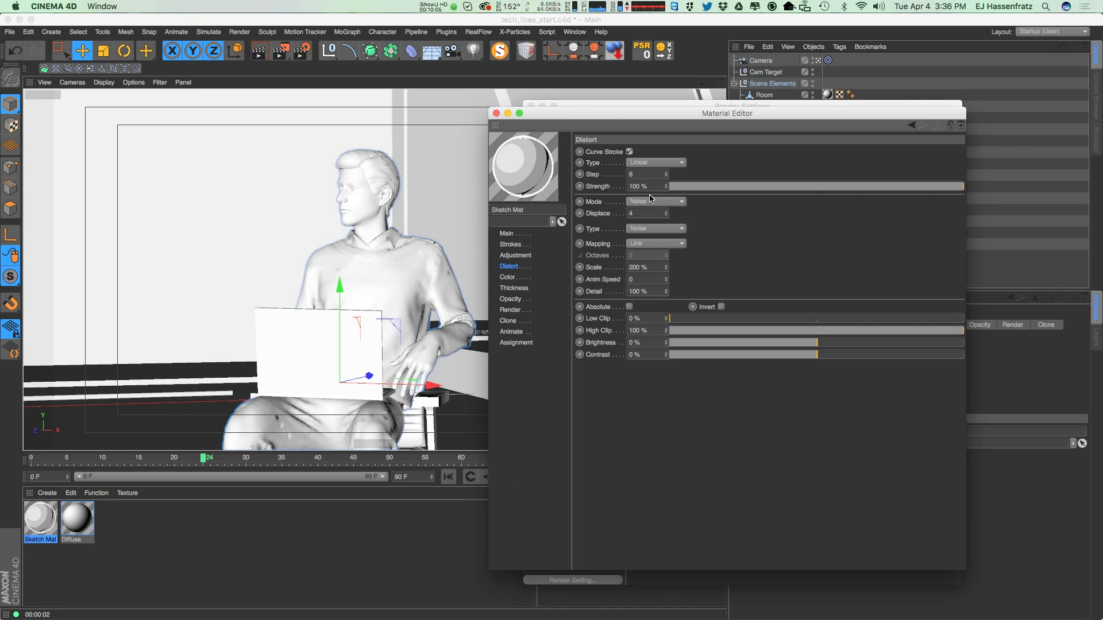
Keep the stroke curve type at Linear, render the viewport, and move the material editor aside to examine the distorted lines
click(666, 164)
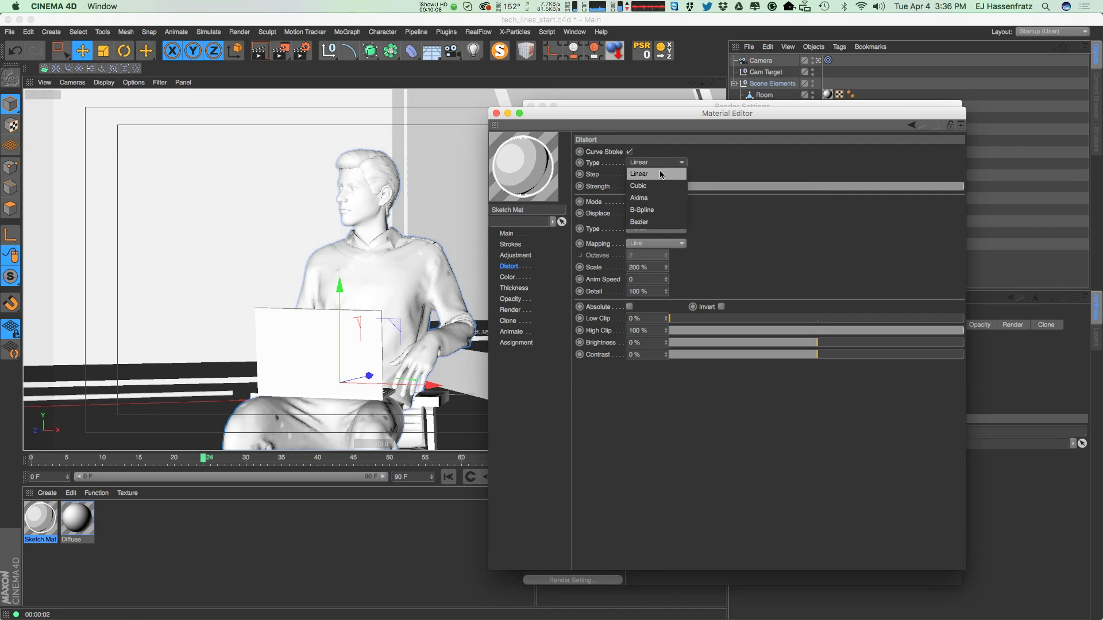
click(661, 174)
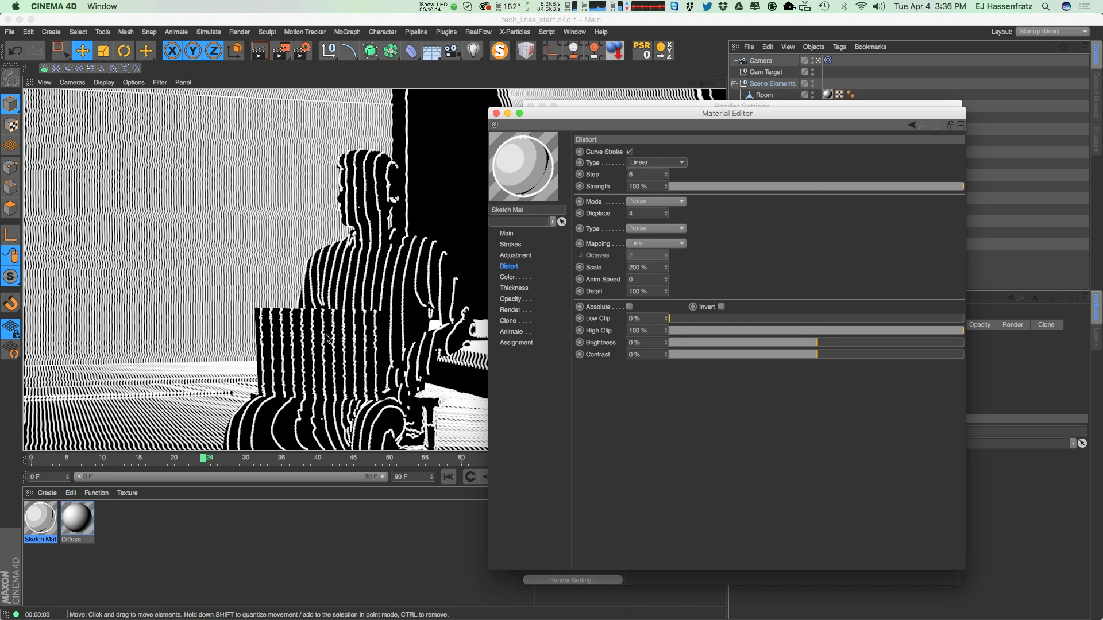
drag(562, 114, 721, 106)
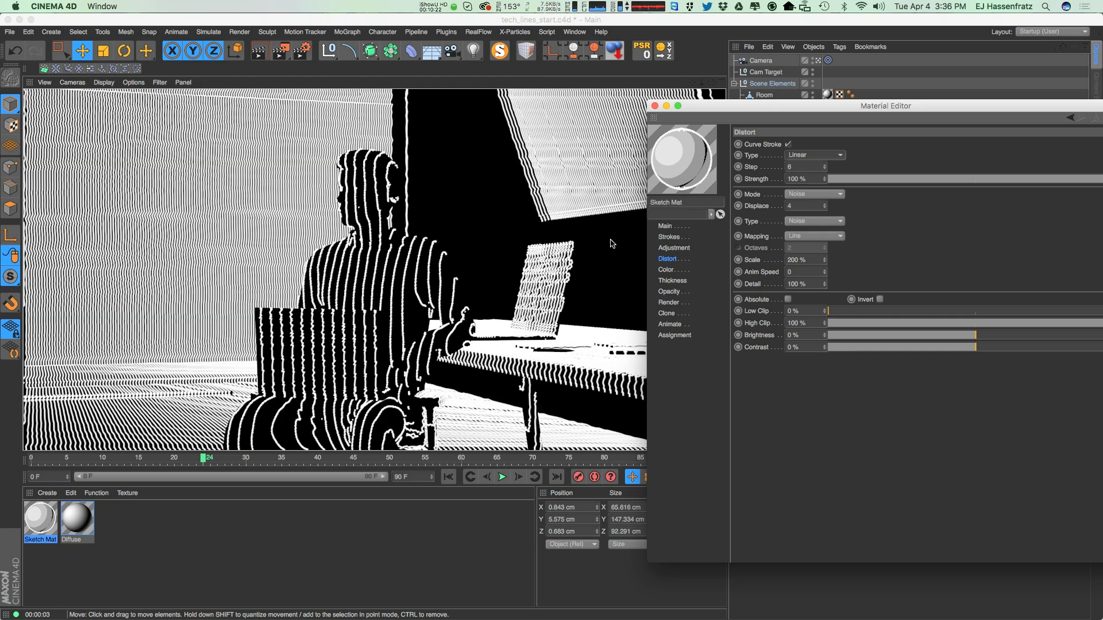
Set the stroke distortion's curve type to B-Spline with a step of 2
click(816, 156)
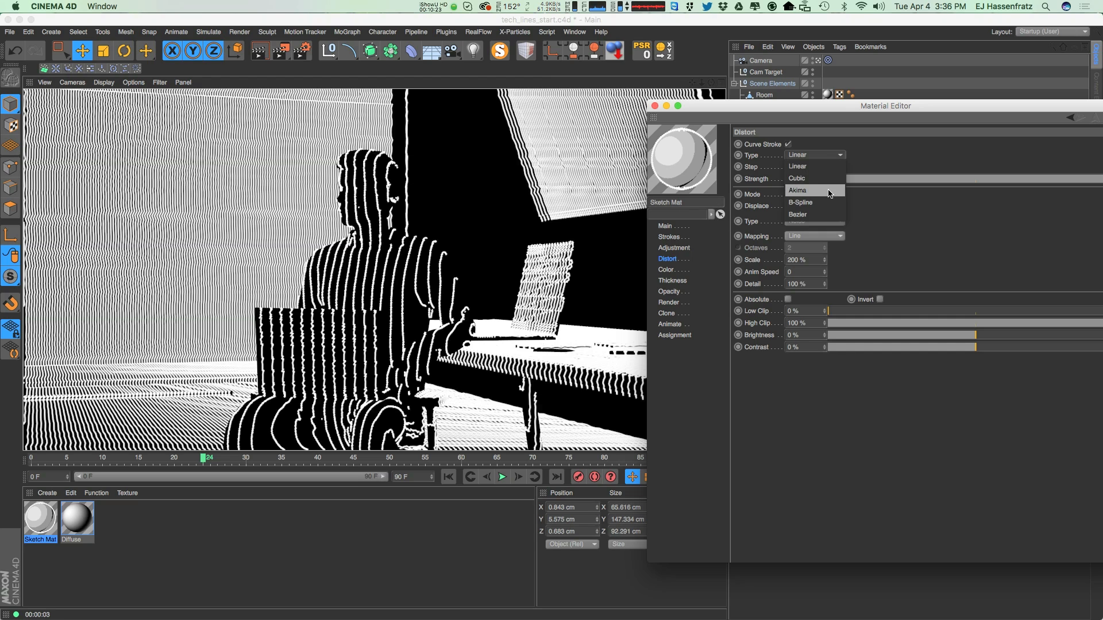
click(825, 201)
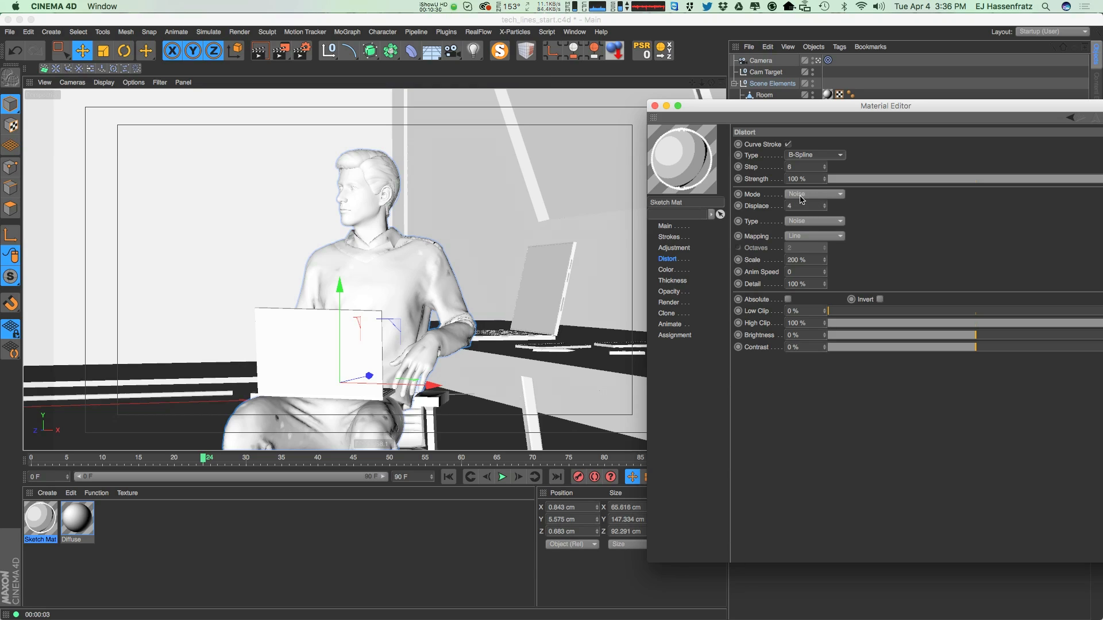
double_click(791, 166)
key(Return)
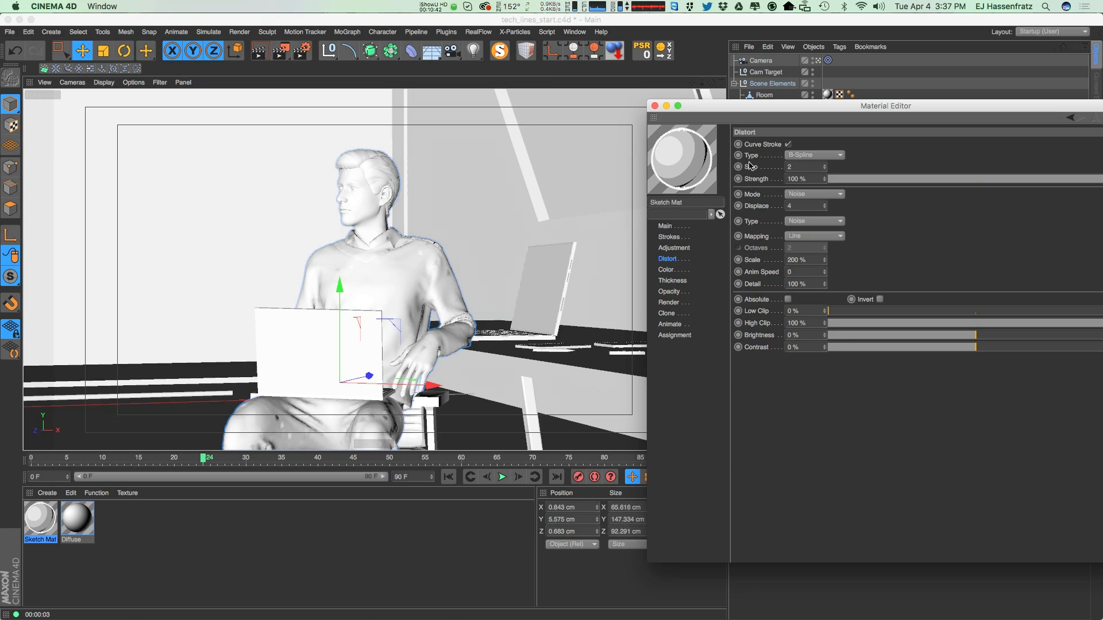
Switch the distortion mode to Spline and back to Noise
click(811, 195)
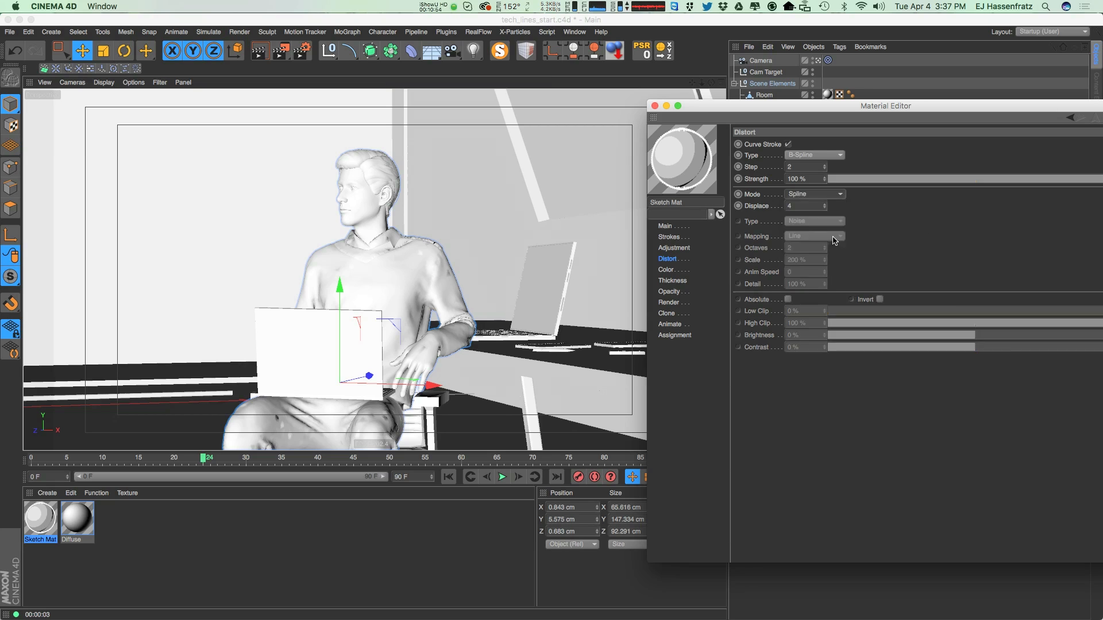
click(819, 242)
click(816, 194)
click(819, 230)
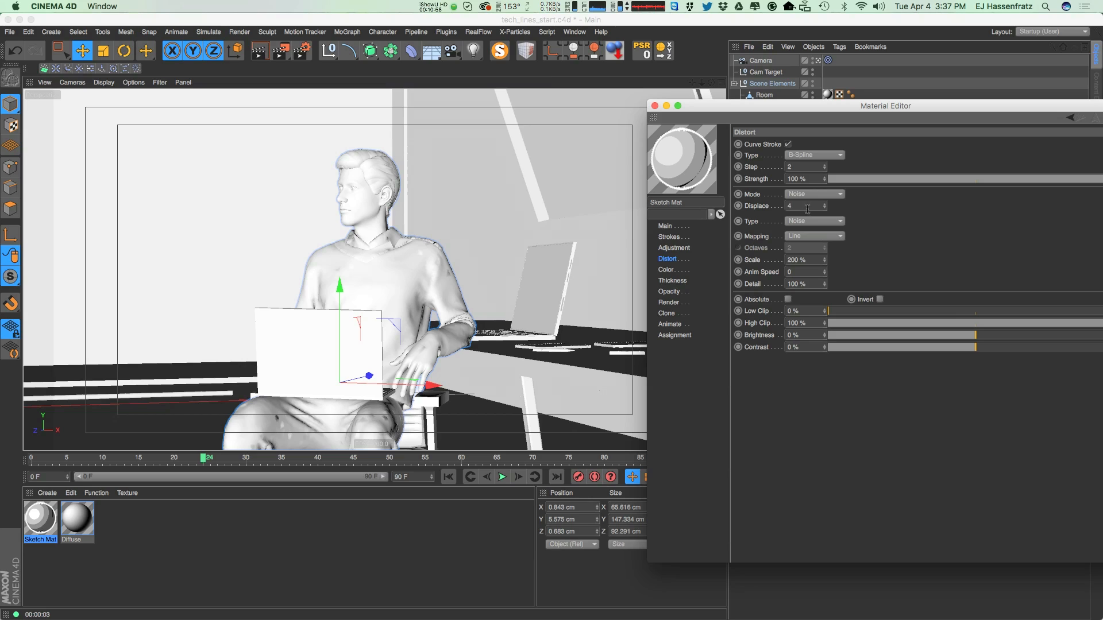
Set the distortion noise type to Nutous with a displacement of 4 and Line mapping, and render the viewport
text(4)
click(814, 224)
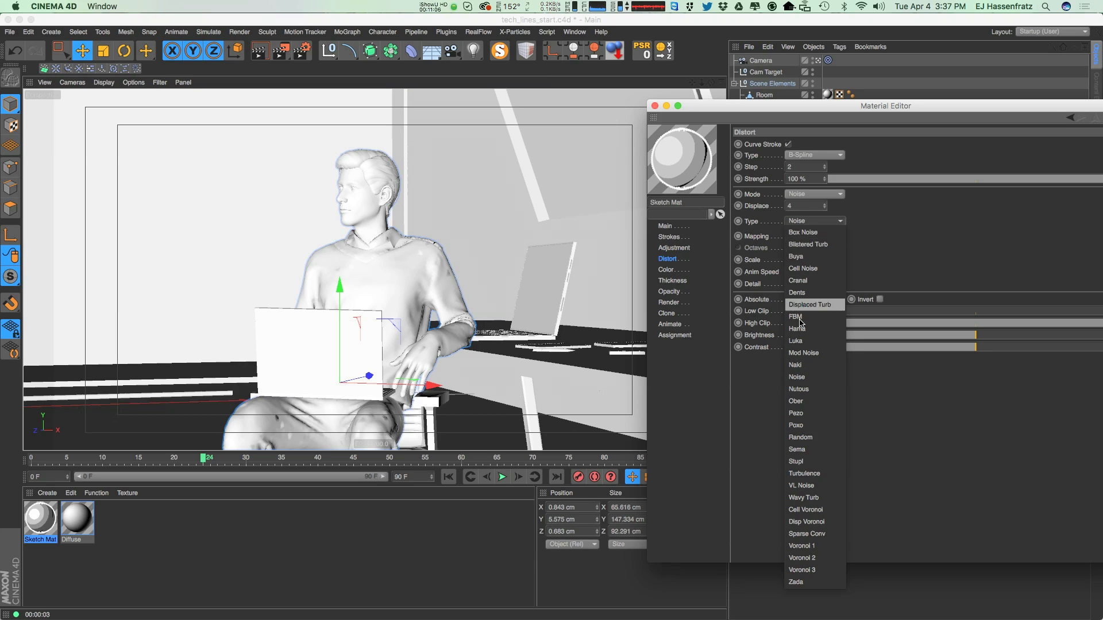
click(826, 397)
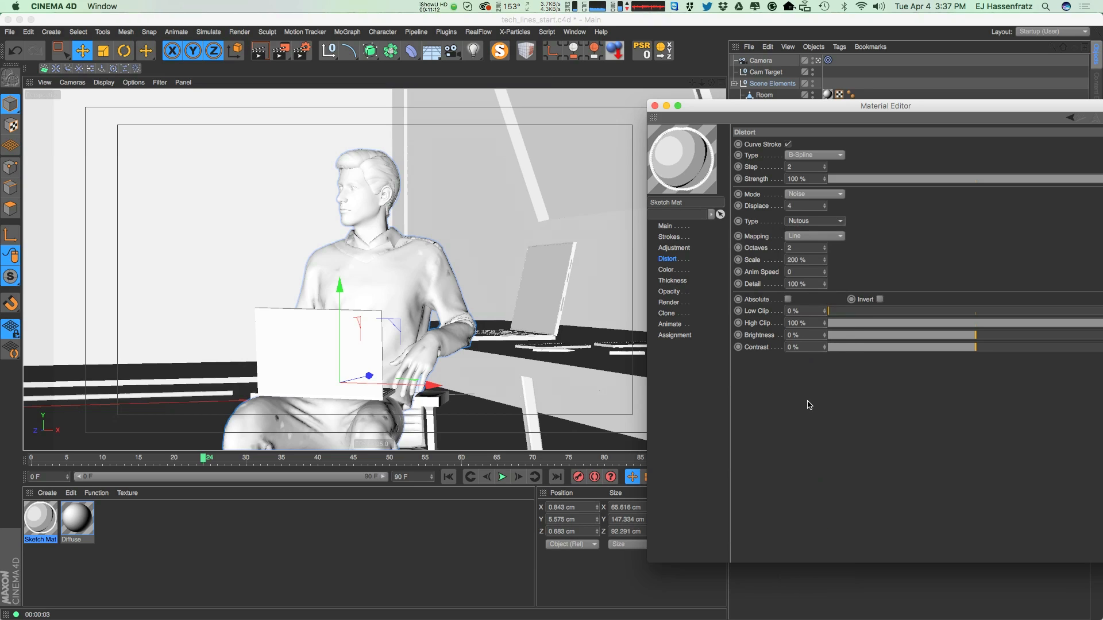
click(820, 236)
click(828, 241)
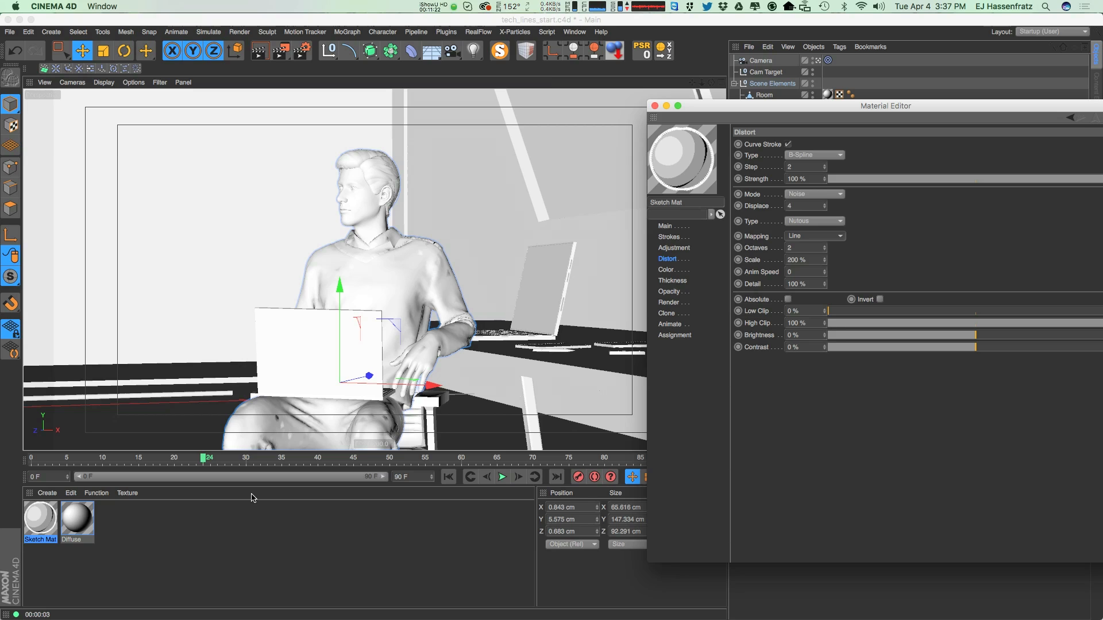
click(364, 240)
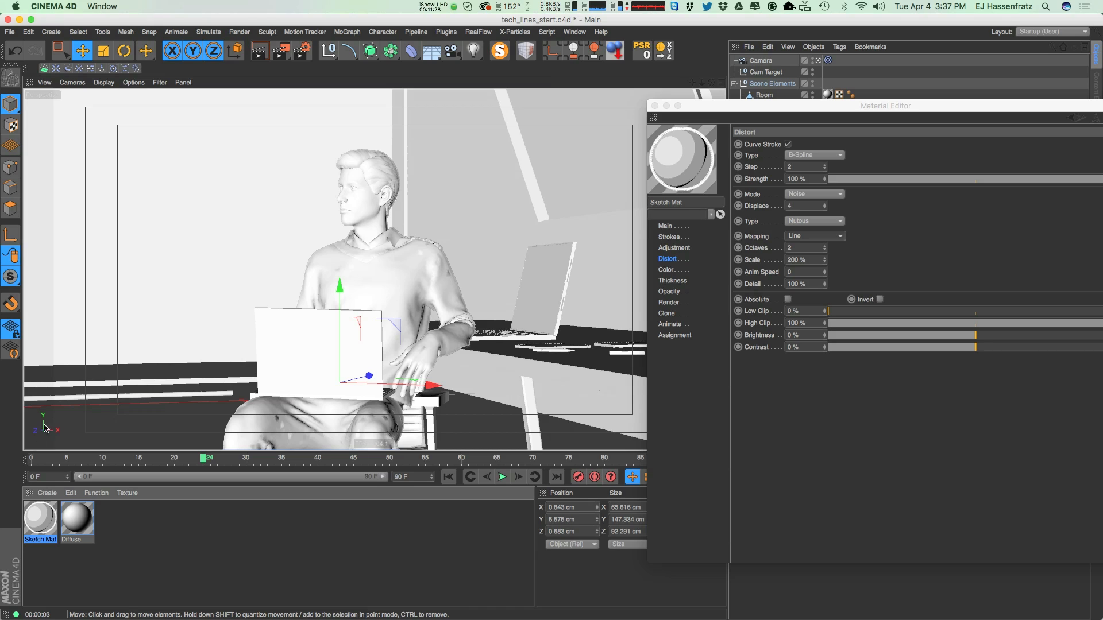
Set the distortion noise mapping to World and render the viewport to review it
click(816, 236)
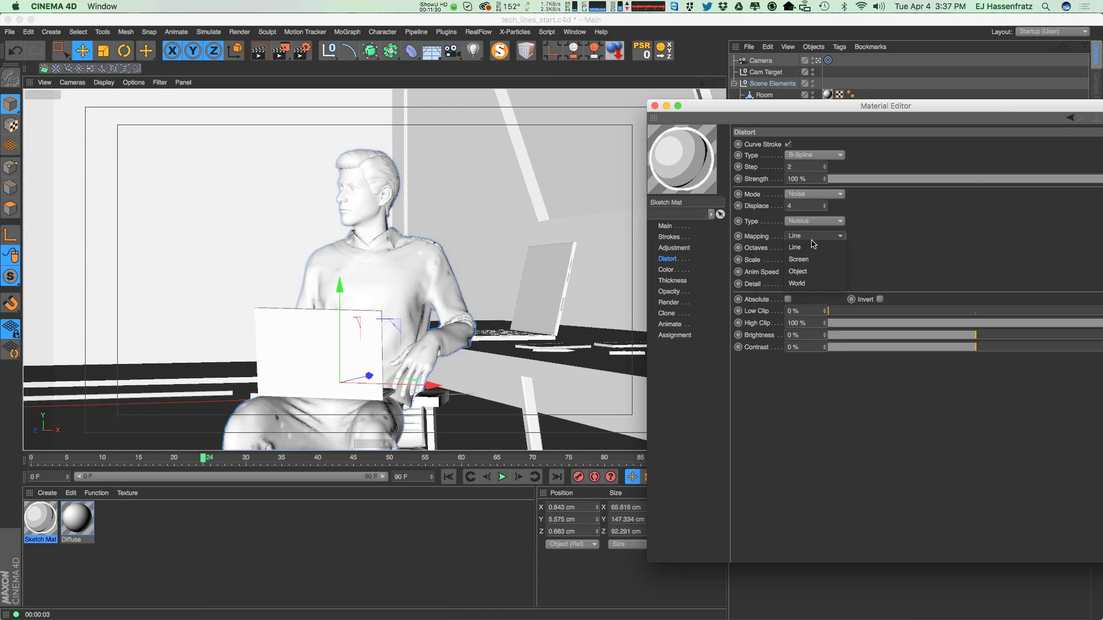
click(807, 283)
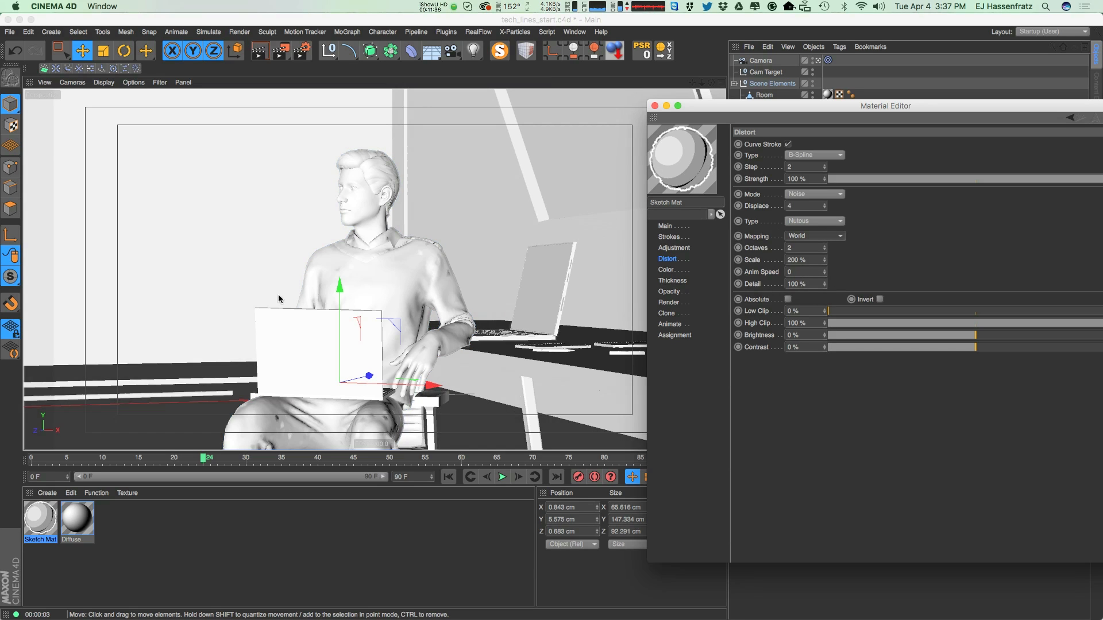
click(360, 343)
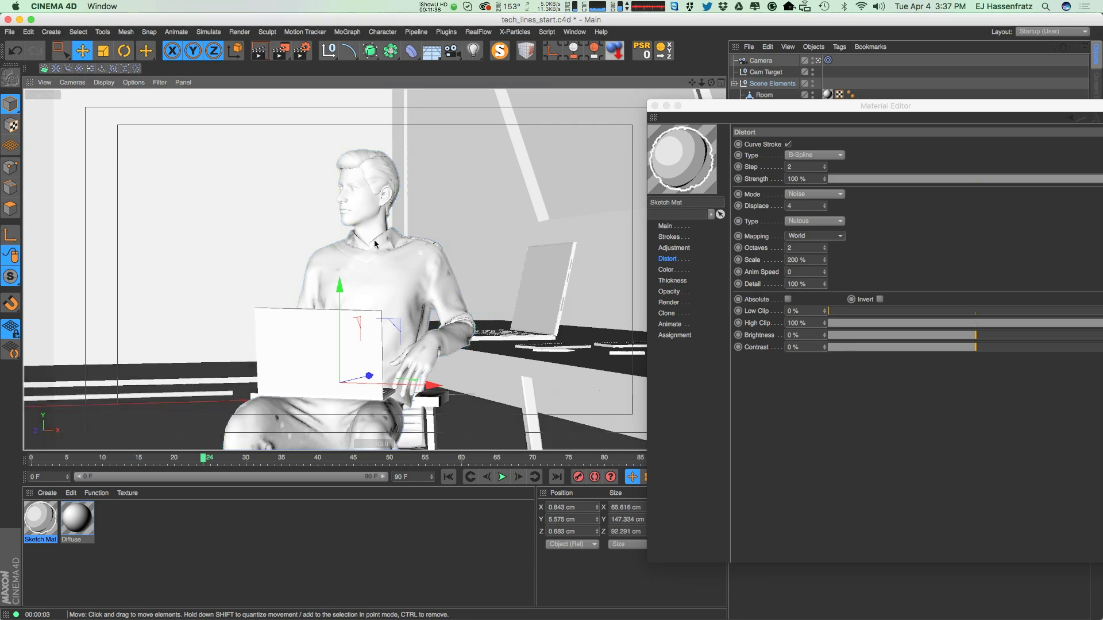
click(348, 344)
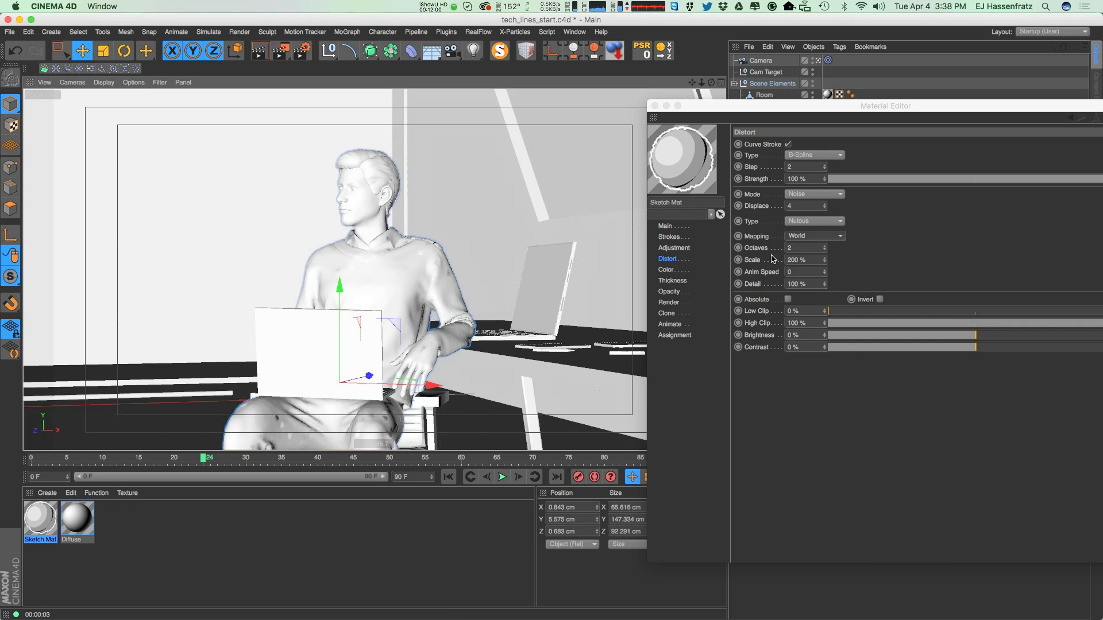
Set the distortion noise scale to 100 % and render the viewport
double_click(789, 264)
text(100)
key(Return)
click(509, 331)
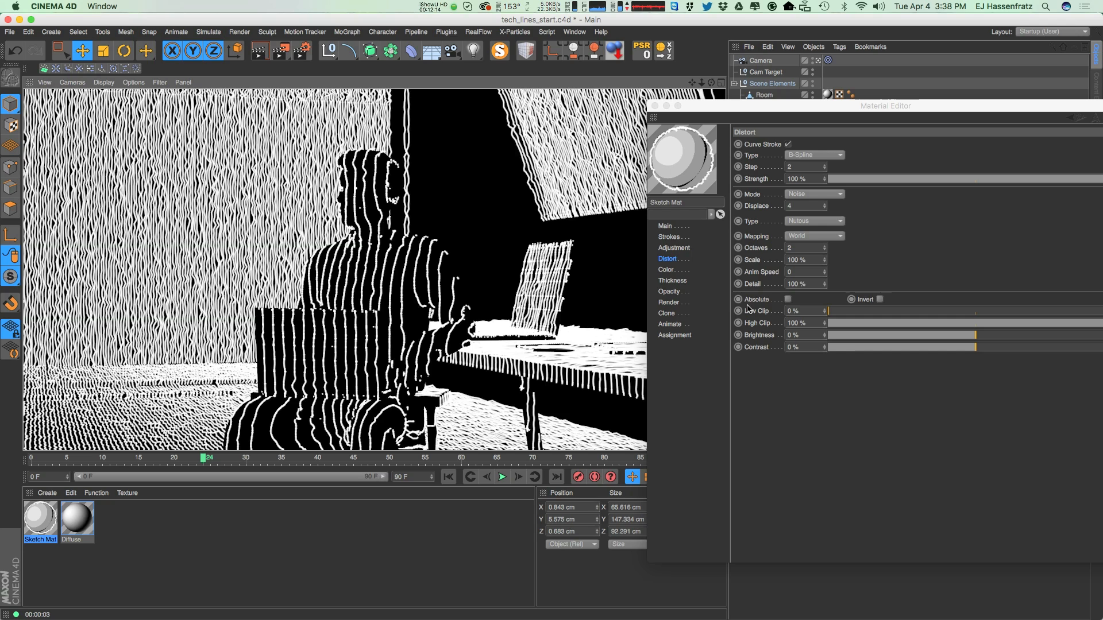
Set the distortion noise's Anim Speed to 2
click(804, 274)
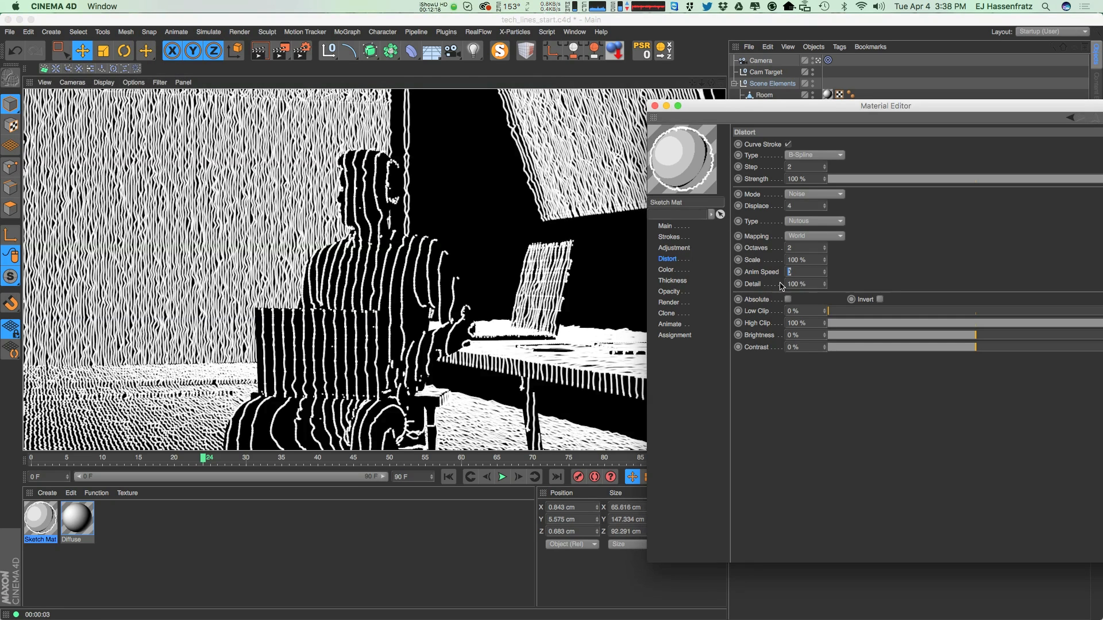
text(2)
key(Return)
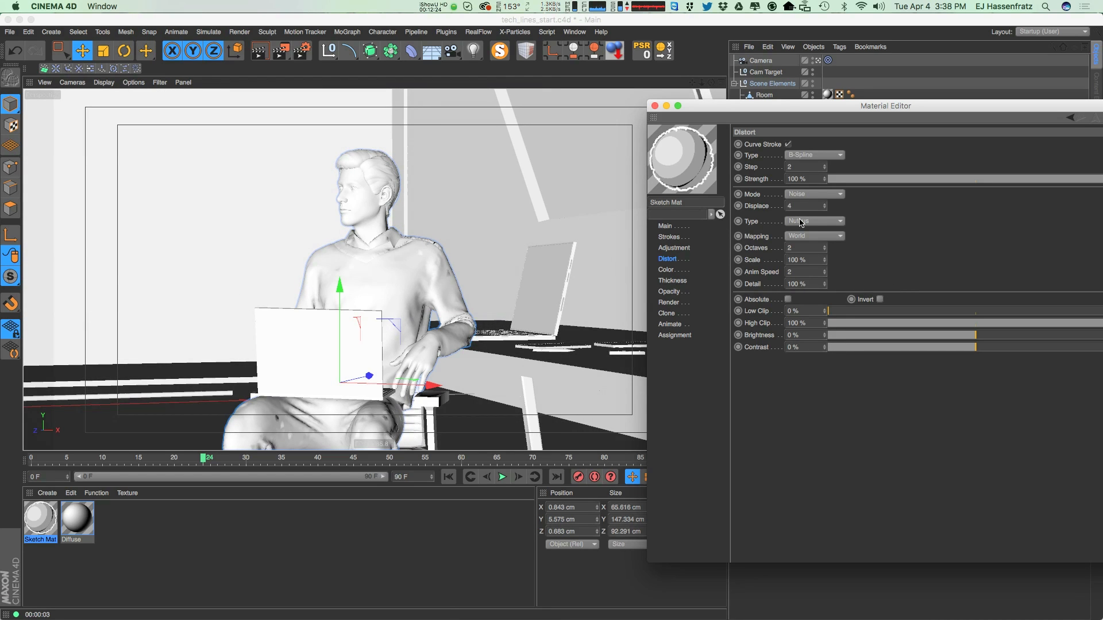
Enable the stroke pattern in the sketch material with the Dotted type and render the viewport
click(409, 275)
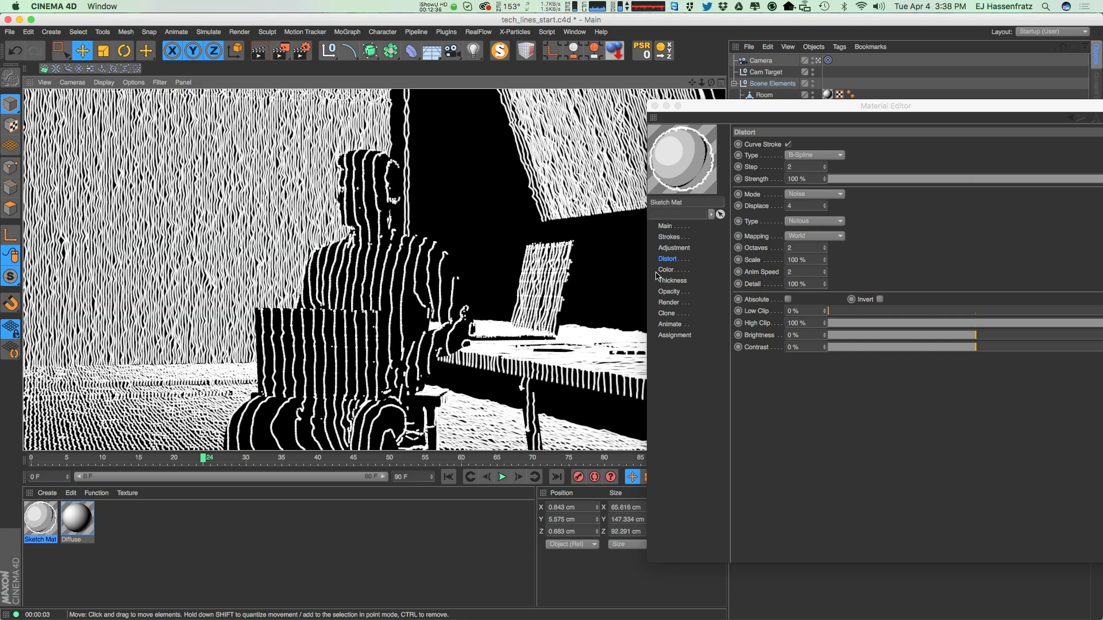
click(674, 237)
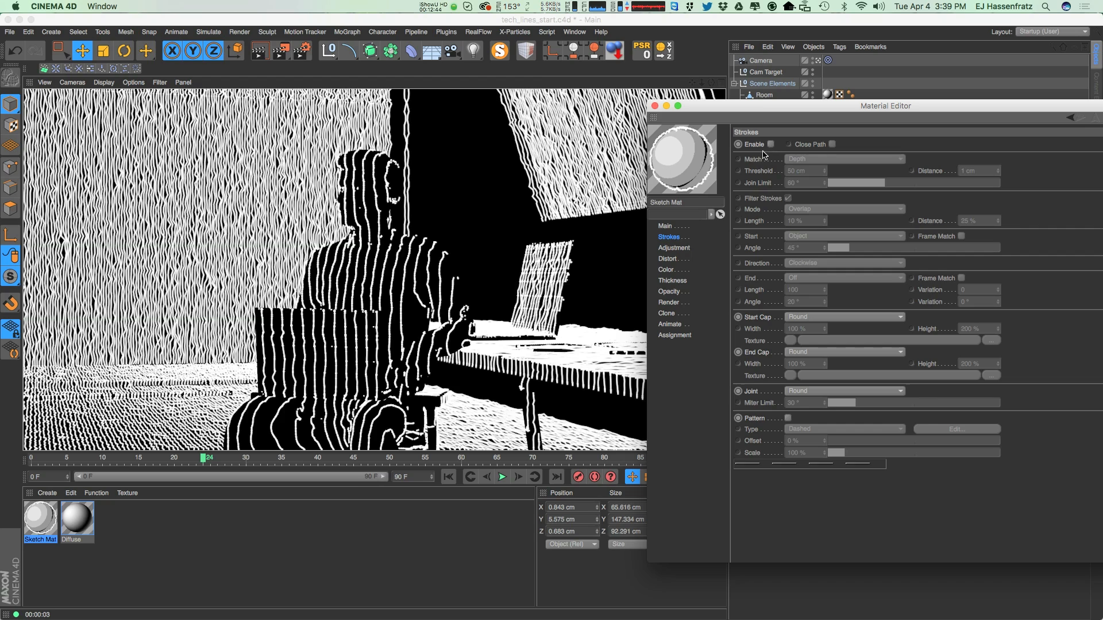
click(788, 417)
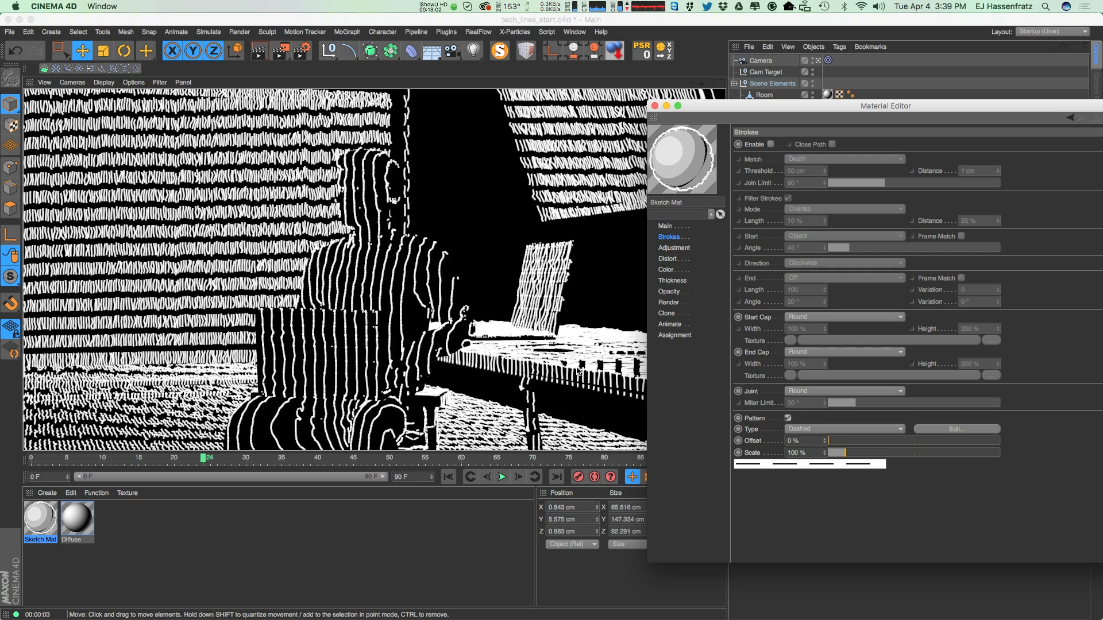
click(823, 430)
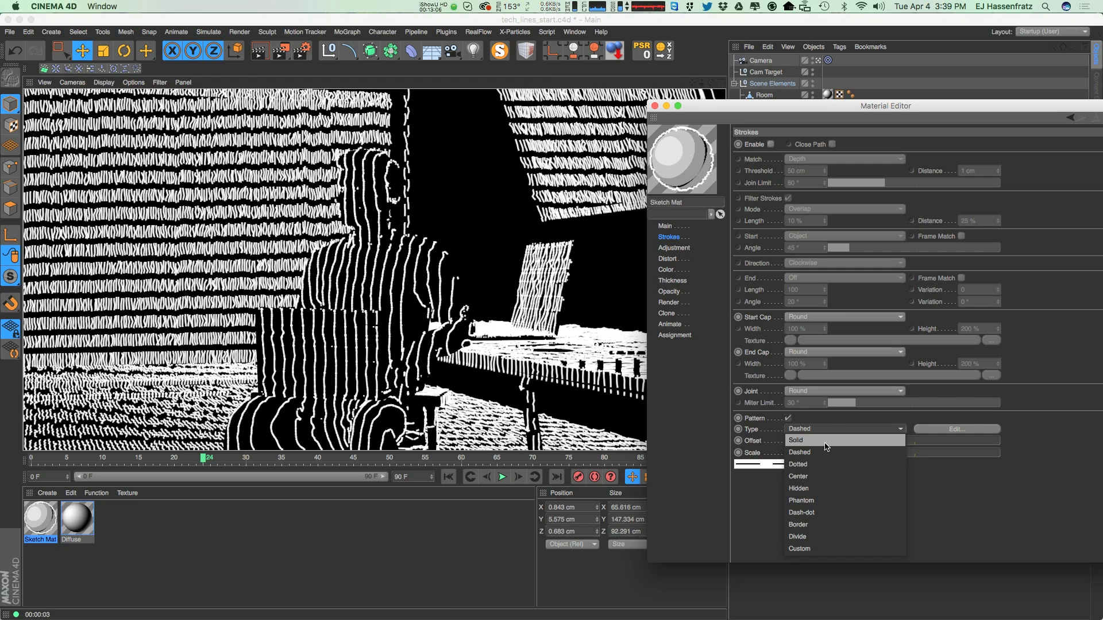
click(816, 464)
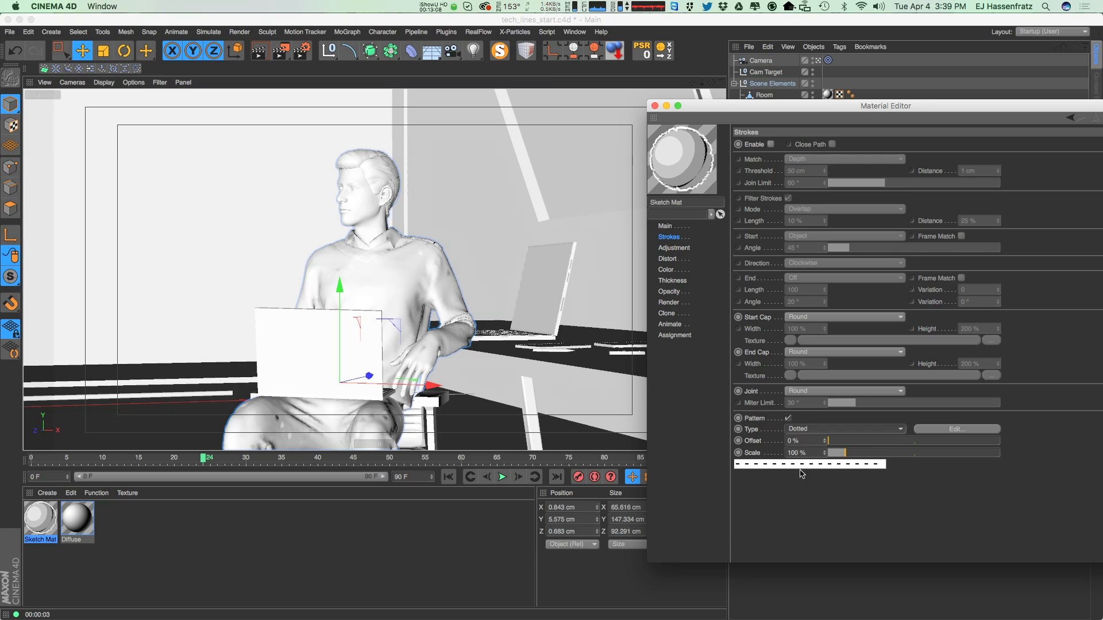
click(264, 56)
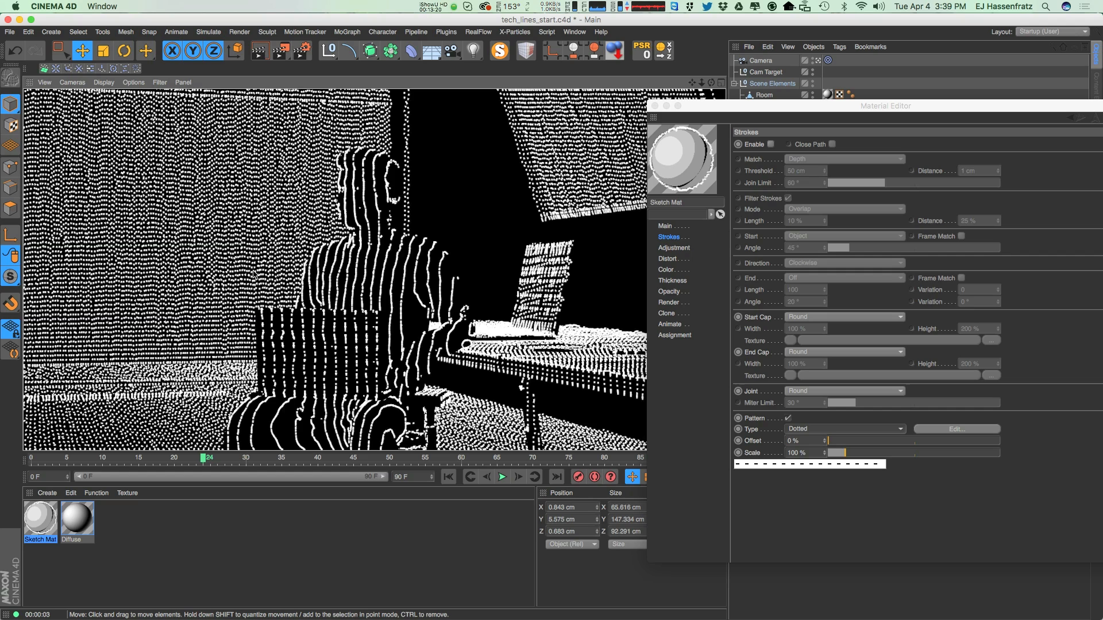
Set the sketch material's line thickness to 0.2, render the viewport, and close the Material Editor
click(667, 270)
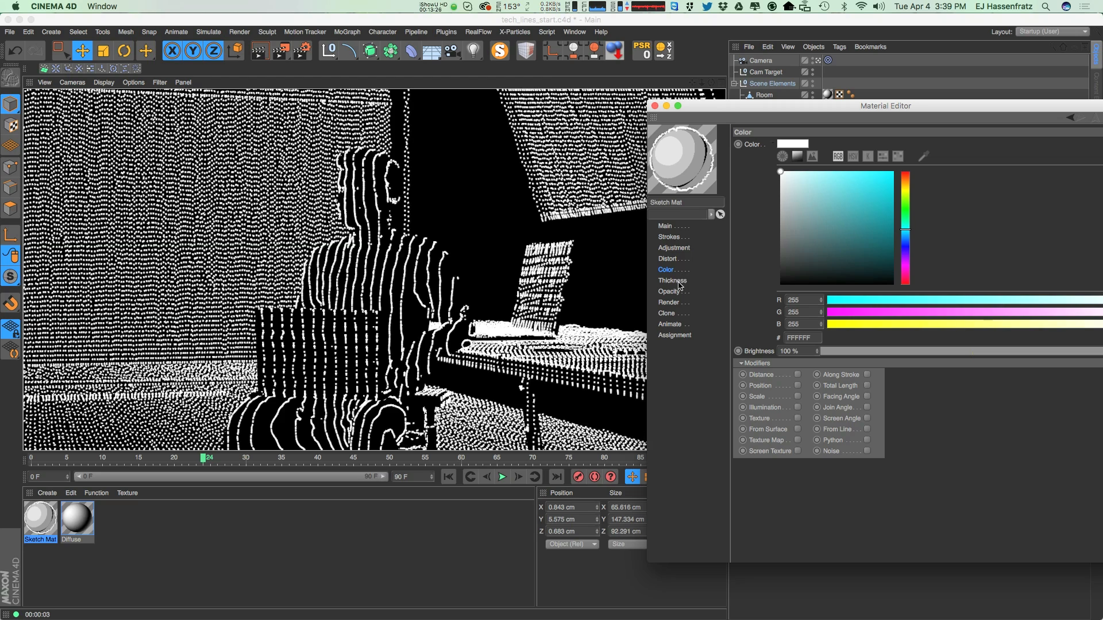
click(677, 281)
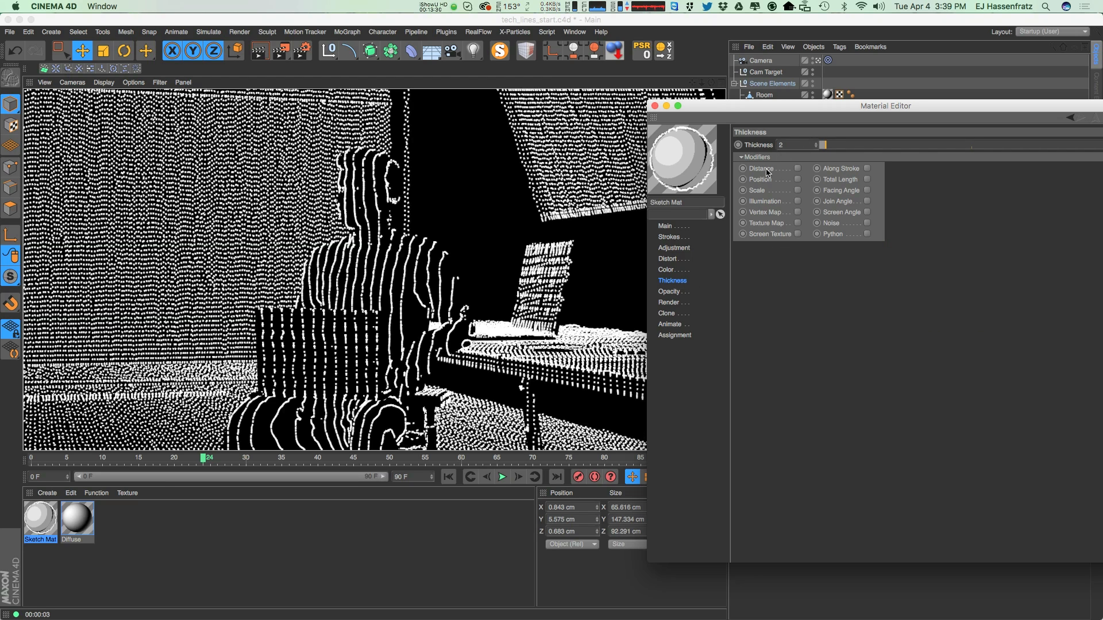
click(796, 145)
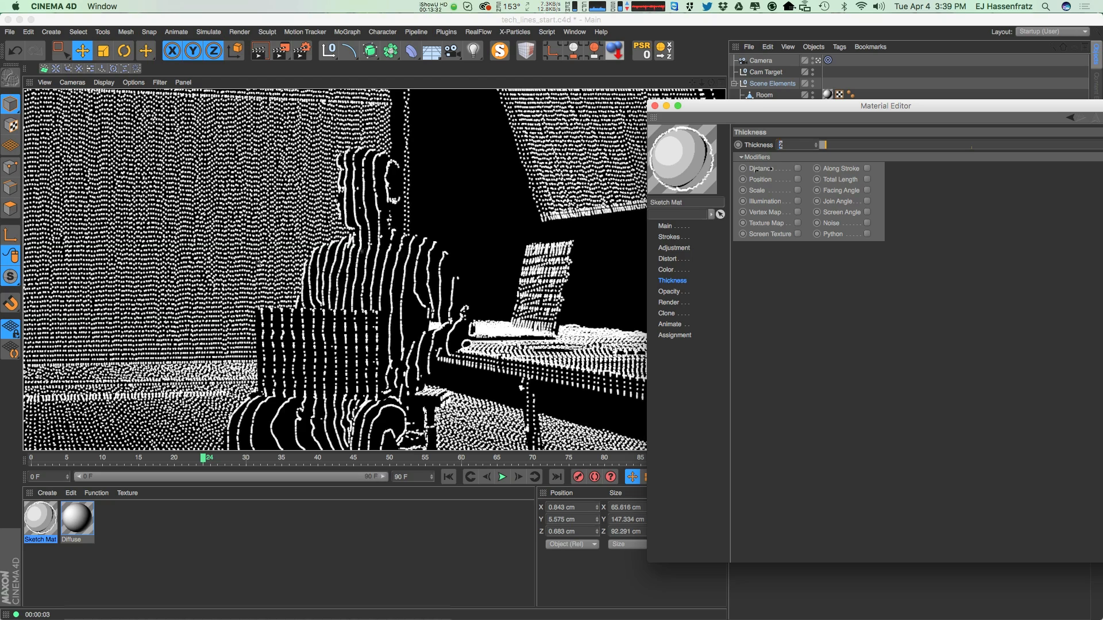
key(Return)
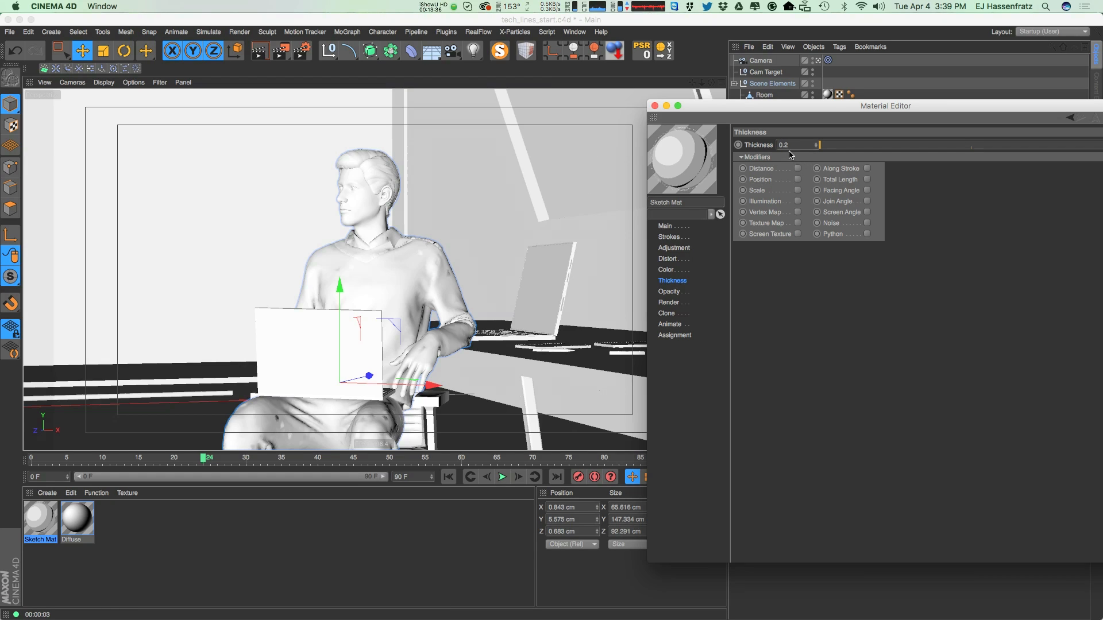
click(261, 53)
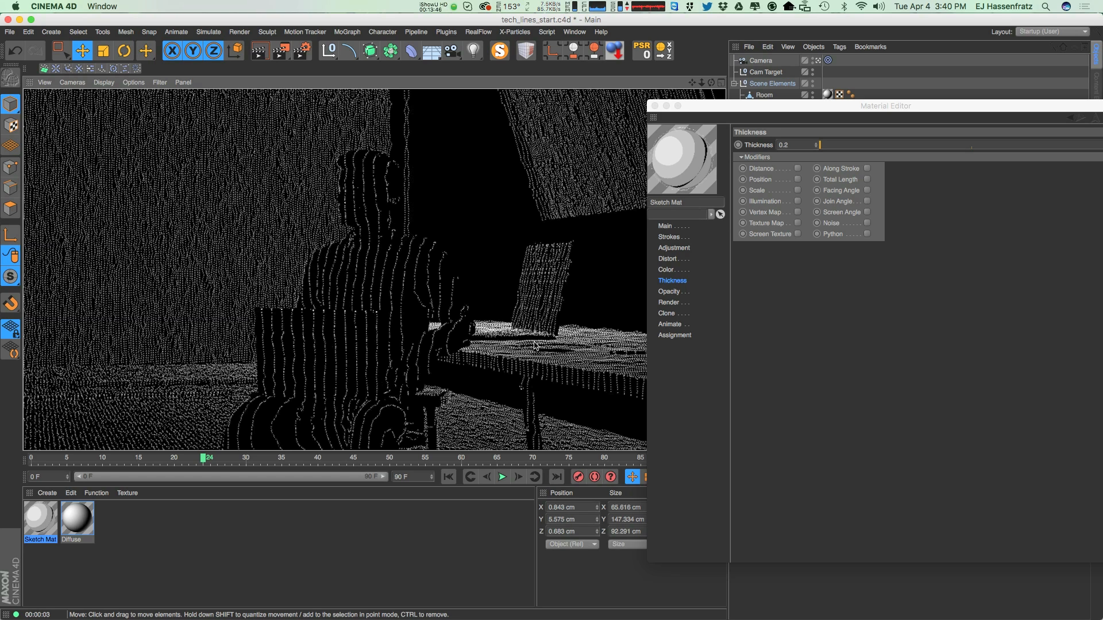
drag(746, 110, 822, 112)
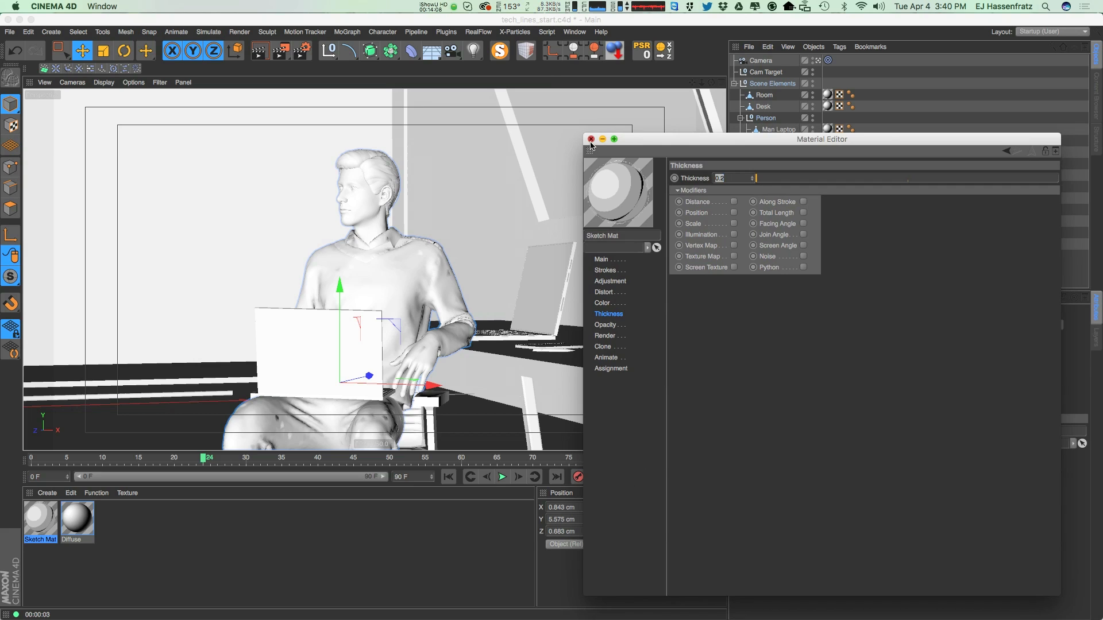
click(590, 140)
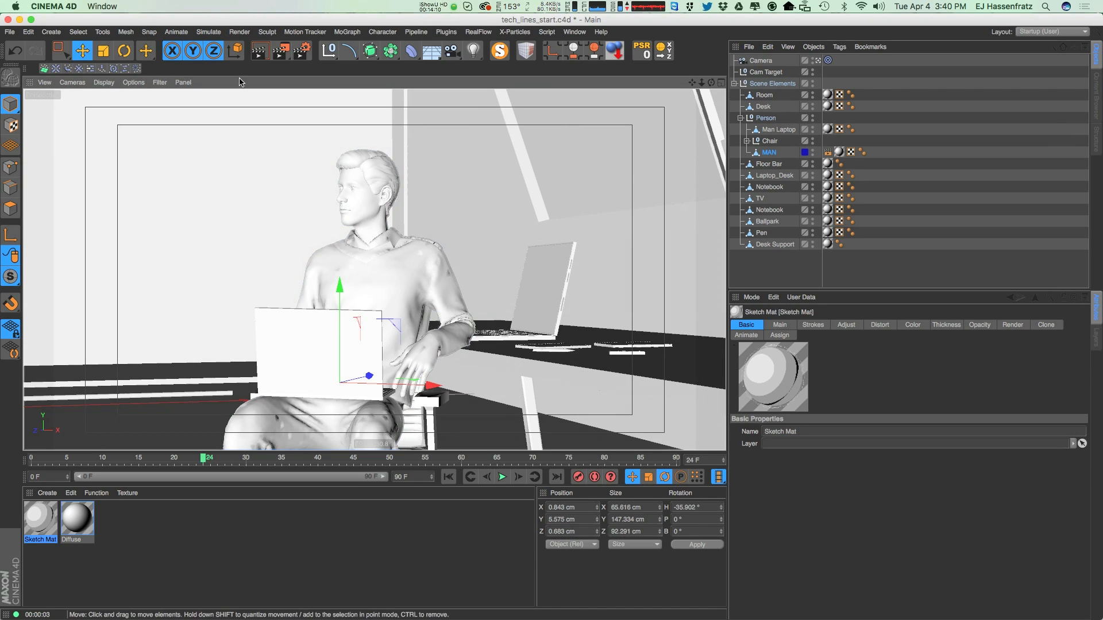
Review the global Sketch and Toon line types and contour settings in the Render Settings
click(302, 50)
drag(689, 98, 738, 97)
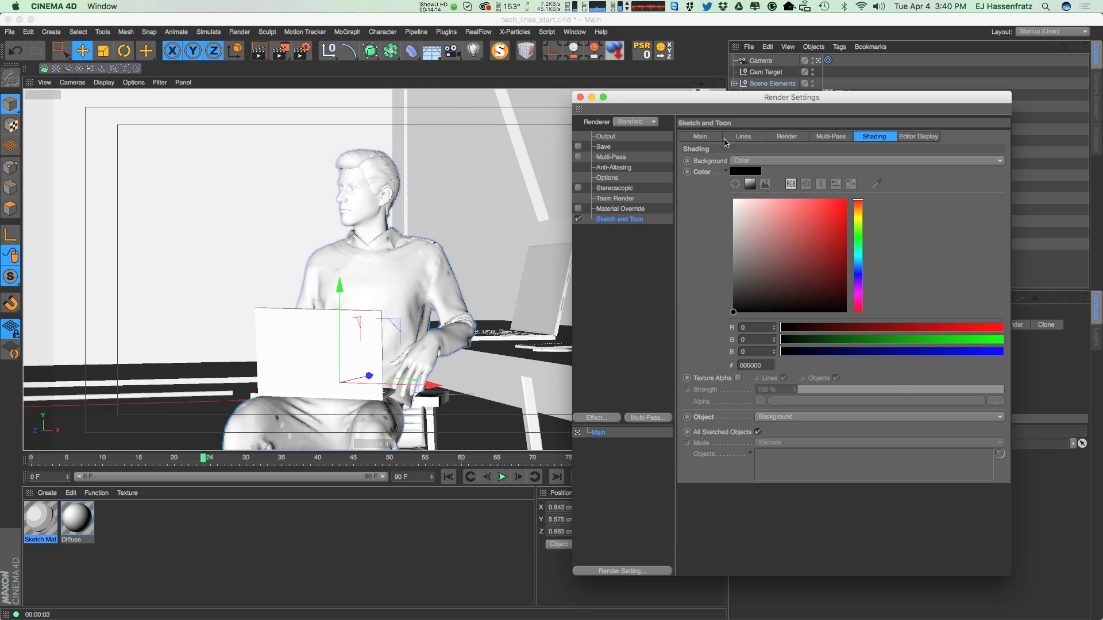
click(742, 137)
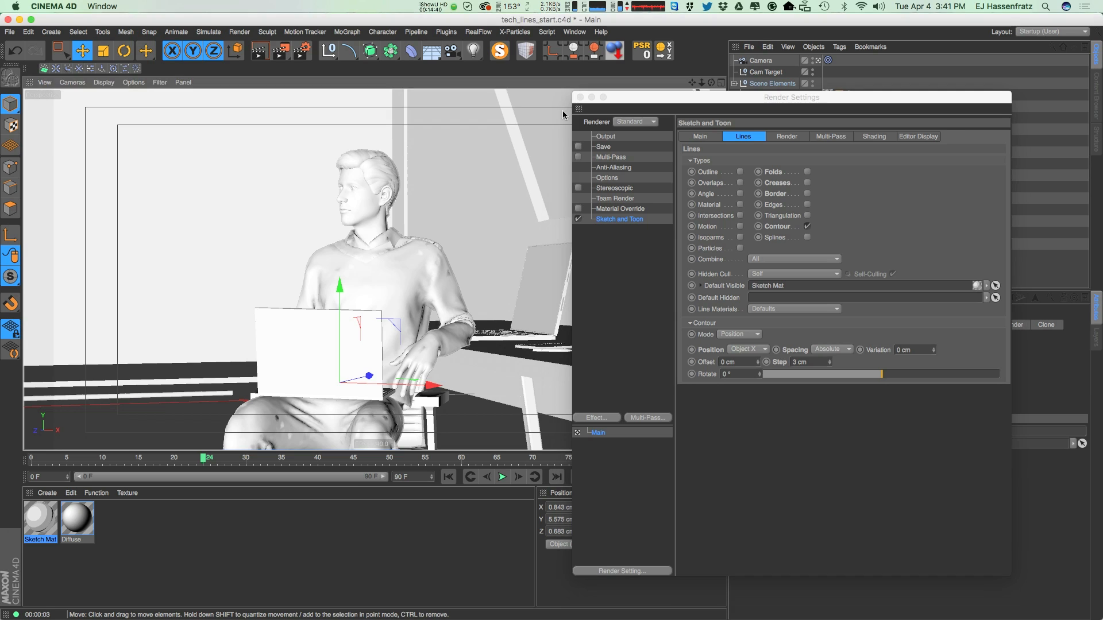
drag(588, 98, 586, 99)
click(578, 98)
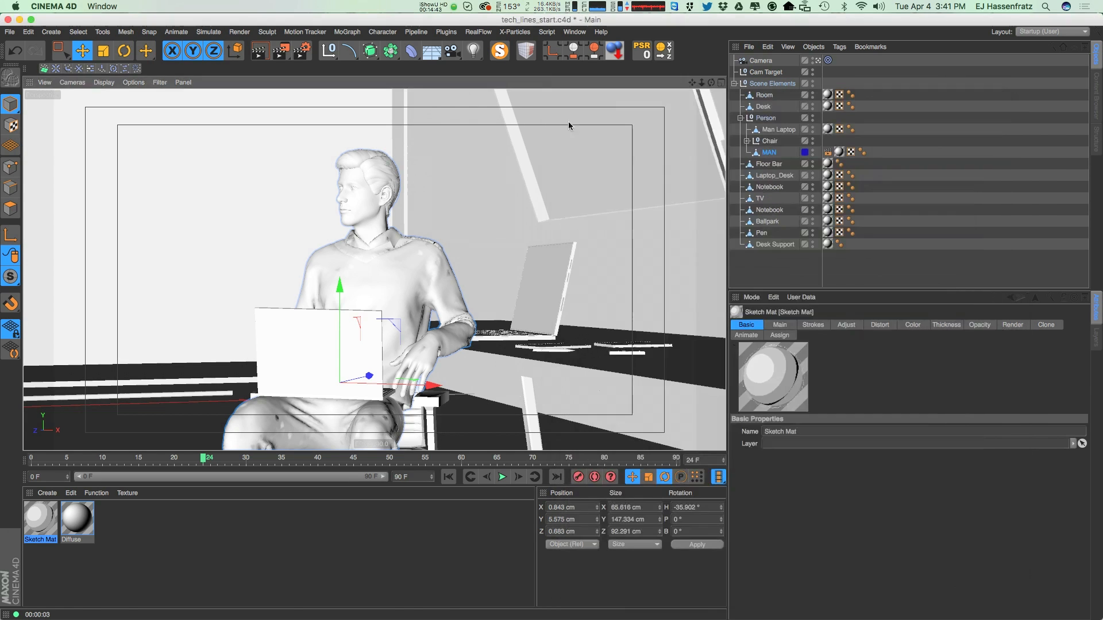
click(43, 524)
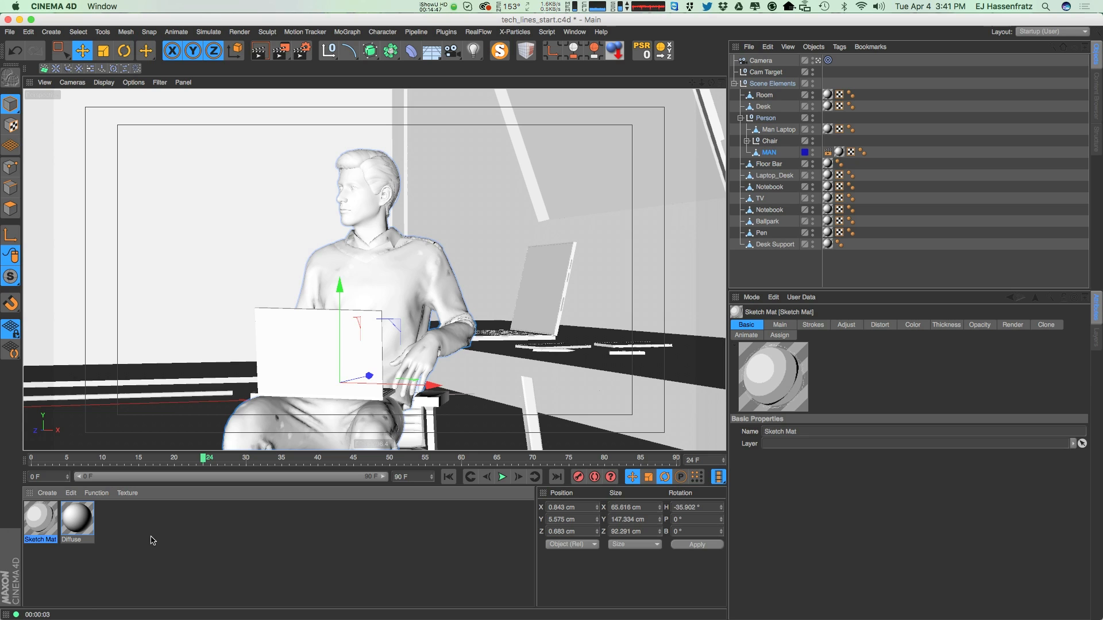
click(281, 50)
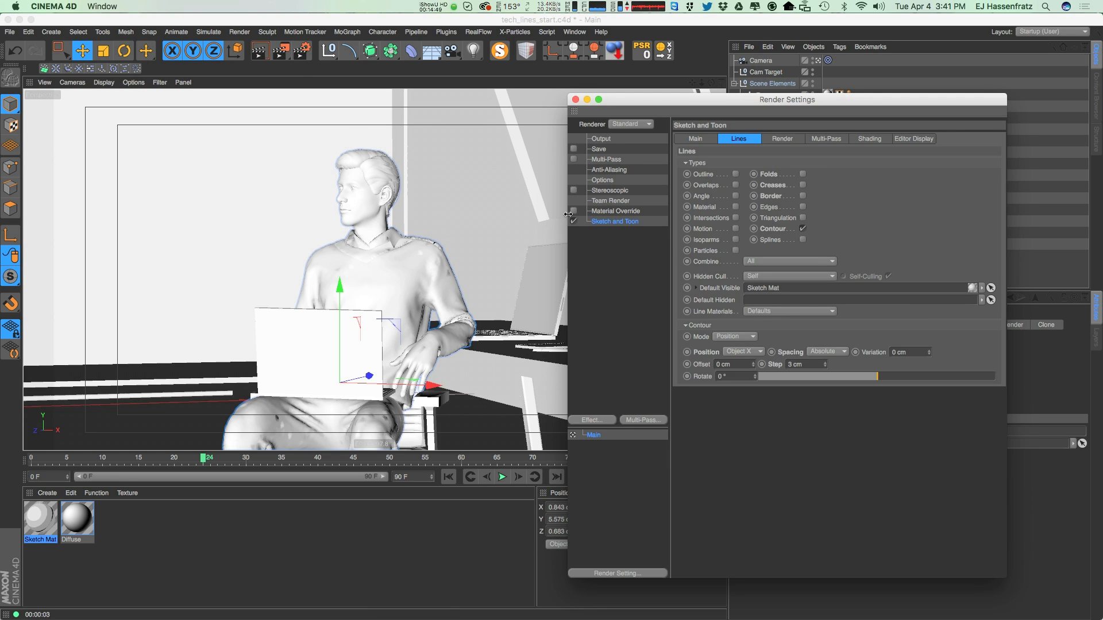
click(575, 99)
Apply the Sketch Mat material to the Room object and show its Sketch Style tag's line settings
mouse_move(55, 528)
mouse_down()
mouse_move(99, 523)
mouse_move(110, 542)
mouse_move(515, 490)
mouse_move(892, 267)
mouse_move(140, 529)
mouse_move(47, 537)
mouse_up()
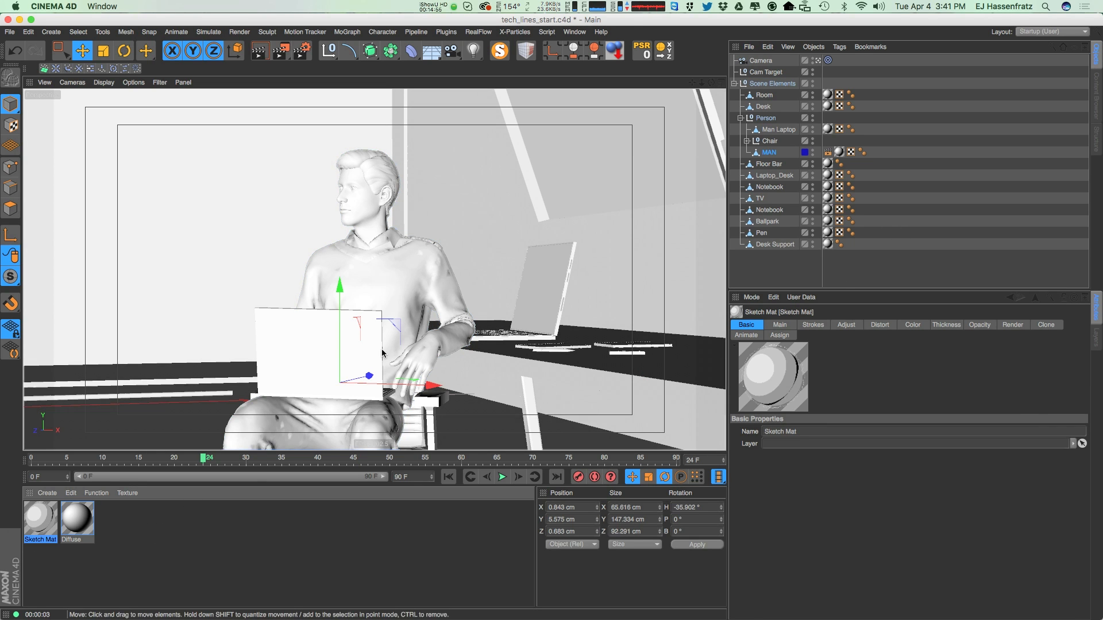
click(541, 227)
mouse_move(374, 206)
mouse_down()
mouse_move(278, 219)
mouse_move(356, 211)
mouse_up()
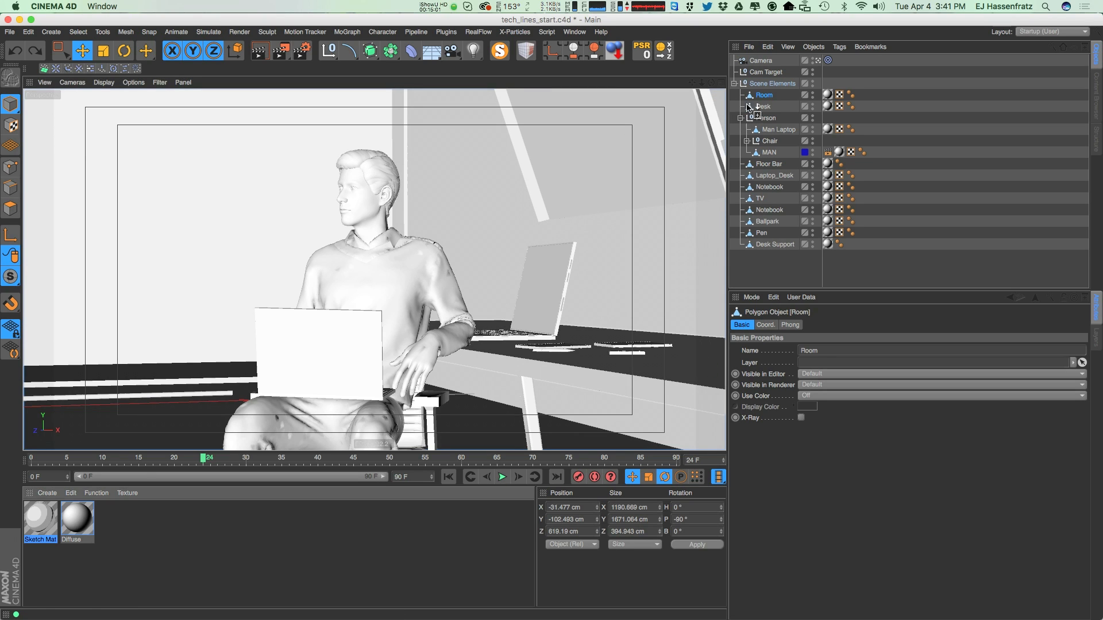
drag(40, 519, 764, 98)
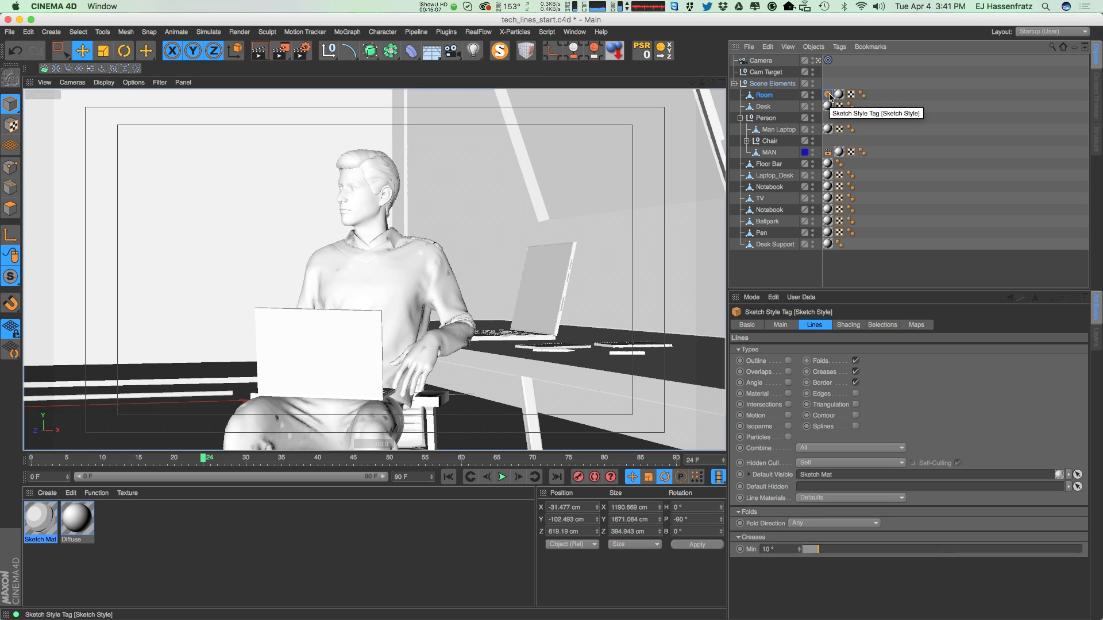
Compare the Room's Sketch Style tag settings with the global Sketch and Toon line settings
click(856, 372)
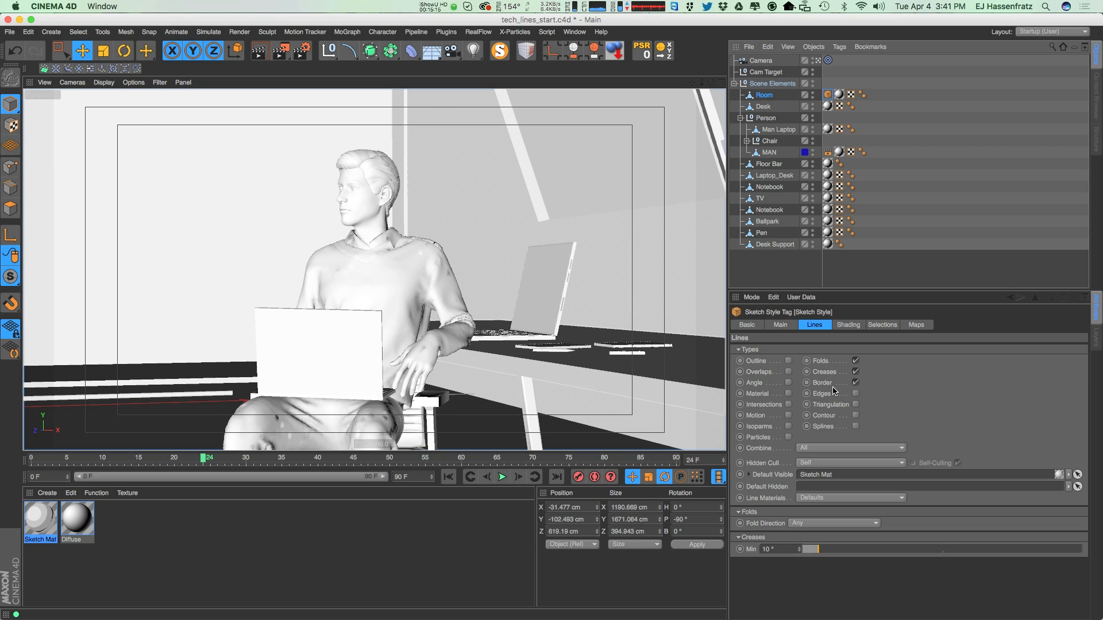
click(302, 51)
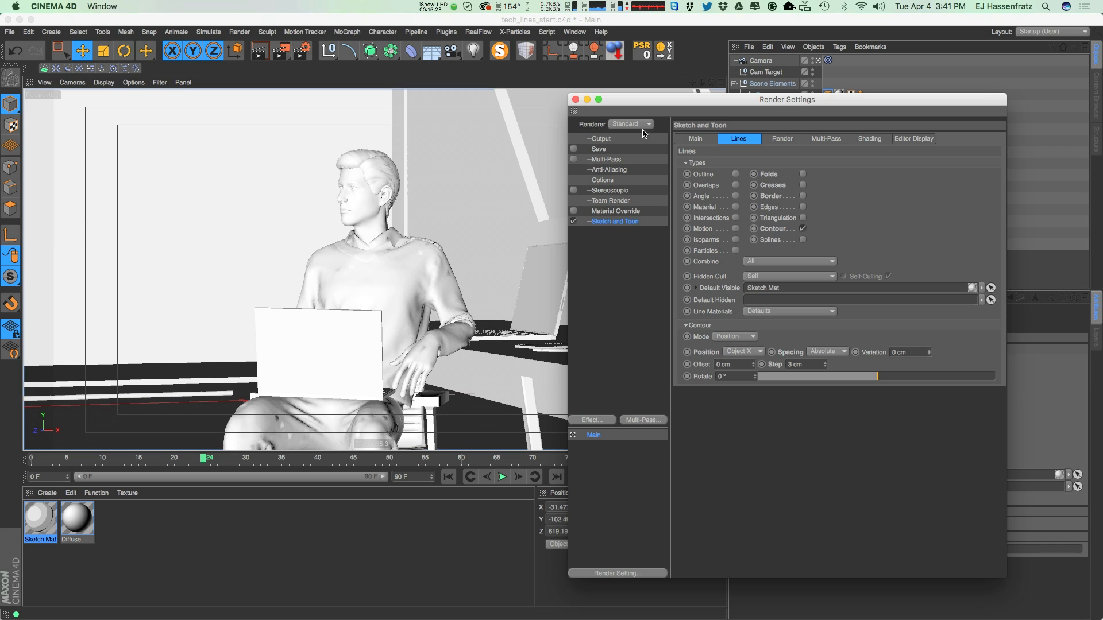
drag(675, 99, 342, 97)
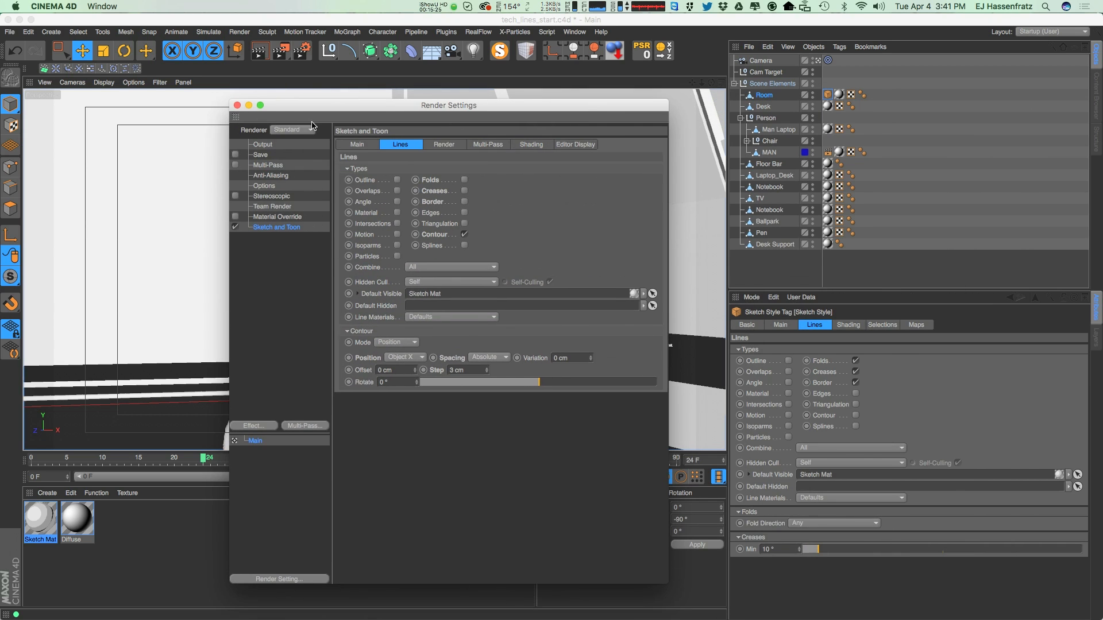
click(242, 100)
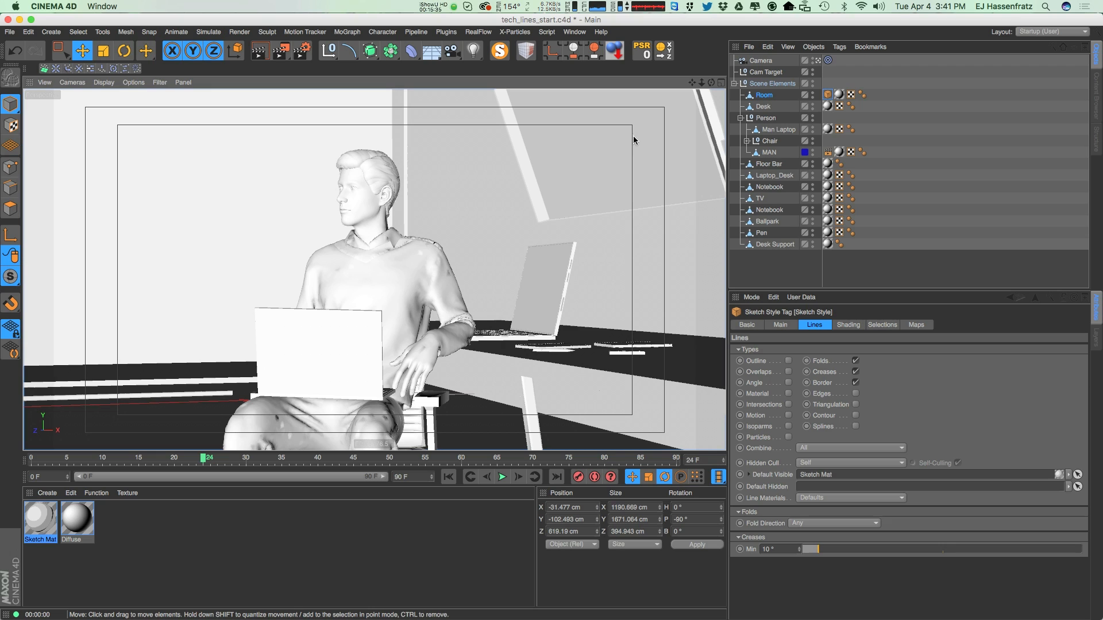
click(772, 325)
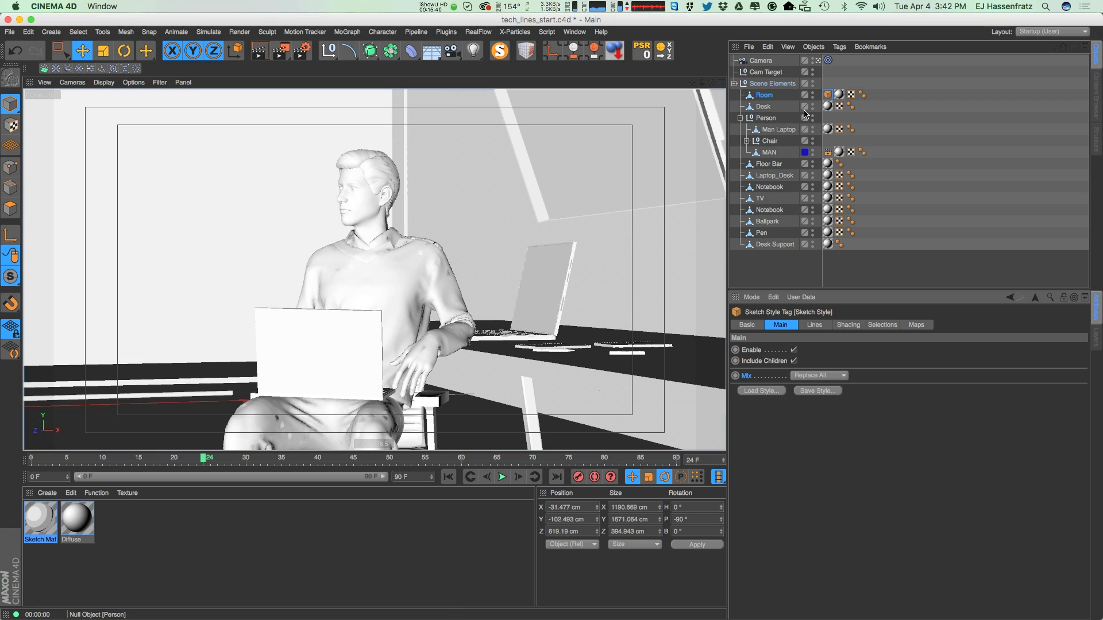
click(815, 325)
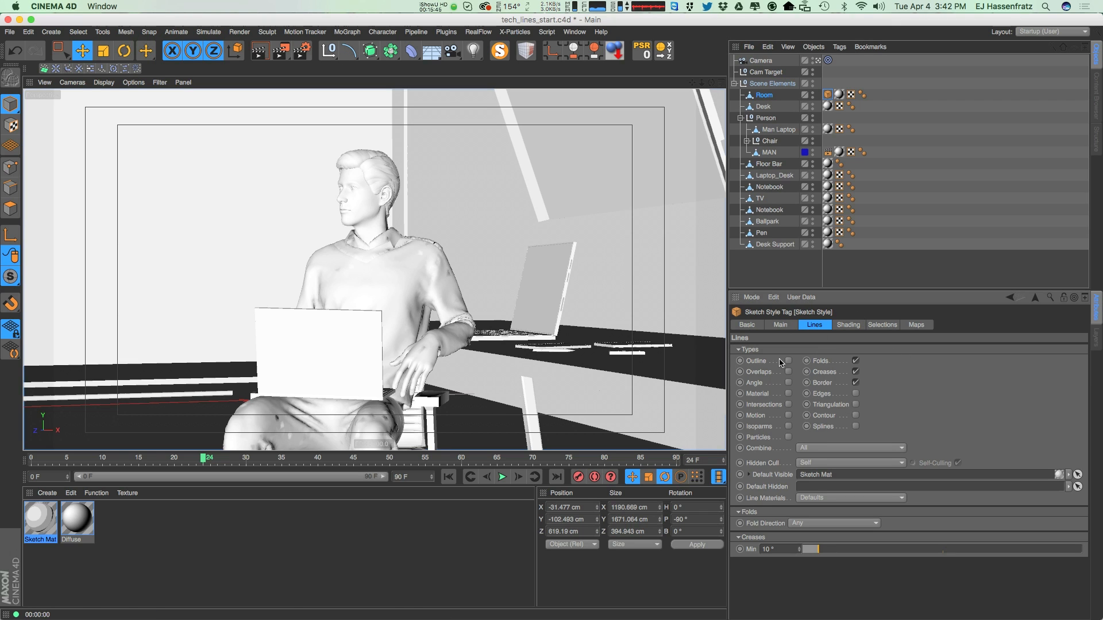
click(301, 51)
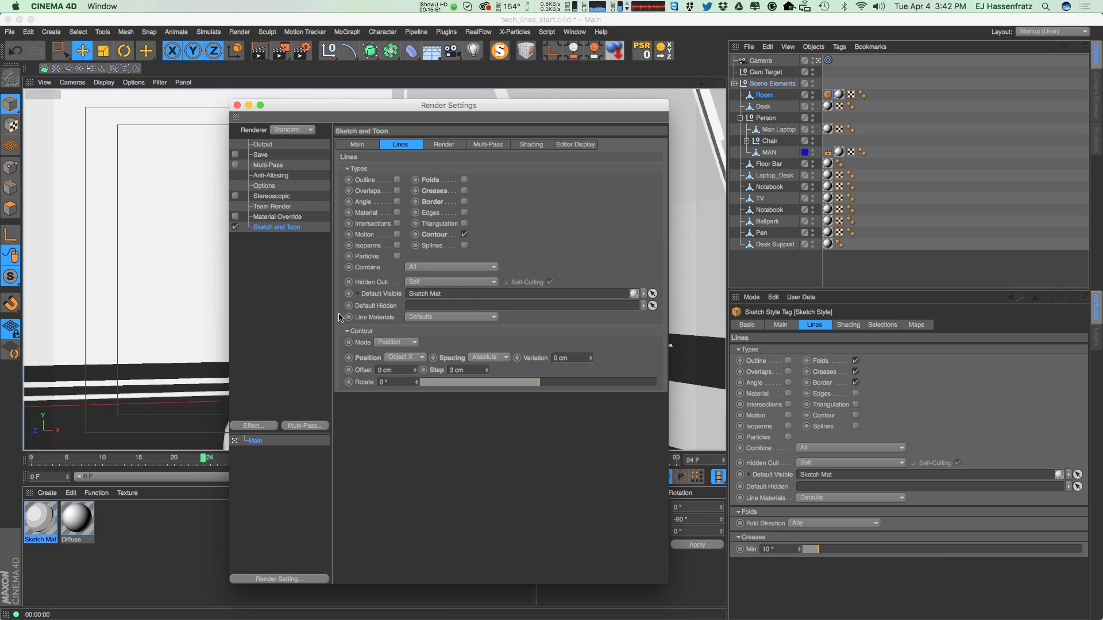
click(237, 106)
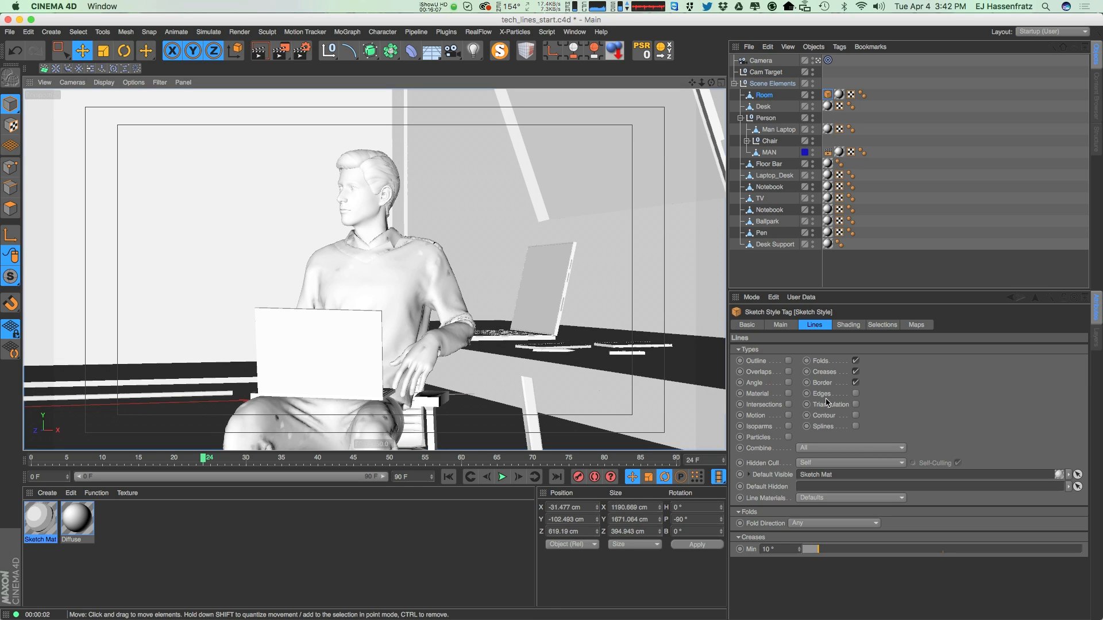
In the Room's Sketch Style tag, disable the Folds, Creases and Border lines and enable Contour
click(825, 371)
click(826, 362)
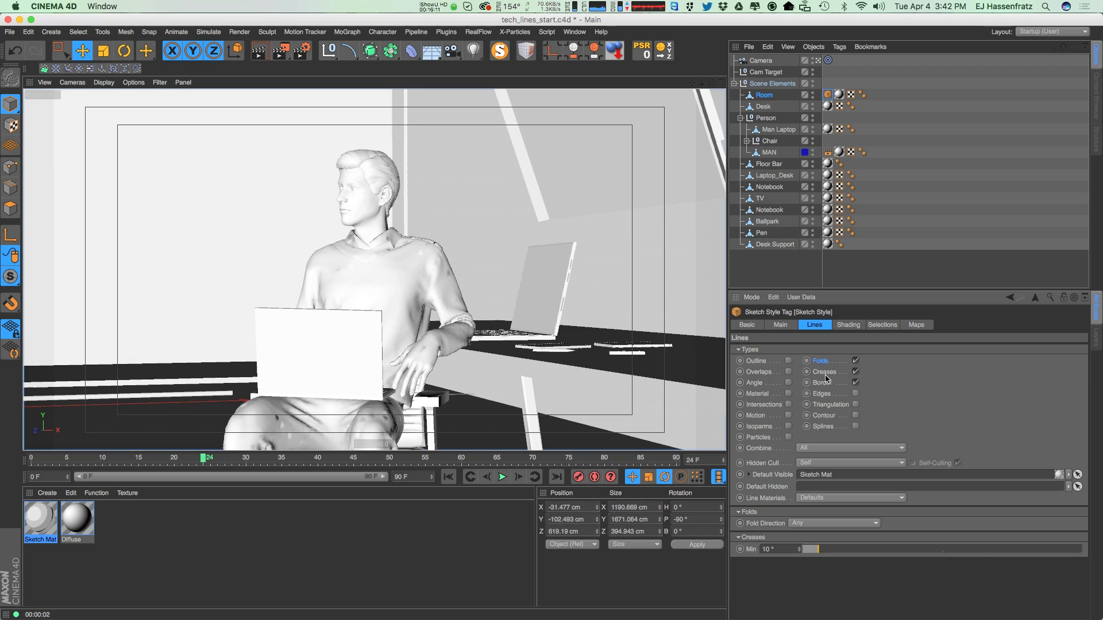
click(823, 382)
click(855, 361)
click(855, 372)
click(855, 383)
click(830, 415)
click(855, 415)
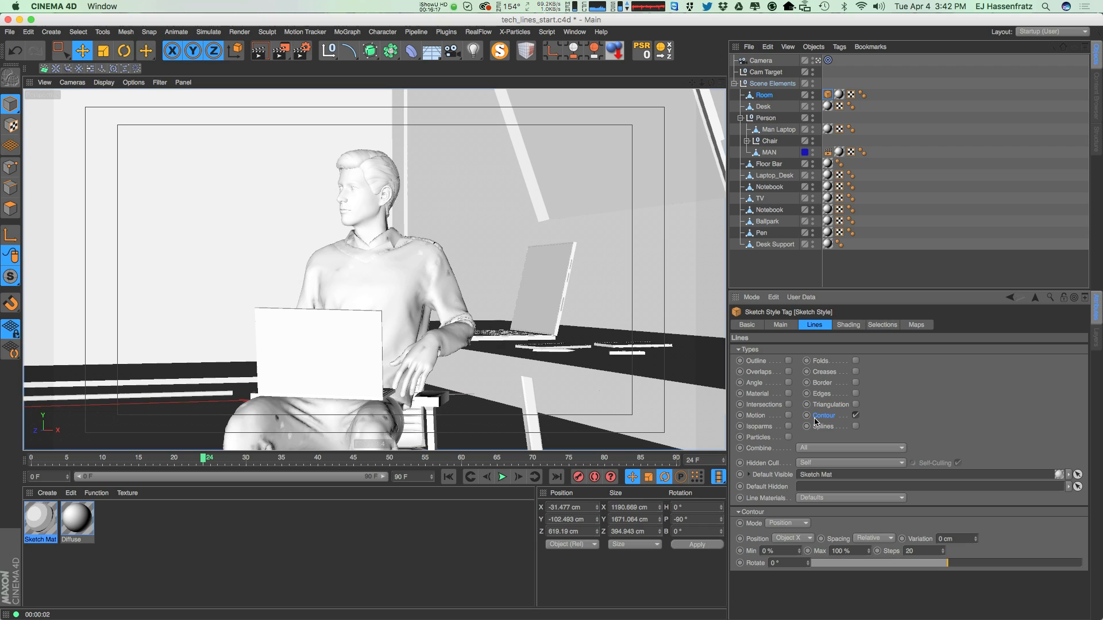
Set the Room tag's contour spacing to Absolute with a step of 3 cm, matching the render settings
click(864, 540)
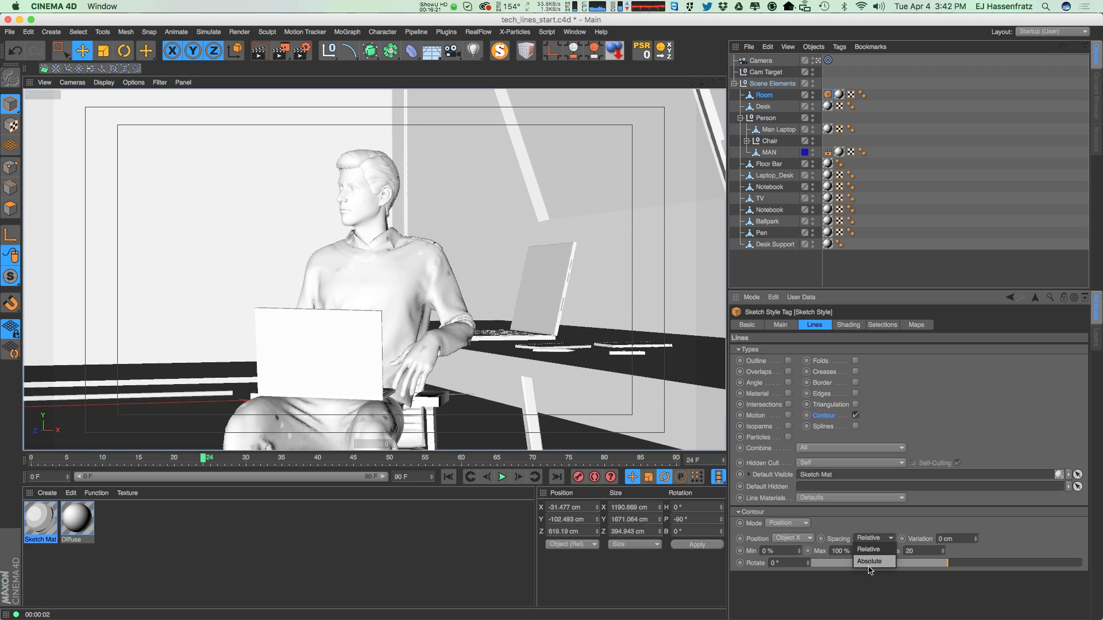
click(869, 562)
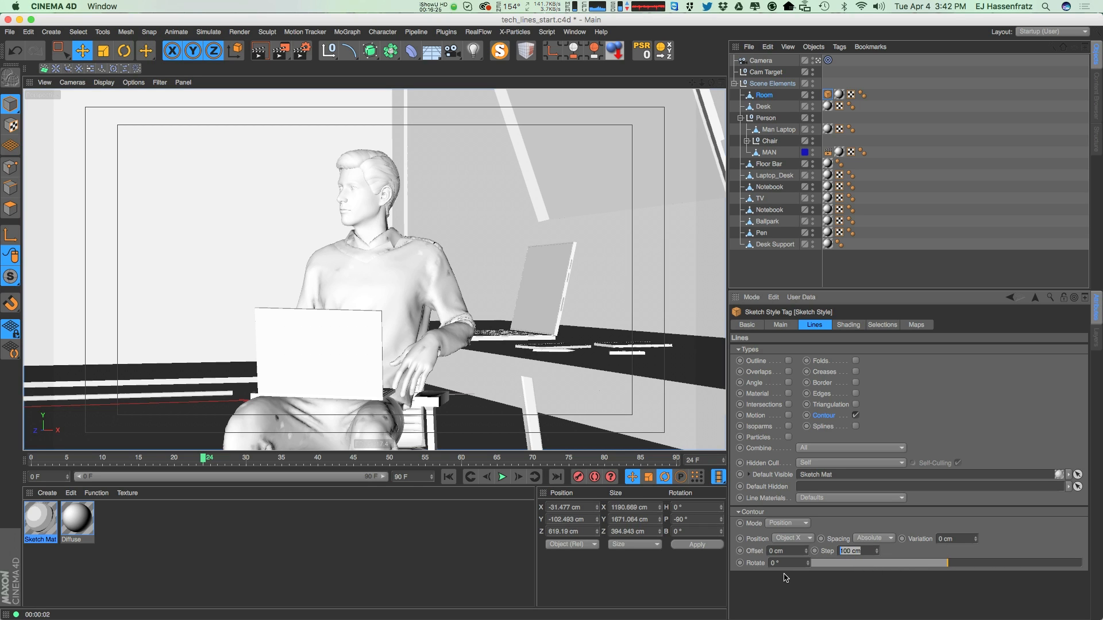
click(302, 50)
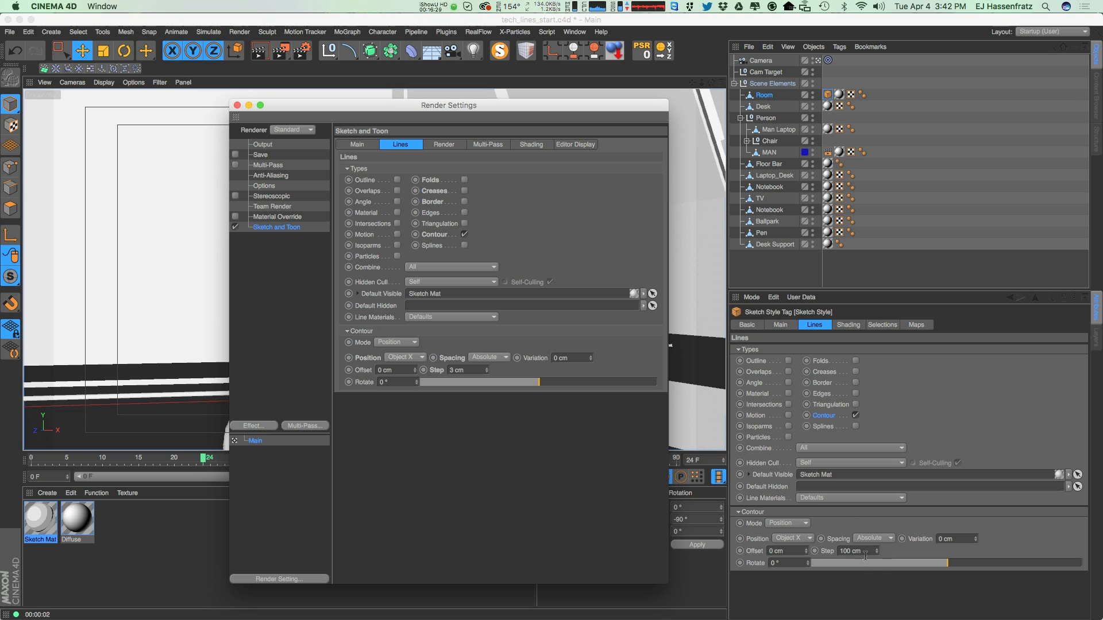
drag(863, 551, 727, 559)
text(3)
key(Return)
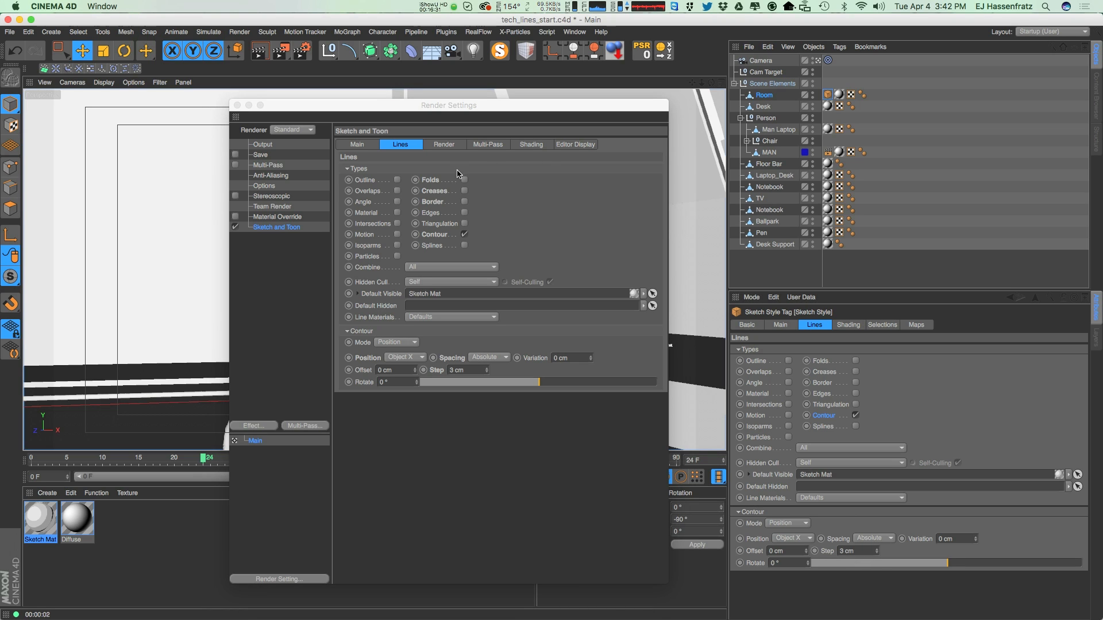
Set the mix mode of the Room's Sketch Style tag to Add
drag(440, 109, 447, 99)
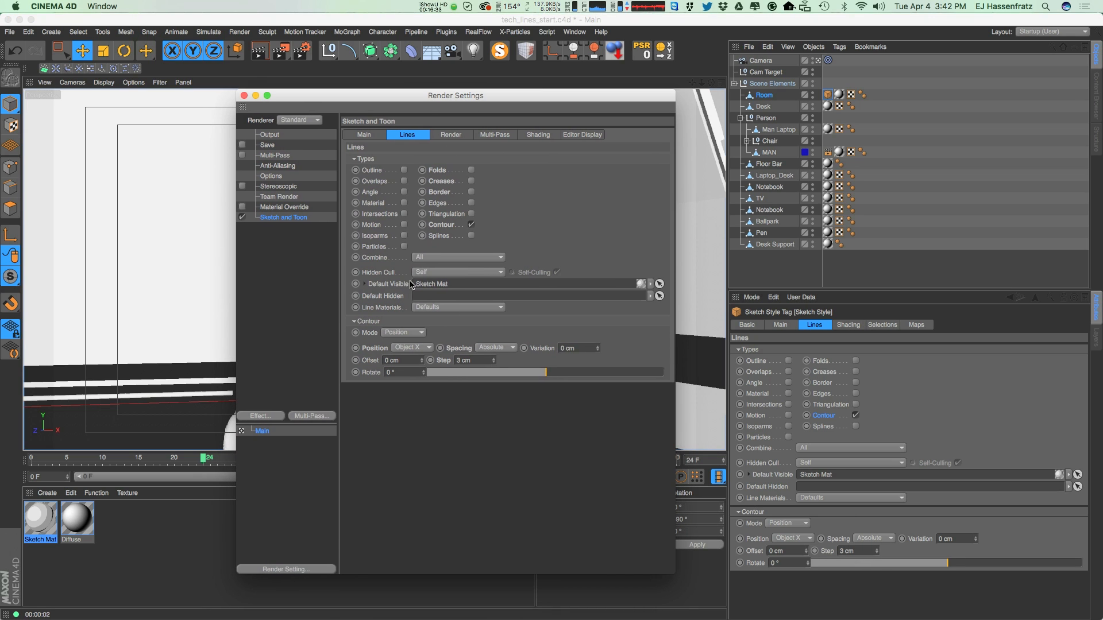
click(780, 324)
click(820, 377)
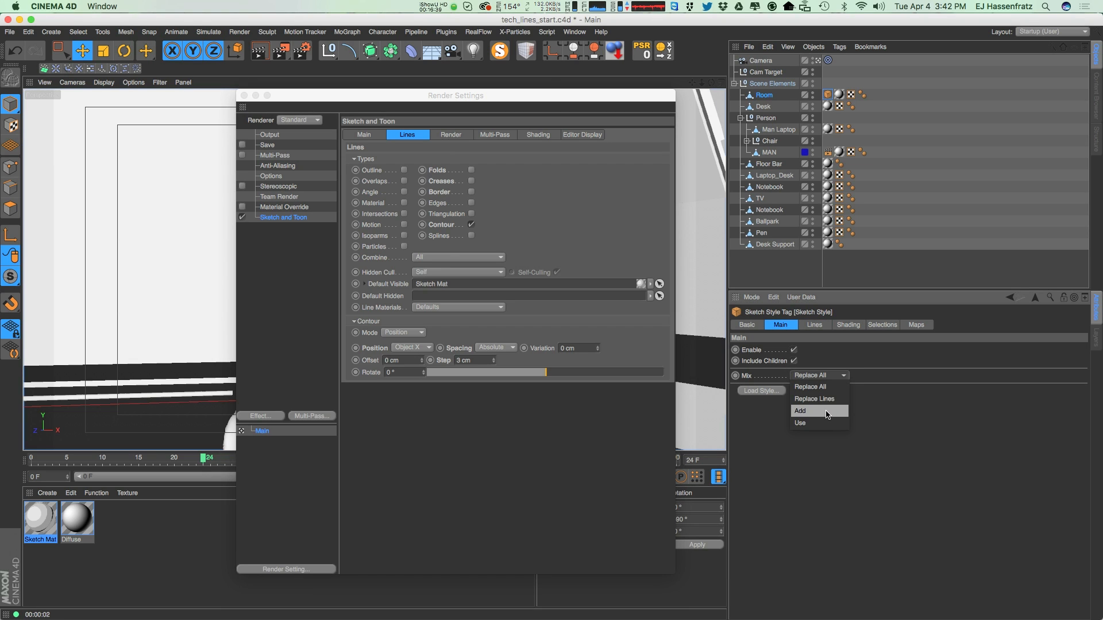
click(827, 412)
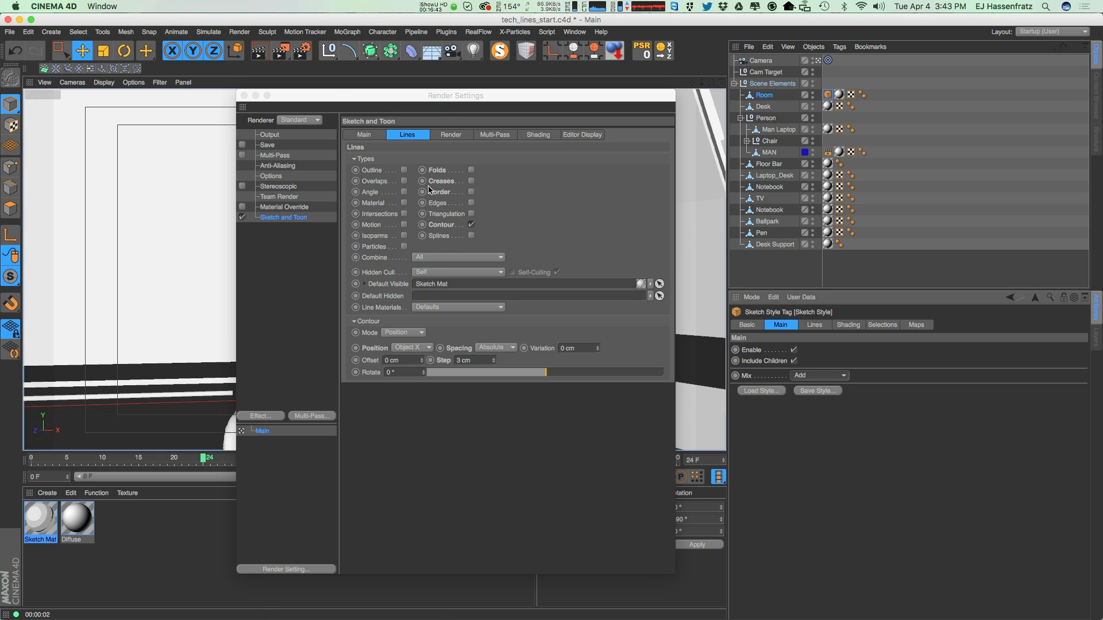
Set the contour position of the Room's Sketch Style tag to Object Y and close the render settings
click(814, 324)
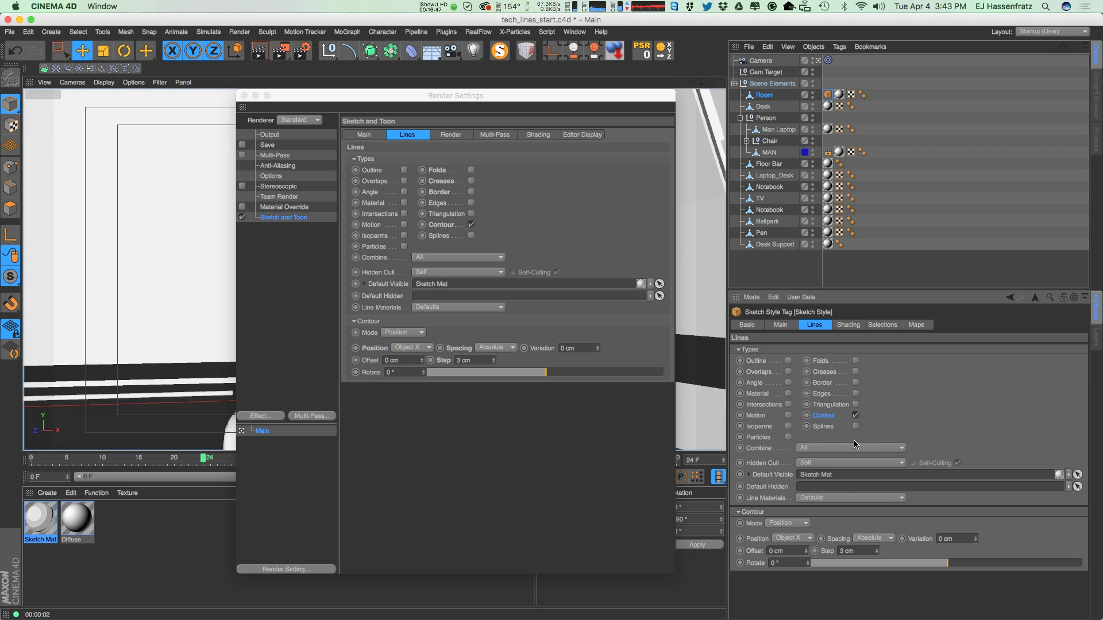
click(798, 541)
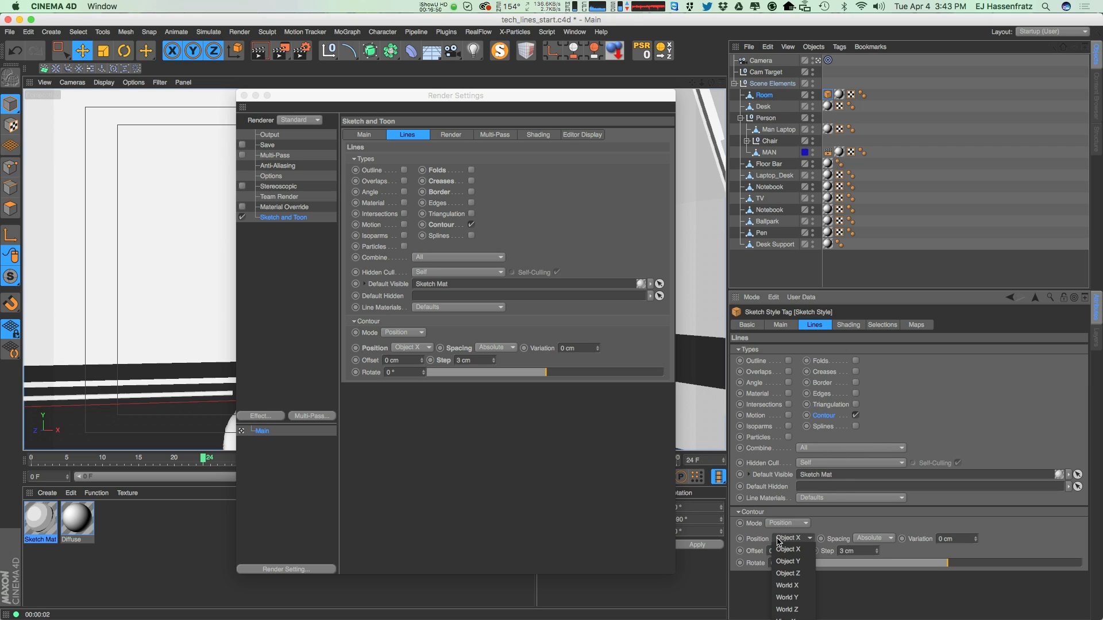
click(806, 563)
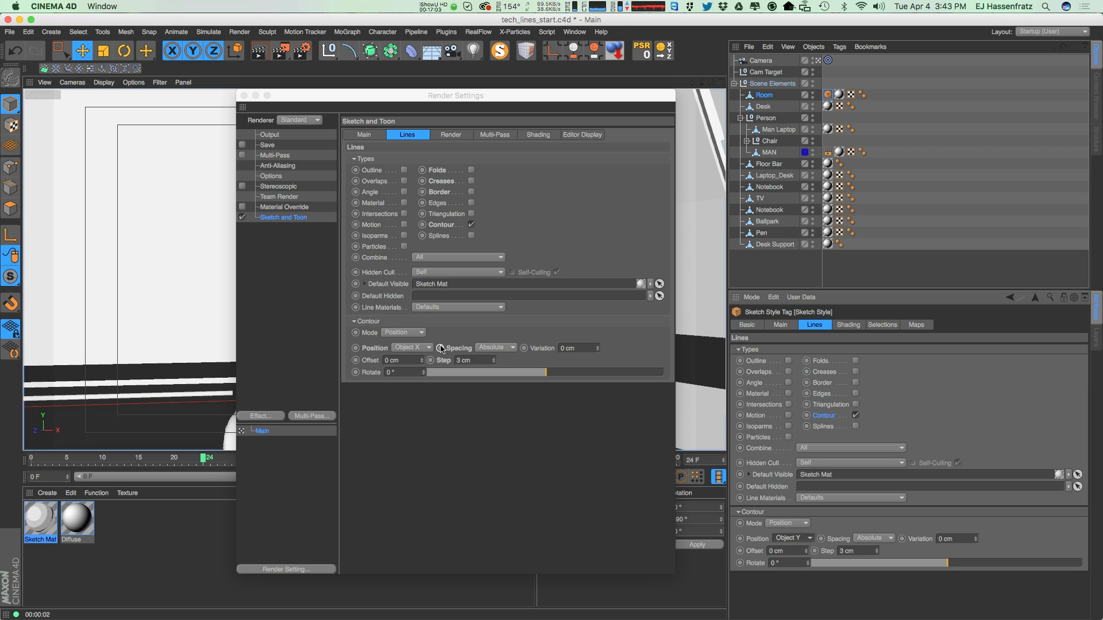
click(243, 95)
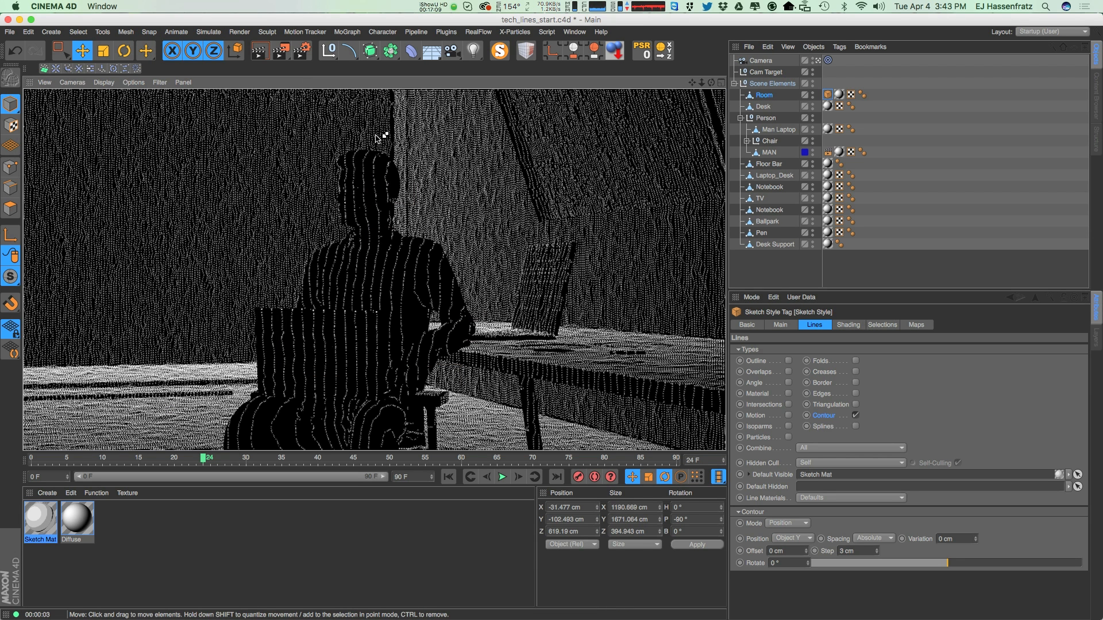
Preview the scene in an interactive render region enlarged to cover the man, desk and most of the room
click(656, 225)
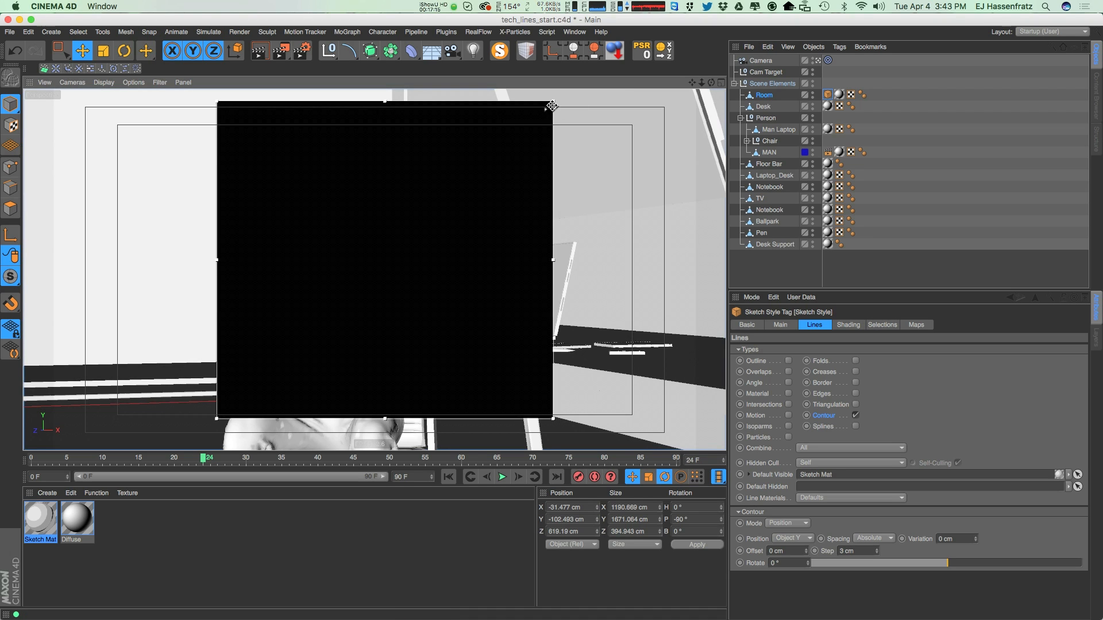
drag(553, 102, 627, 90)
drag(219, 421, 117, 449)
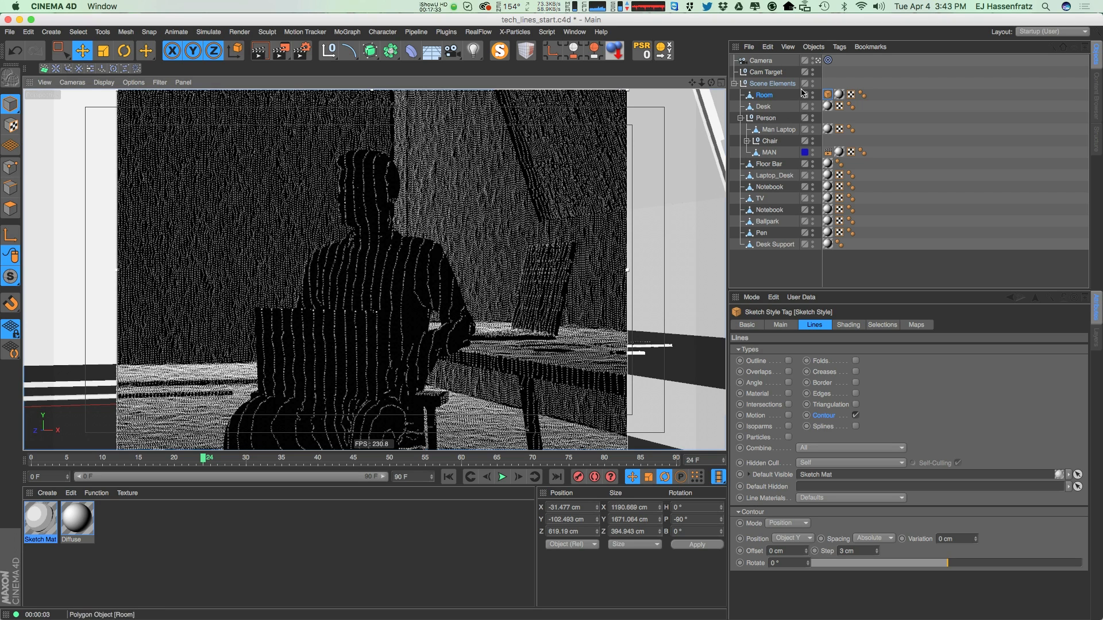
Try the Replace All mix mode on the Room's Sketch Style tag and return it to Add
click(783, 325)
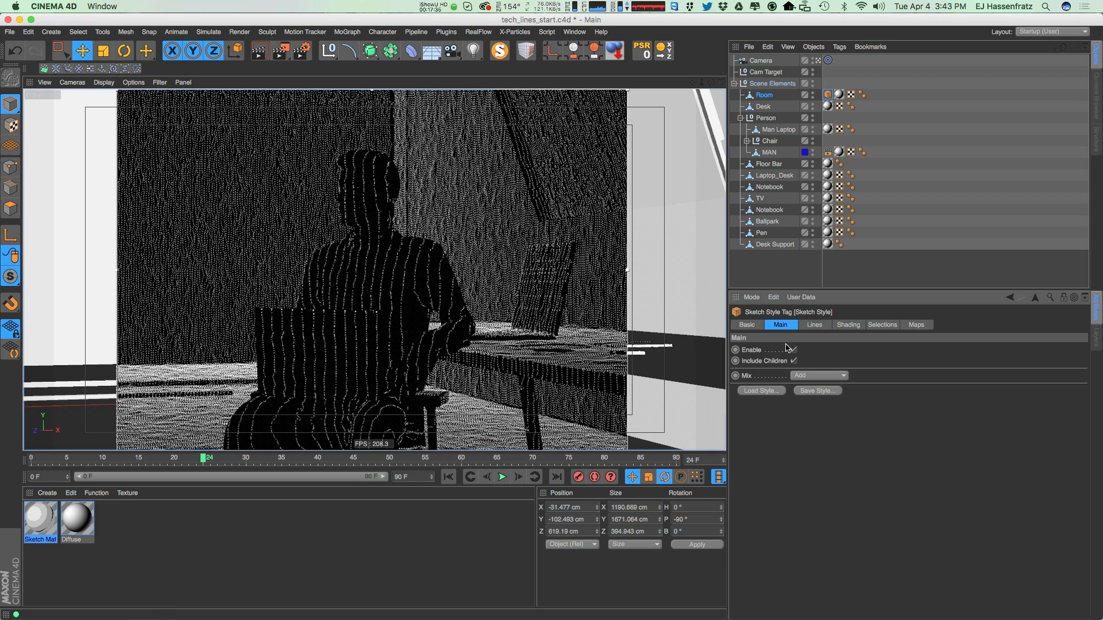
click(818, 377)
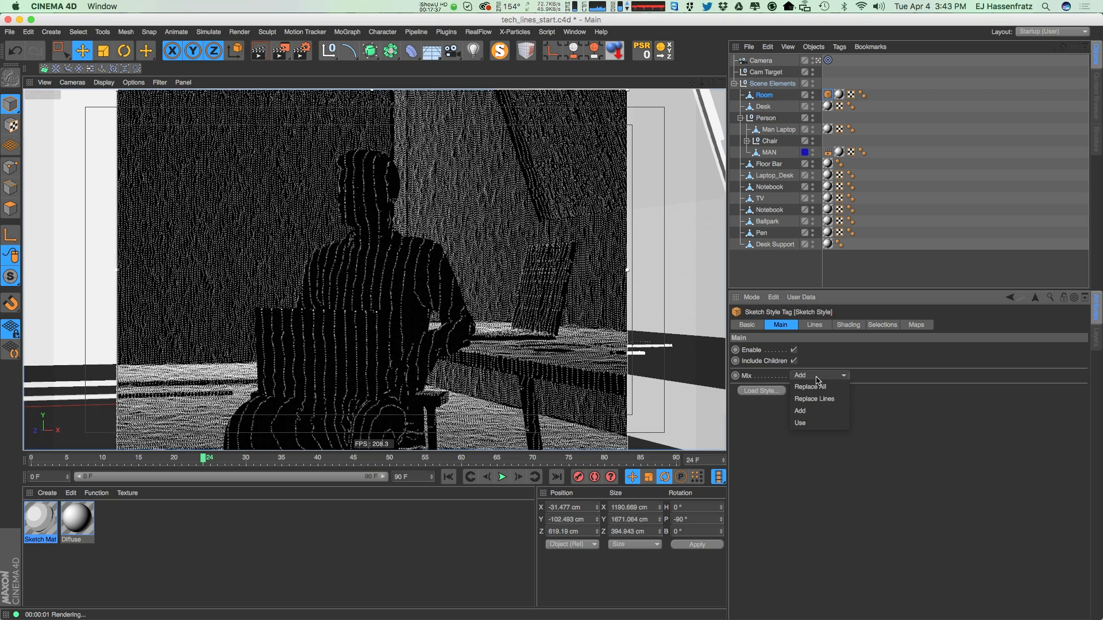
click(823, 391)
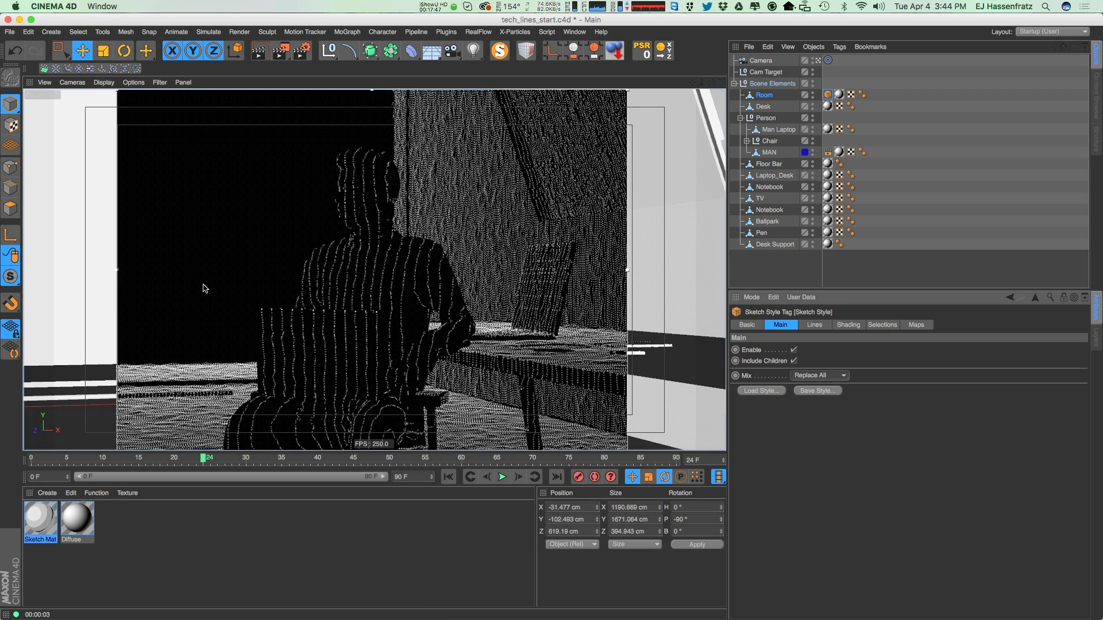
click(809, 378)
click(816, 413)
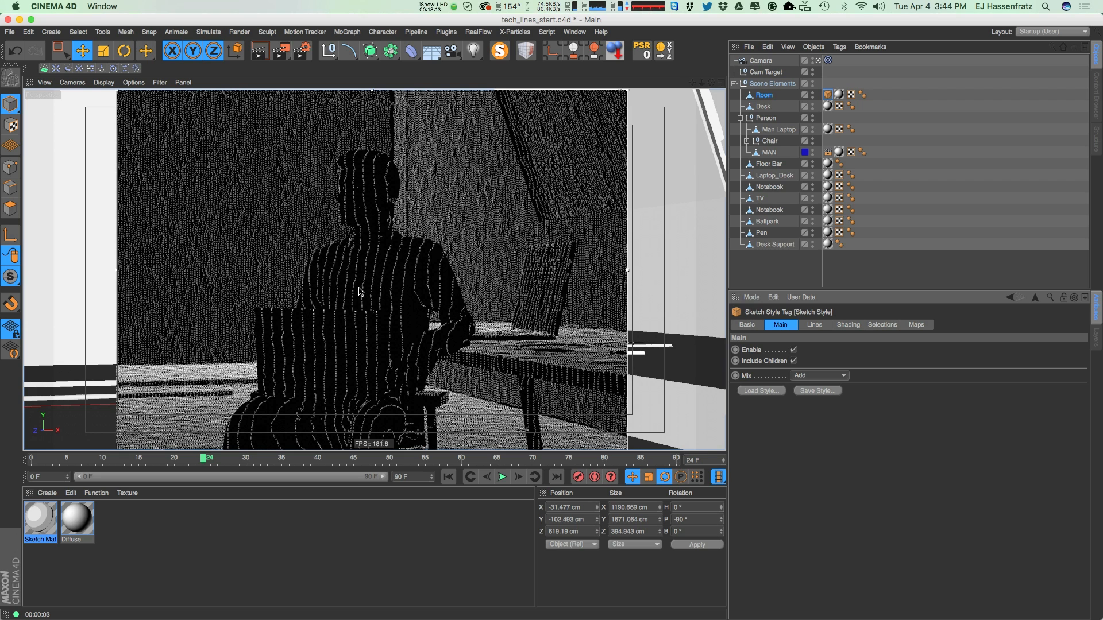
Rename the Sketch Mat material as White Dot
double_click(41, 528)
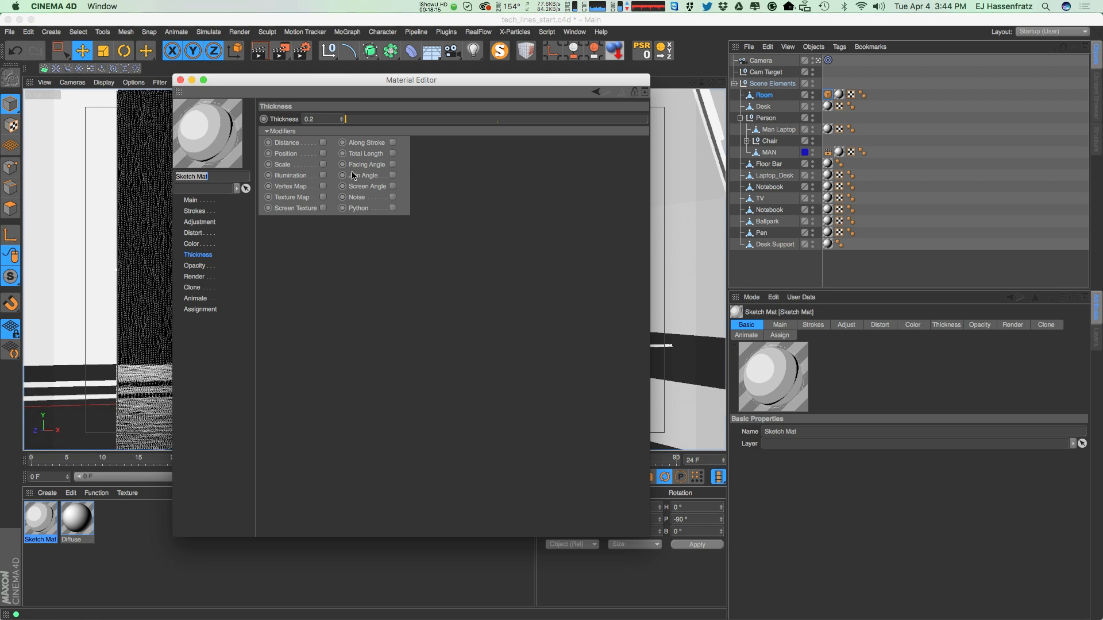
drag(325, 78, 757, 121)
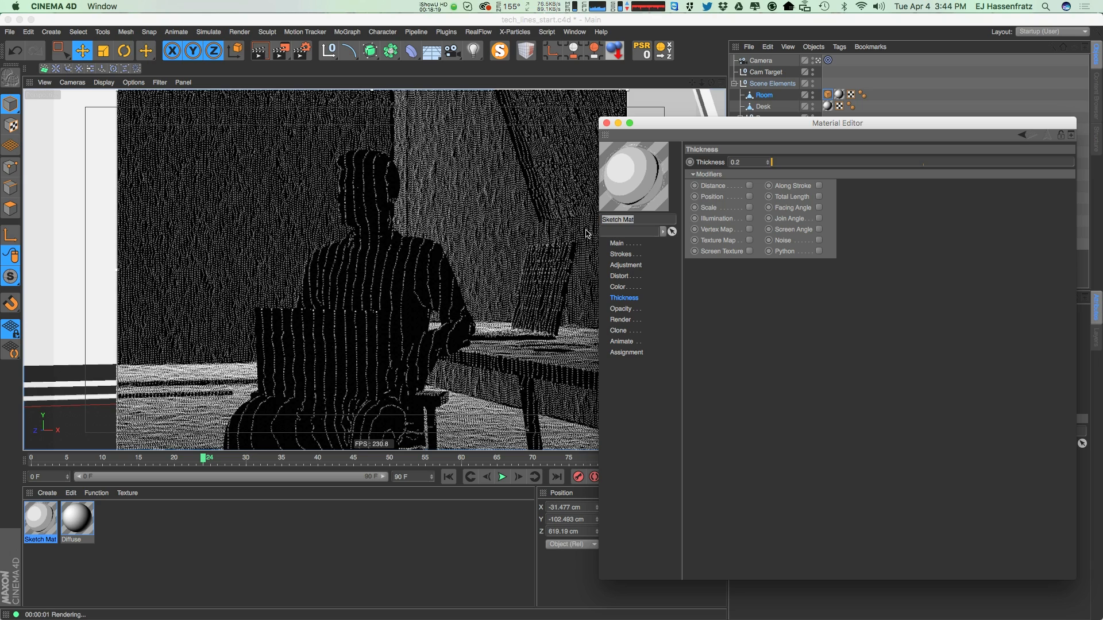
text(Whit)
key(Return)
Enable the Noise modifier for the White Dot material's opacity and map the noise to World
click(621, 308)
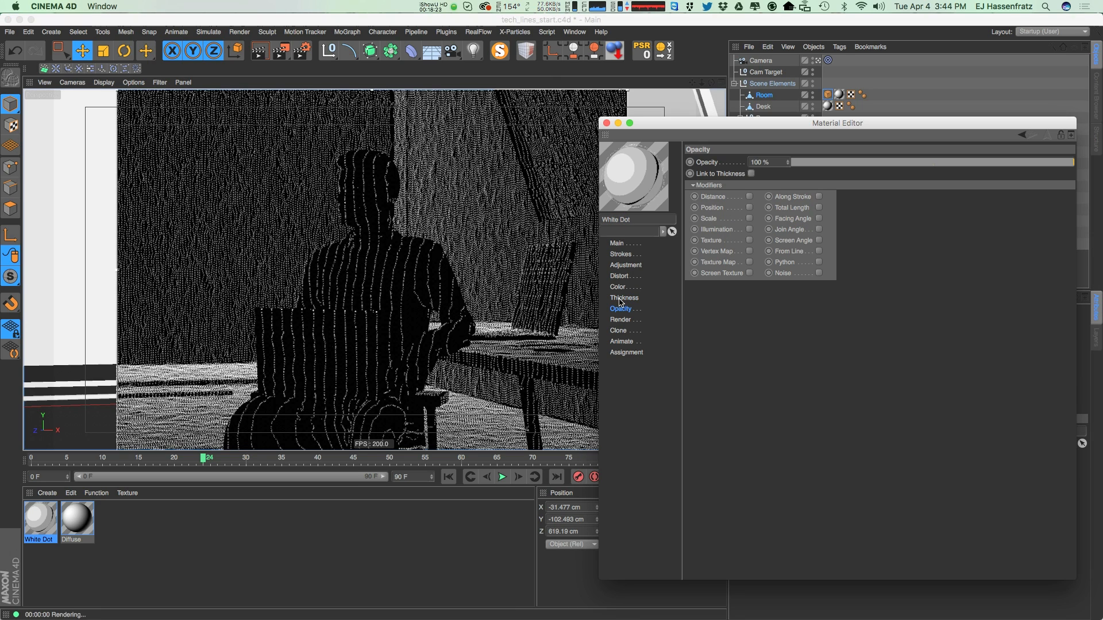
click(623, 297)
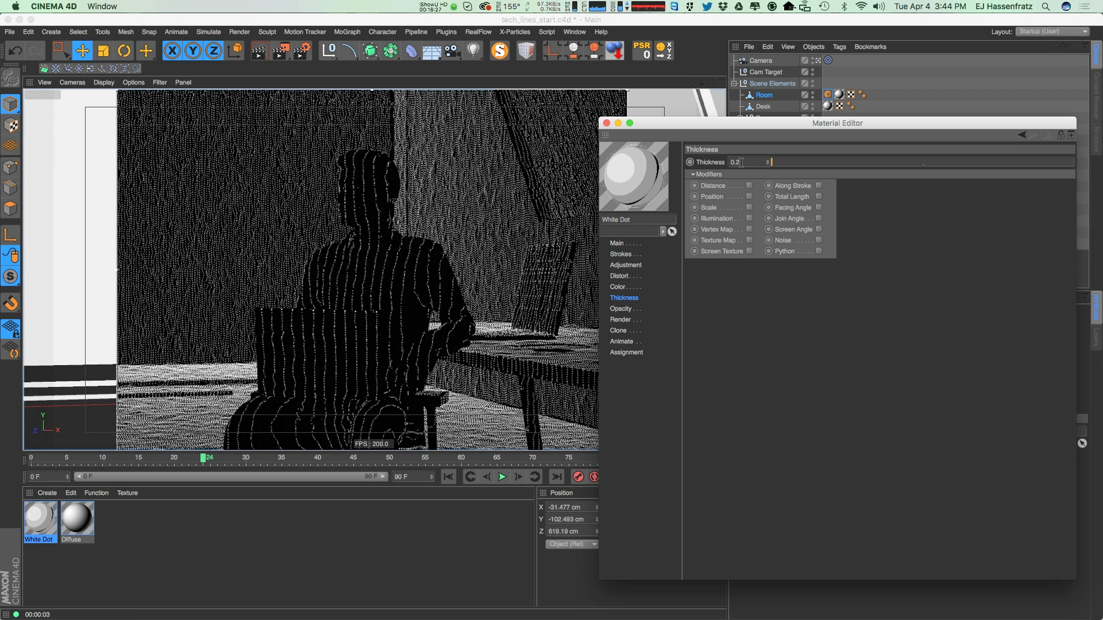
click(622, 309)
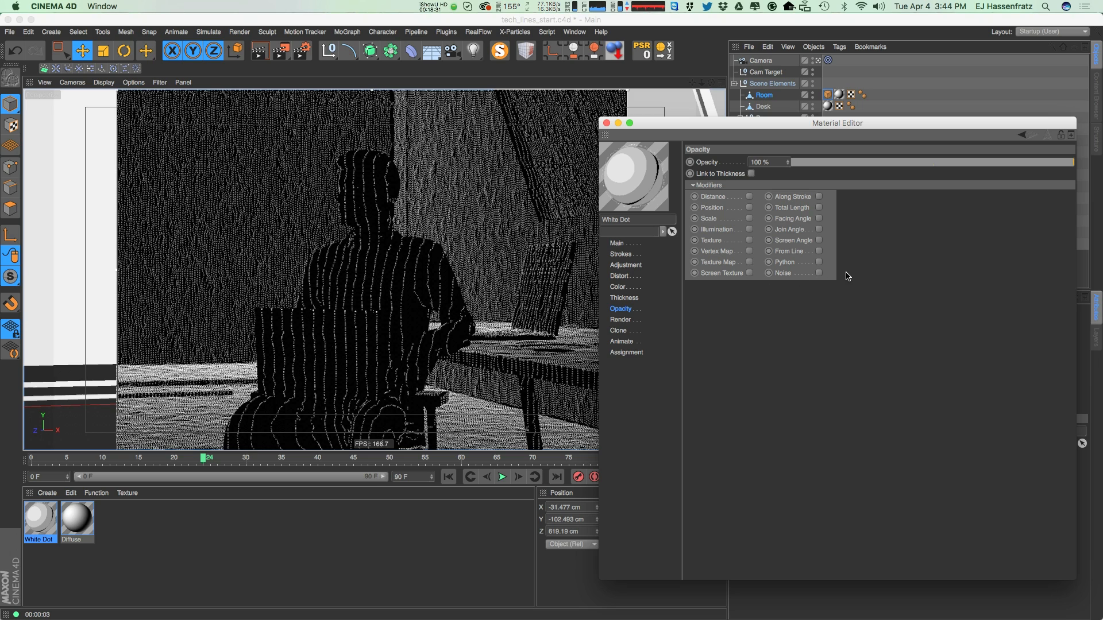
click(819, 273)
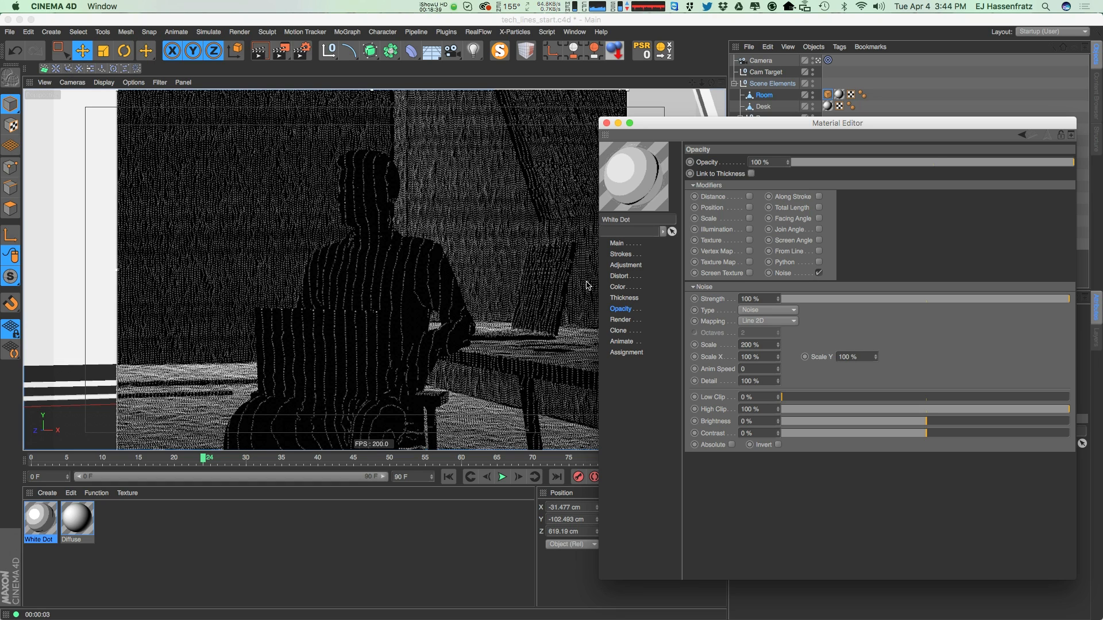
click(759, 323)
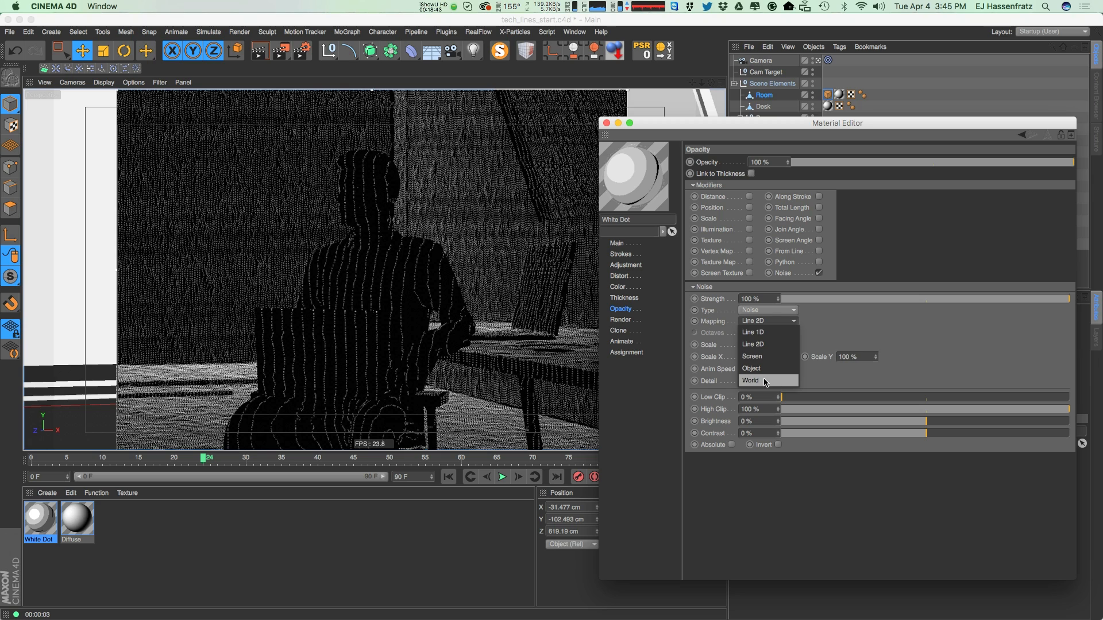
click(762, 381)
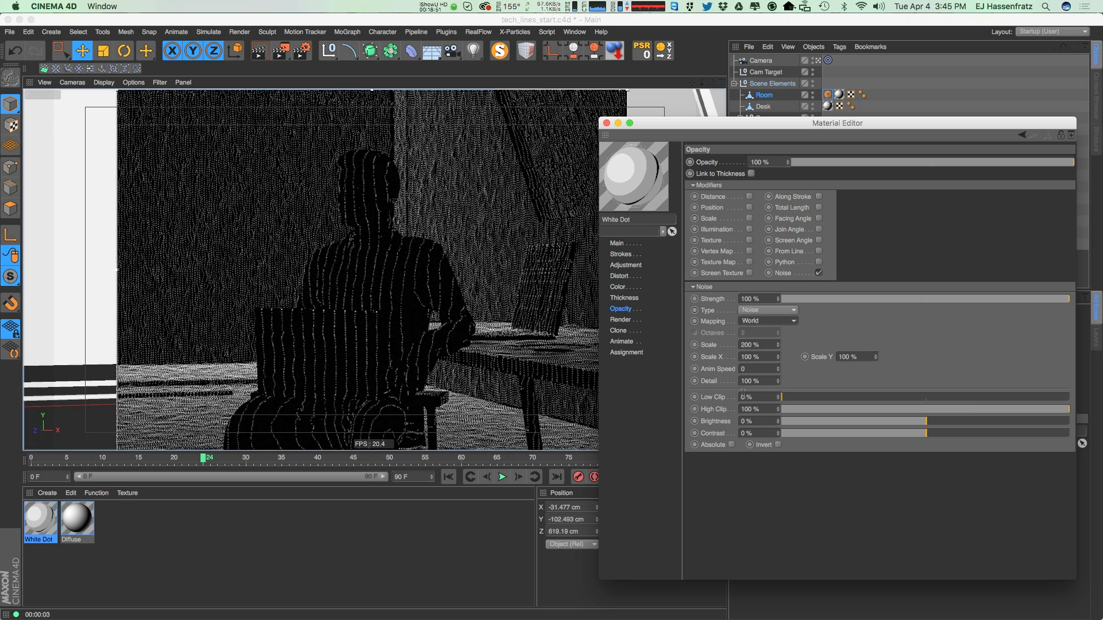
Set the opacity noise scale to 2000% and its type to Nutous
click(743, 397)
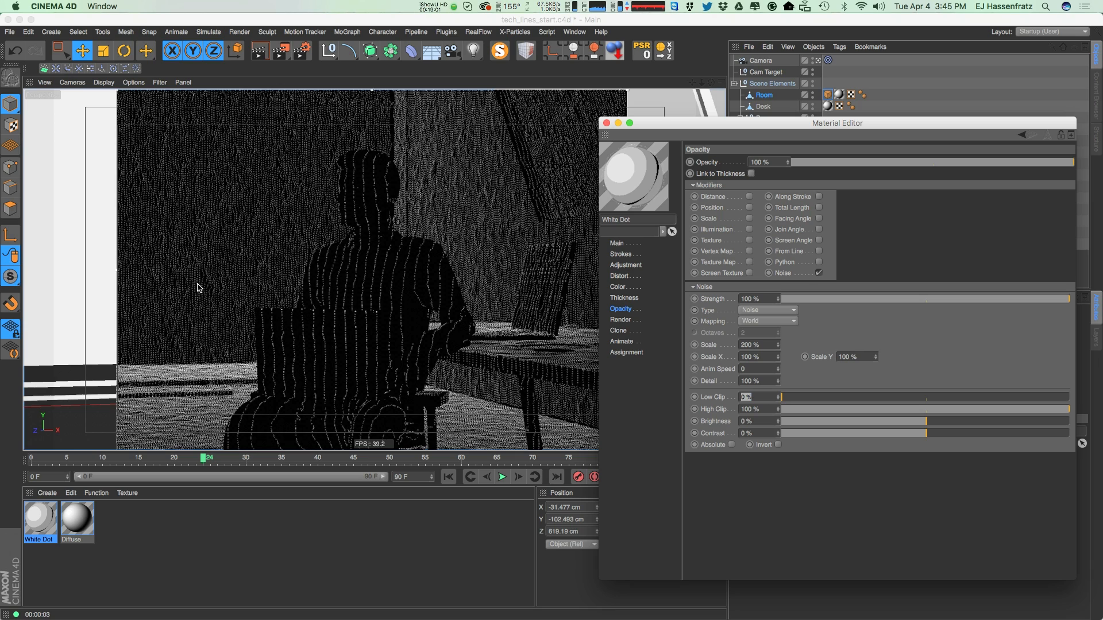
click(742, 346)
text(0)
key(Return)
click(768, 310)
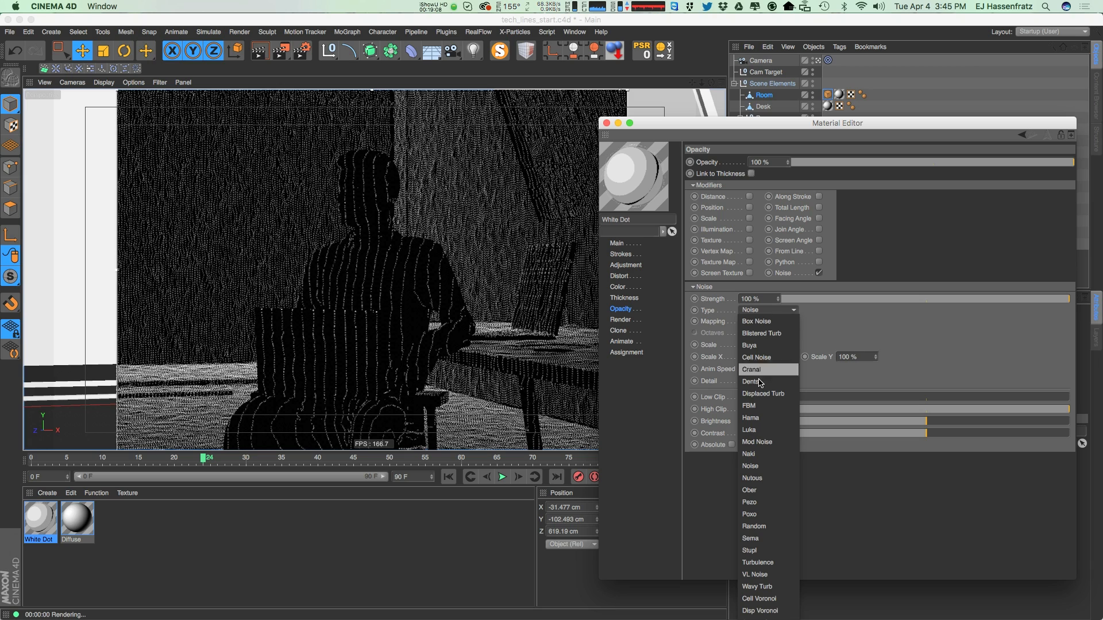
click(759, 478)
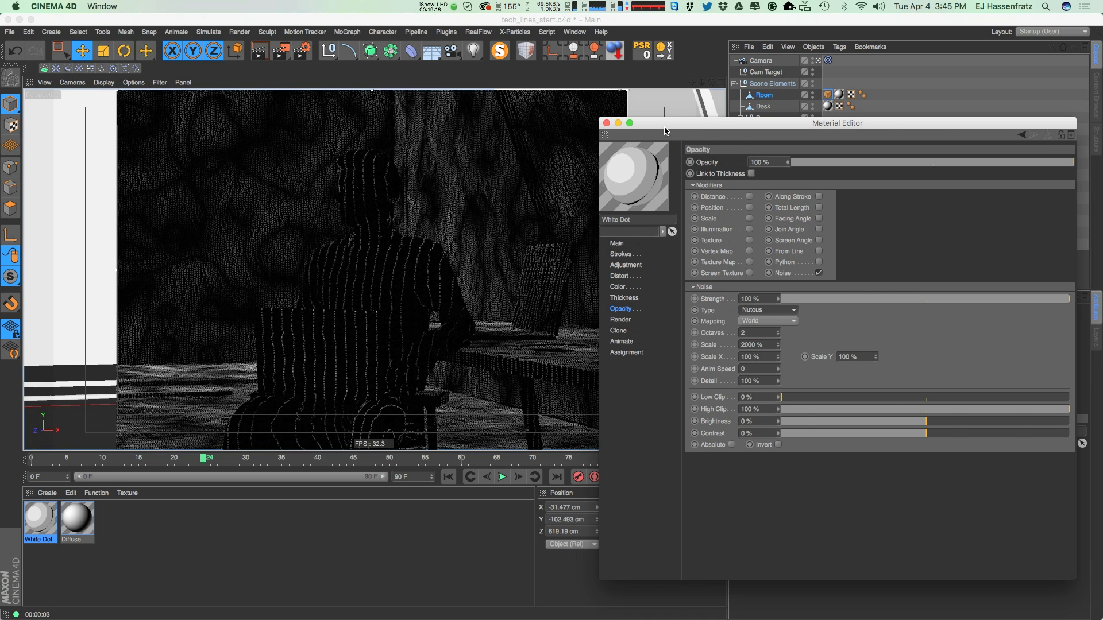
Widen the interactive render region on both sides so that it spans nearly the full camera frame
drag(667, 133, 761, 133)
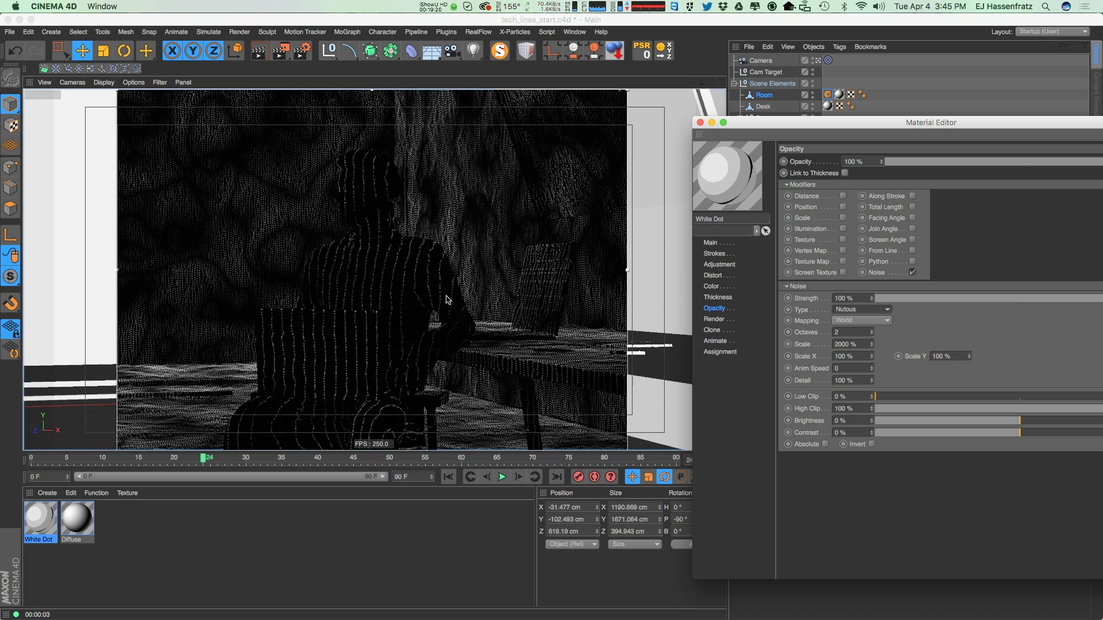
drag(118, 271, 67, 270)
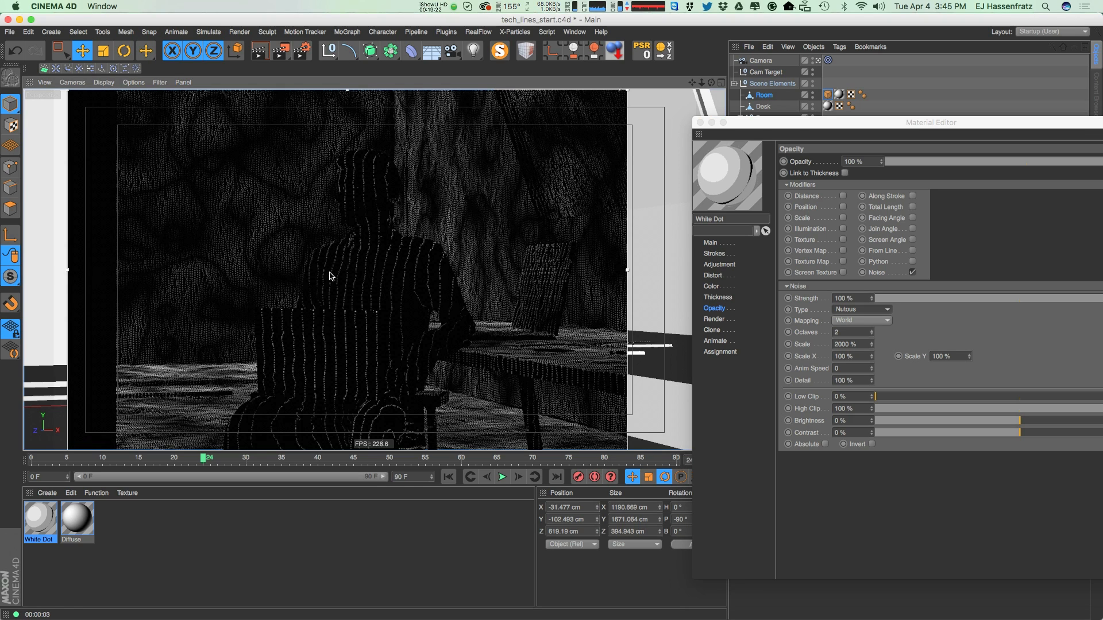
drag(627, 270, 668, 270)
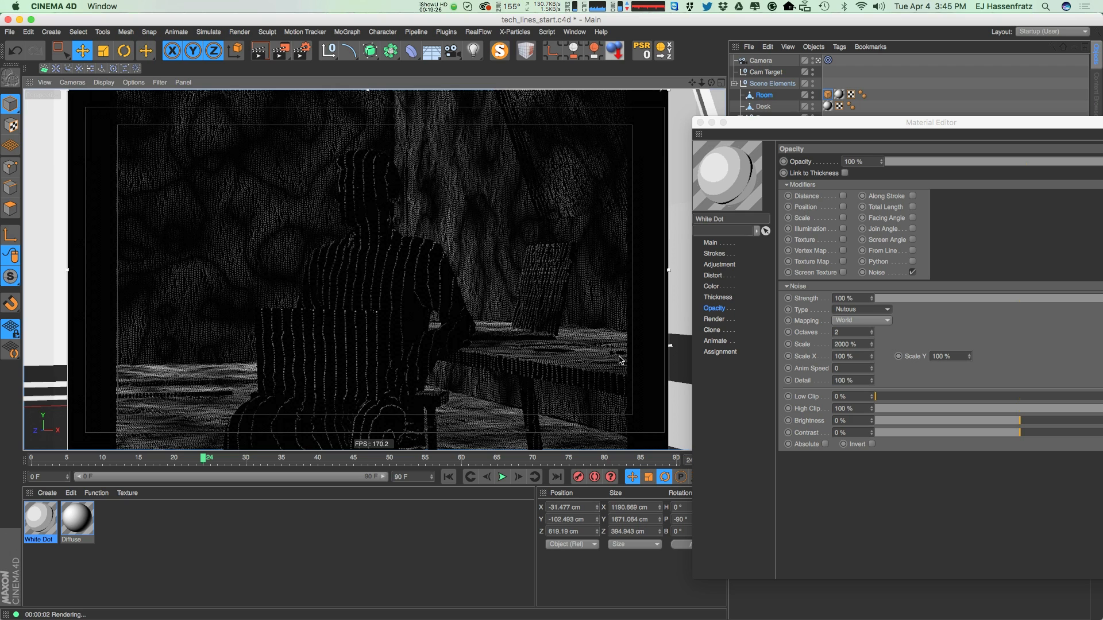
Set the White Dot material's opacity to 50% and the strength of its opacity noise to 75%
drag(828, 123, 623, 123)
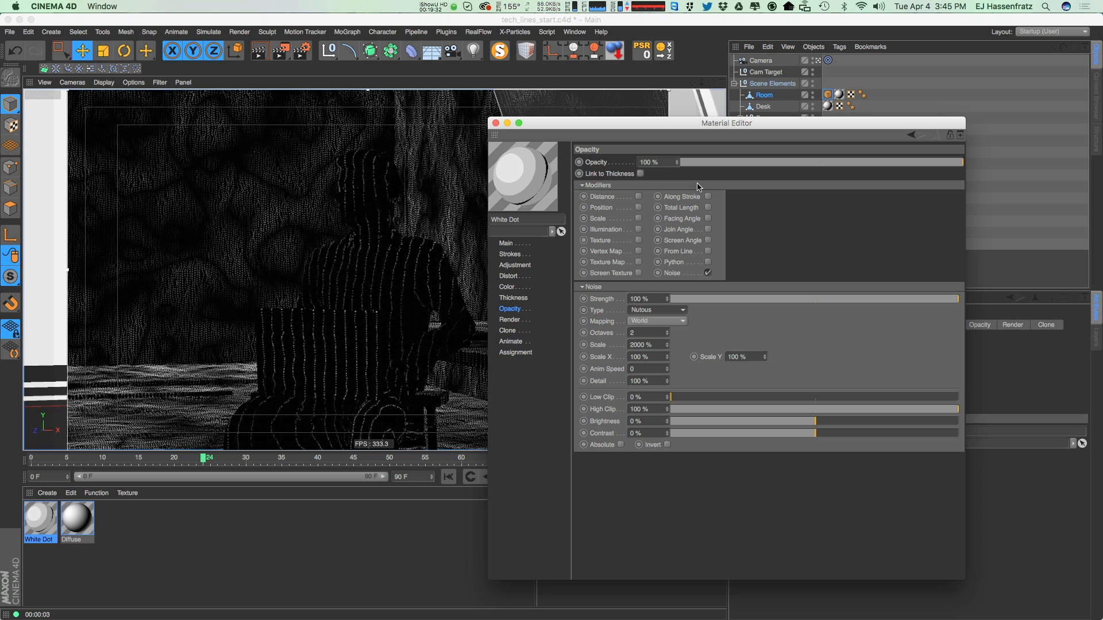
drag(861, 167, 823, 163)
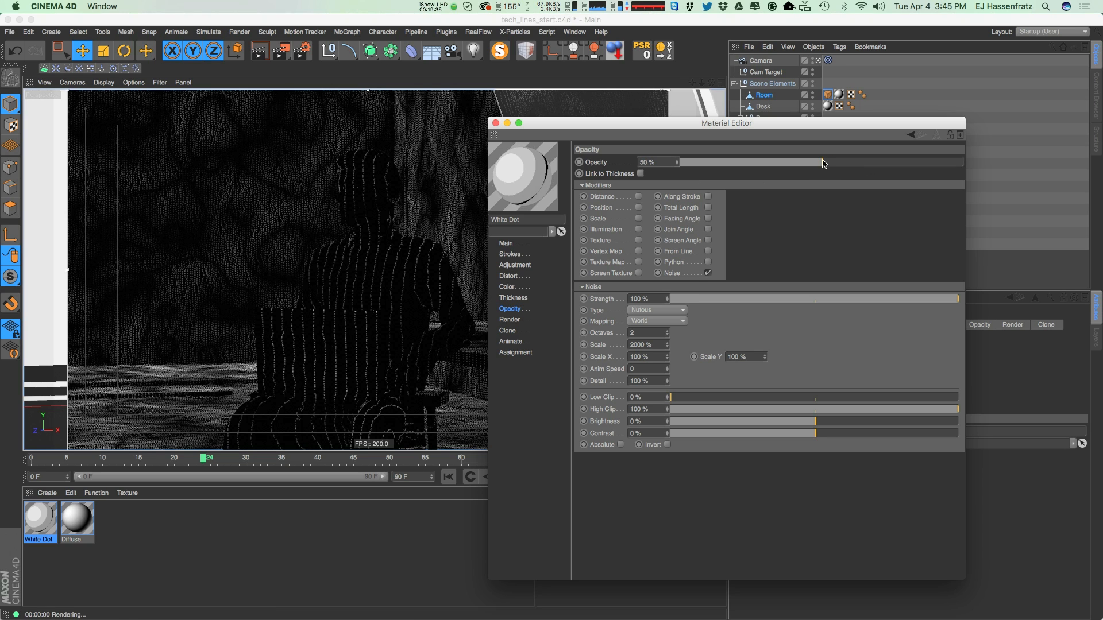
drag(844, 300, 858, 298)
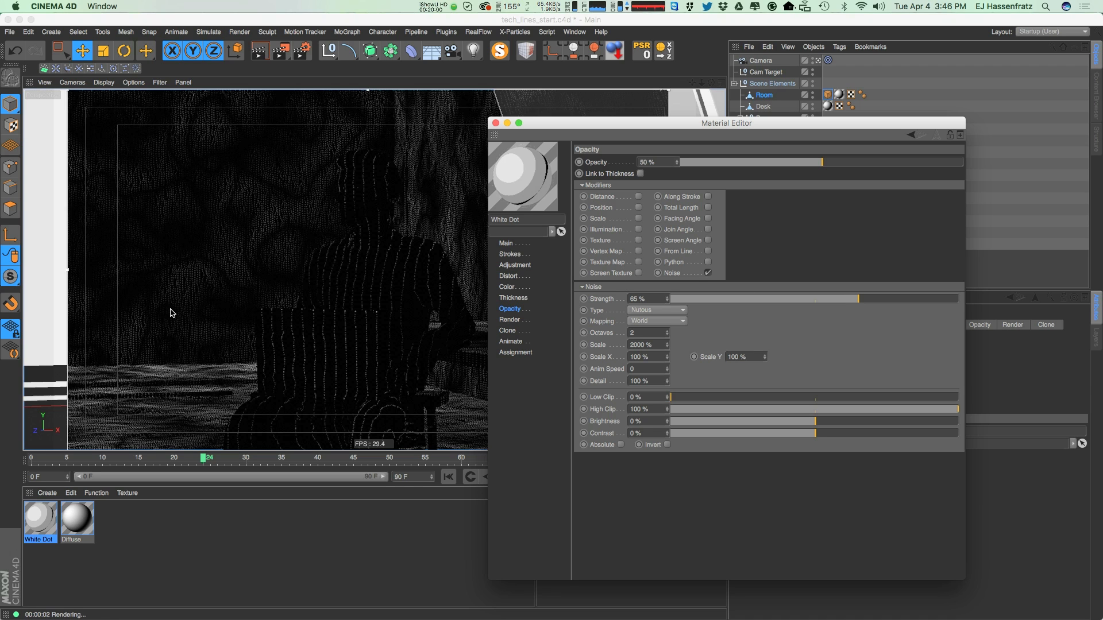
click(178, 318)
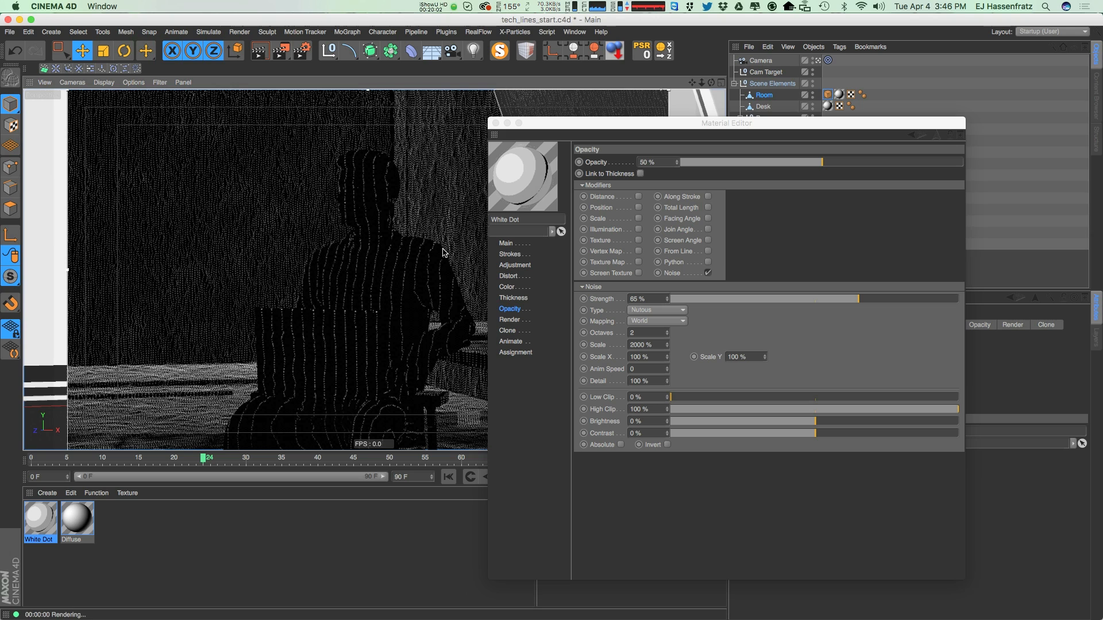
click(883, 299)
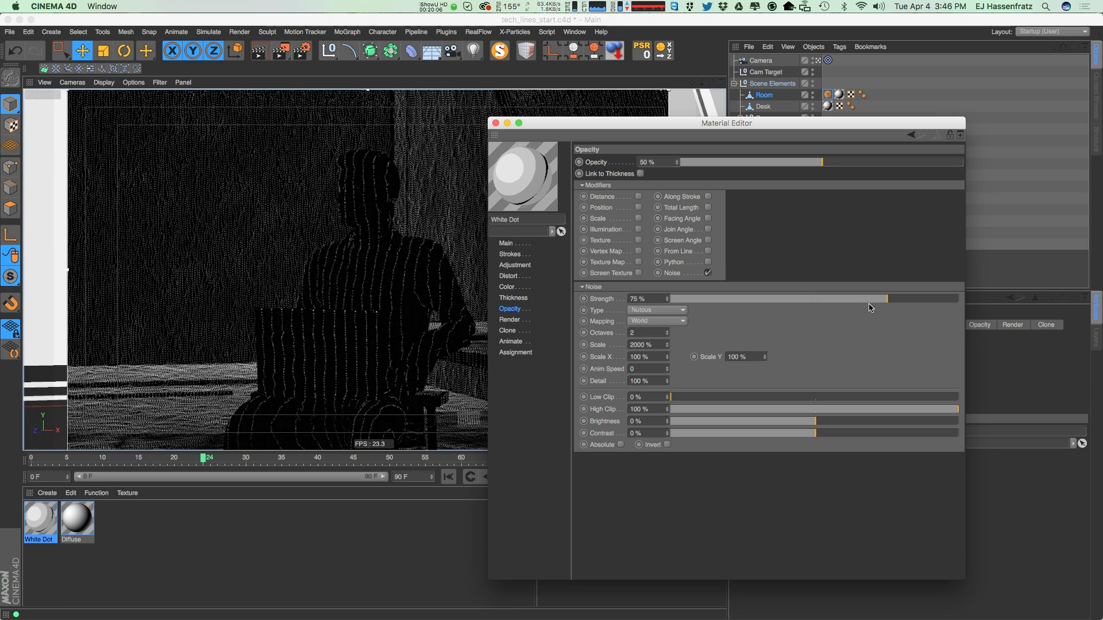
drag(589, 117, 654, 114)
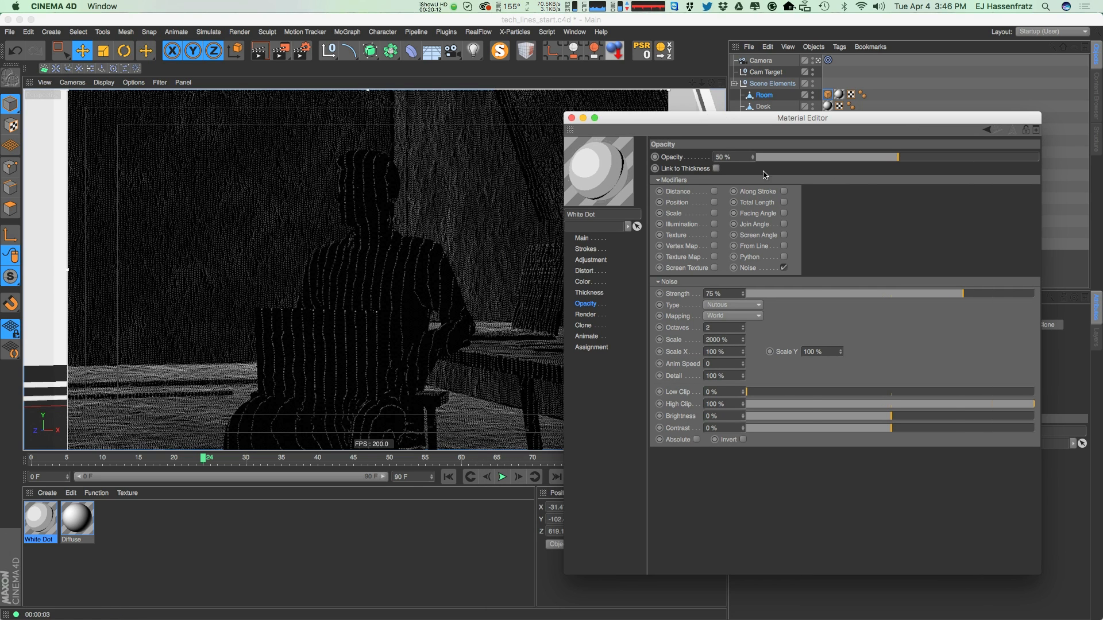
Set the White Dot material's opacity to 60% and the animation speed of its opacity noise to 2
drag(911, 157, 923, 157)
click(703, 364)
text(2)
key(Return)
key(ctrl+r)
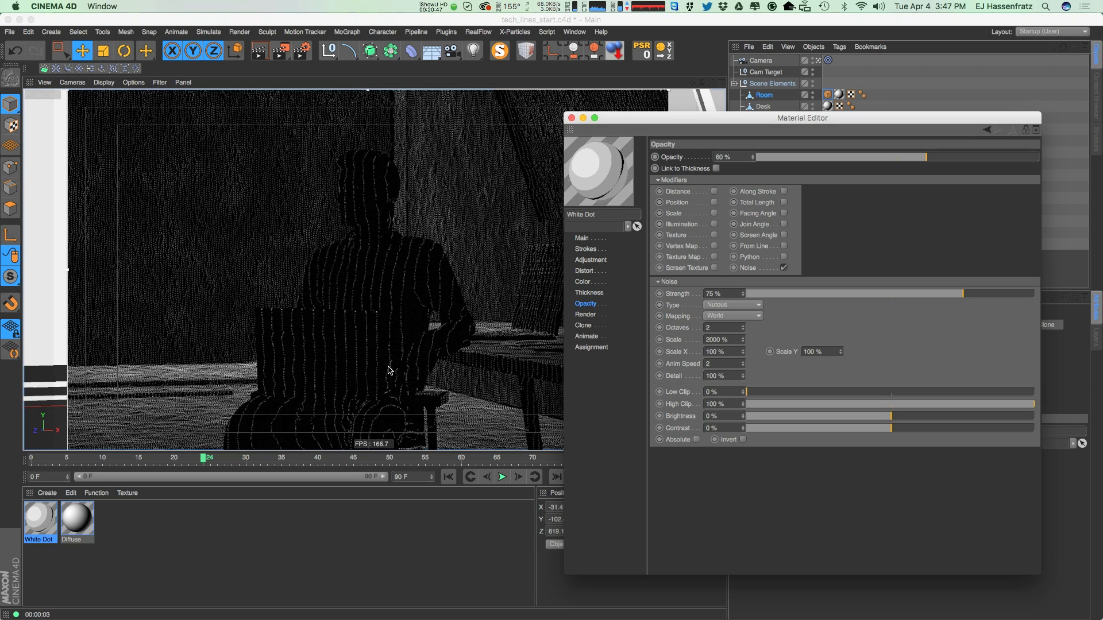
Duplicate the White Dot sketch material and rename the copy Orange Dot
click(584, 271)
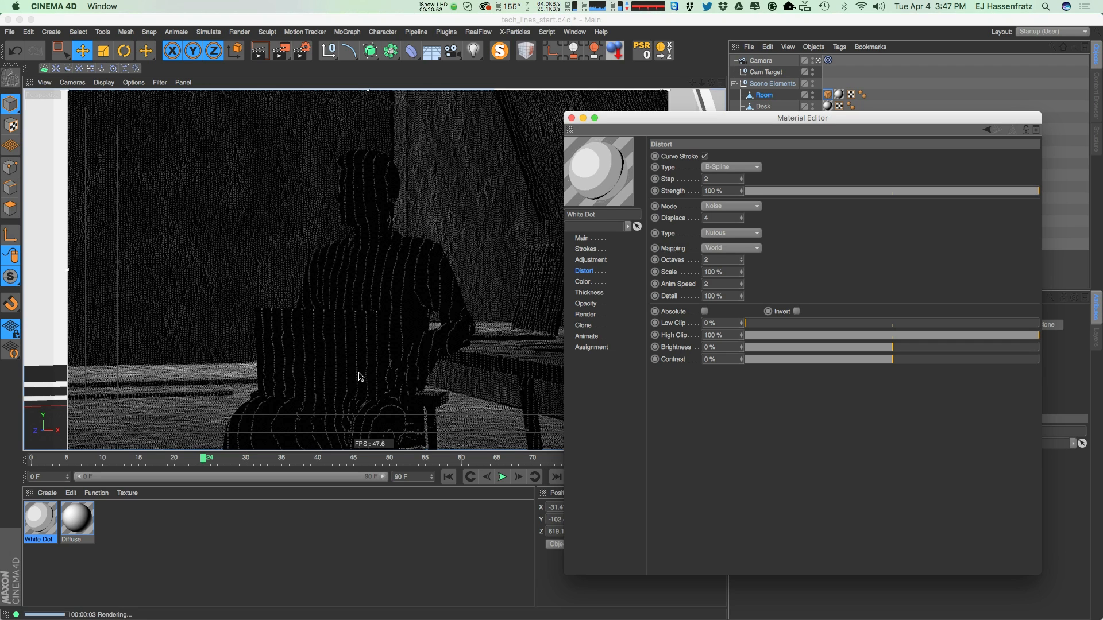
click(392, 291)
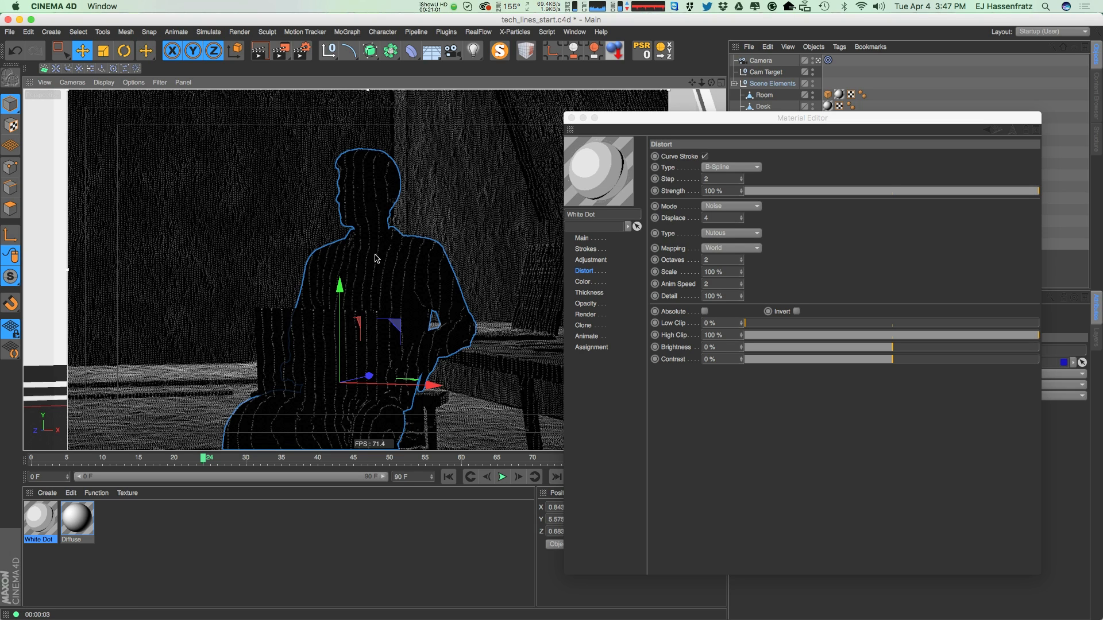
click(571, 118)
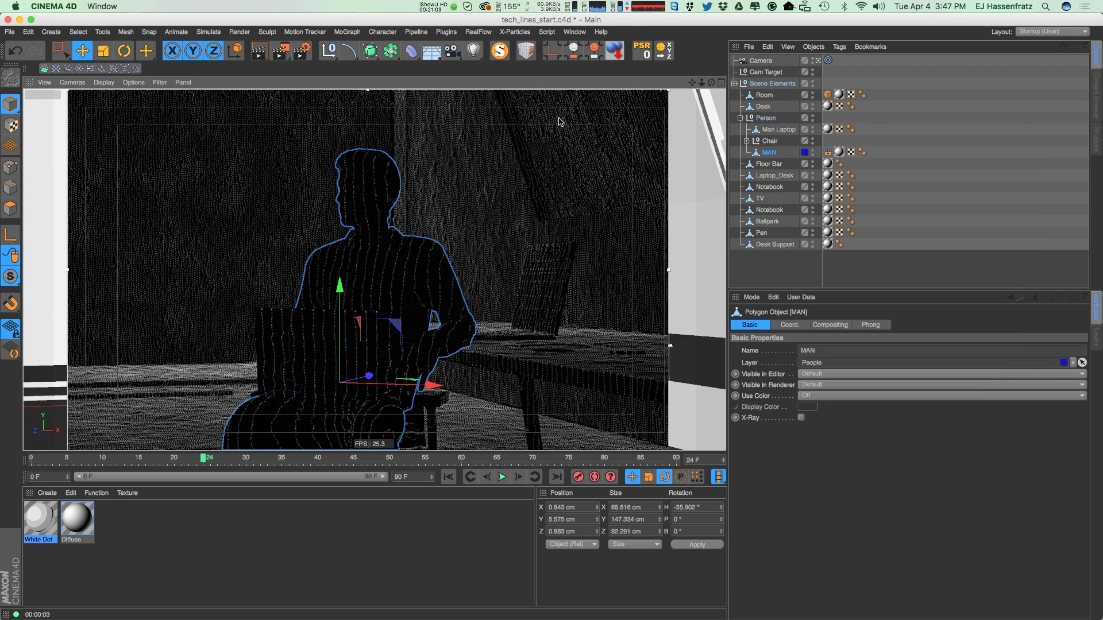
ctrl+drag(41, 522, 122, 531)
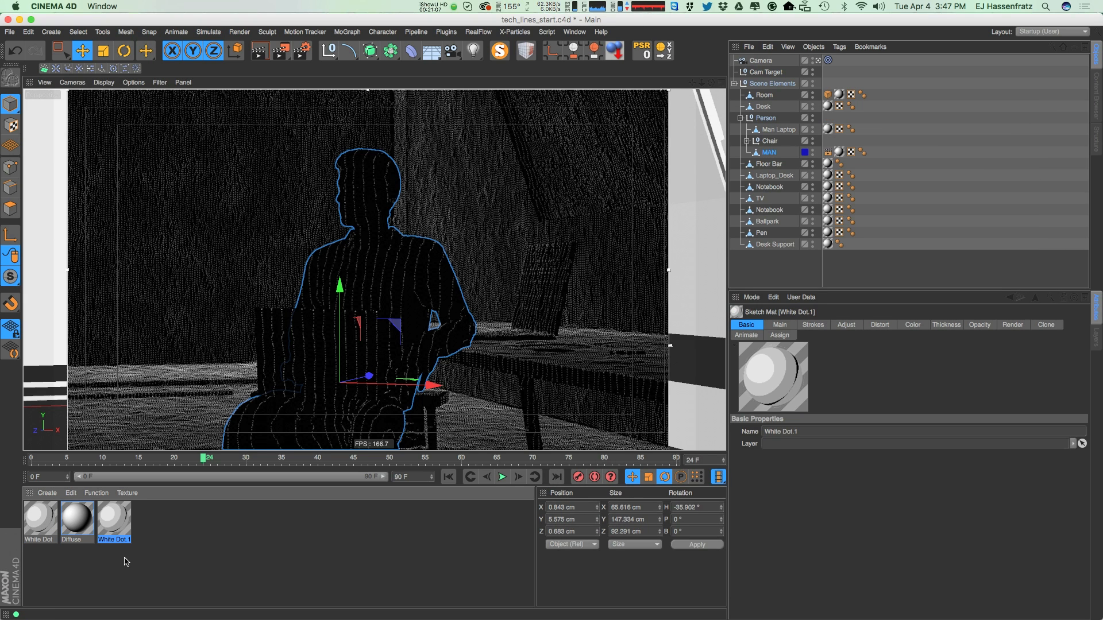
double_click(115, 540)
text(Orange Dot)
key(Return)
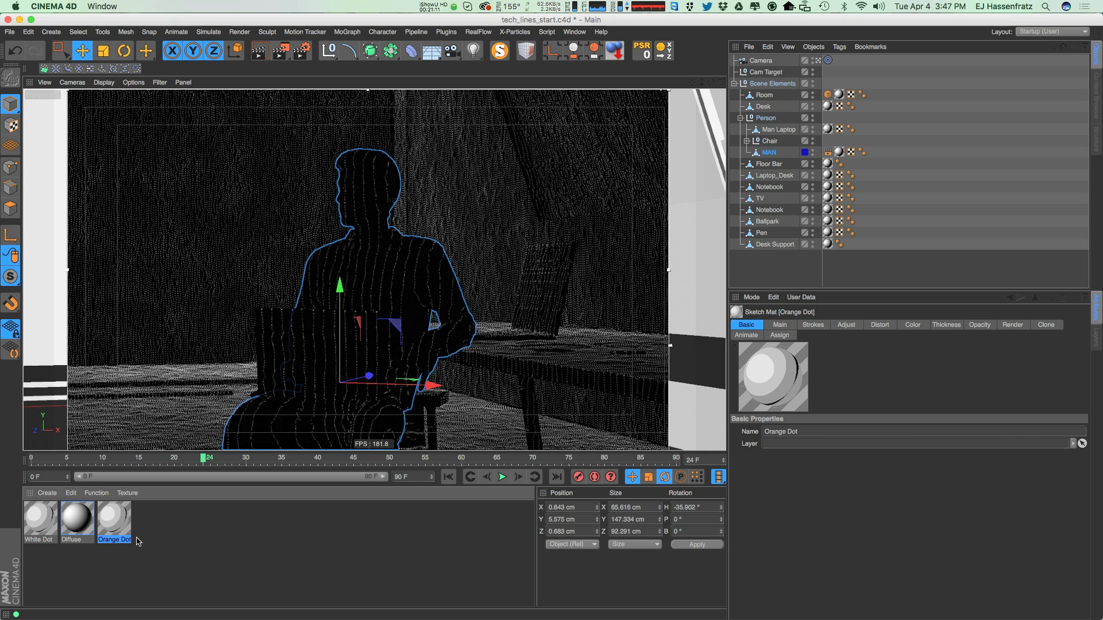
Assign the Orange Dot sketch material to the MAN object inside the Person group
double_click(130, 543)
drag(267, 84, 319, 140)
click(243, 137)
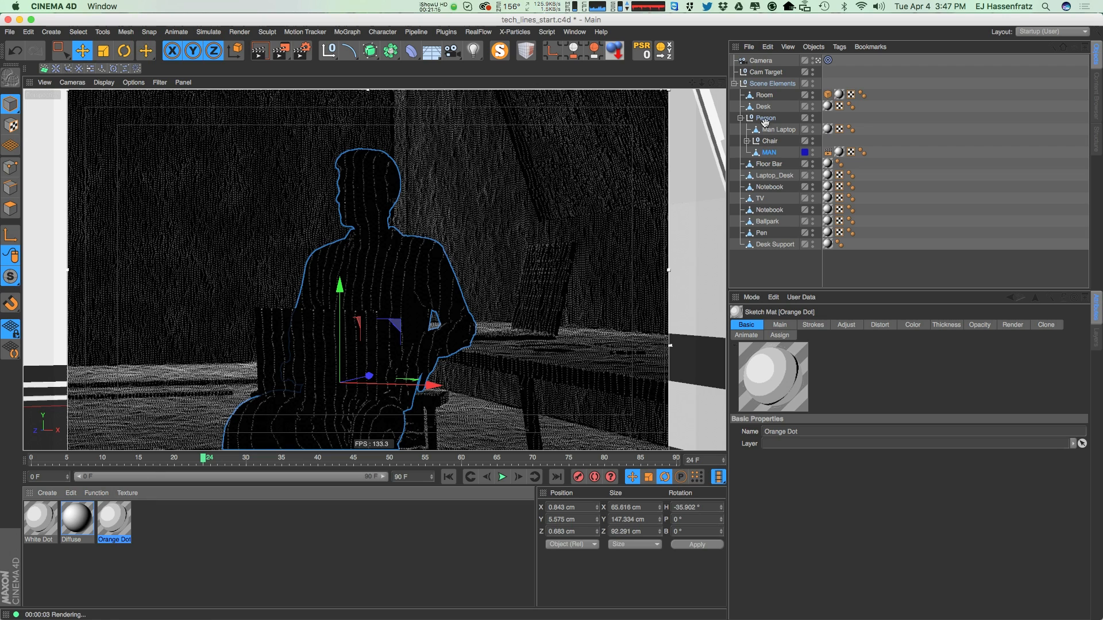
click(827, 94)
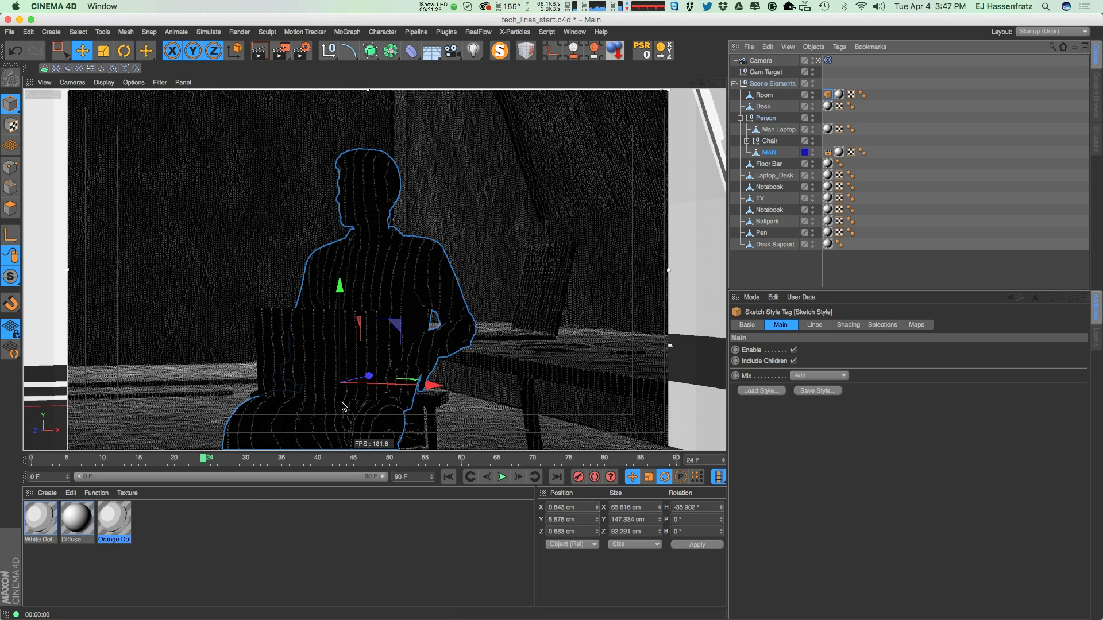
drag(134, 539, 773, 152)
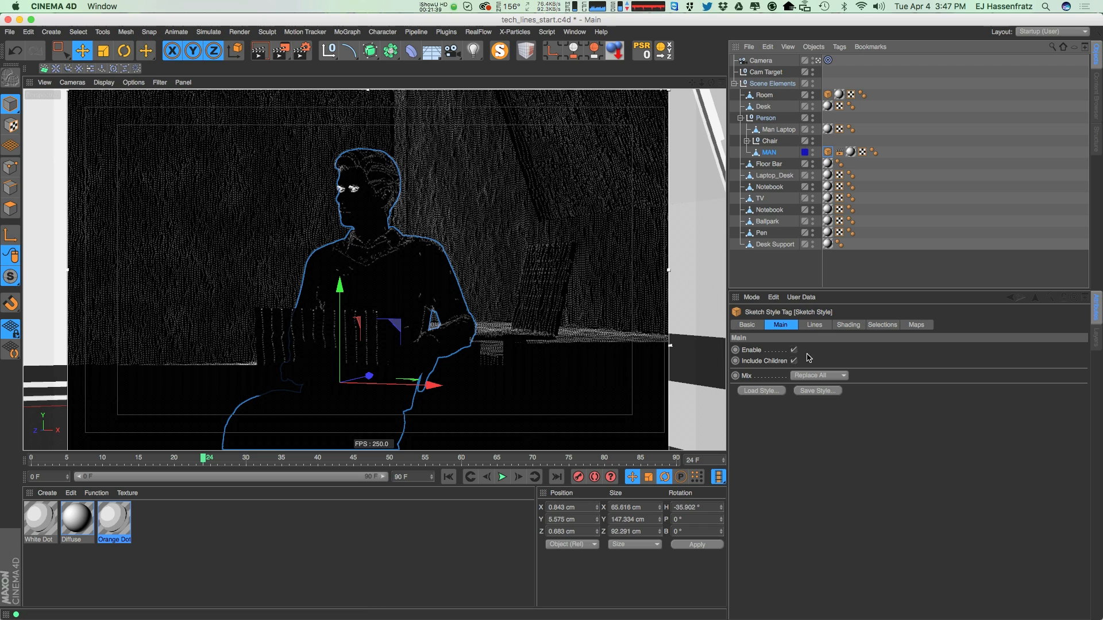
In the MAN object's Sketch Style tag, disable the Folds, Creases and Border line types and enable Contour
click(815, 325)
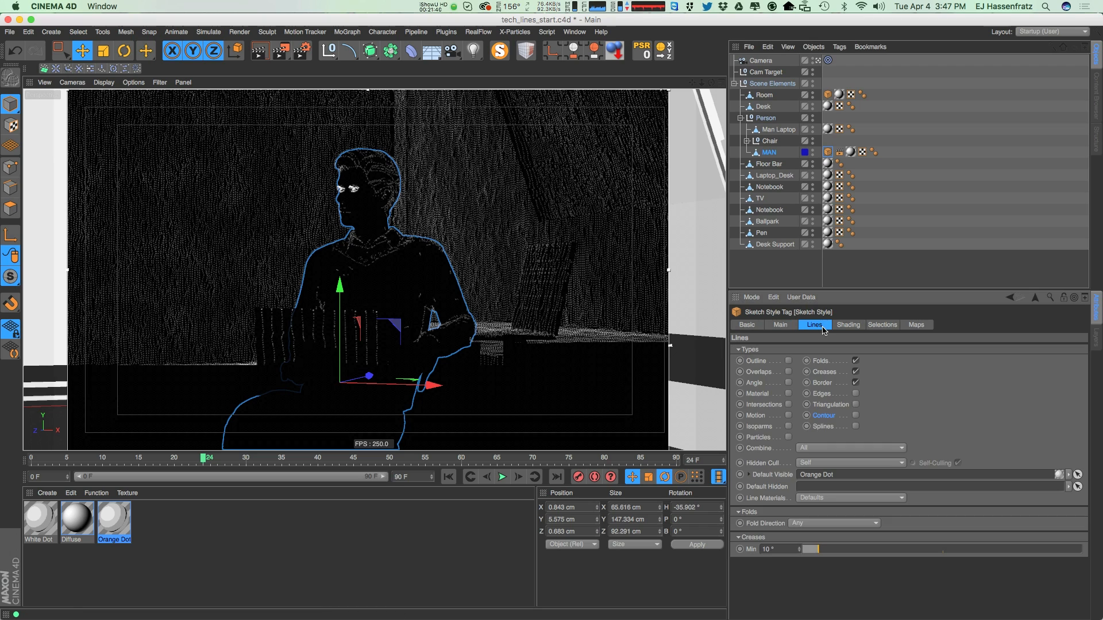
click(856, 361)
click(856, 372)
click(855, 383)
click(856, 415)
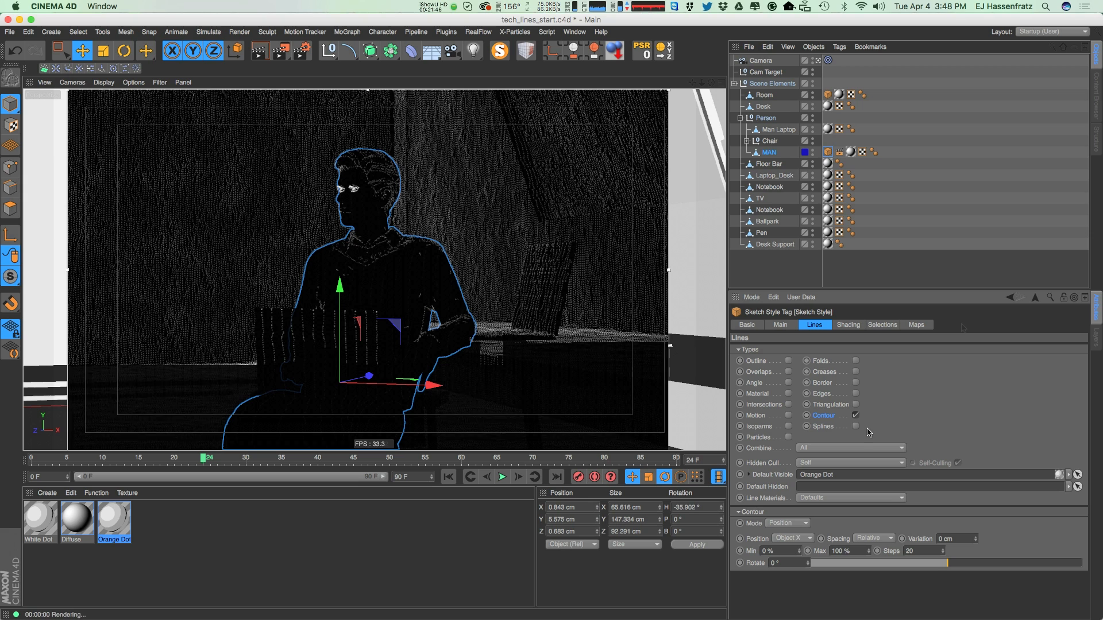
Set the Orange Dot material's color to orange, RGB 241, 142, 4
double_click(123, 524)
drag(362, 92, 701, 128)
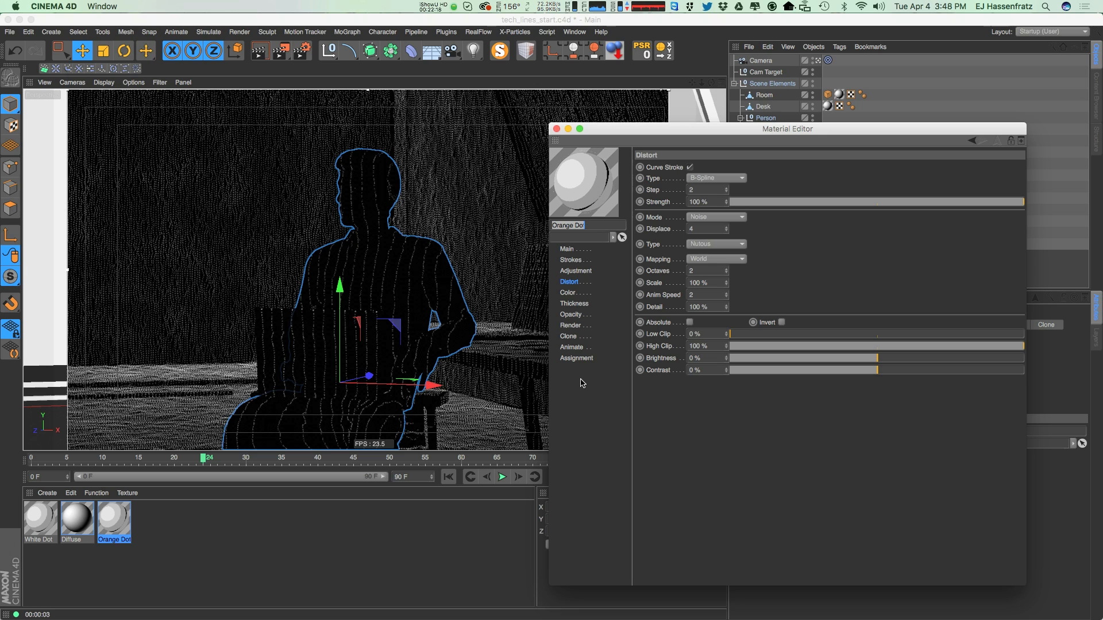
click(584, 271)
click(580, 282)
shift+click(581, 292)
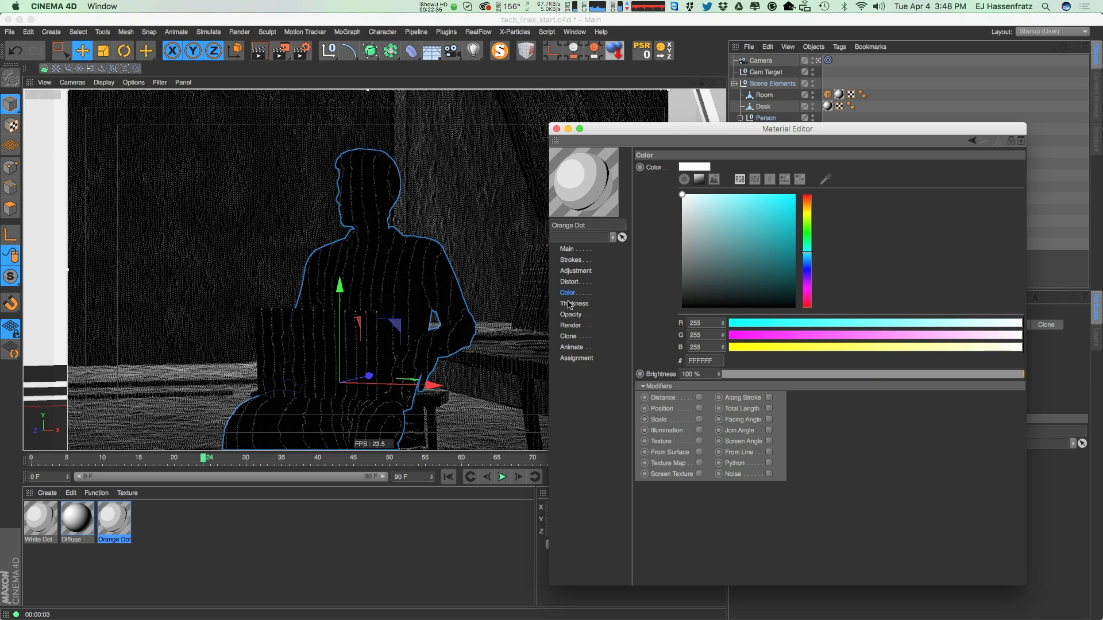
click(795, 195)
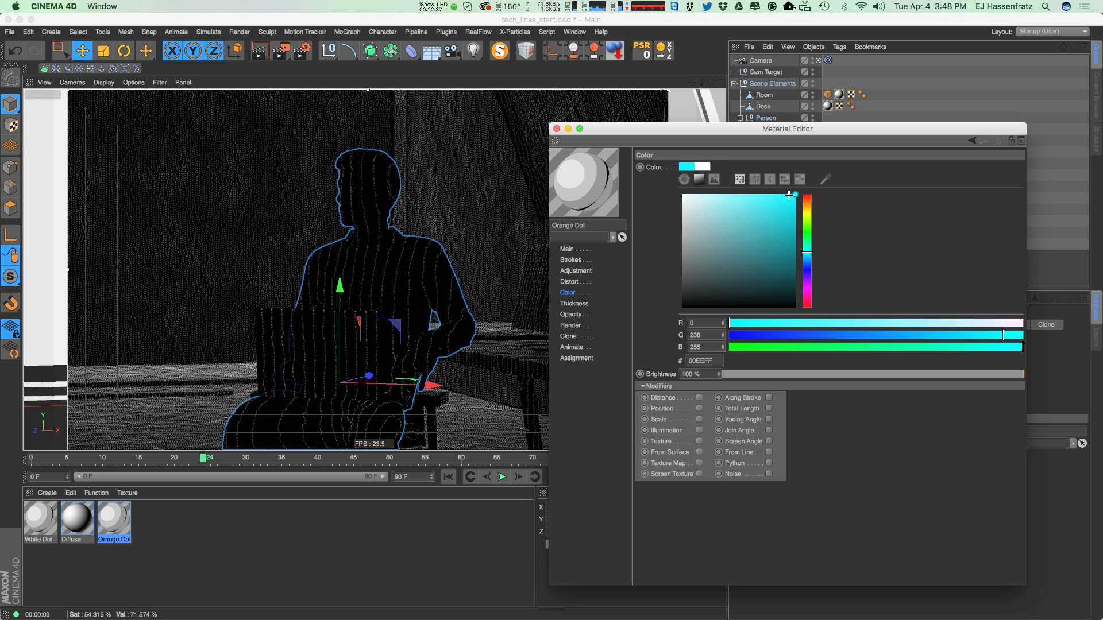
drag(807, 211, 809, 209)
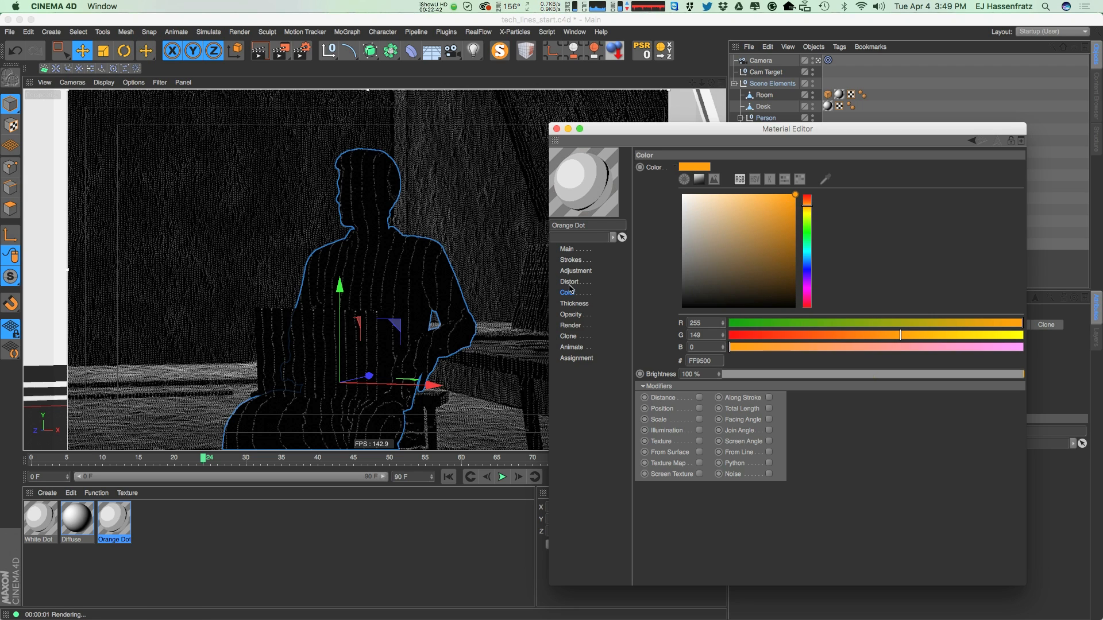
click(793, 201)
Set the Orange Dot material's stroke thickness to 3
click(574, 303)
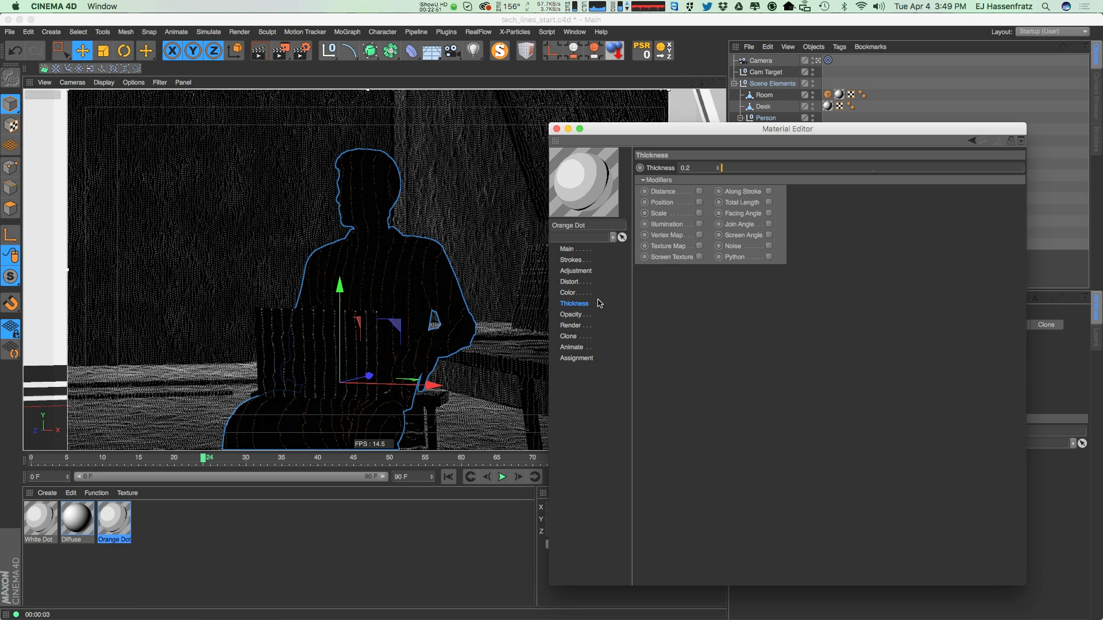
double_click(694, 169)
text(3)
key(Return)
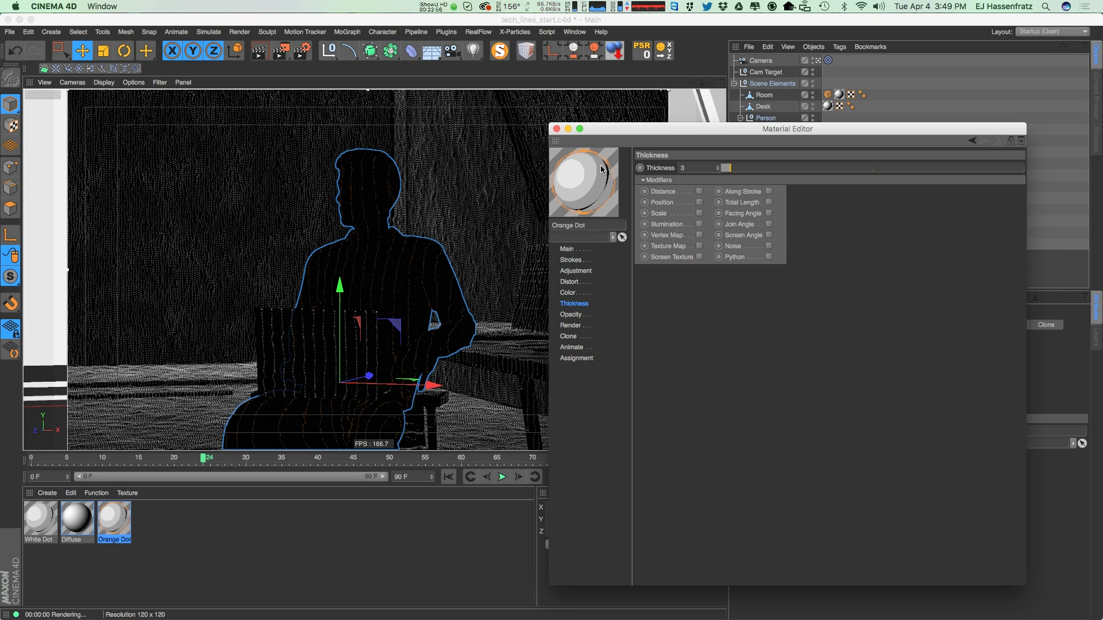
Enable the Along Stroke color modifier on Orange Dot and brighten its base color to RGB 250, 155, 1
click(567, 293)
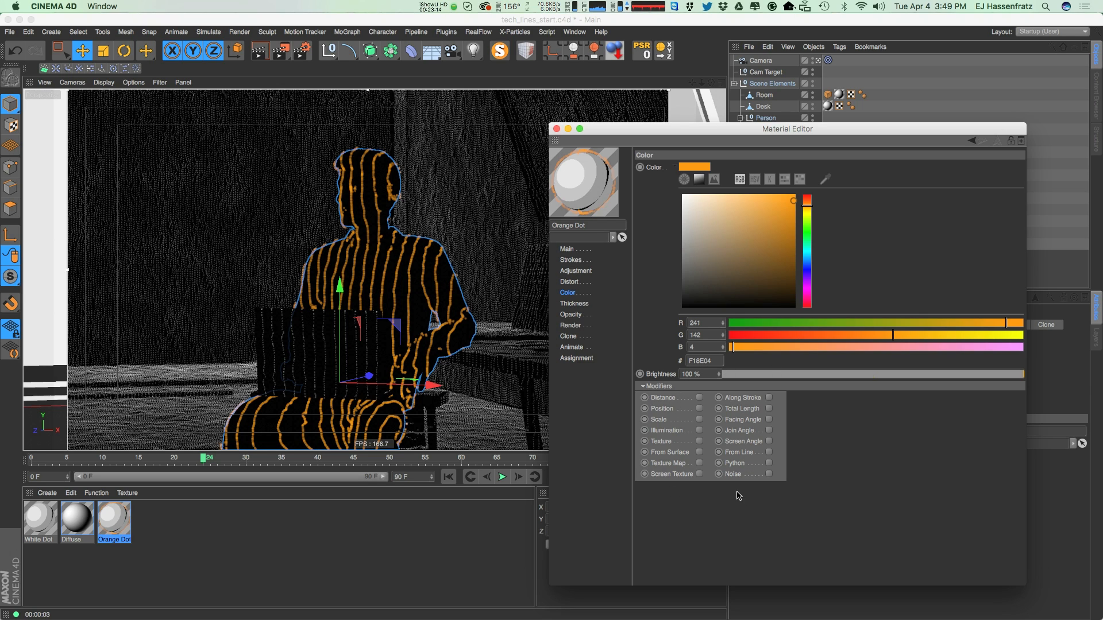
click(769, 398)
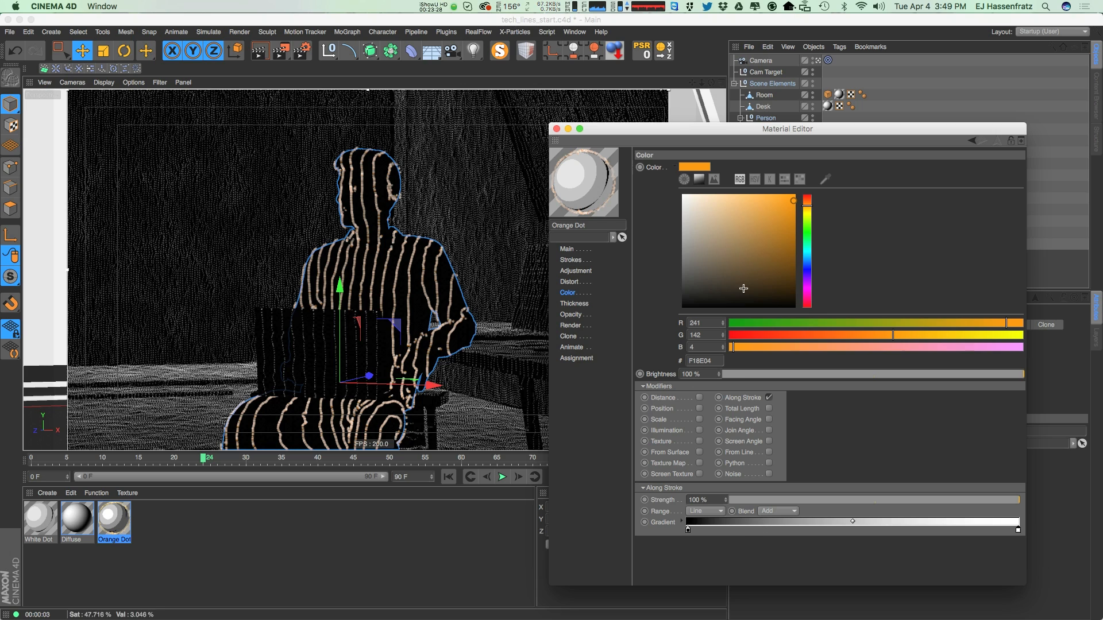
click(790, 197)
drag(790, 197, 795, 197)
click(807, 206)
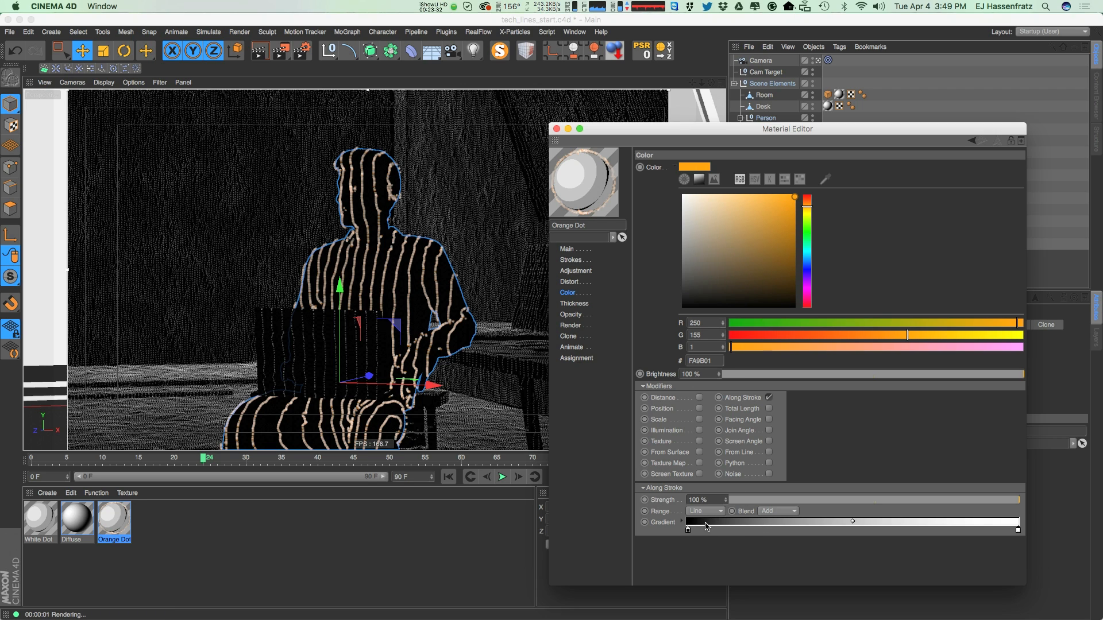
Make the Along Stroke gradient run from yellow (RGB 254, 226, 66) to orange (RGB 255, 111, 0)
double_click(689, 529)
click(708, 470)
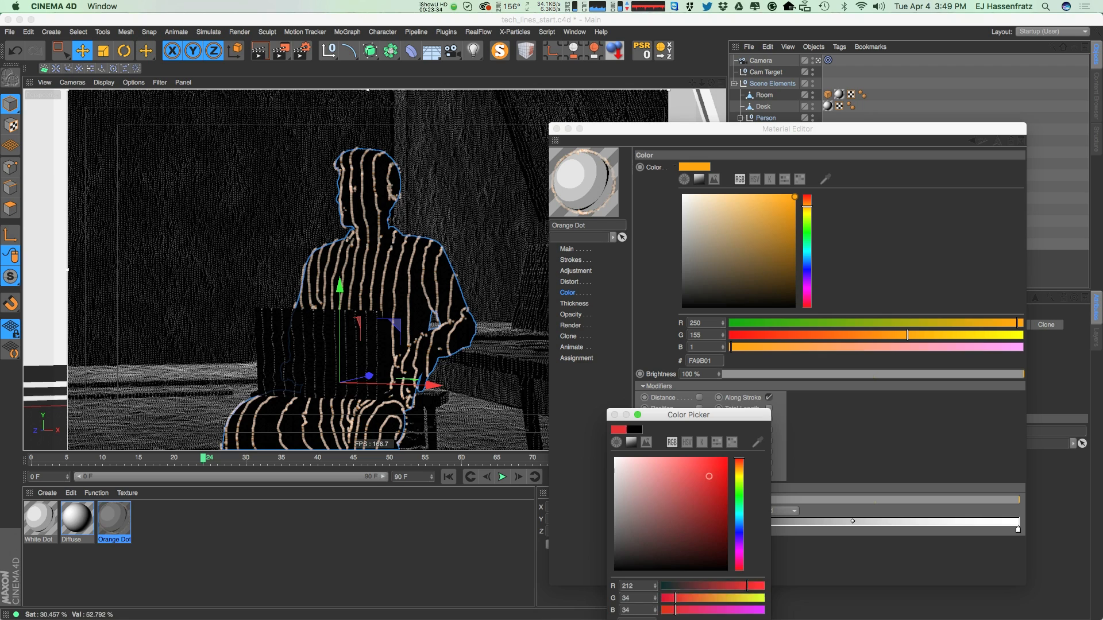
click(739, 477)
click(720, 461)
click(736, 474)
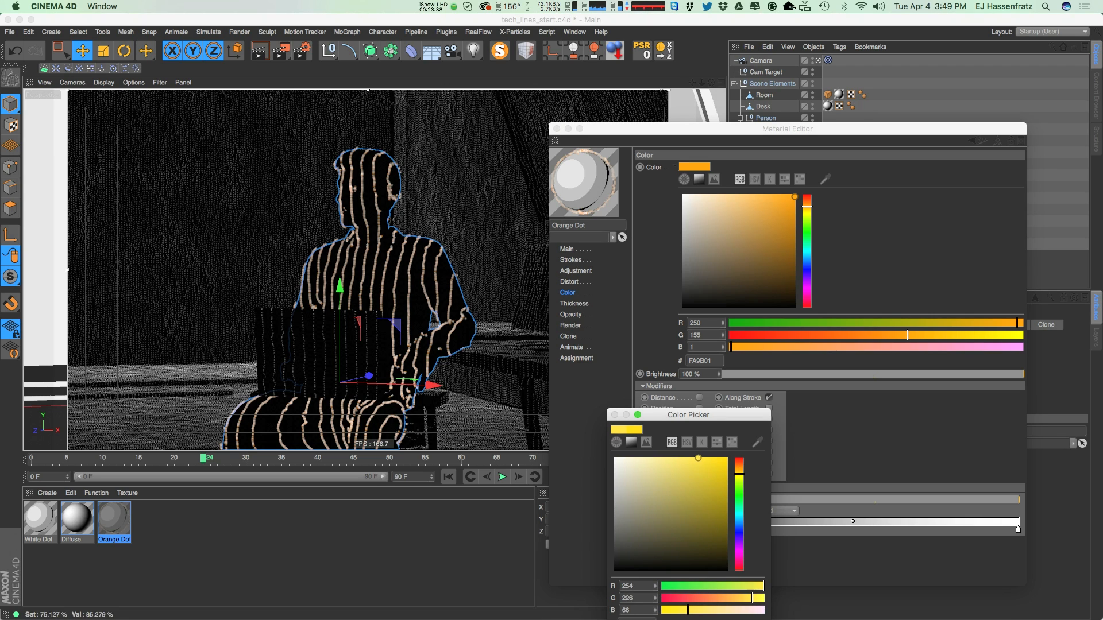
click(803, 584)
double_click(1018, 529)
click(1058, 455)
click(1069, 465)
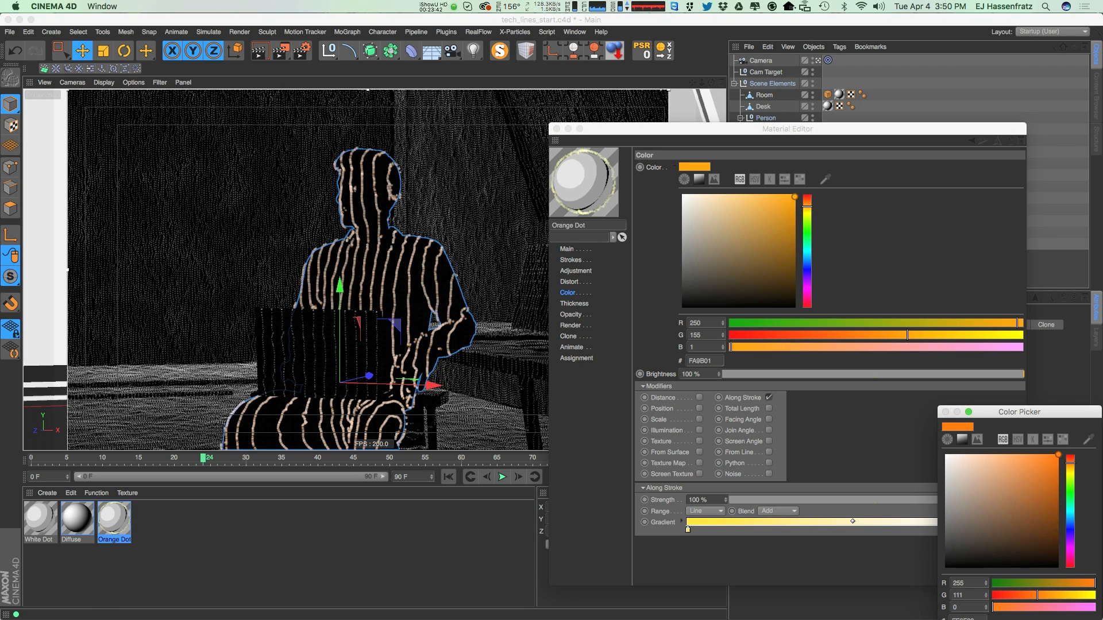
click(945, 412)
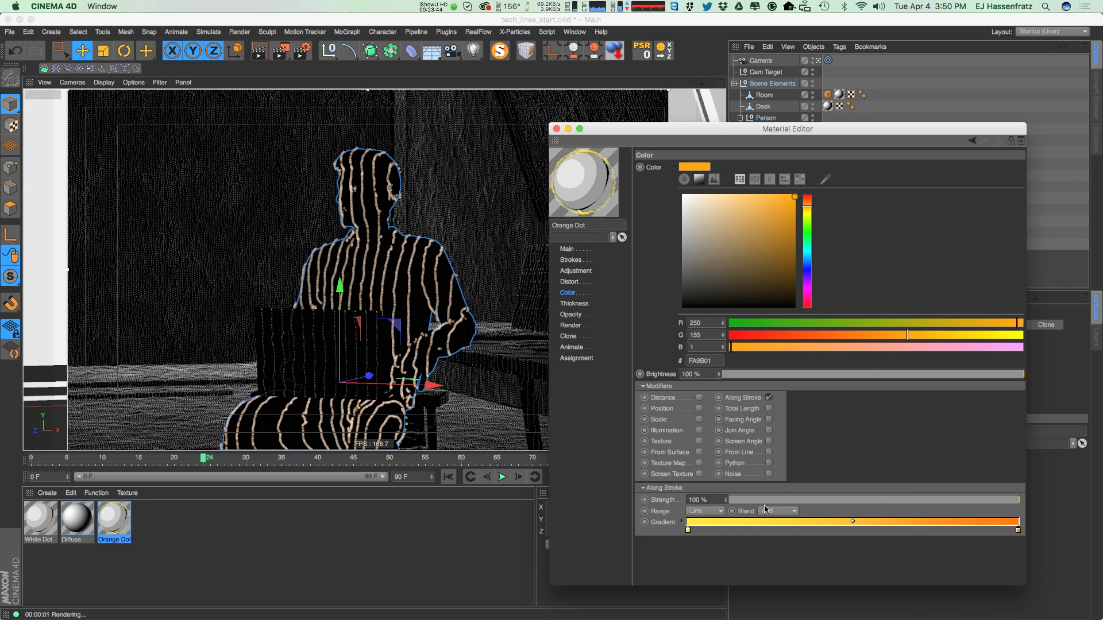
Enable the Screen Angle color modifier on Orange Dot and set its blend mode to Multiply
click(769, 441)
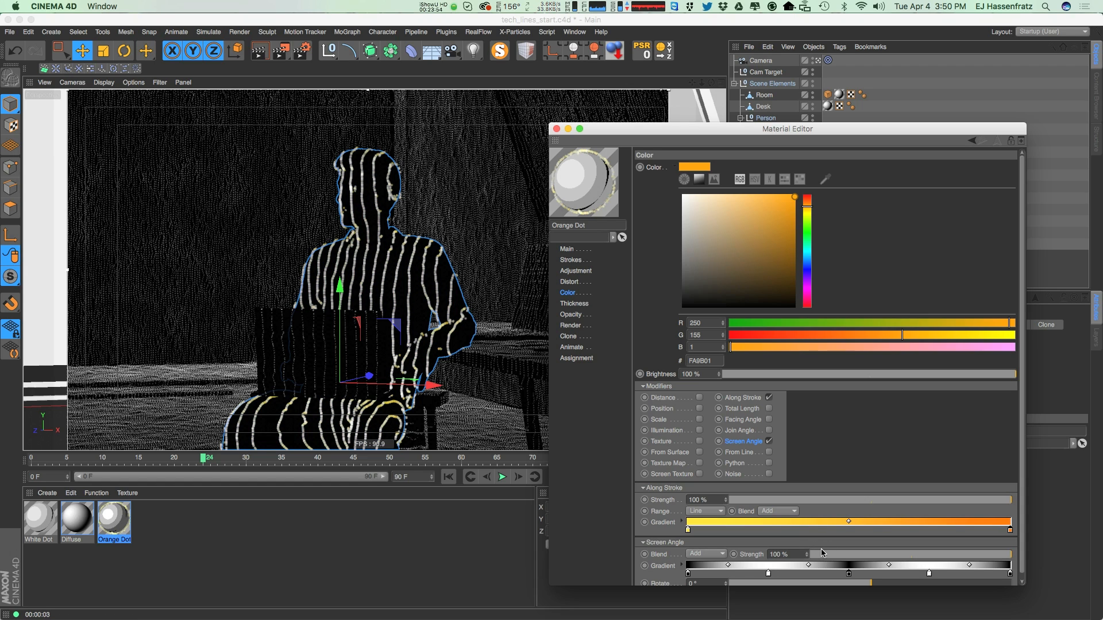
drag(713, 129, 713, 61)
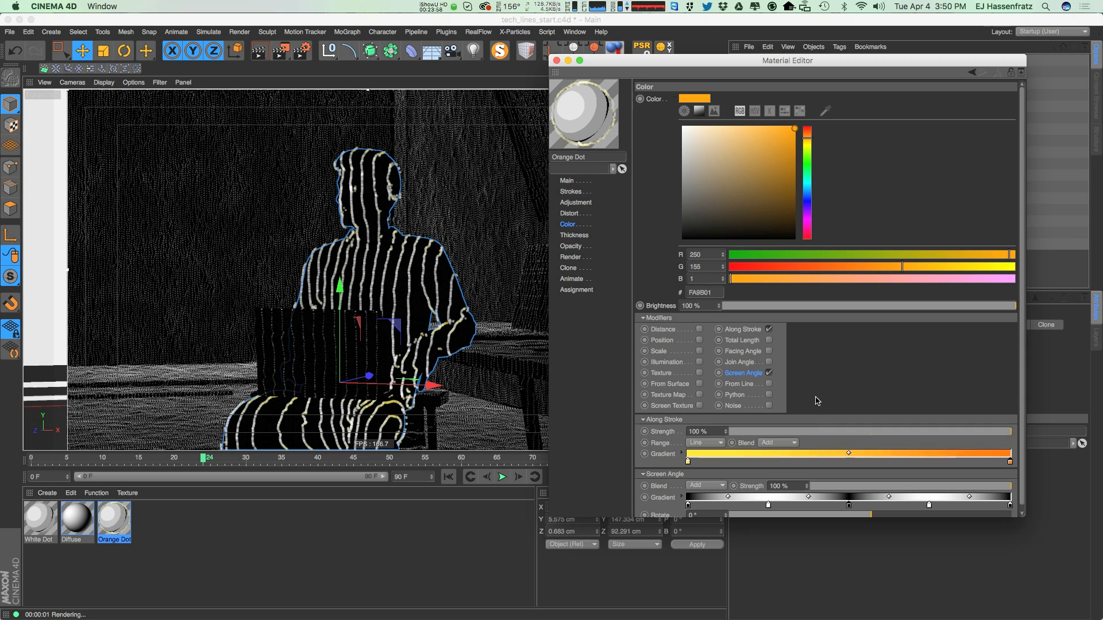
drag(813, 520, 813, 575)
click(707, 485)
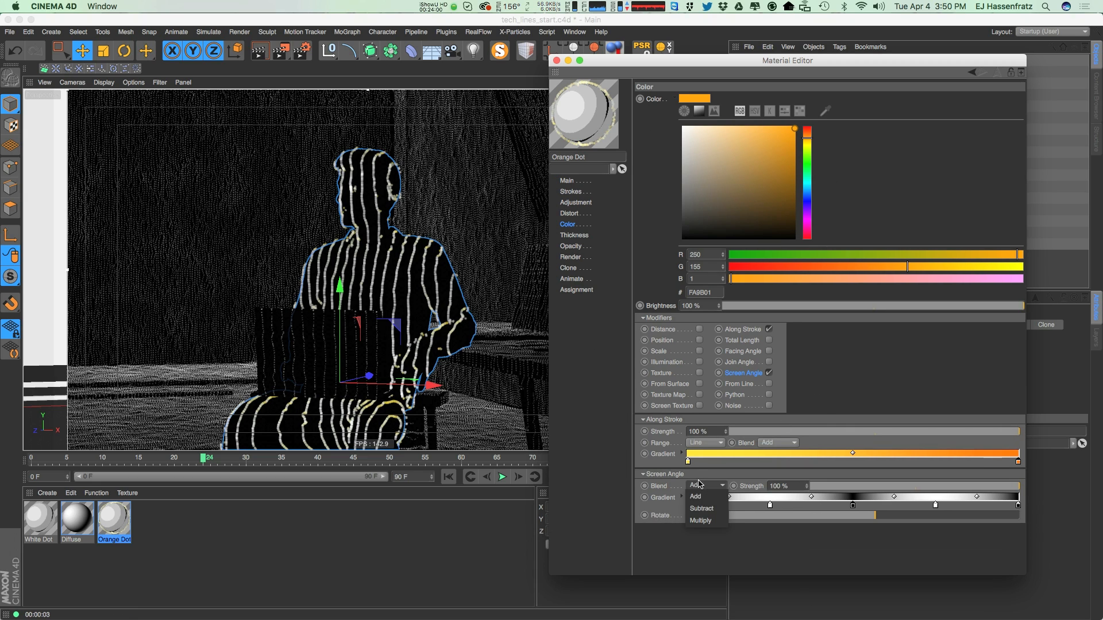
click(718, 524)
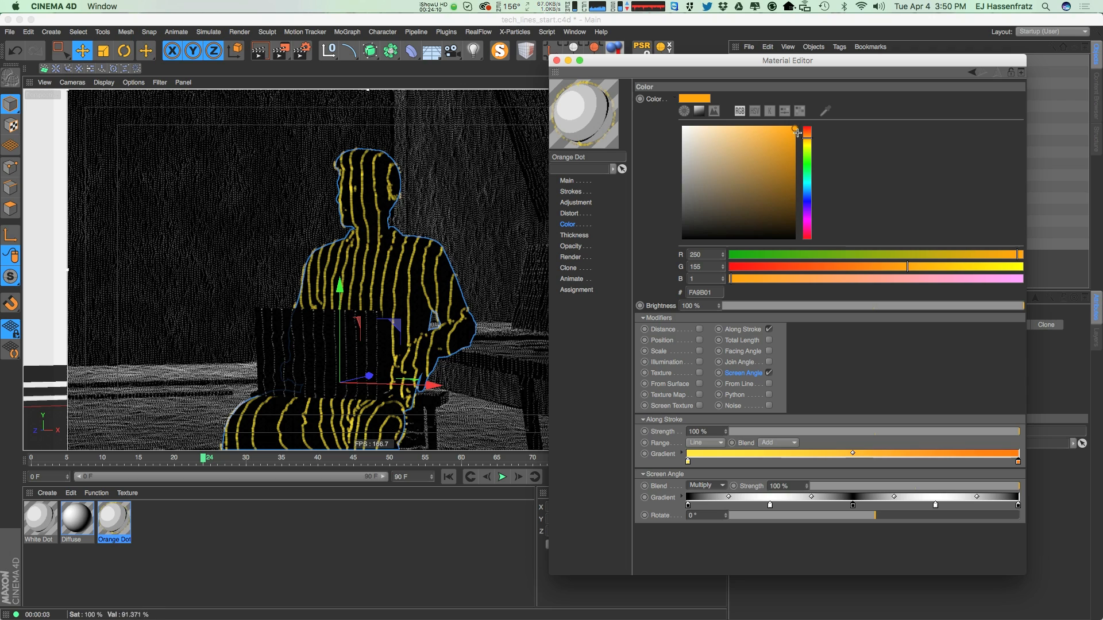
Reduce the Screen Angle gradient to three knots: orange at the start, white near the middle and yellow at the end
drag(688, 505, 773, 536)
drag(853, 506, 674, 502)
drag(936, 505, 842, 506)
double_click(688, 506)
click(725, 432)
drag(737, 442, 738, 446)
click(706, 617)
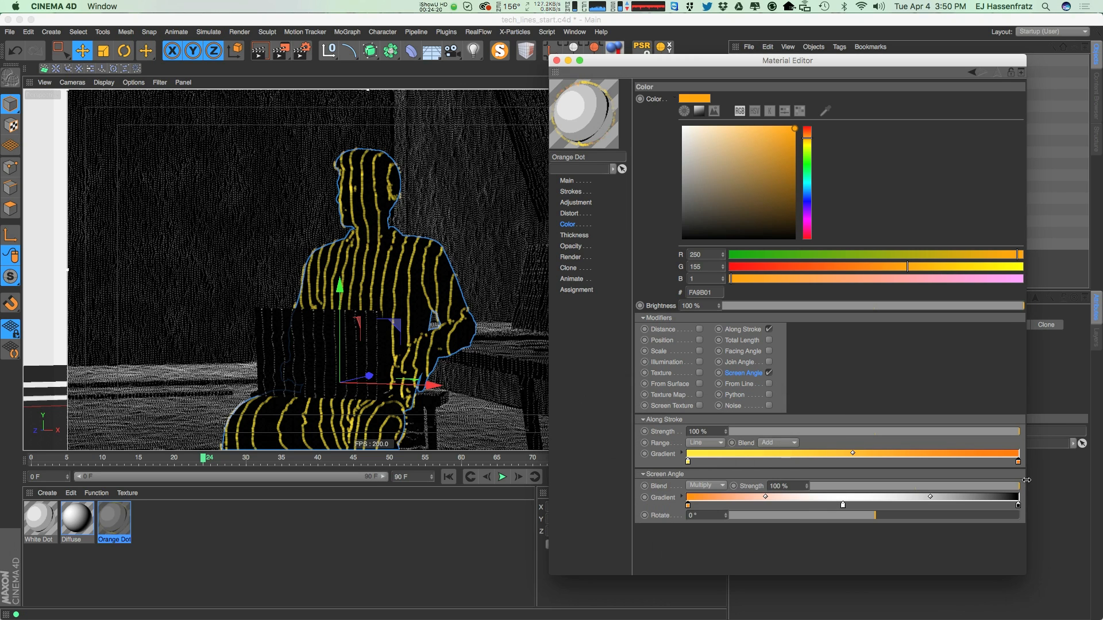
double_click(1018, 505)
drag(1070, 442, 1072, 451)
click(1038, 617)
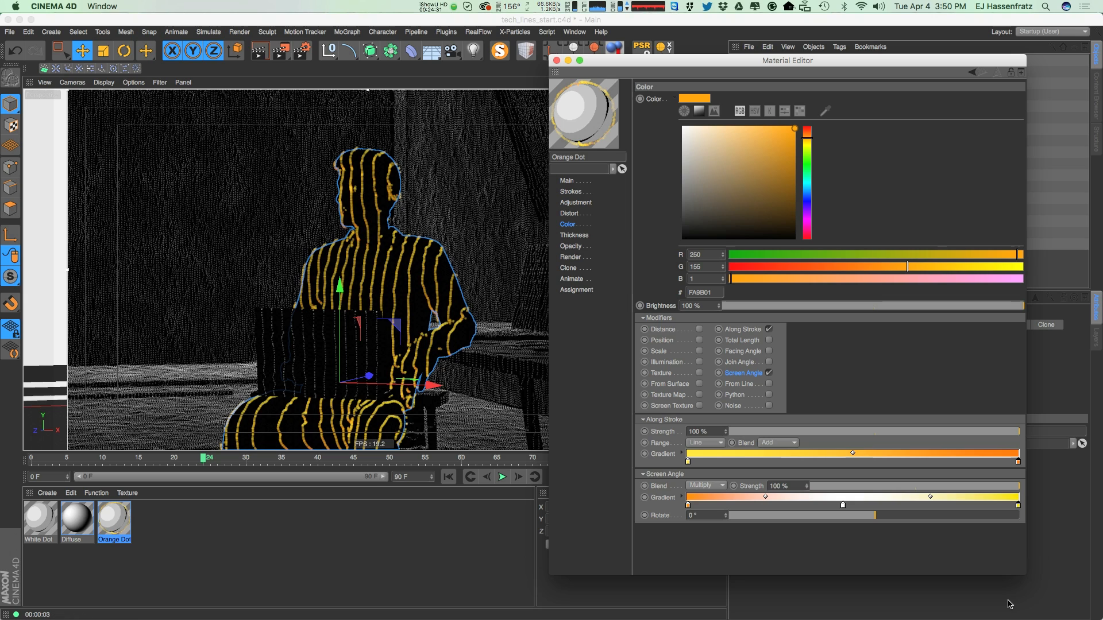
Re-render the view, close the Material Editor and set the contour position in the MAN object's Sketch Style tag to World Z
click(339, 396)
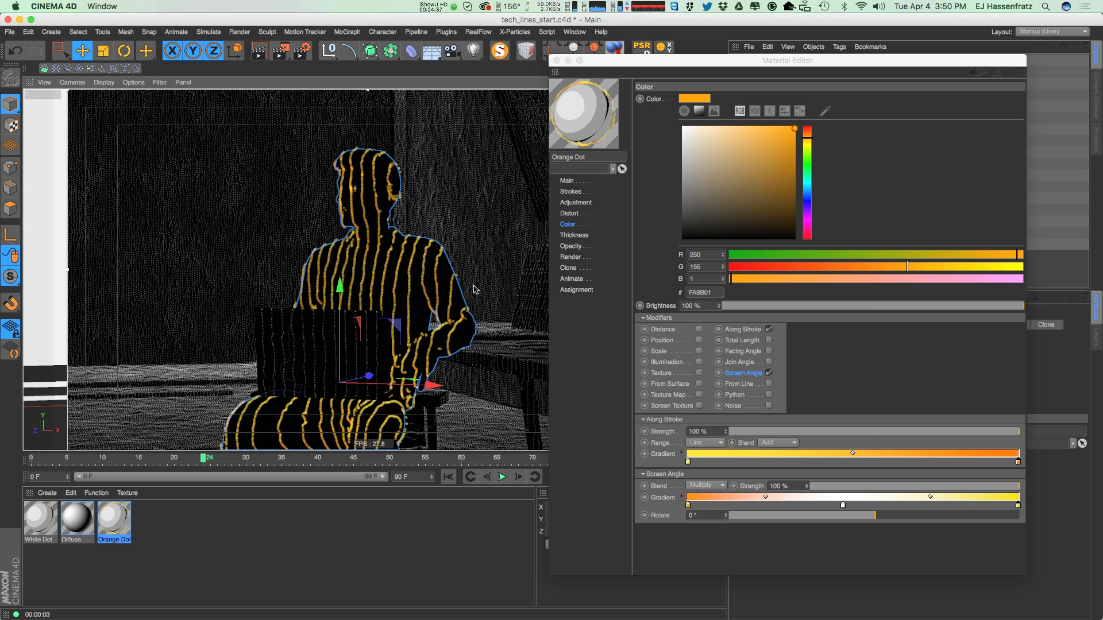
key(ctrl+r)
click(556, 61)
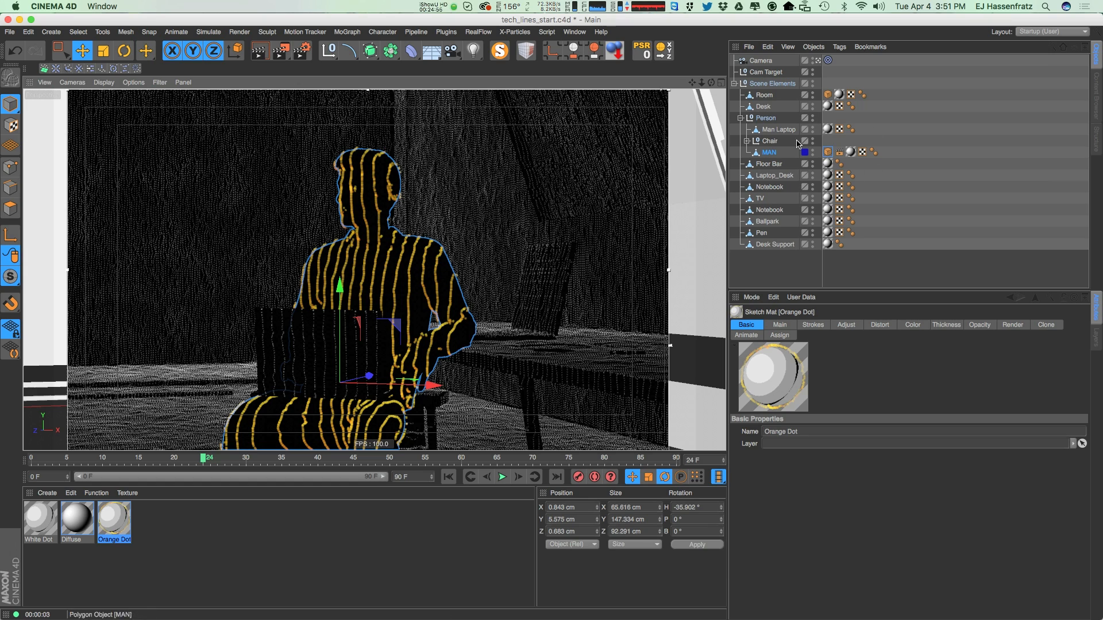
click(828, 153)
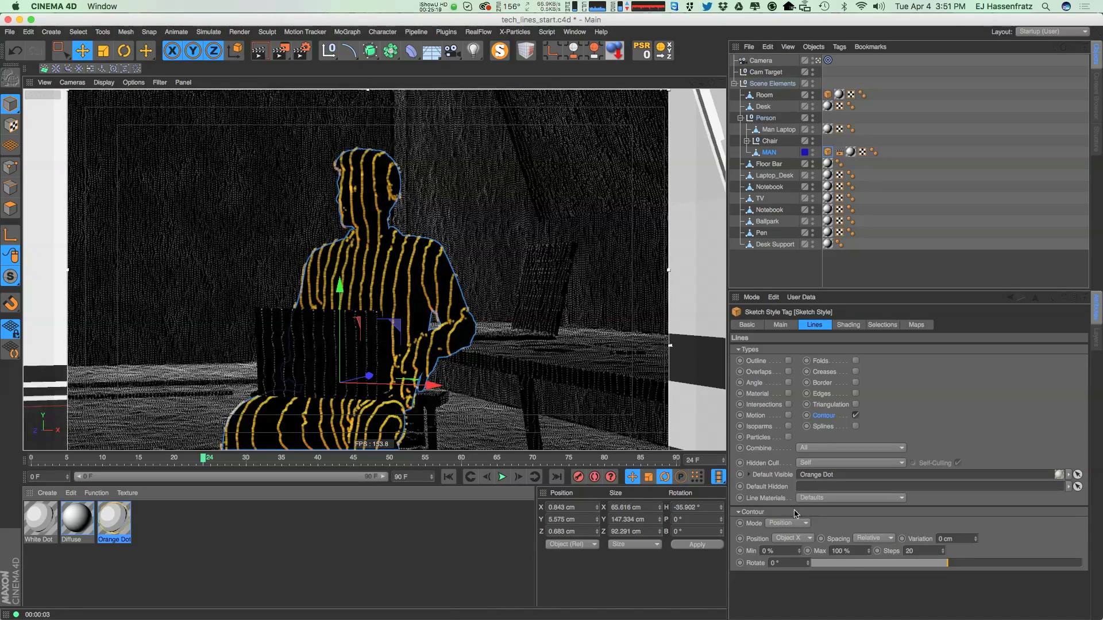
click(806, 539)
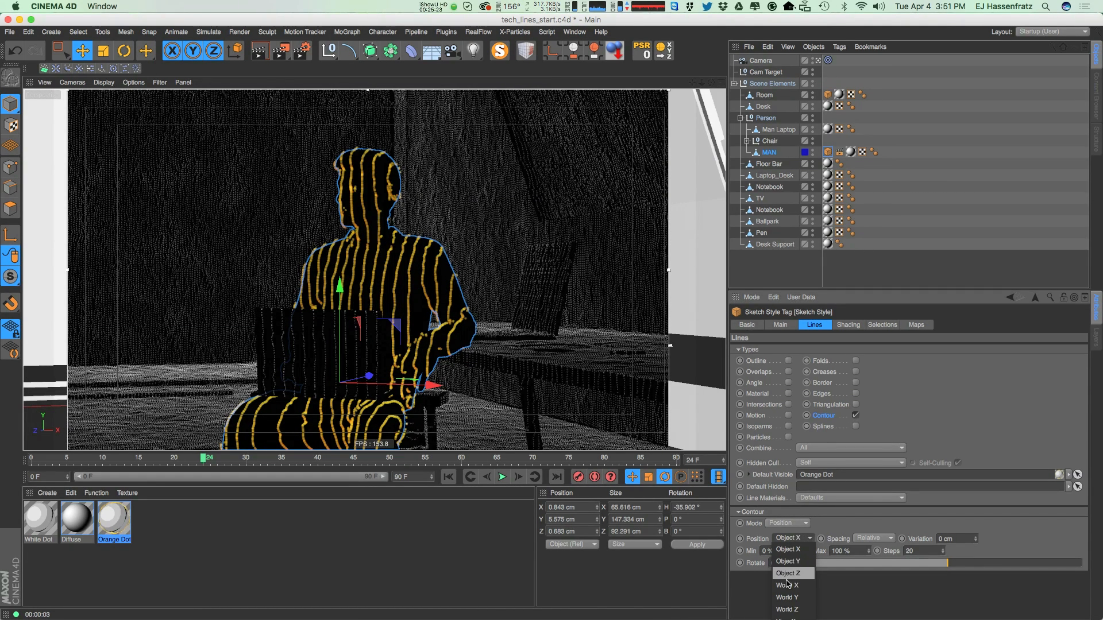
click(797, 610)
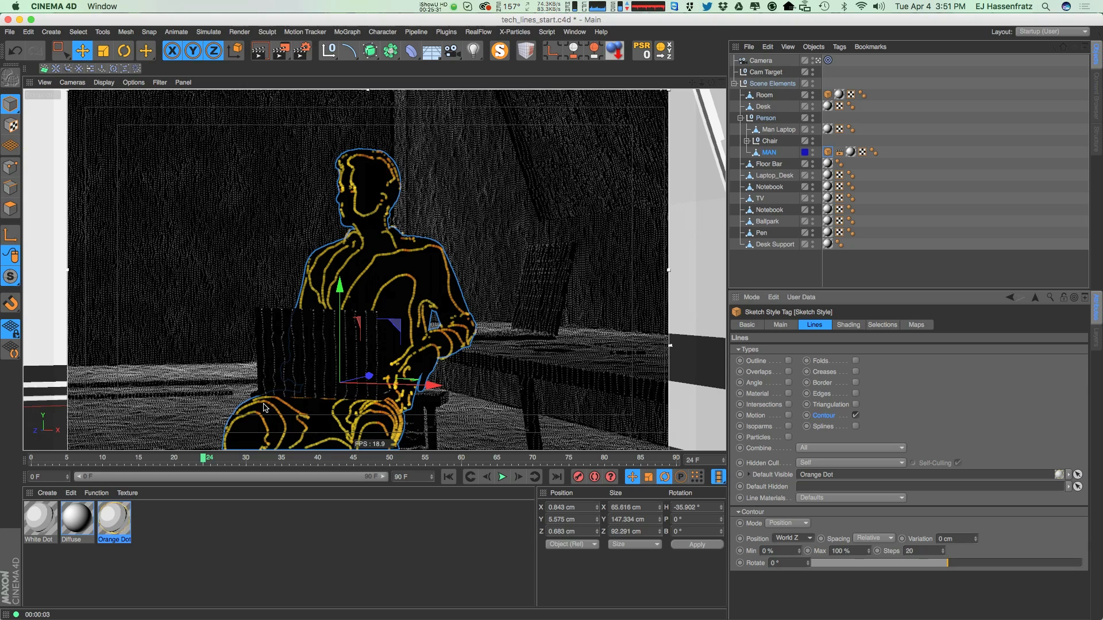
Set the contour spacing in the MAN object's Sketch Style tag to Absolute with a 2 cm step
click(874, 538)
click(870, 562)
click(869, 554)
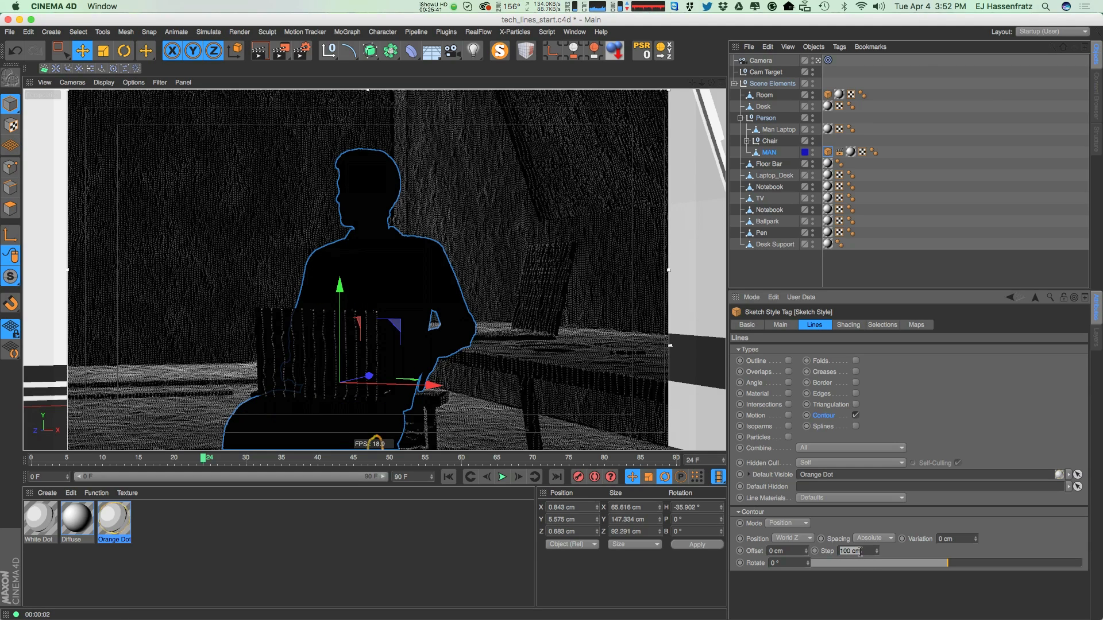
text(2)
key(Return)
click(861, 552)
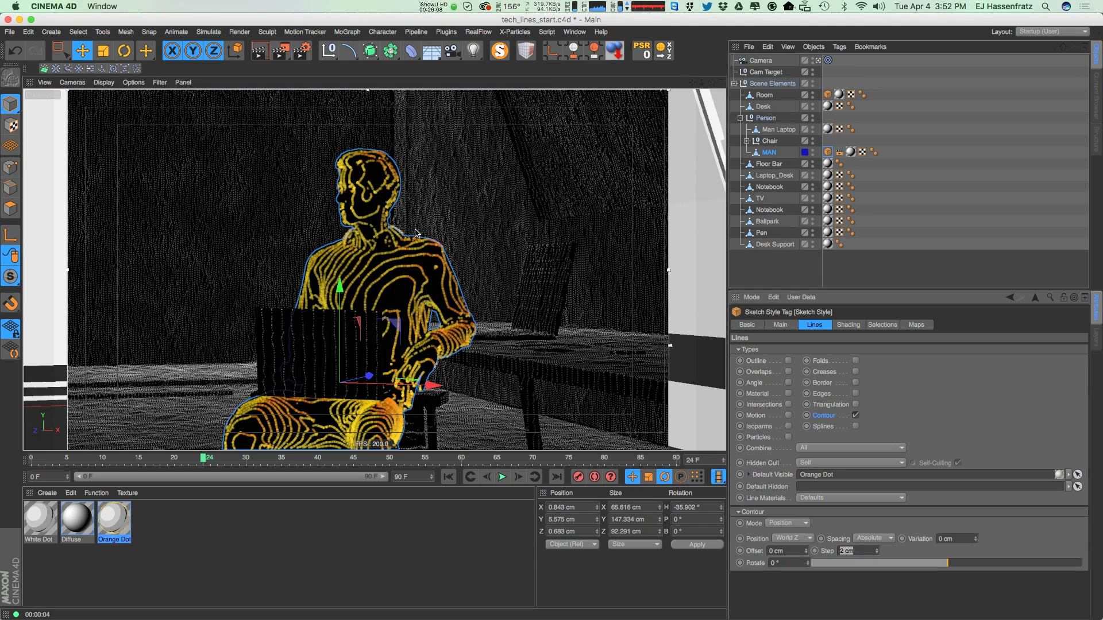
click(396, 321)
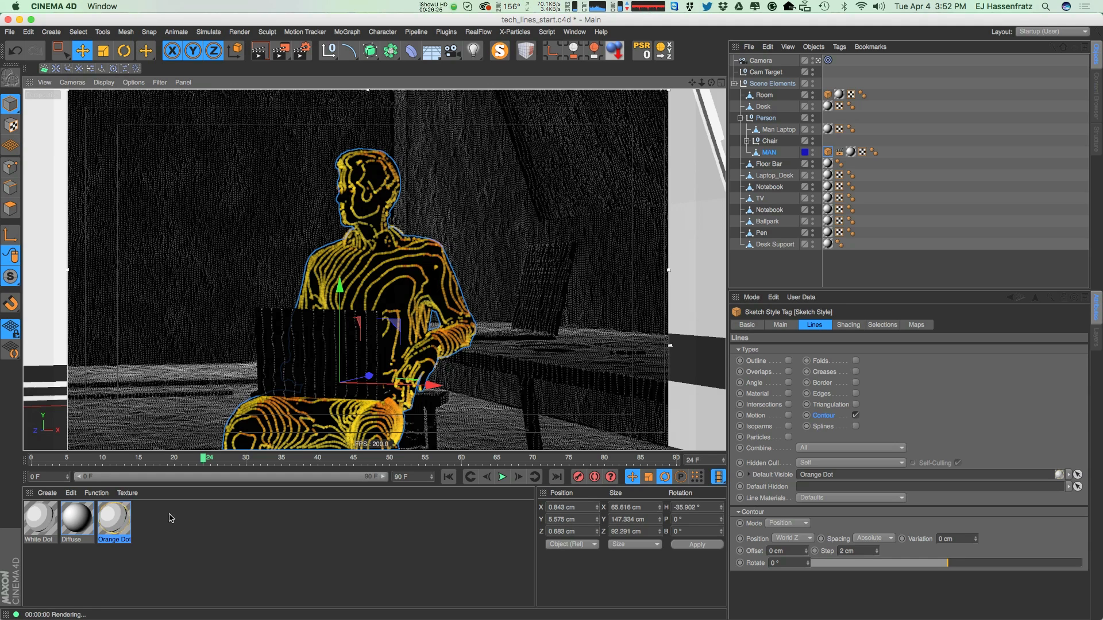
Enable the Noise thickness modifier on the Orange Dot material, using Nutous noise with World mapping
double_click(122, 527)
drag(407, 81, 798, 80)
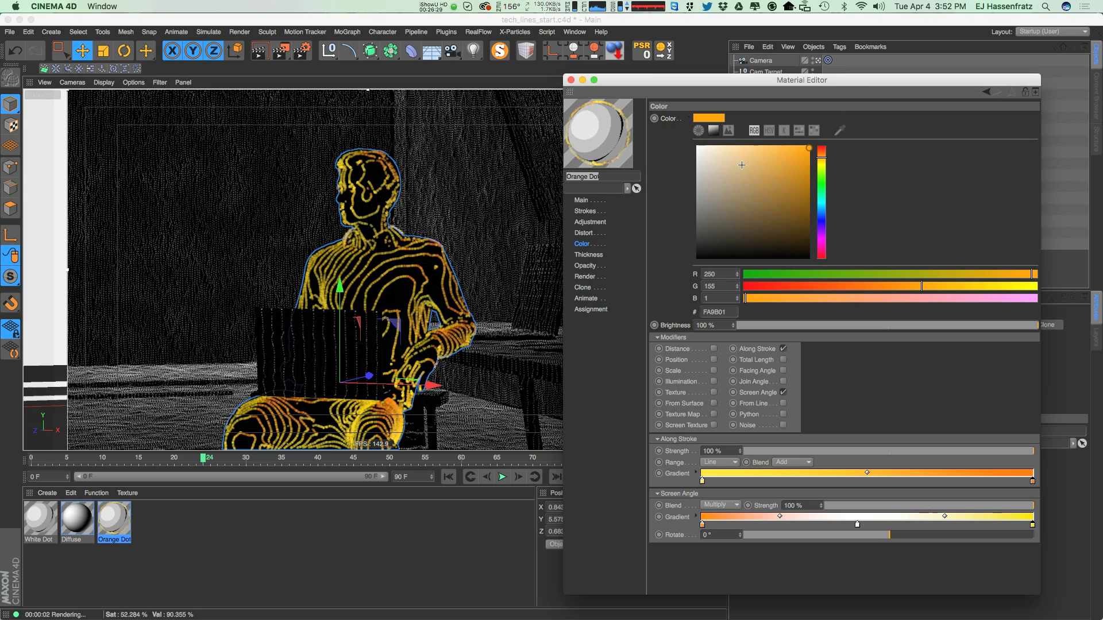
click(592, 255)
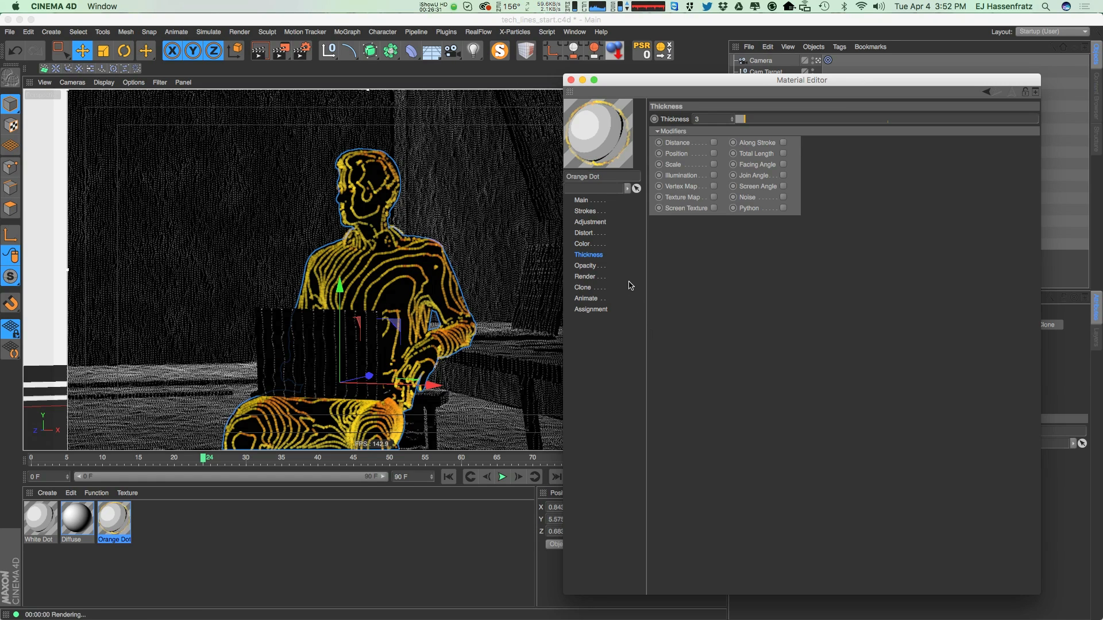
click(592, 244)
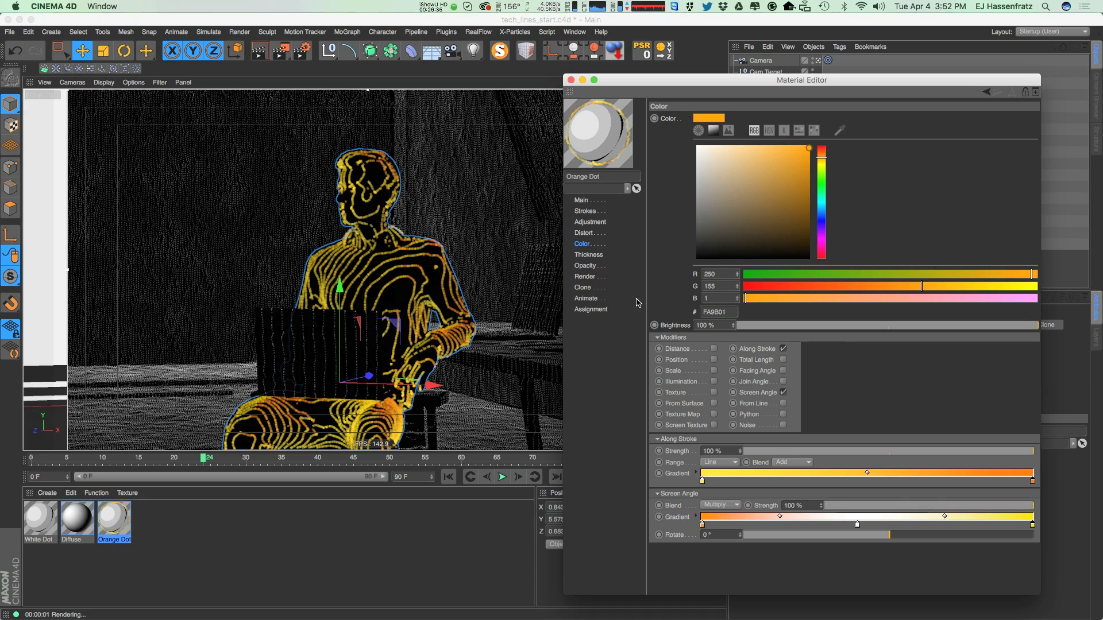
click(585, 233)
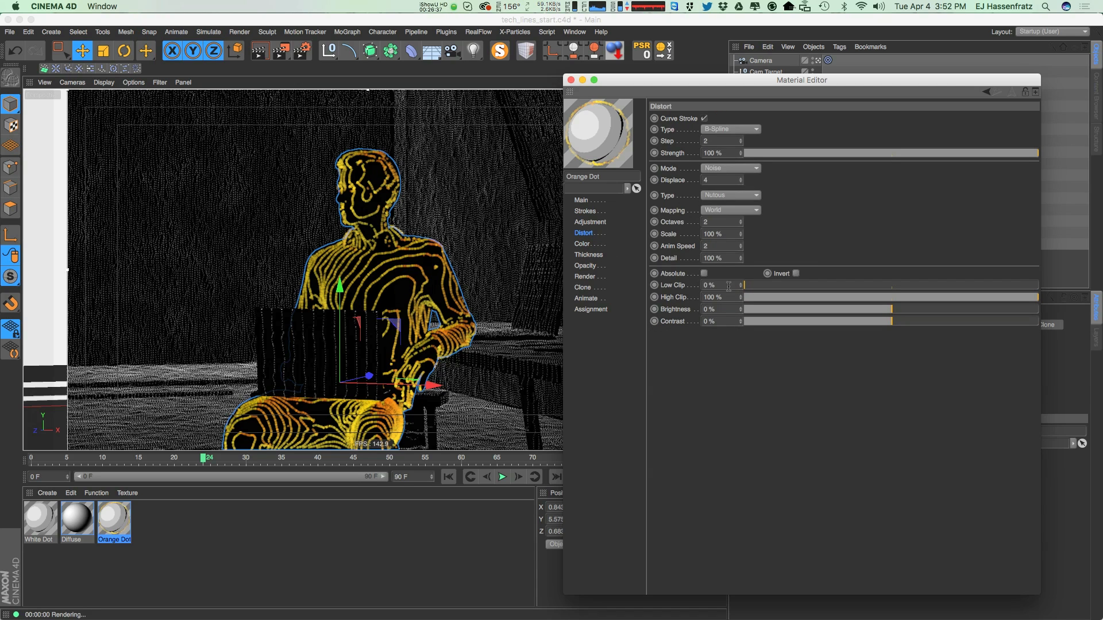
click(584, 244)
click(588, 255)
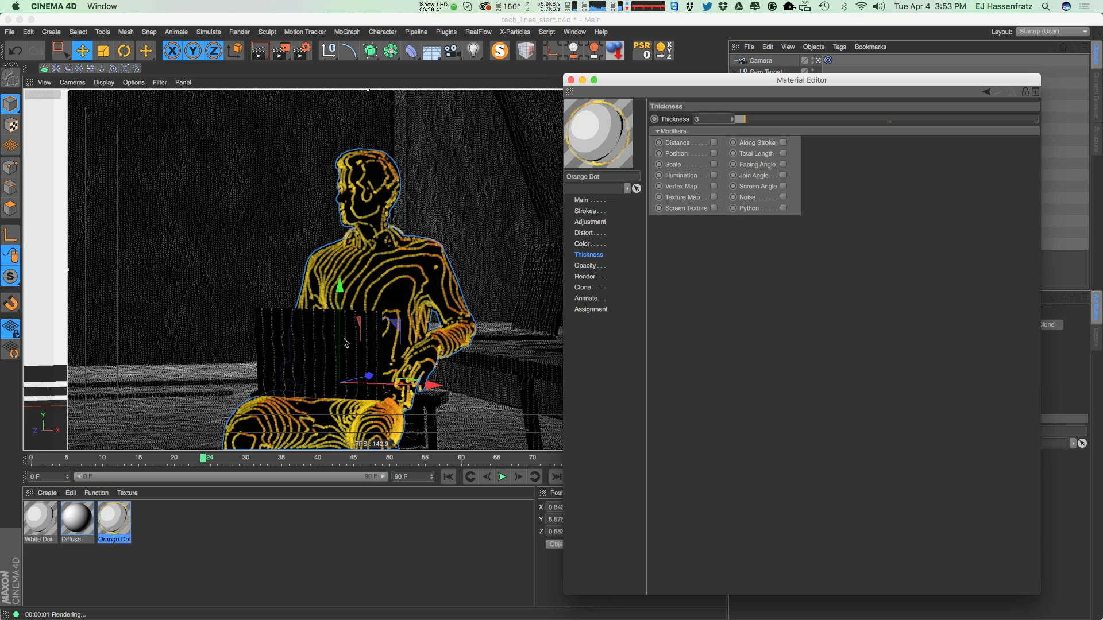
click(784, 198)
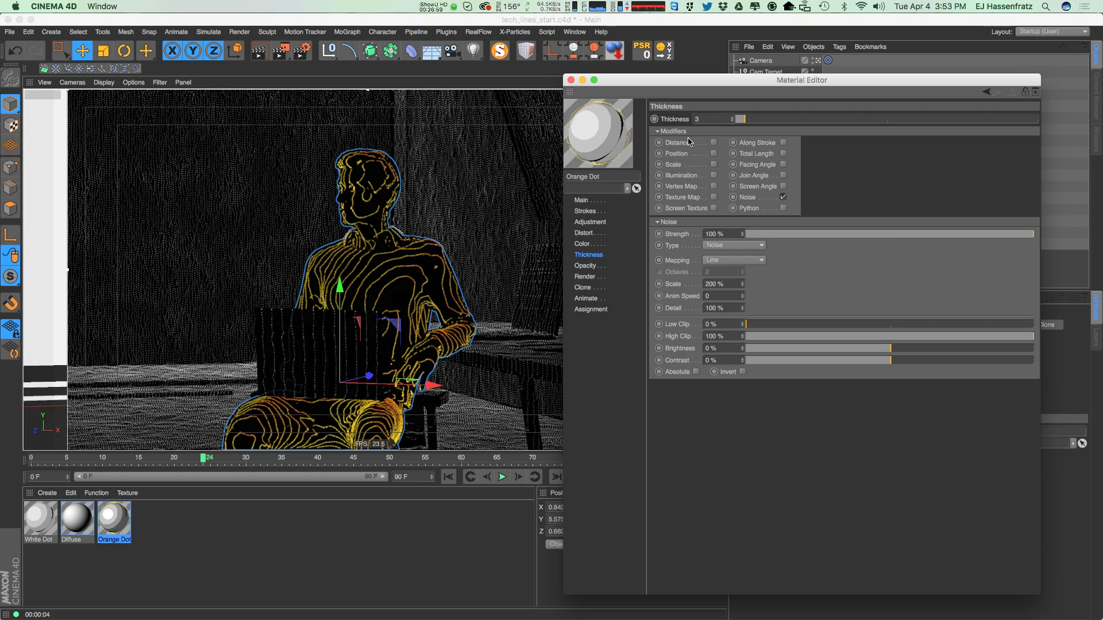
click(736, 264)
click(741, 307)
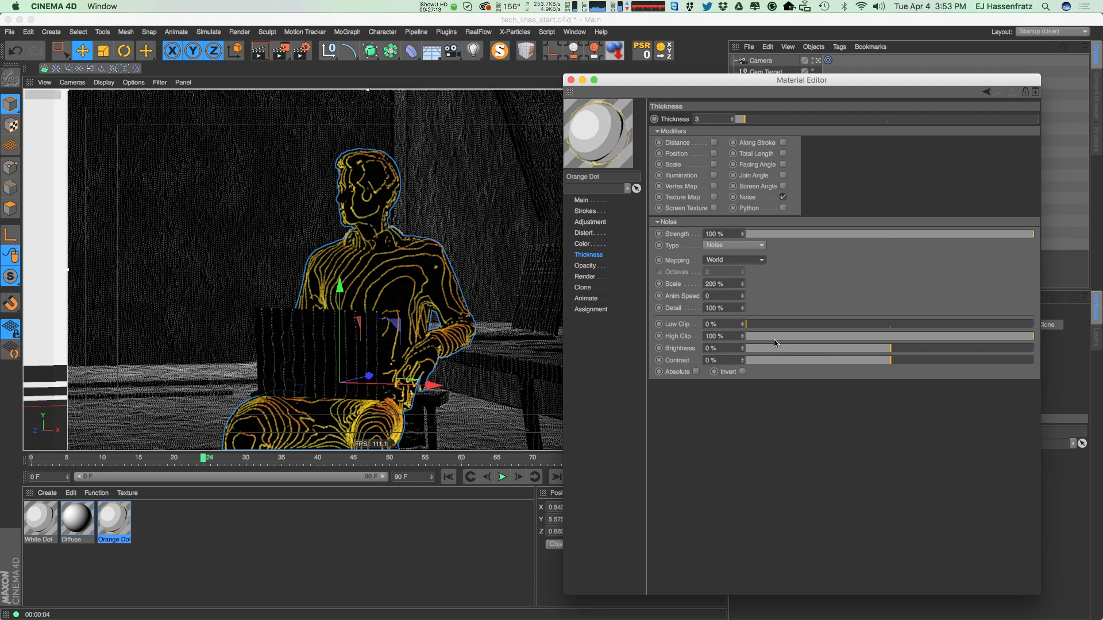
click(735, 245)
click(747, 413)
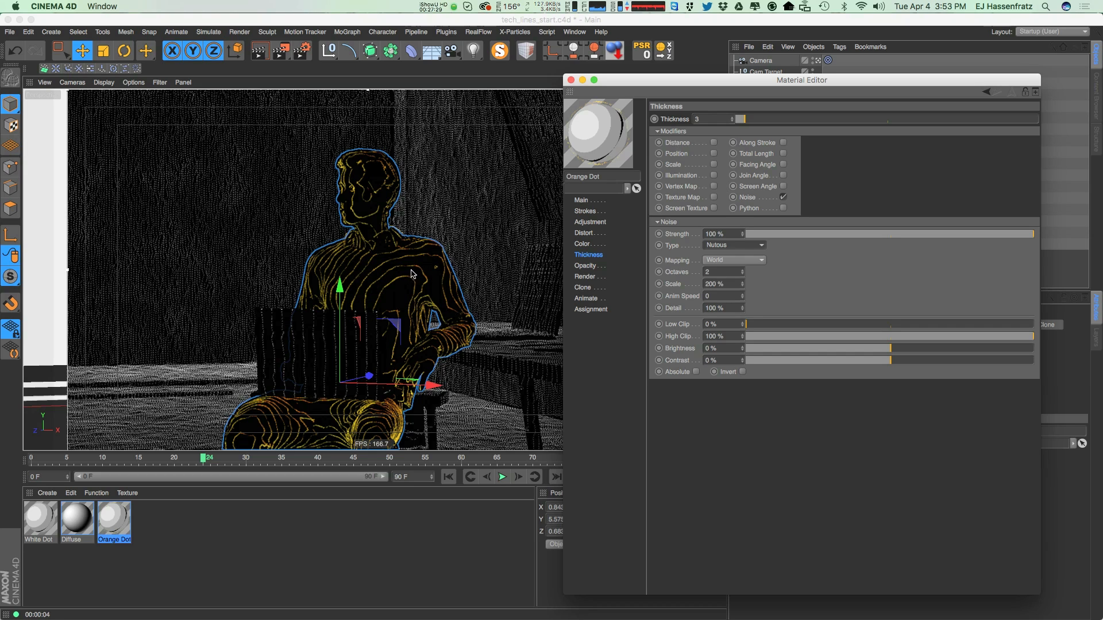
Set Orange Dot's thickness noise to 4 octaves, 300% scale, animation speed 3 and 11% contrast
click(713, 271)
text(4)
key(Return)
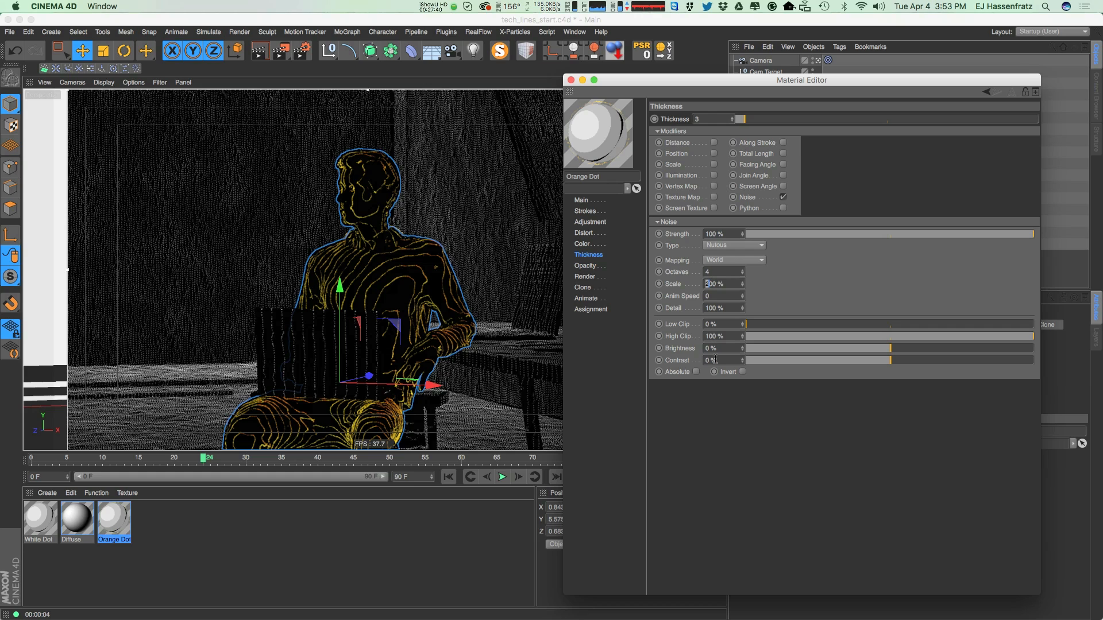
text(3)
key(Return)
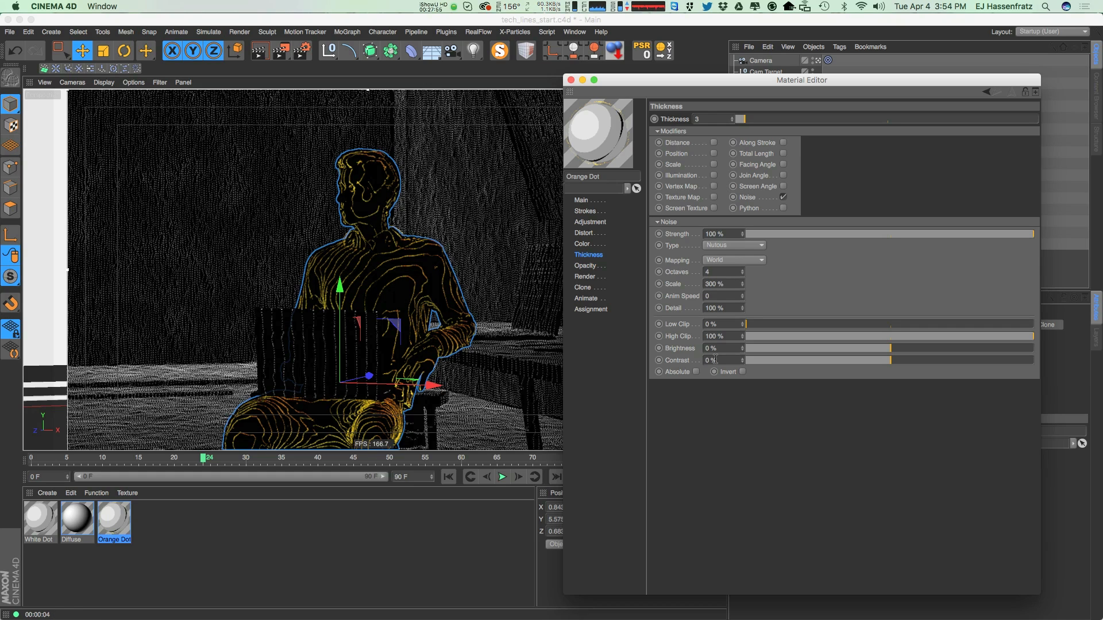
click(711, 296)
text(3)
key(Return)
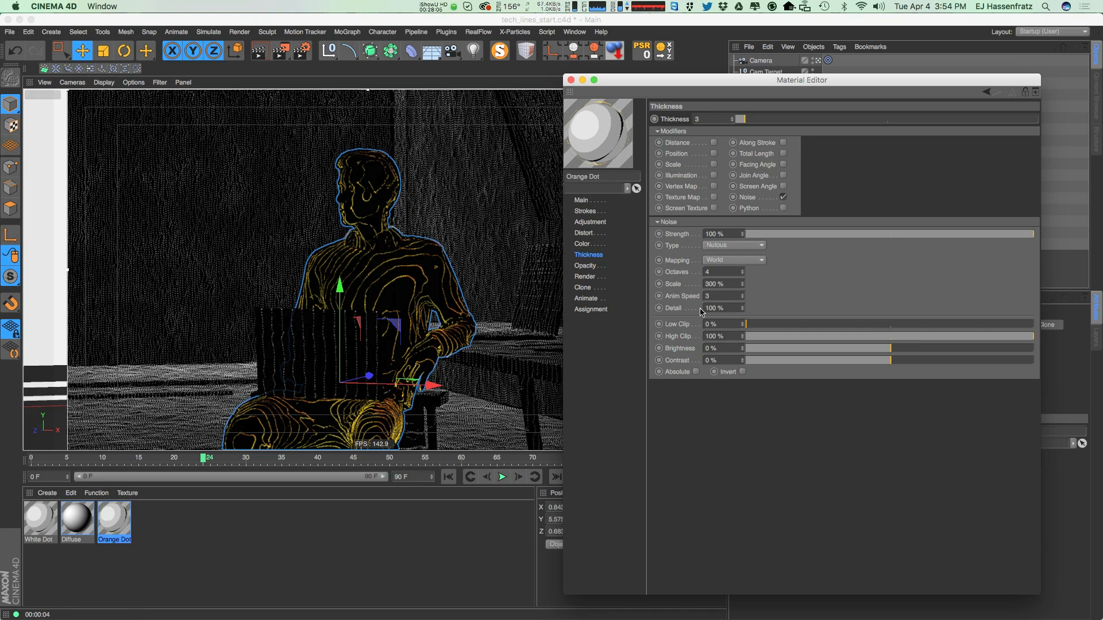
mouse_move(890, 361)
mouse_down()
mouse_move(911, 374)
mouse_move(906, 364)
mouse_up()
Raise both the opacity and the opacity noise strength of Orange Dot to 100%
click(599, 266)
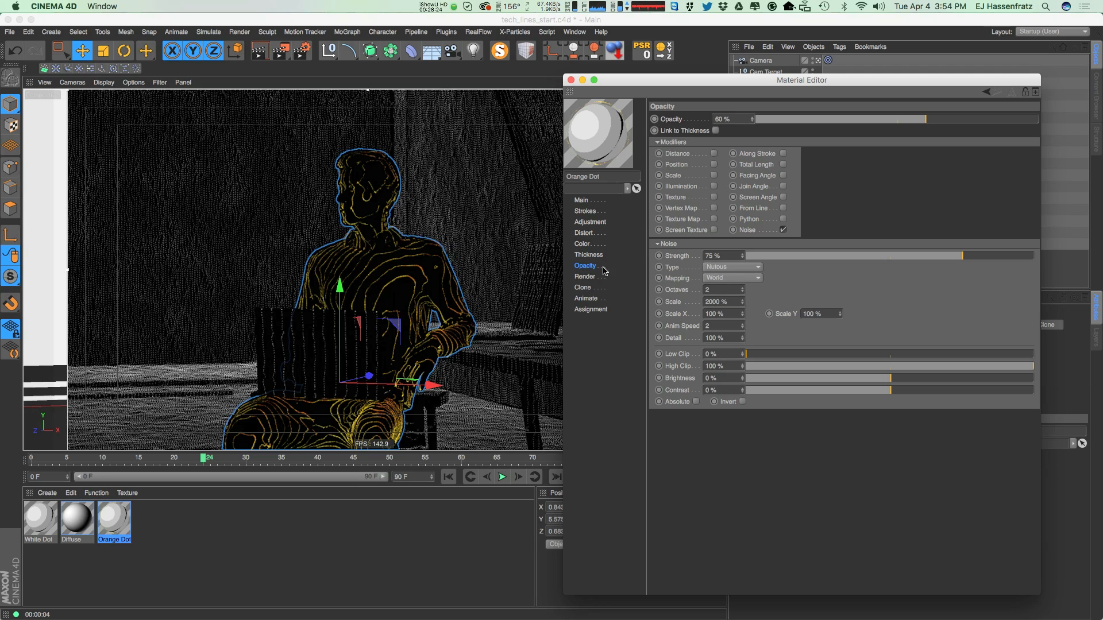
click(43, 519)
click(118, 520)
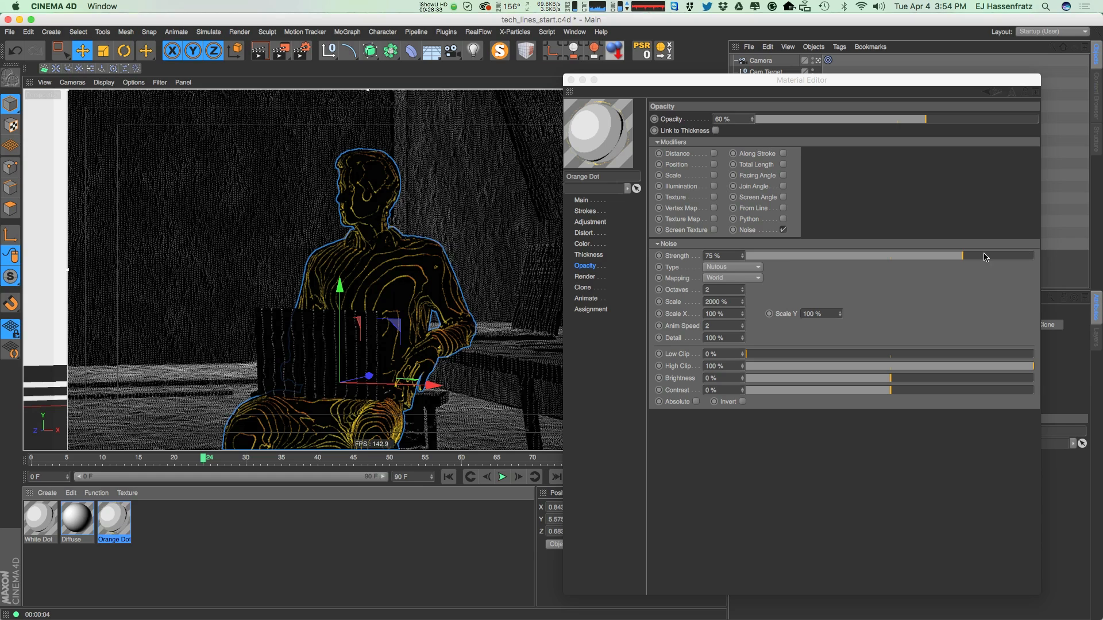
drag(986, 257, 1034, 257)
drag(945, 119, 1037, 119)
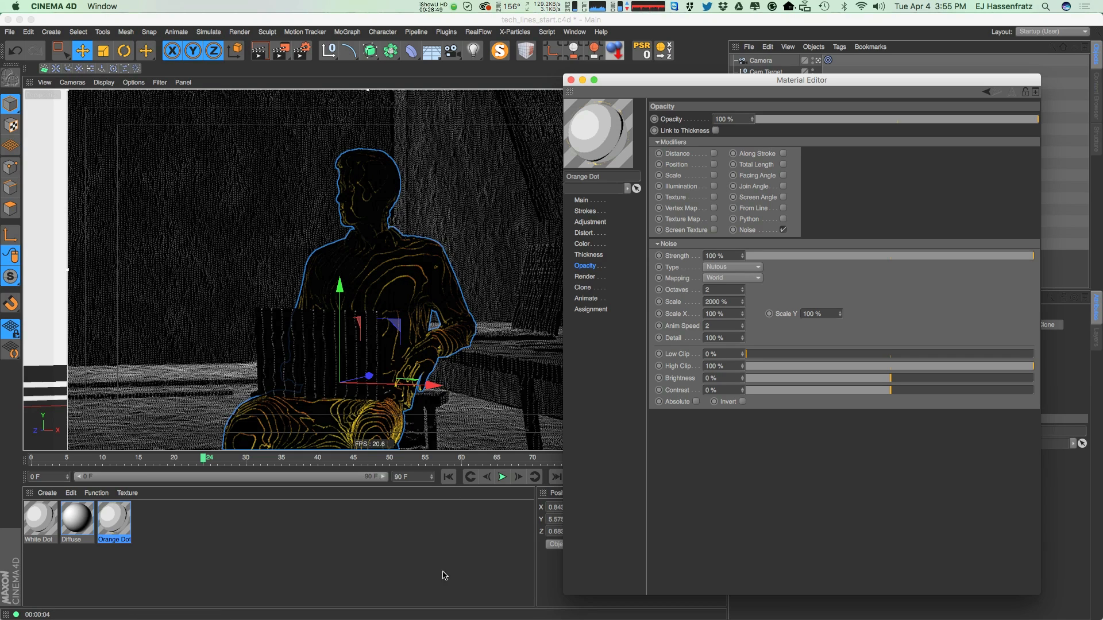
Set Orange Dot's opacity noise scale to 500% and its contrast to 17%
drag(713, 302, 678, 314)
text(5)
key(Return)
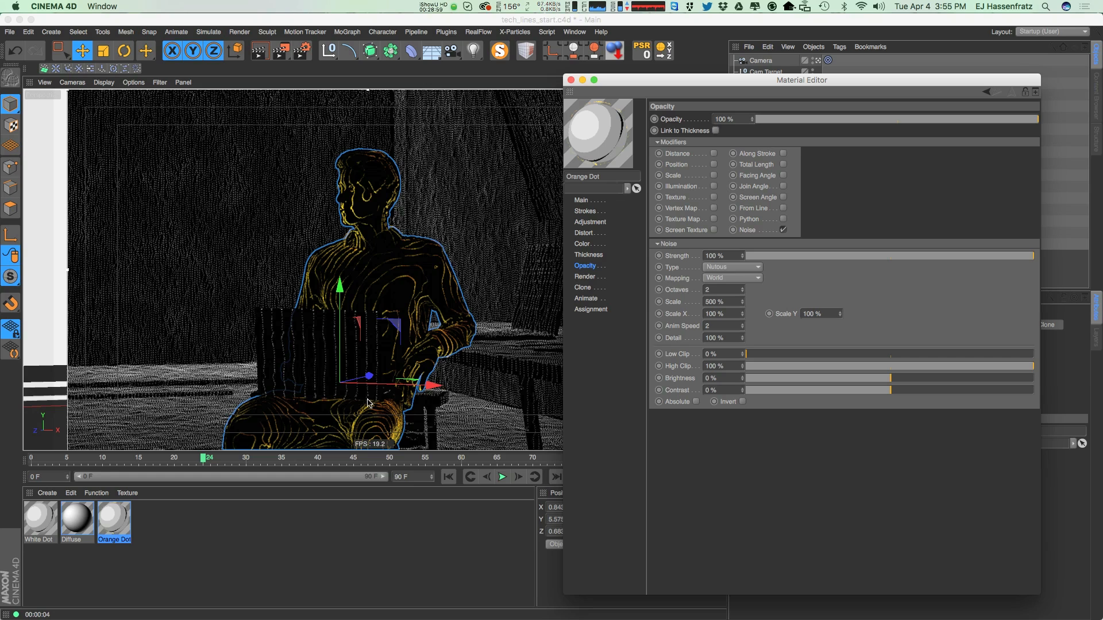
click(915, 390)
drag(738, 328, 718, 331)
Change Orange Dot's opacity noise type to Noise, re-render the view and close the Material Editor
click(724, 267)
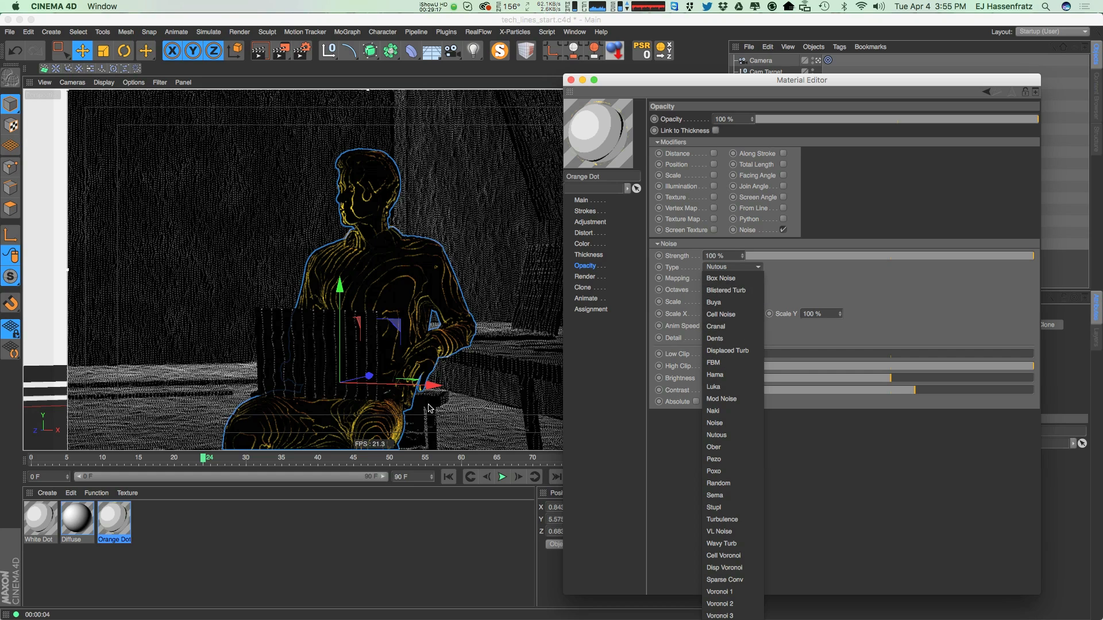
click(715, 423)
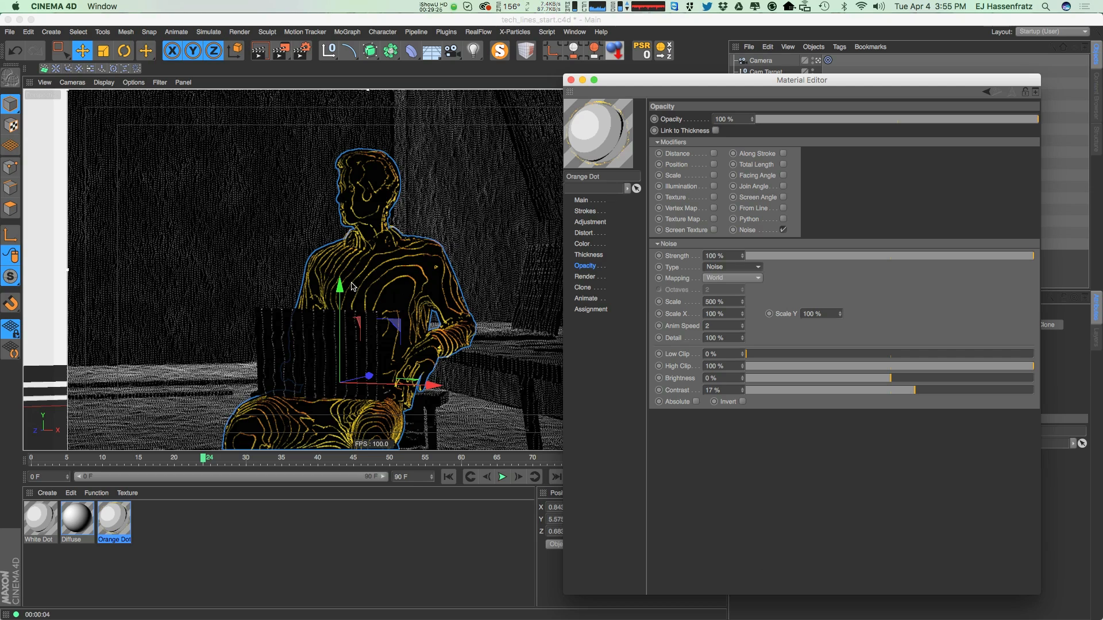
click(345, 366)
key(super+r)
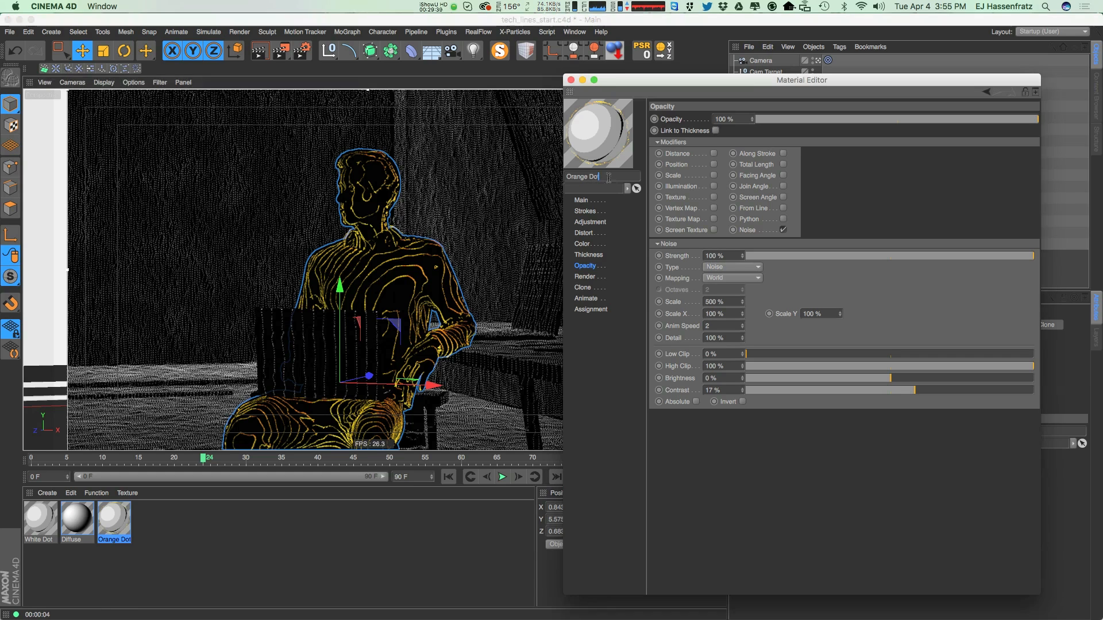
click(571, 79)
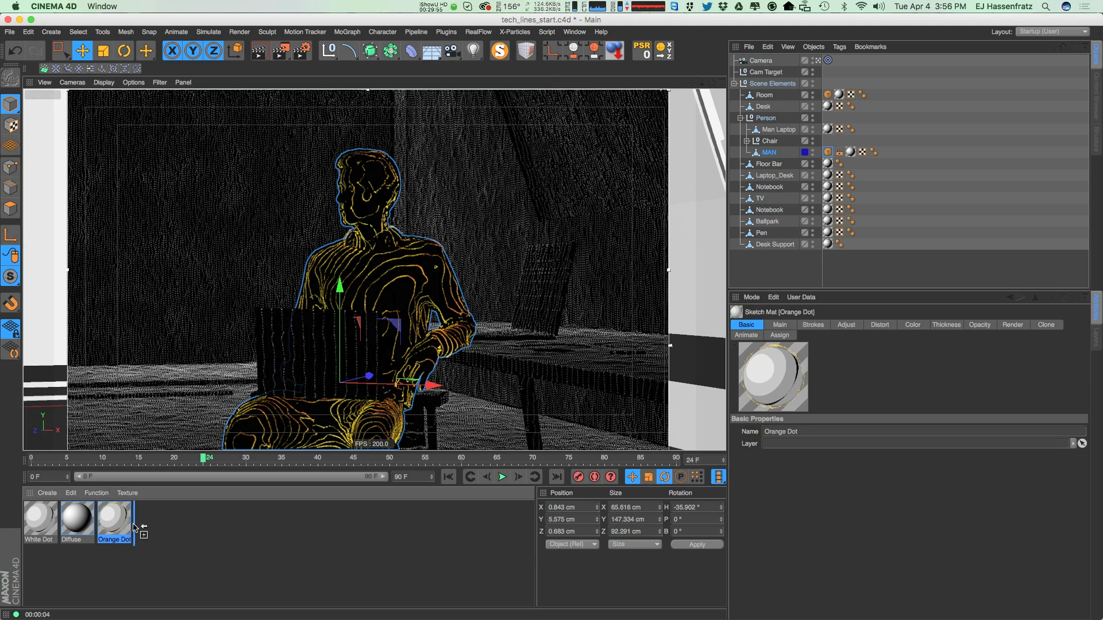
Duplicate the Orange Dot material and rename the copy Blue Dot
key(super+c)
key(super+v)
double_click(151, 523)
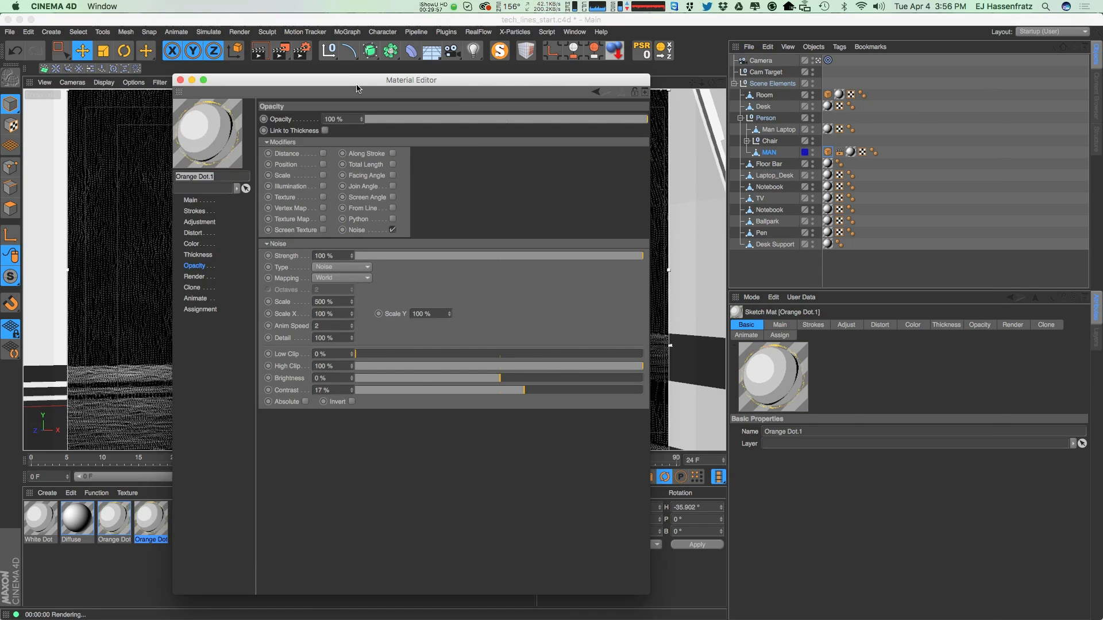
drag(412, 77, 743, 95)
click(557, 188)
key(super+a)
text(B)
key(Return)
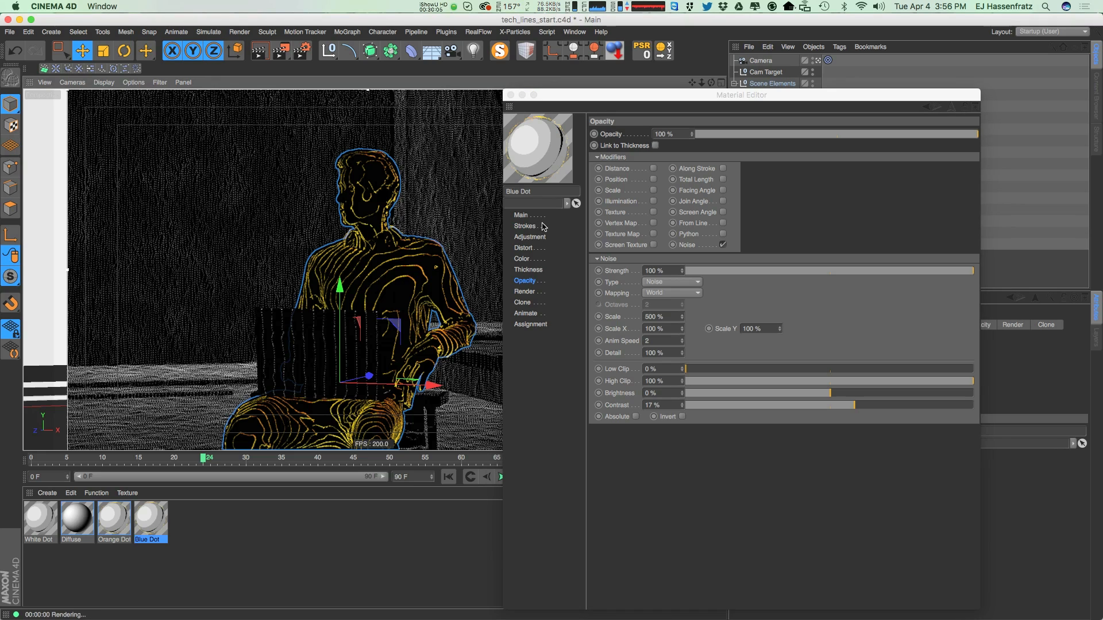
Disable Blue Dot's Along Stroke and Screen Angle color modifiers and set its color to blue (RGB 46, 140, 254)
click(531, 248)
click(526, 260)
click(722, 363)
click(722, 407)
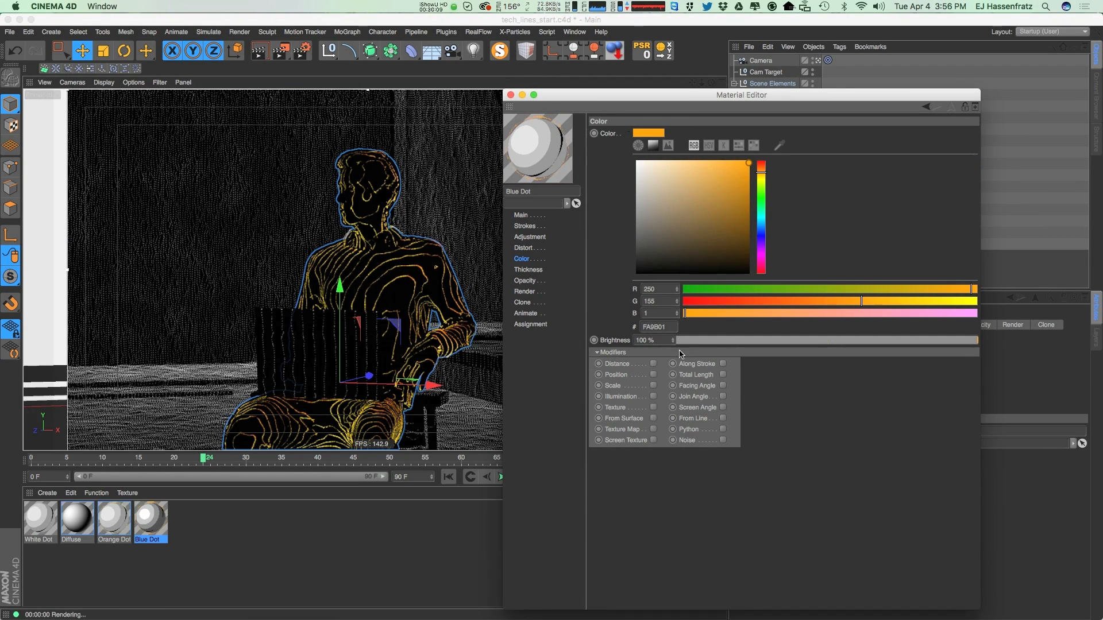
drag(761, 183, 762, 230)
click(728, 162)
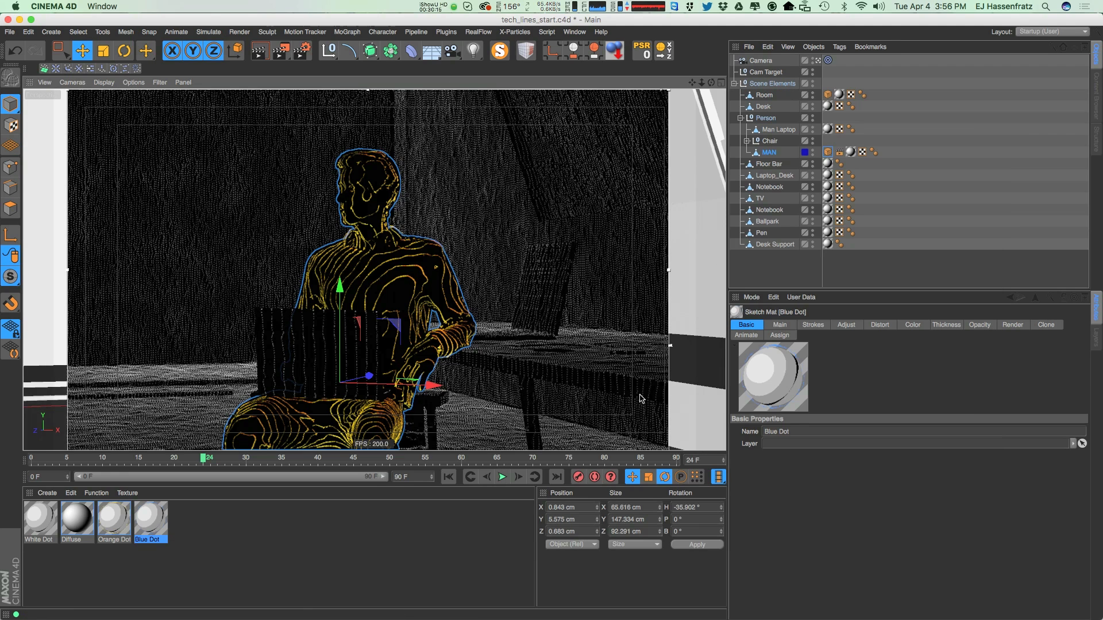
Apply Blue Dot to the MAN object as a second Sketch Style tag and select that tag for editing
mouse_move(151, 528)
mouse_down()
mouse_move(170, 549)
mouse_move(783, 153)
mouse_up()
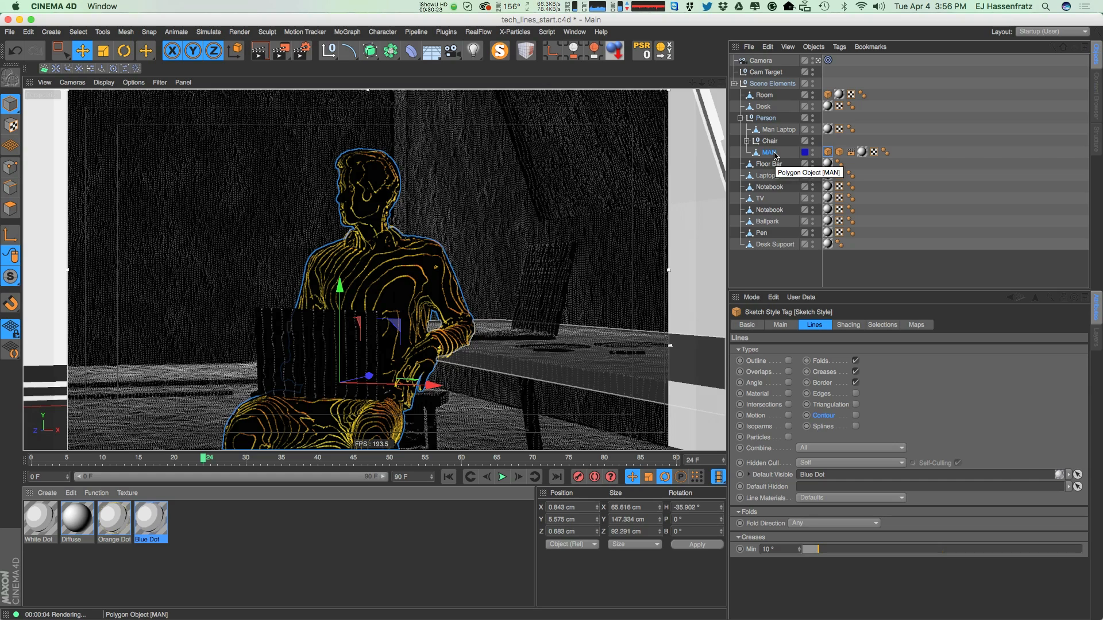
click(839, 151)
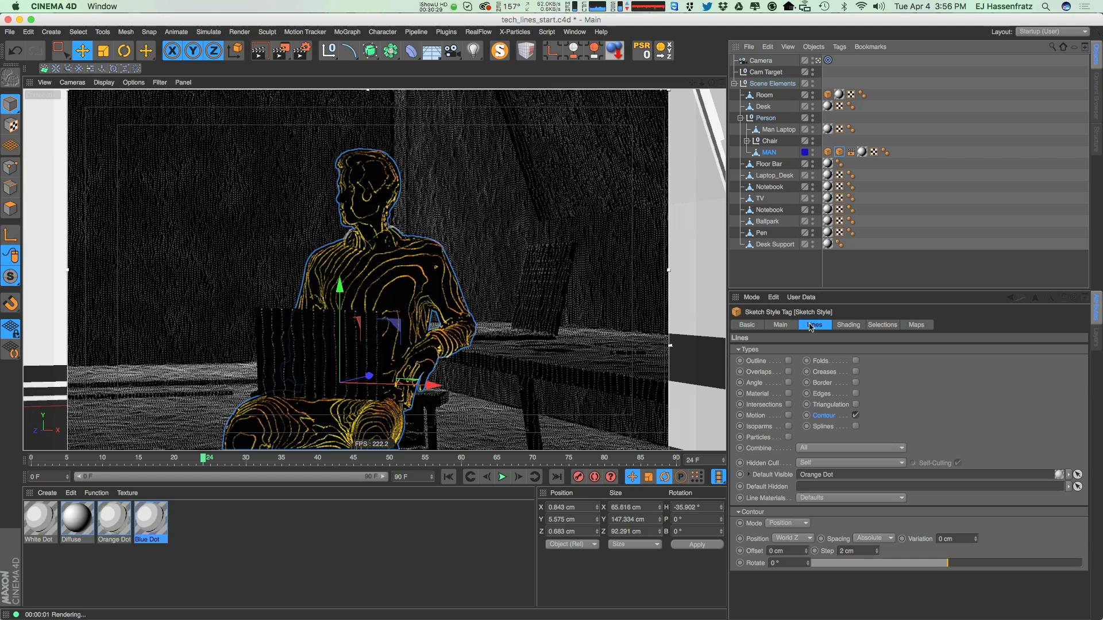
click(827, 152)
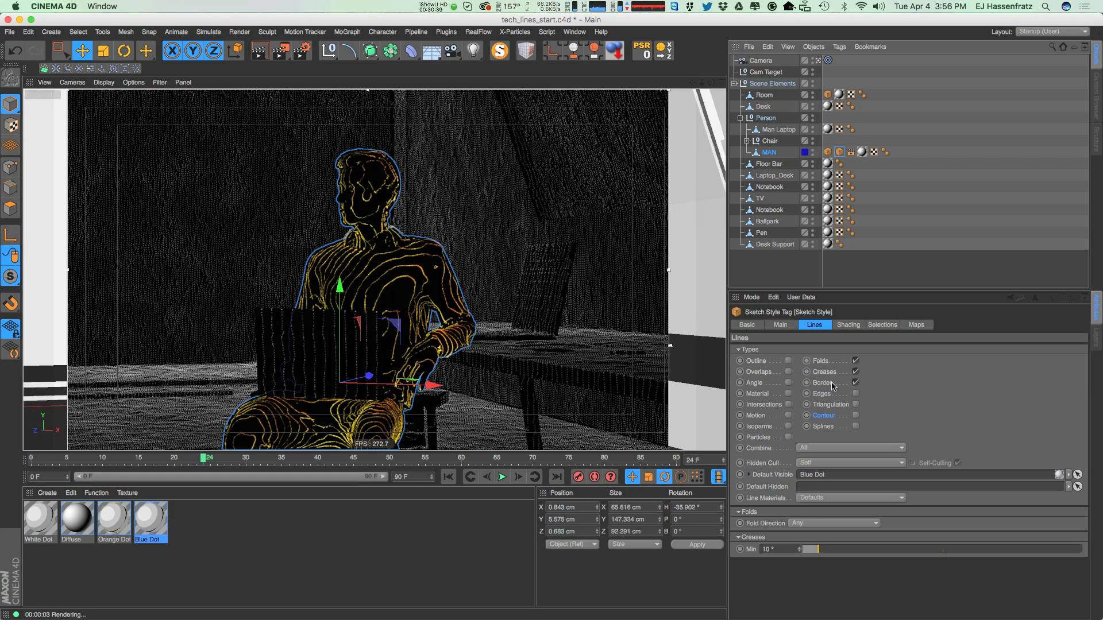
Disable Folds, Creases and Border in the Blue Dot Sketch Style tag and enable Contour instead
click(856, 361)
click(855, 372)
click(856, 382)
click(855, 416)
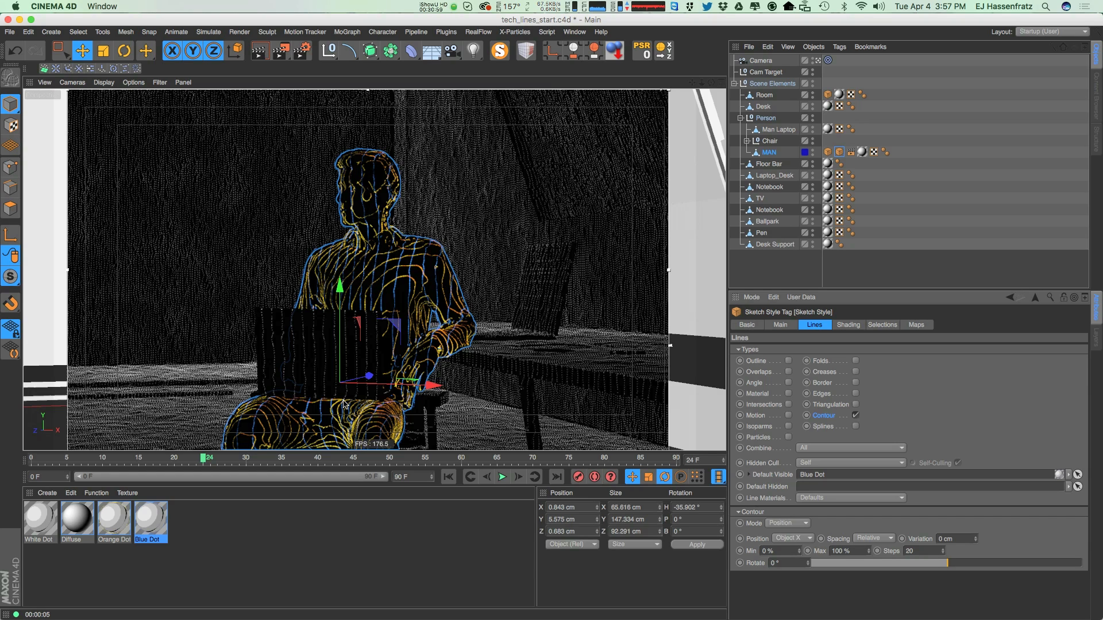
Set the Blue Dot tag's contour position to World Y with Absolute spacing and a 1 cm step
click(802, 538)
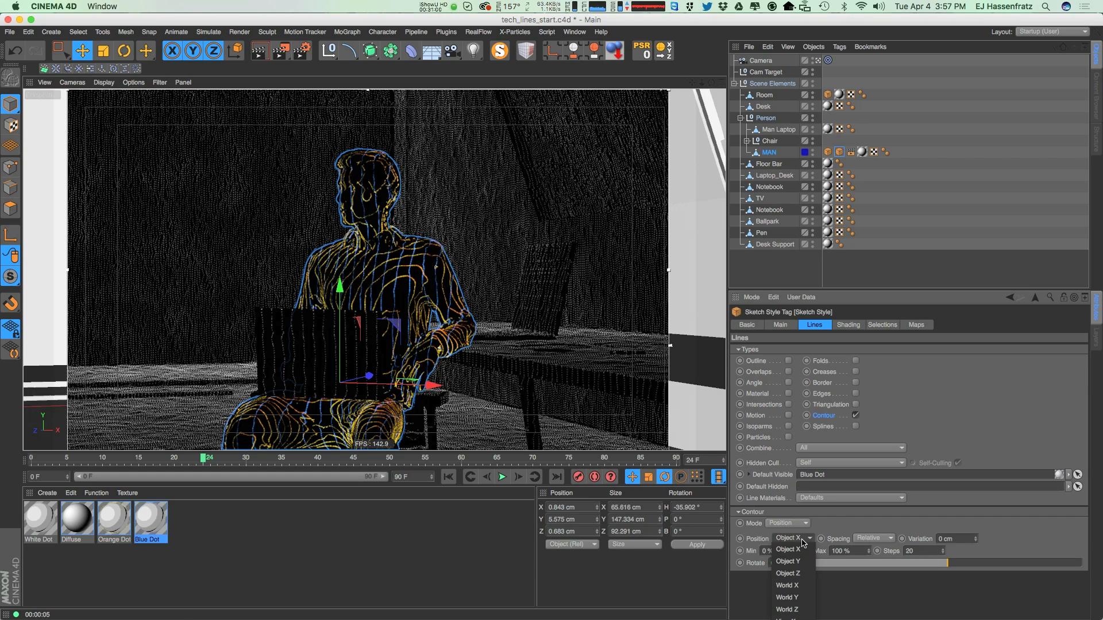
click(807, 597)
click(875, 539)
click(870, 561)
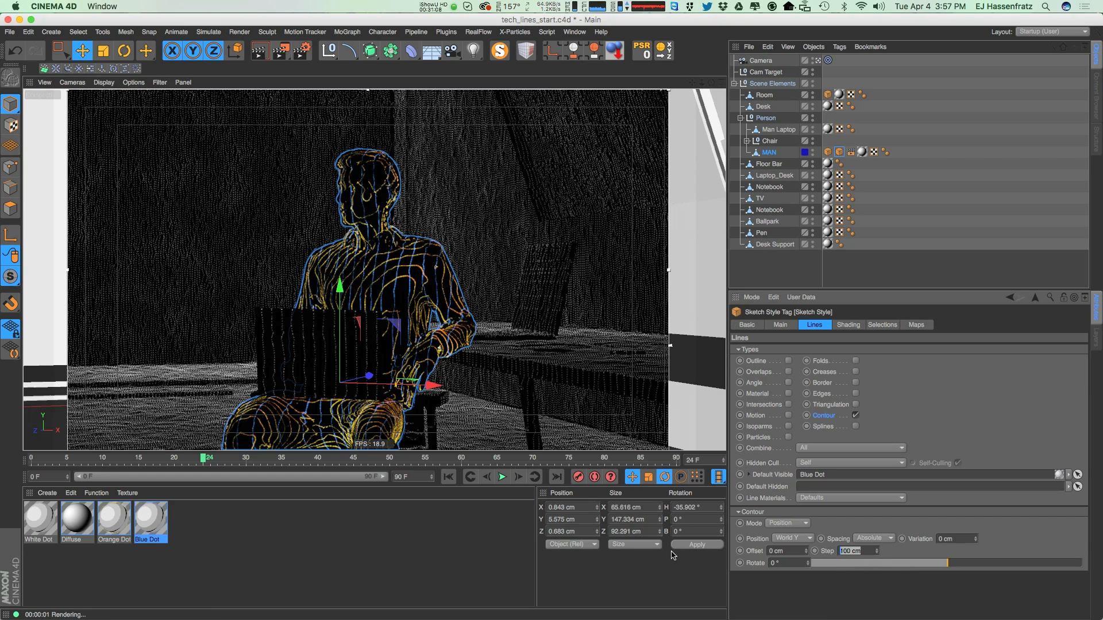
text(1)
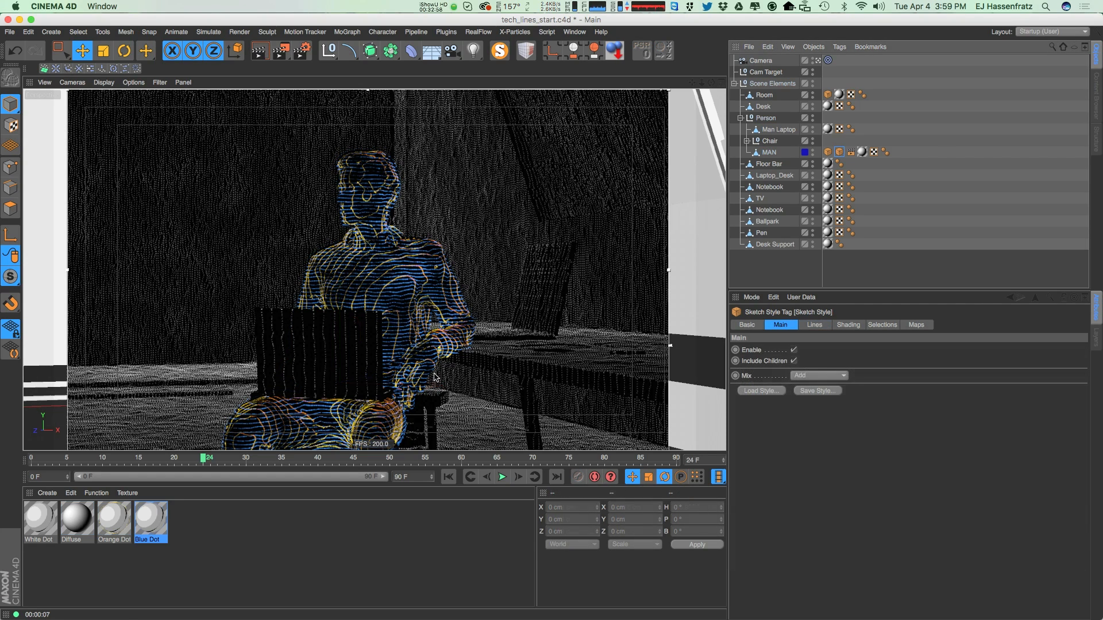
Disable the Noise modifier on the Blue Dot material's thickness and set its thickness to 0.8
double_click(165, 520)
drag(374, 79, 744, 67)
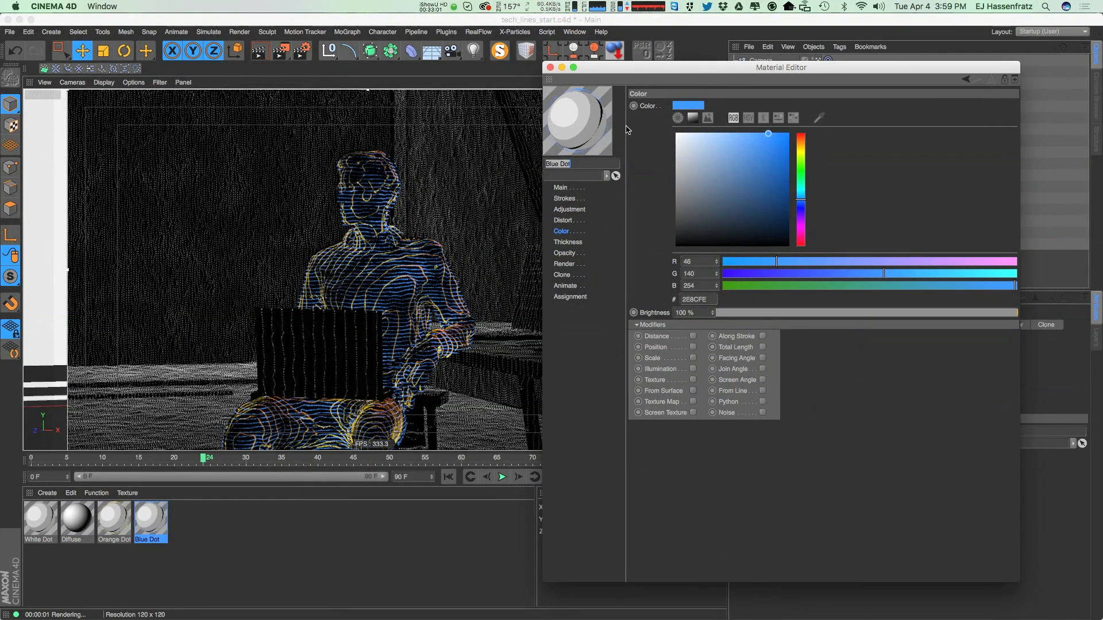
click(567, 242)
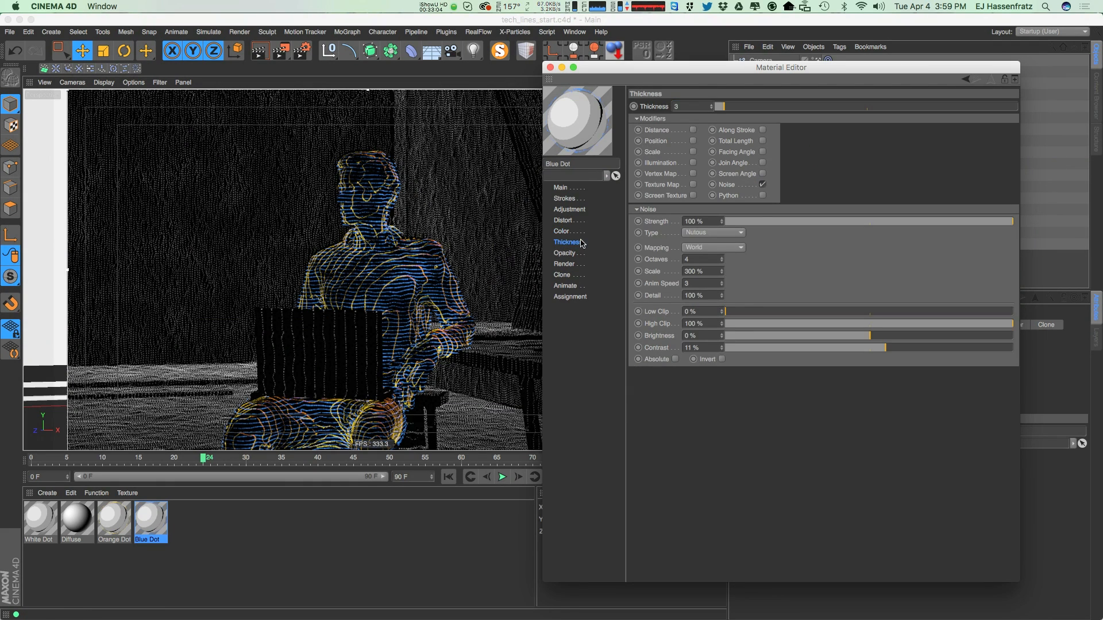
click(695, 106)
click(761, 185)
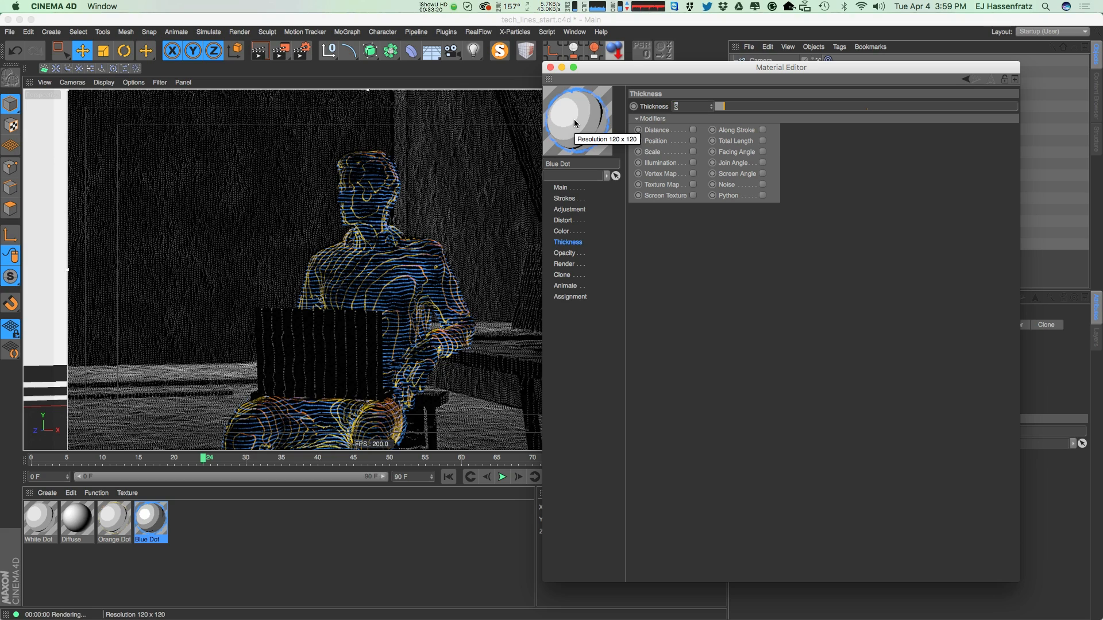
text(0.8)
key(Return)
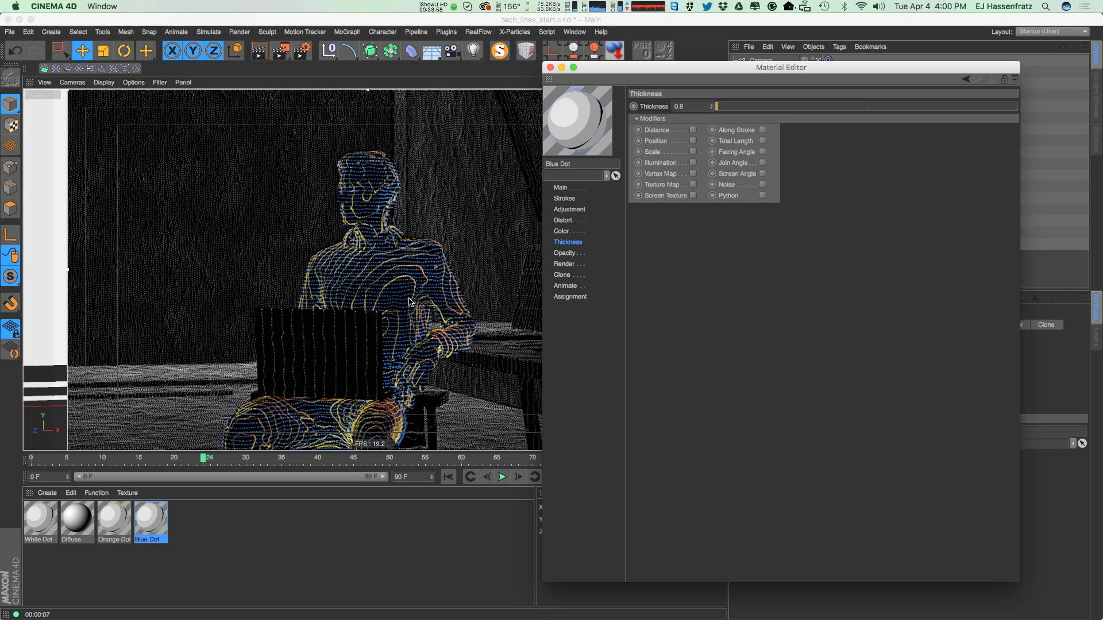
Set Blue Dot's opacity to 60% and change its opacity noise to type Nutous with 14 octaves
click(560, 254)
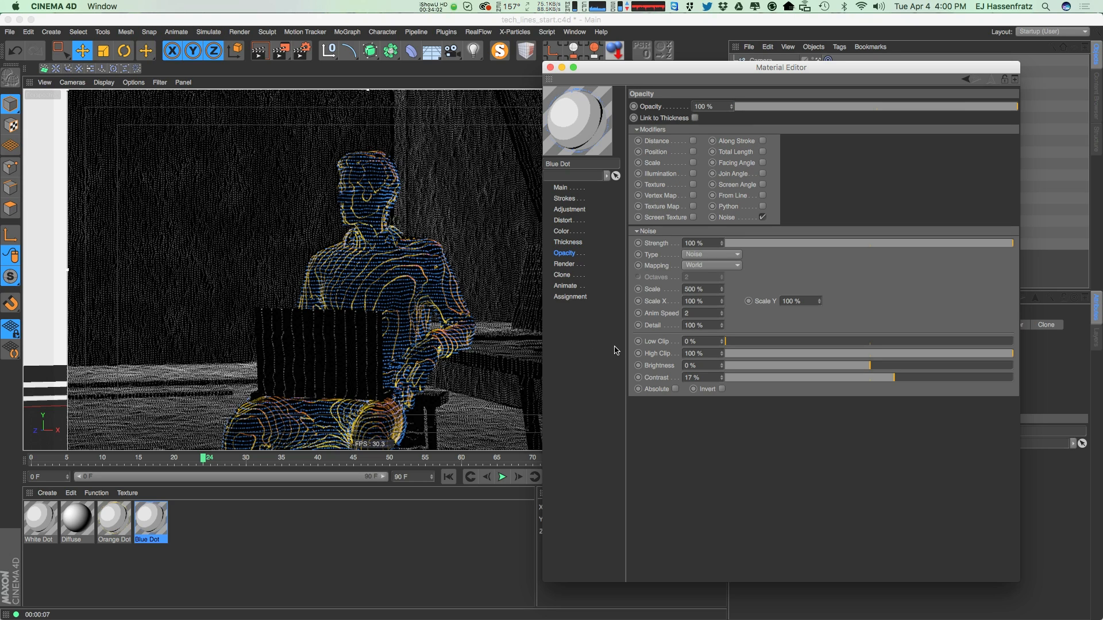
drag(922, 110, 905, 113)
key(super+r)
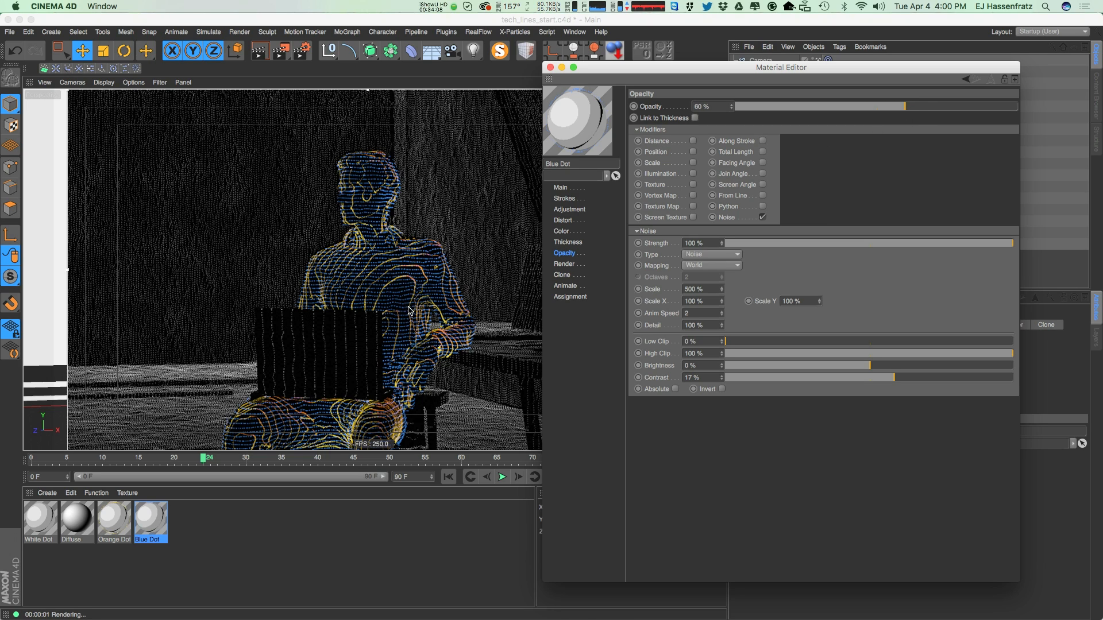
click(724, 254)
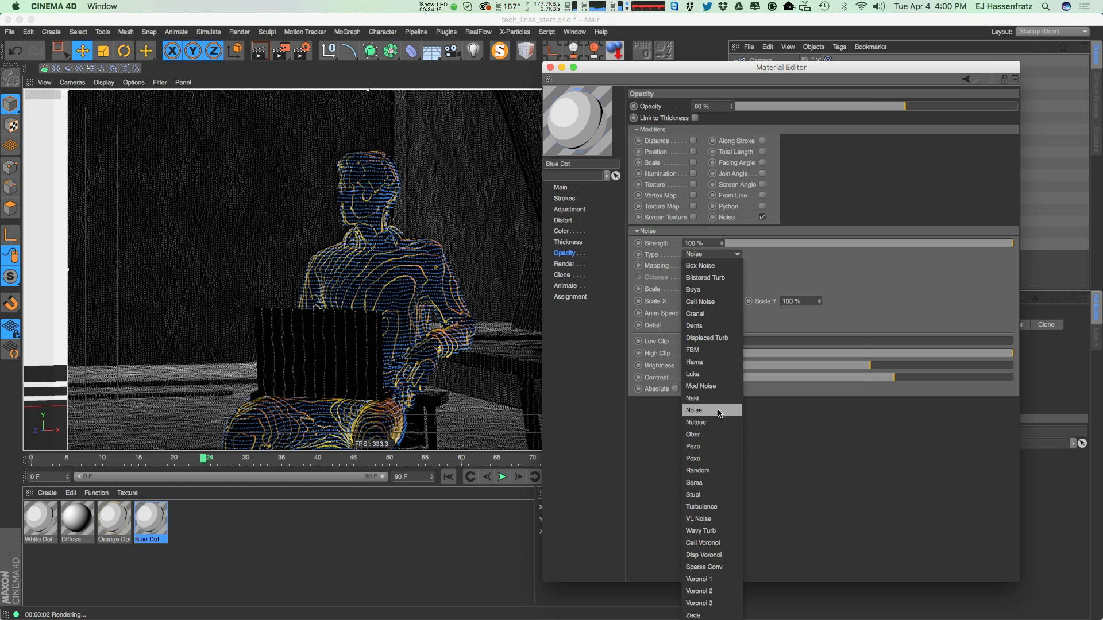
click(707, 423)
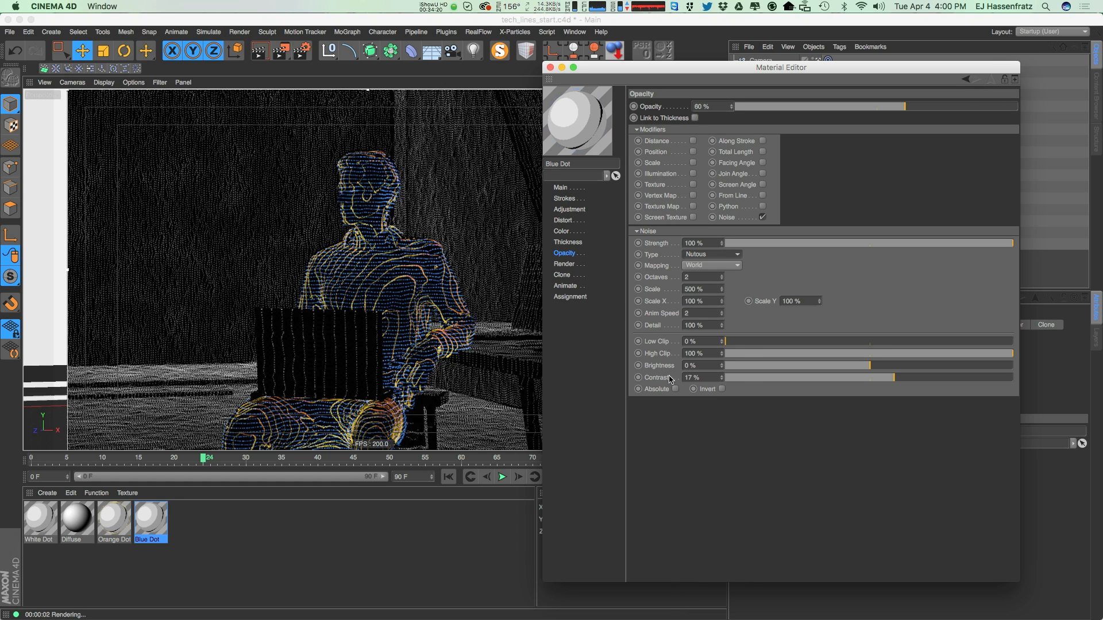
click(695, 277)
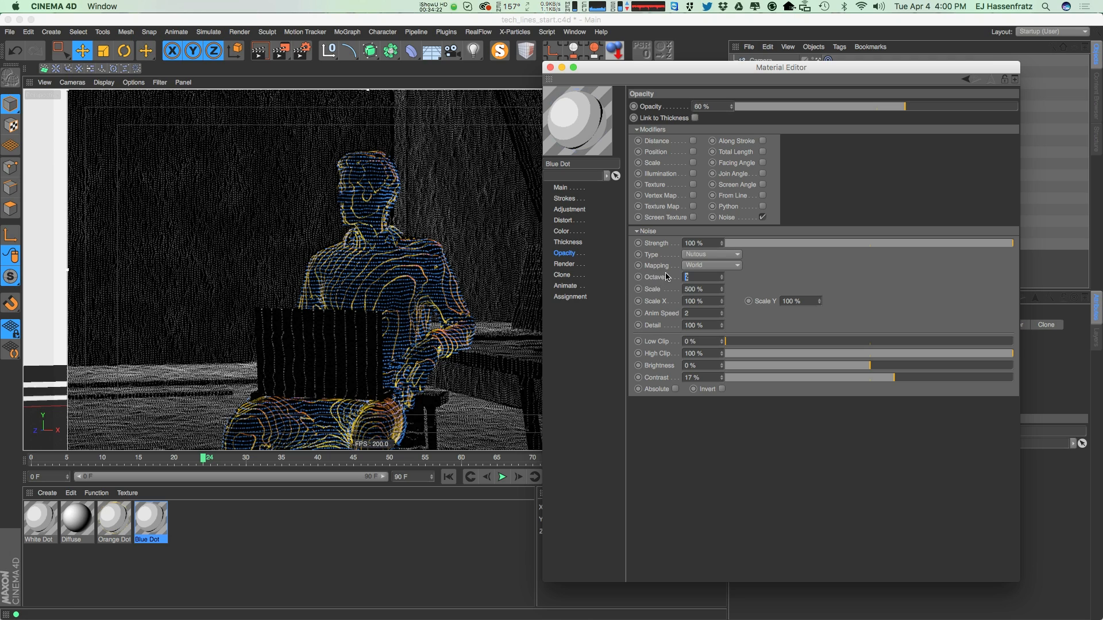
text(14)
key(Return)
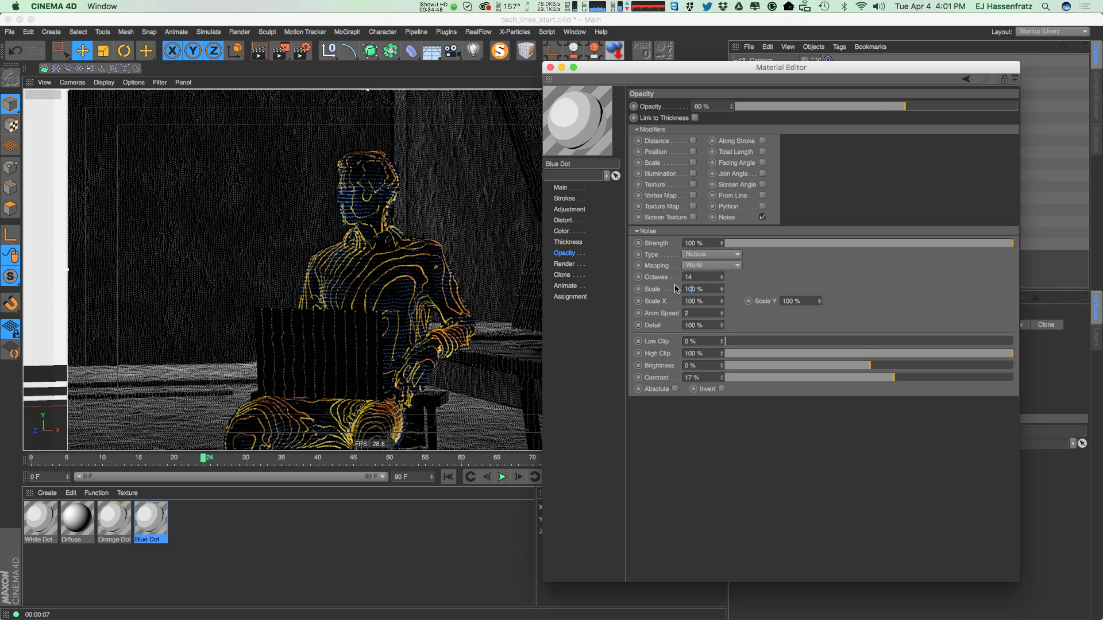
Set Blue Dot's opacity noise scale to 180% and its opacity to 70%
text(8)
key(Return)
click(919, 109)
click(931, 107)
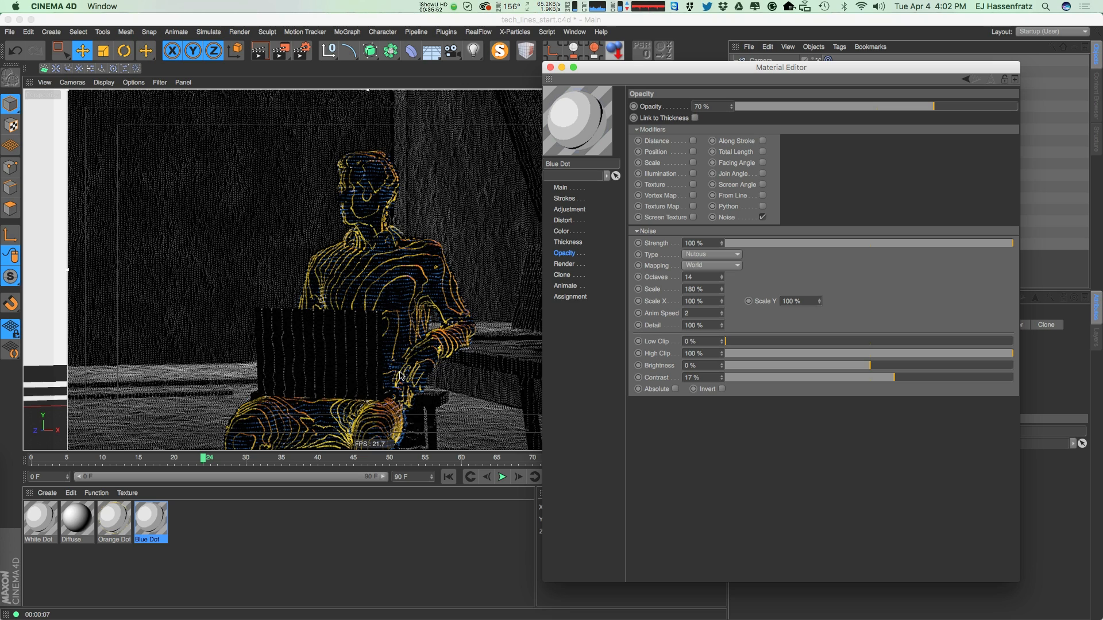
Set Blue Dot's distortion to displace 6, noise type Blistered Turb and contrast 25%, and close the material editor
click(578, 221)
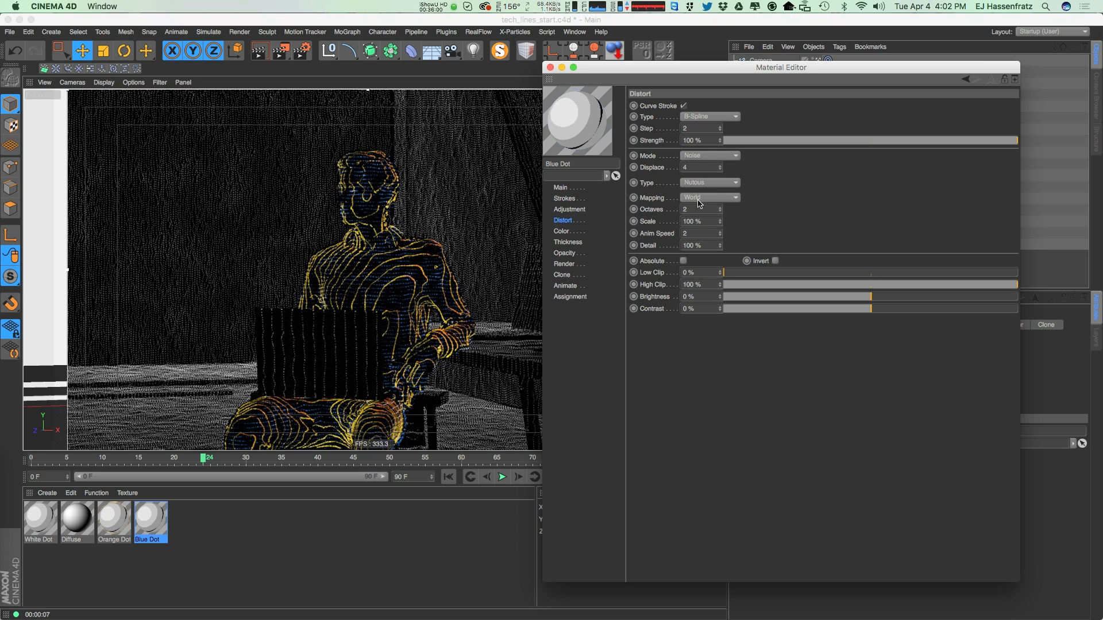
click(706, 167)
text(6)
key(Return)
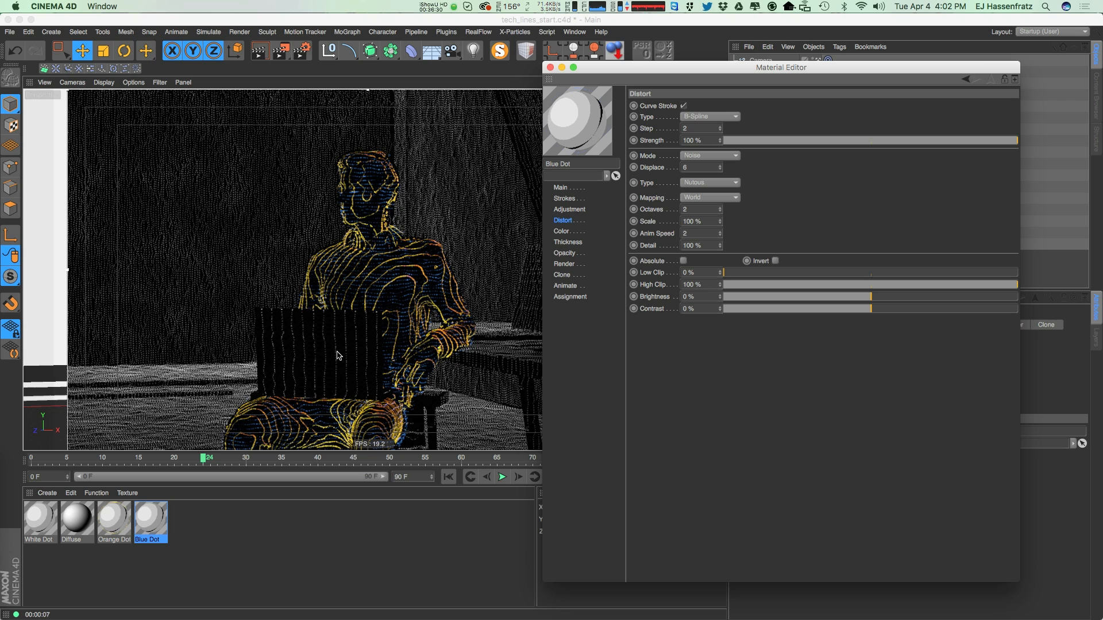
click(699, 183)
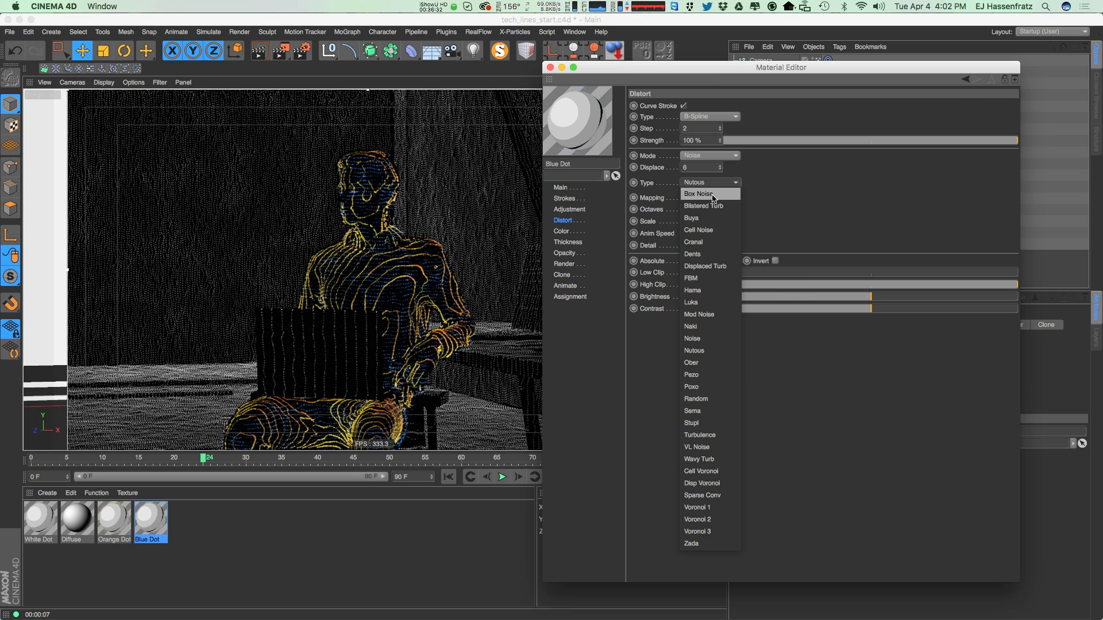
click(723, 206)
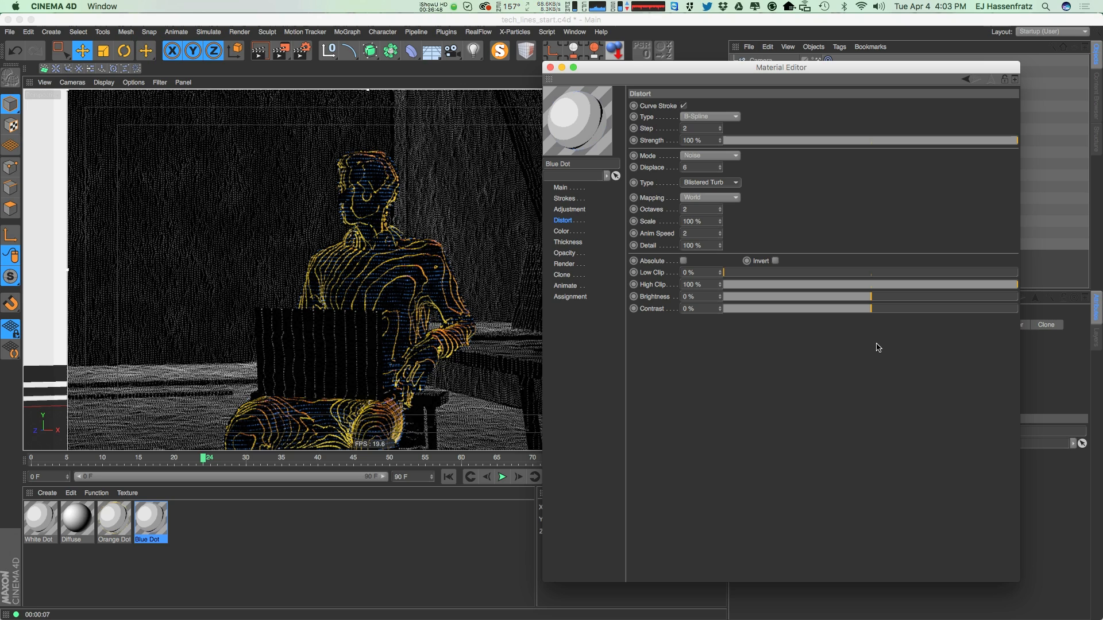
drag(899, 310, 909, 311)
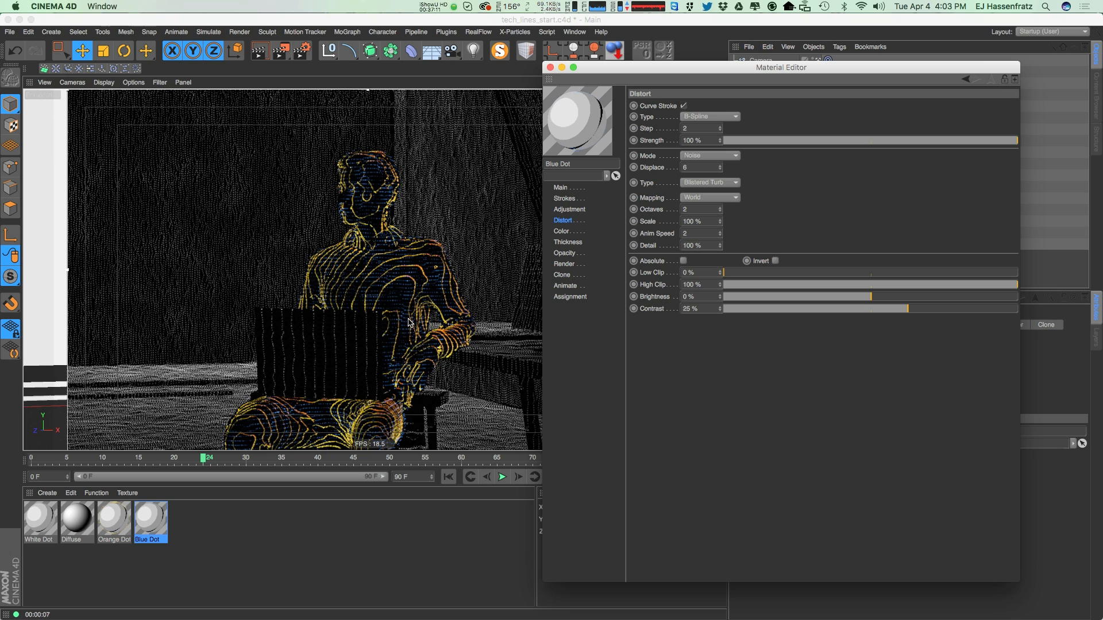
click(398, 83)
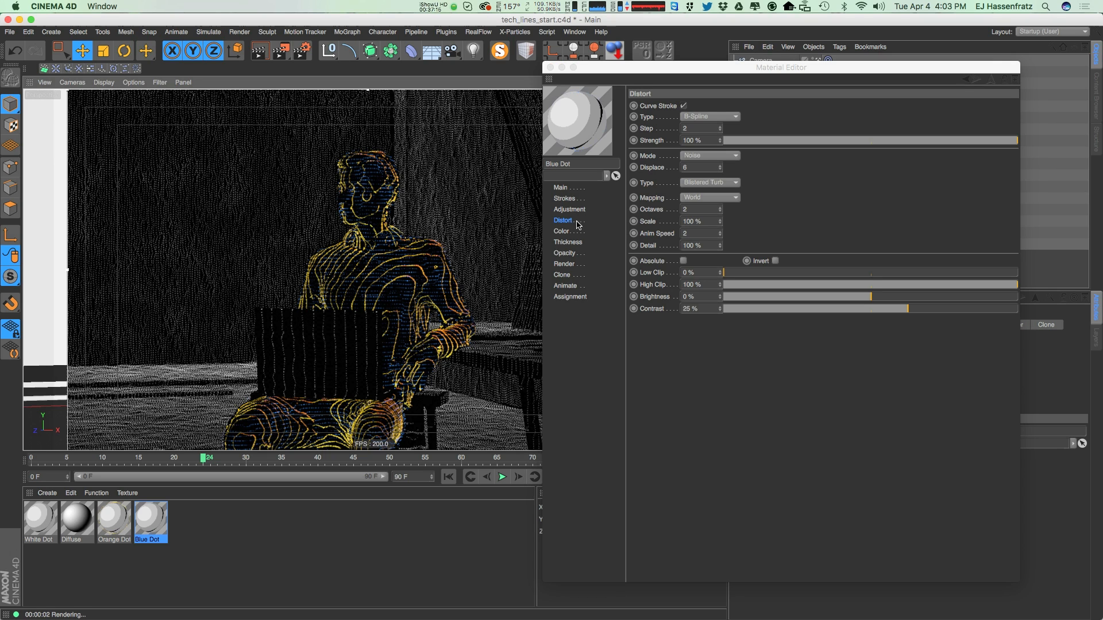
click(549, 67)
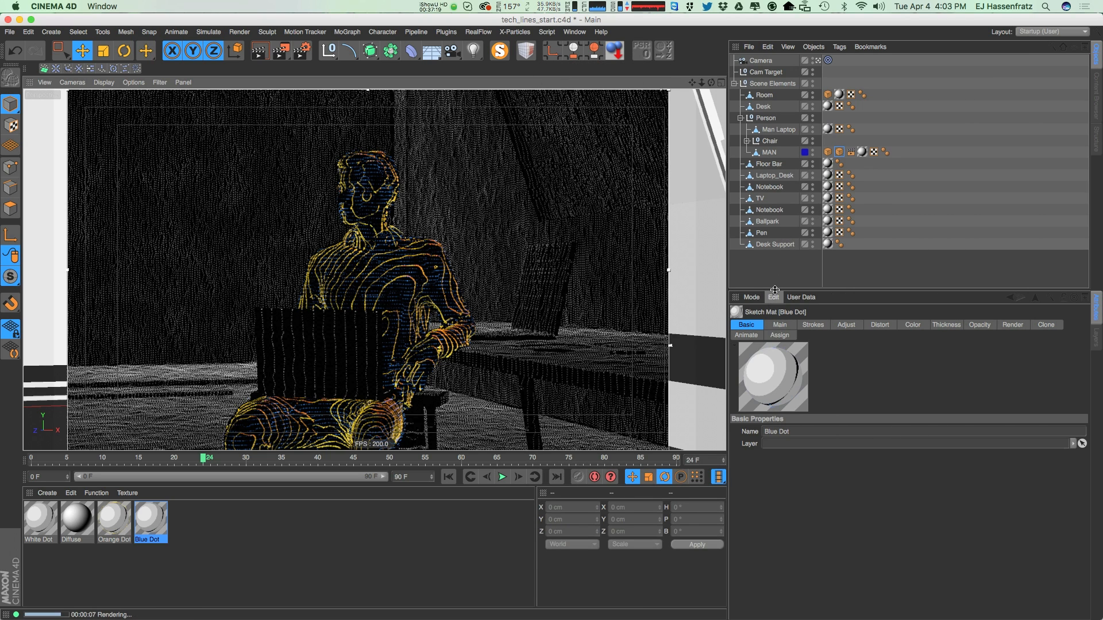
Duplicate the Orange Dot material and rename the copy Scene Orange Dot
mouse_move(120, 522)
ctrl+mouse_down()
mouse_move(209, 547)
mouse_move(187, 537)
ctrl+mouse_up()
double_click(187, 530)
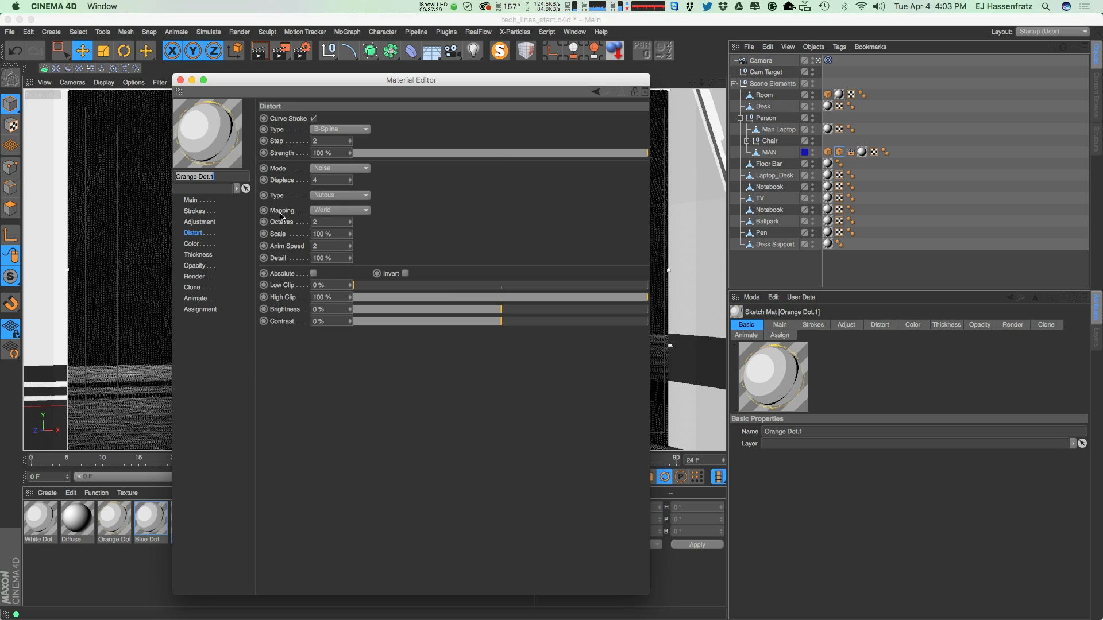
drag(214, 176, 192, 181)
text(Scene)
key(Return)
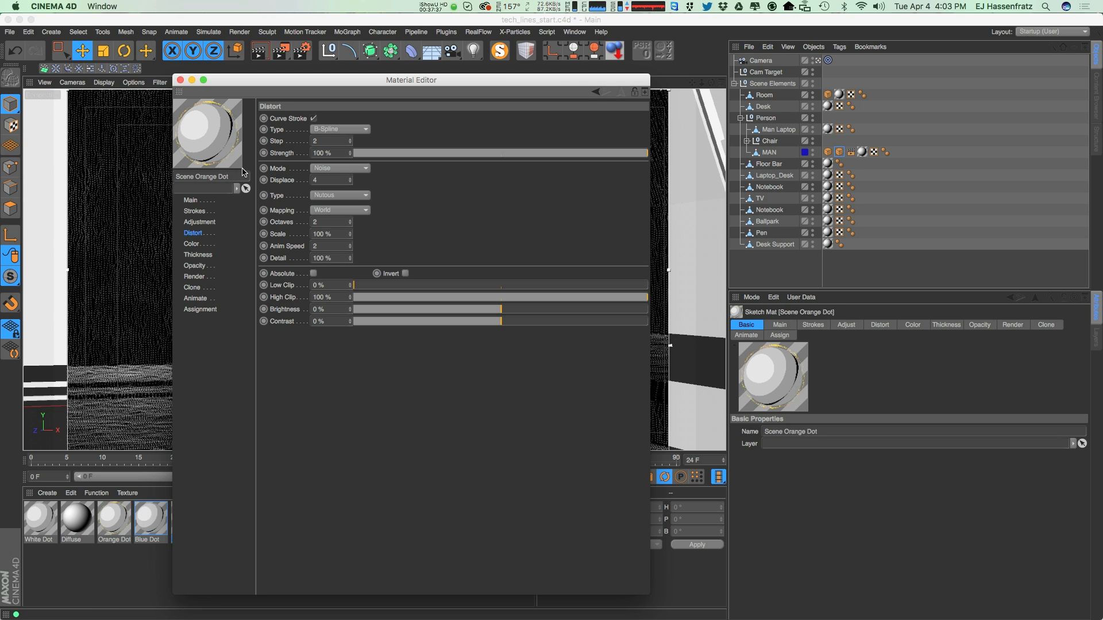
click(180, 80)
Examine the global Sketch and Toon line types, default material and contour options in the render settings
click(504, 222)
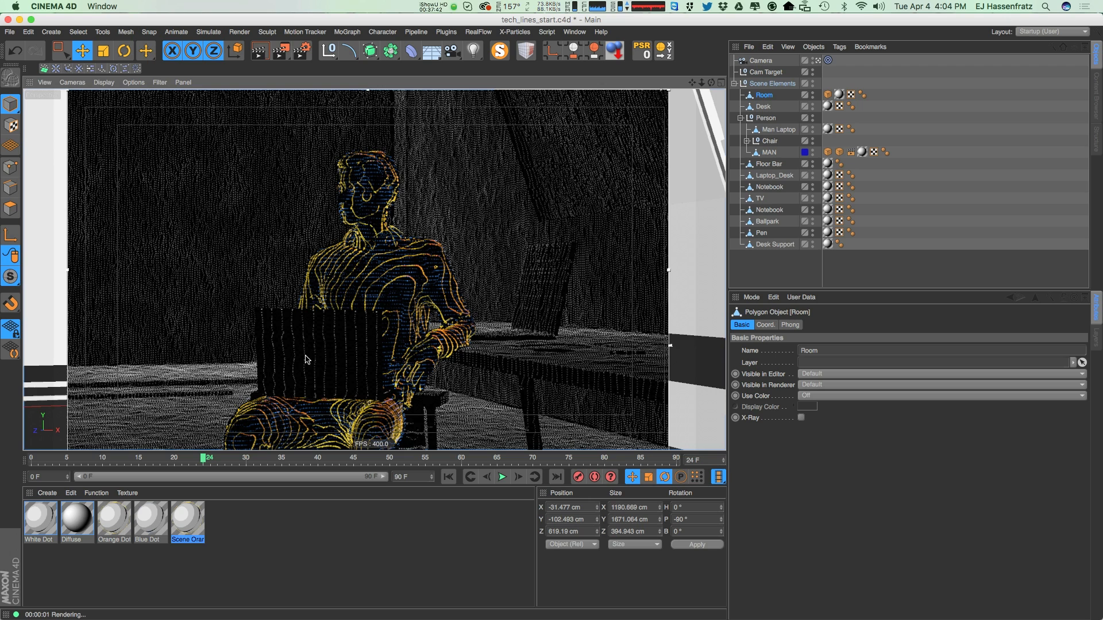
click(302, 51)
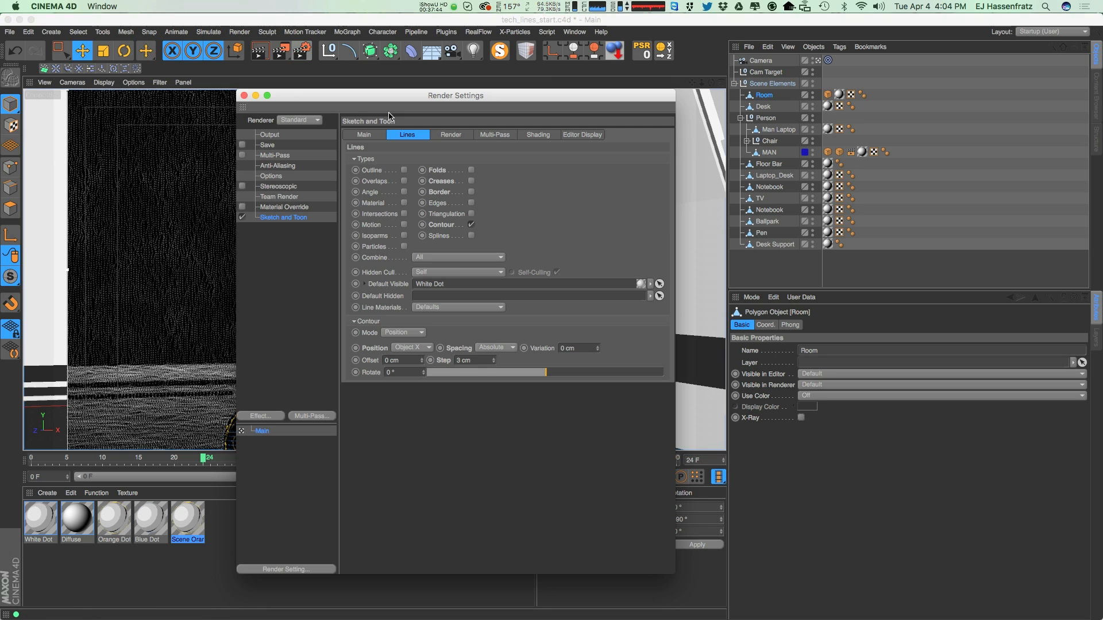
drag(416, 106, 583, 115)
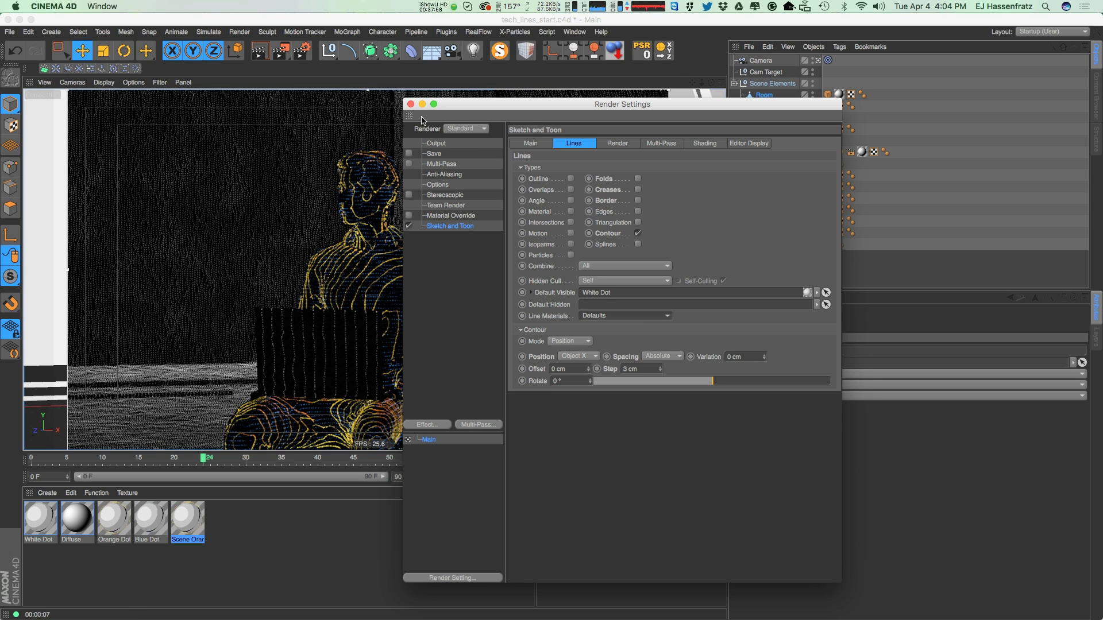
click(410, 104)
drag(779, 268, 751, 185)
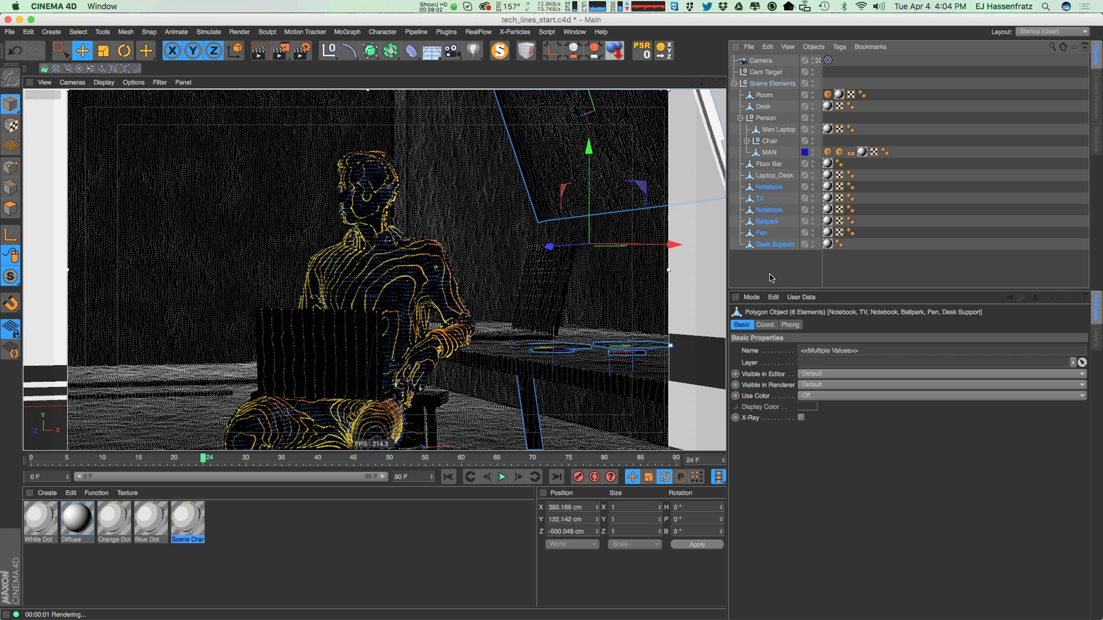
drag(176, 527, 772, 274)
click(769, 270)
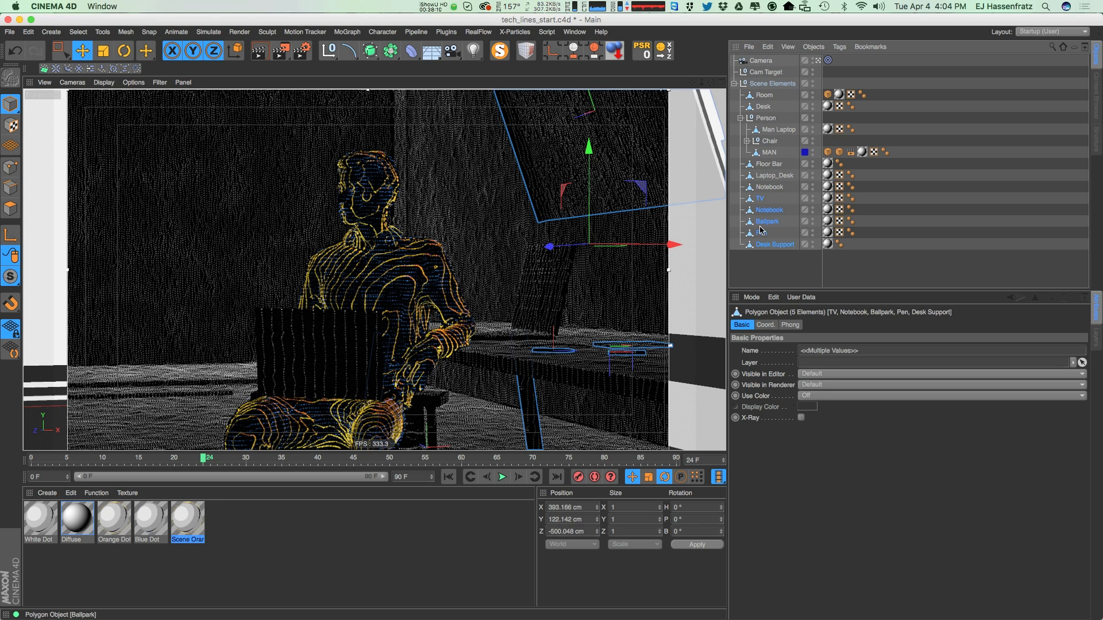
click(773, 275)
Apply Scene Orange Dot to the TV, Laptop_Desk, Room, Desk and Floor Bar objects together
click(580, 197)
shift+click(548, 280)
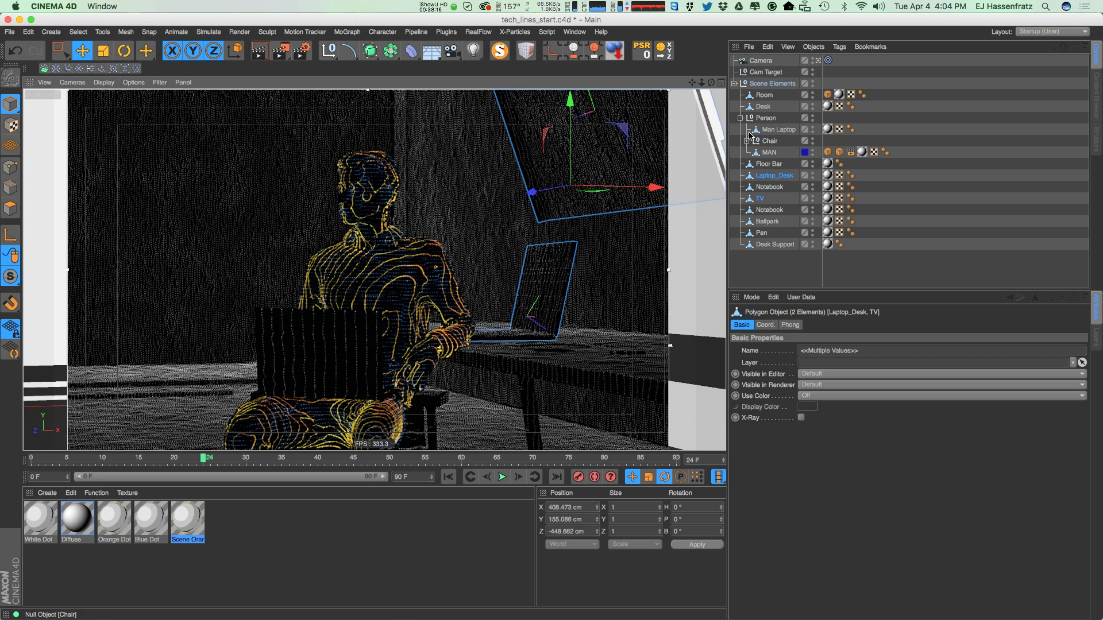
shift+click(764, 95)
shift+click(764, 106)
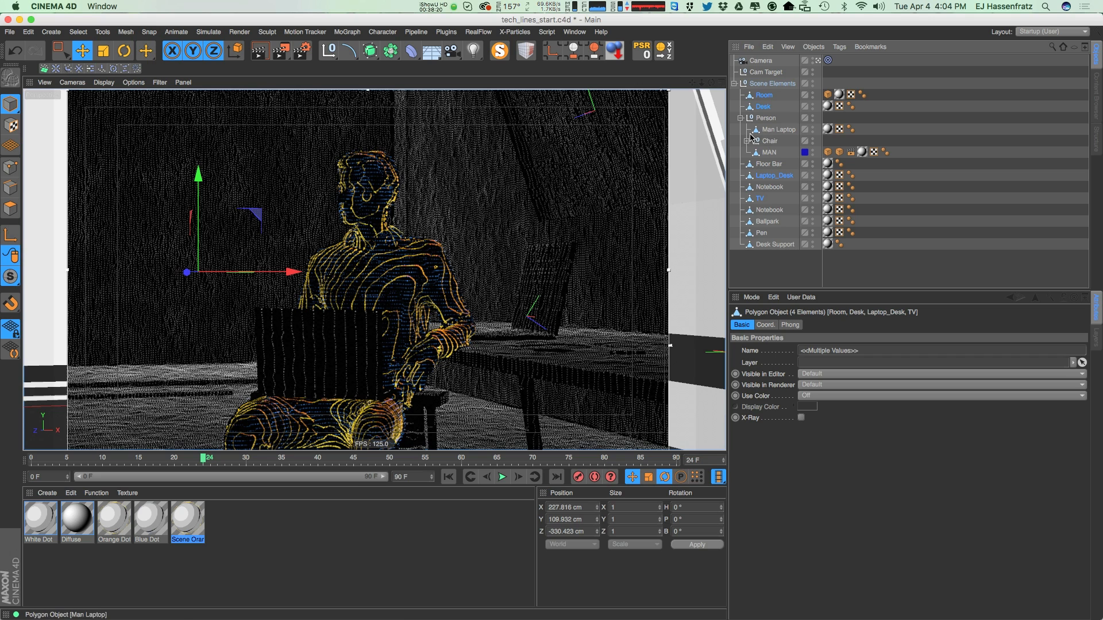
key(ctrl+r)
shift+click(777, 165)
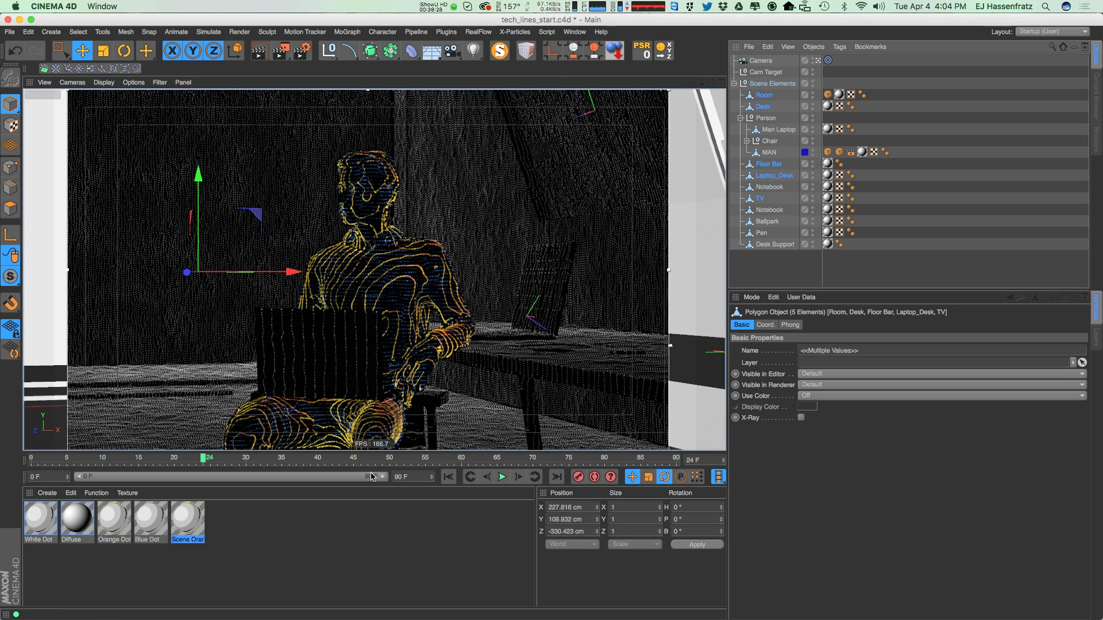
right_click(192, 524)
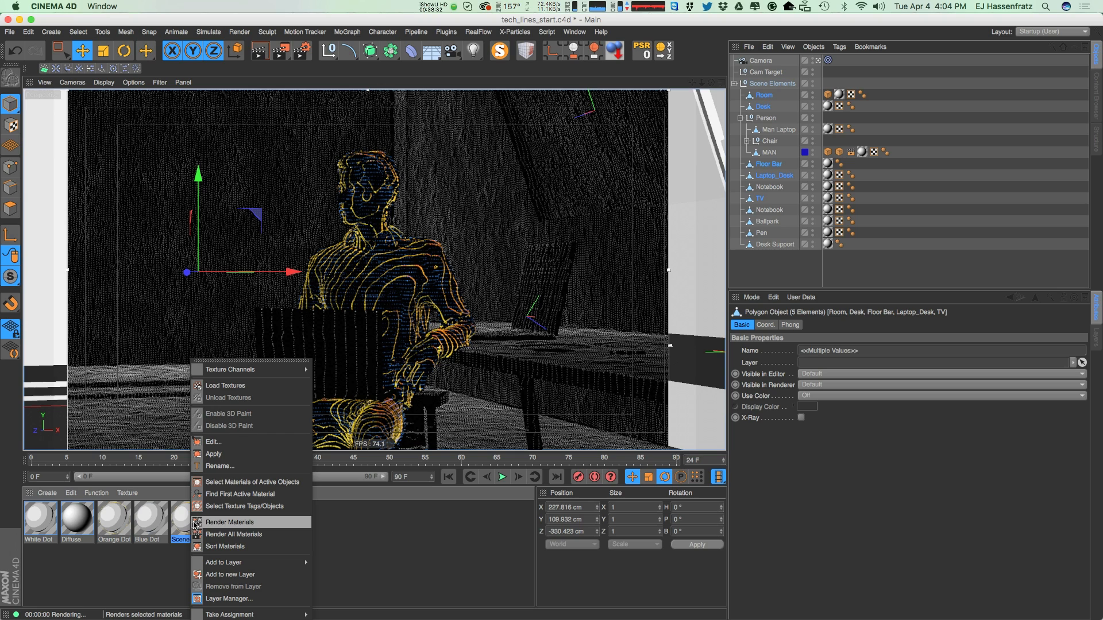
click(229, 455)
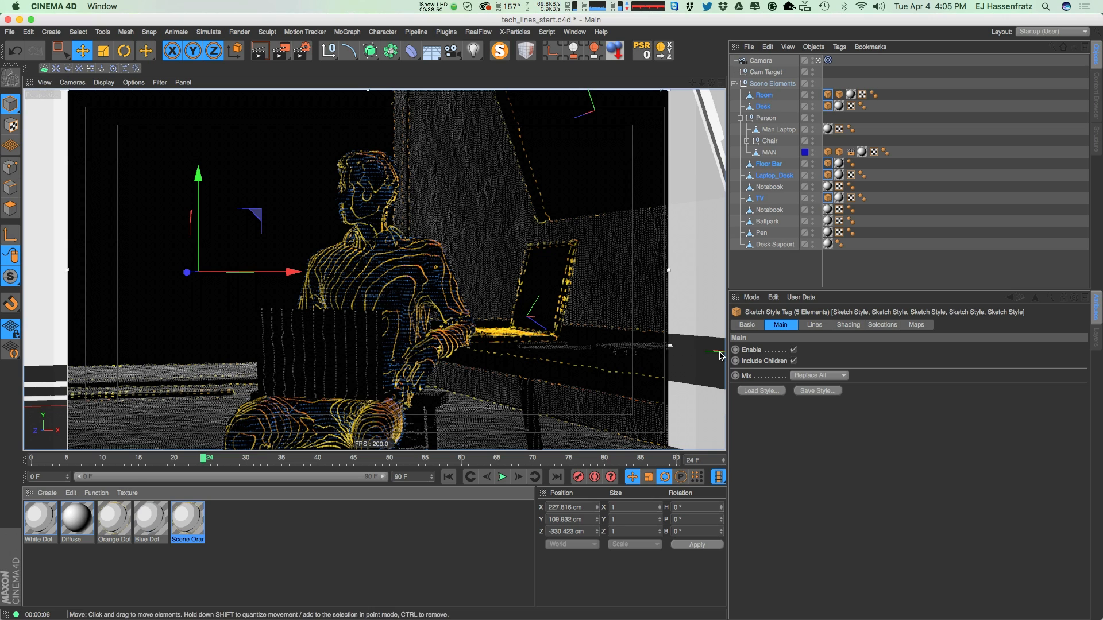
Set the Mix mode of the five new Sketch Style tags to Add
click(822, 377)
click(822, 412)
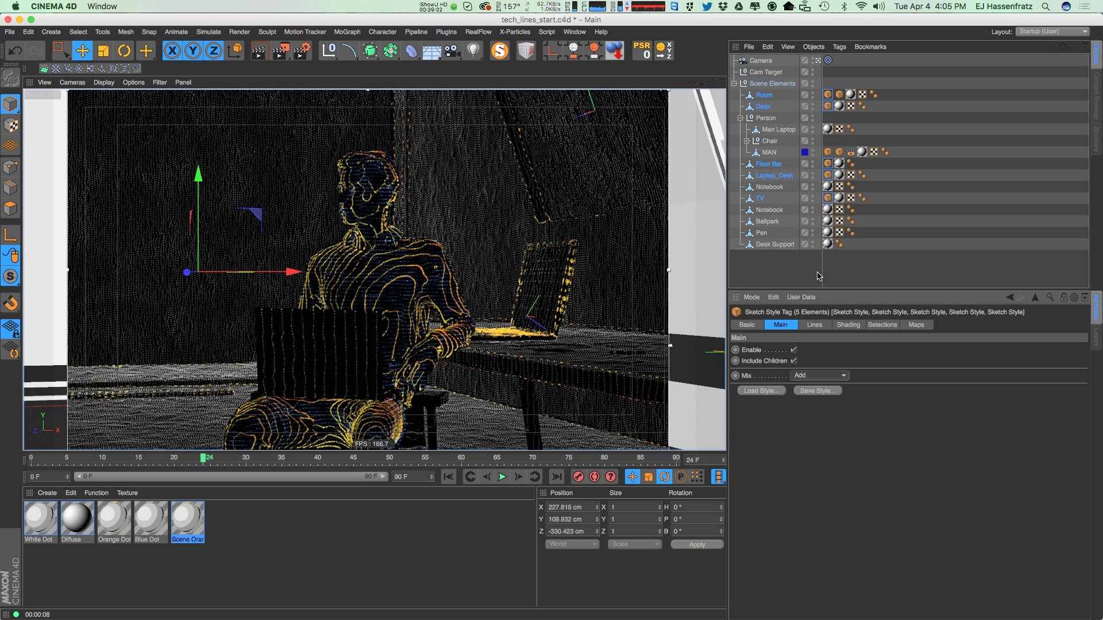
click(853, 325)
Disable Folds, Creases and Border on the five Scene Orange Dot style tags and enable Contour instead
click(814, 324)
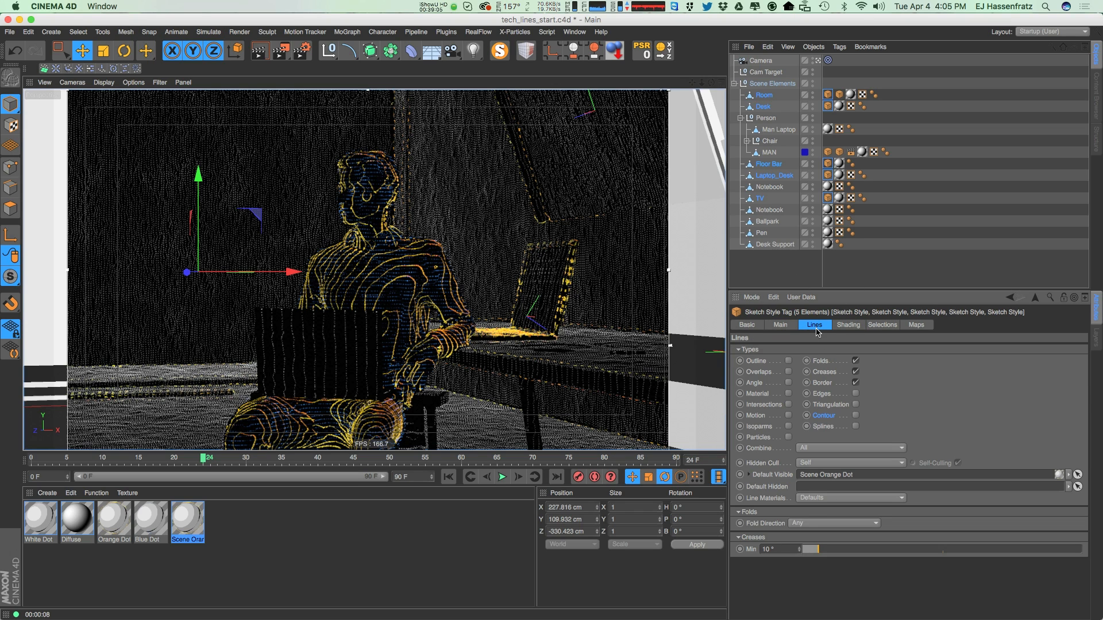
click(856, 361)
click(856, 383)
click(856, 383)
click(856, 372)
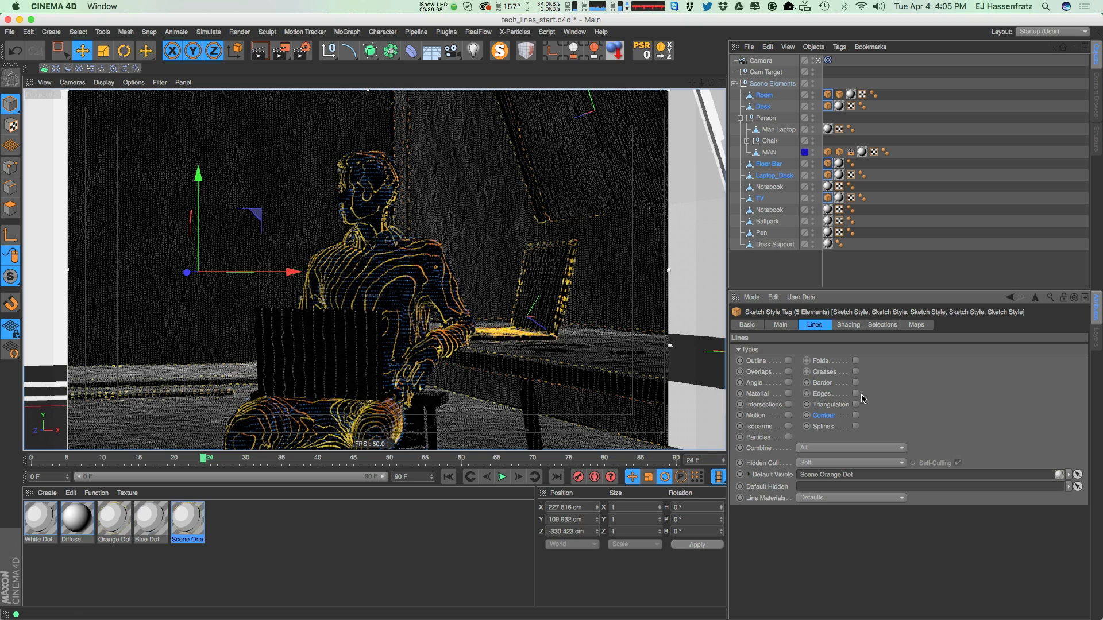
click(855, 416)
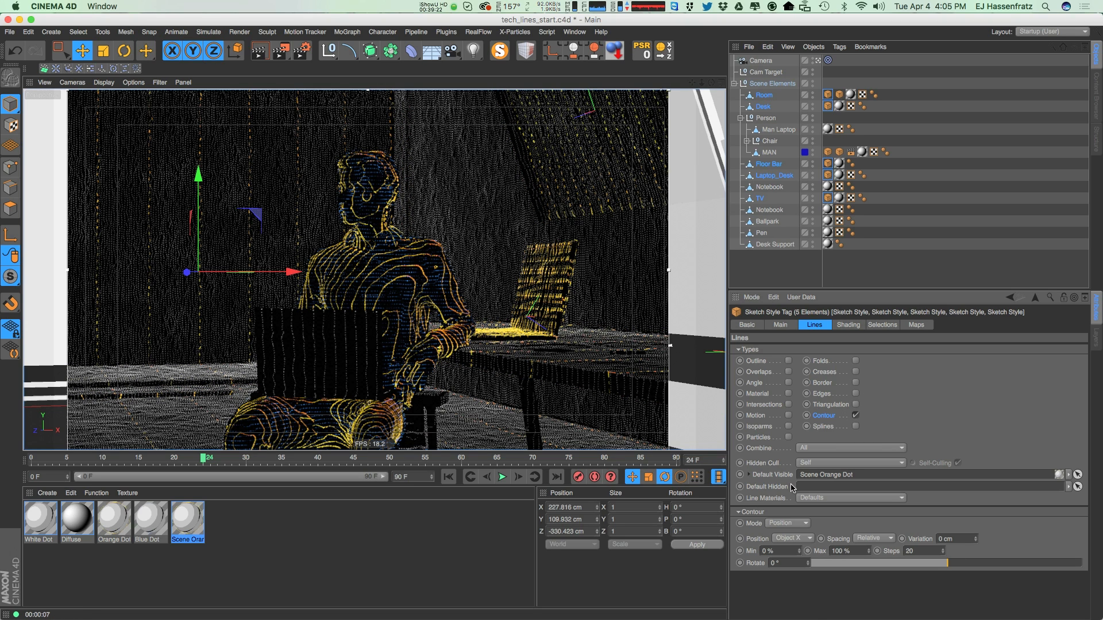
Set the contours of the five Scene Orange Dot style tags to World X position, Absolute spacing and a 40 cm step
click(792, 538)
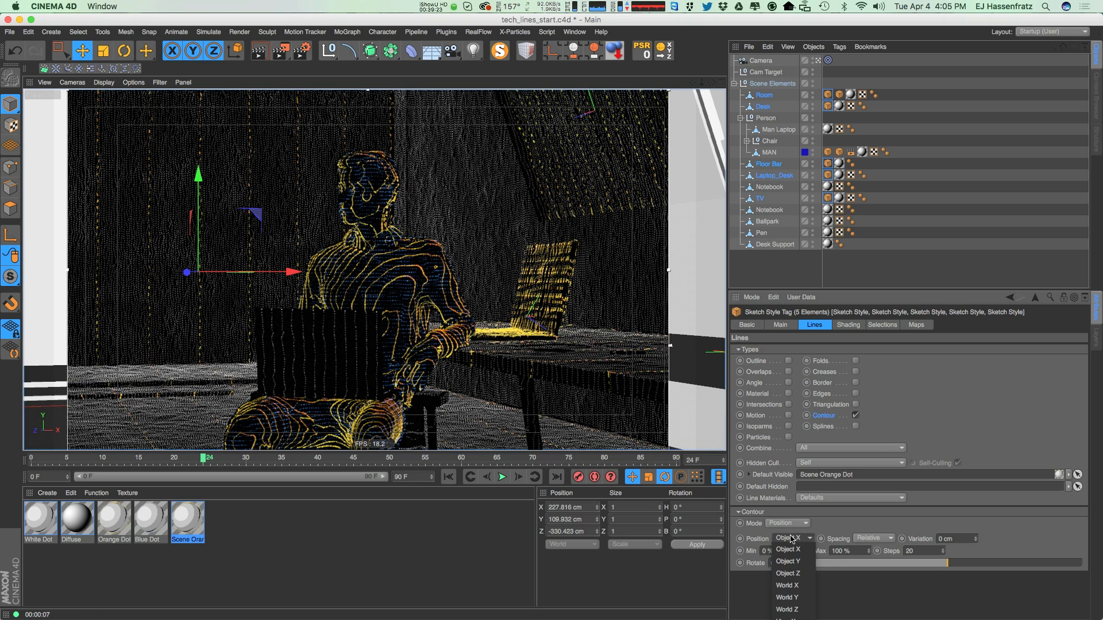
click(787, 586)
click(873, 538)
click(871, 562)
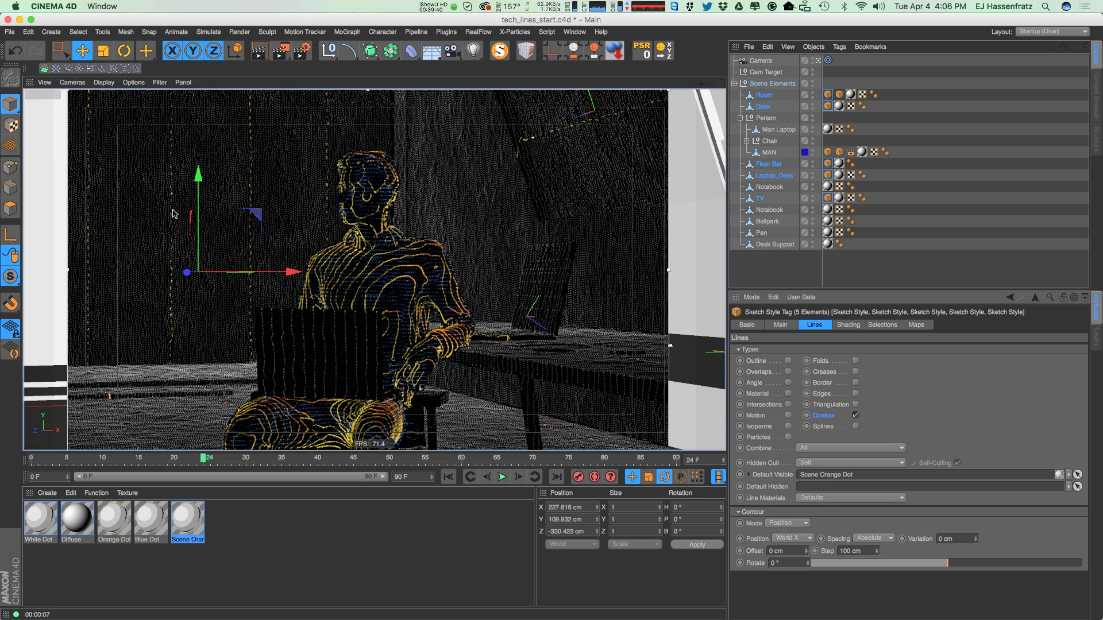
click(868, 551)
text(40)
key(Return)
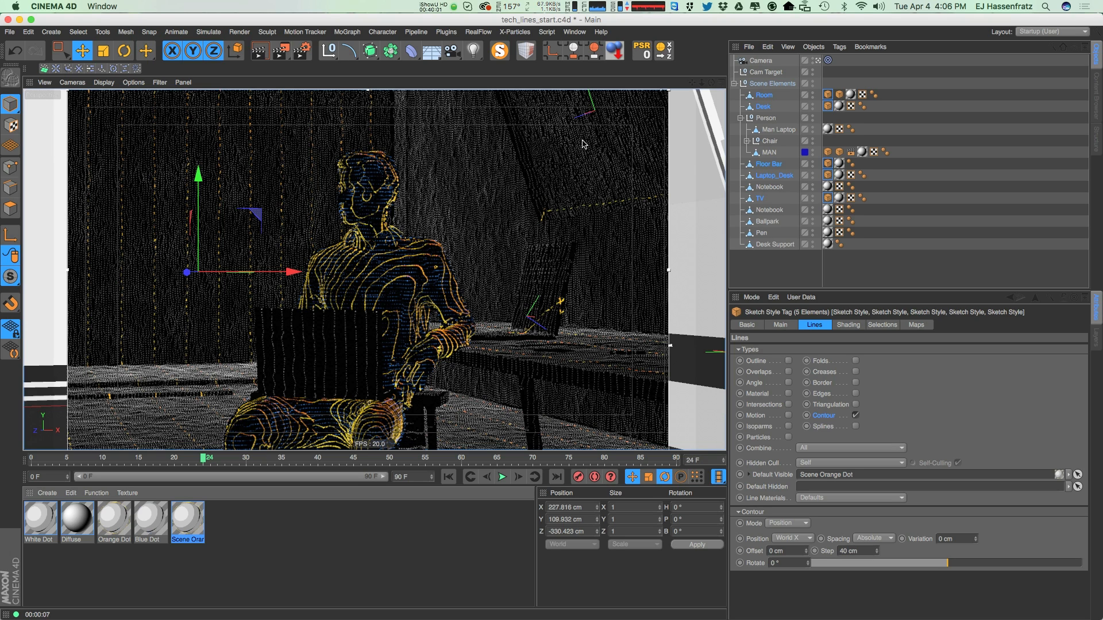
Switch the contour position of the five style tags to Object X and re-render the view
click(803, 539)
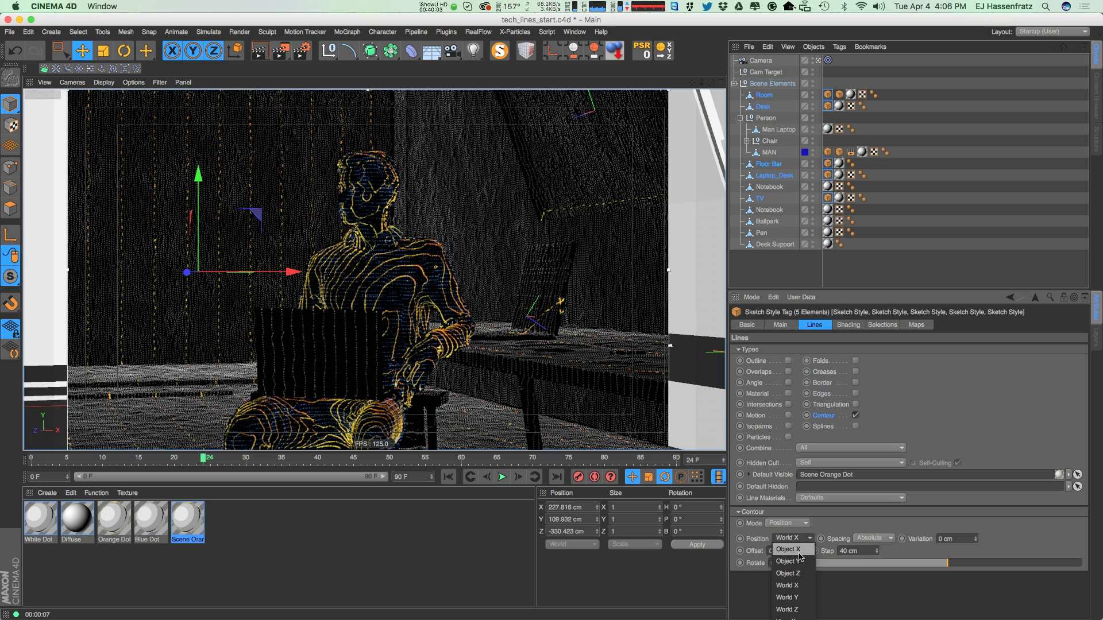
click(805, 561)
key(super+r)
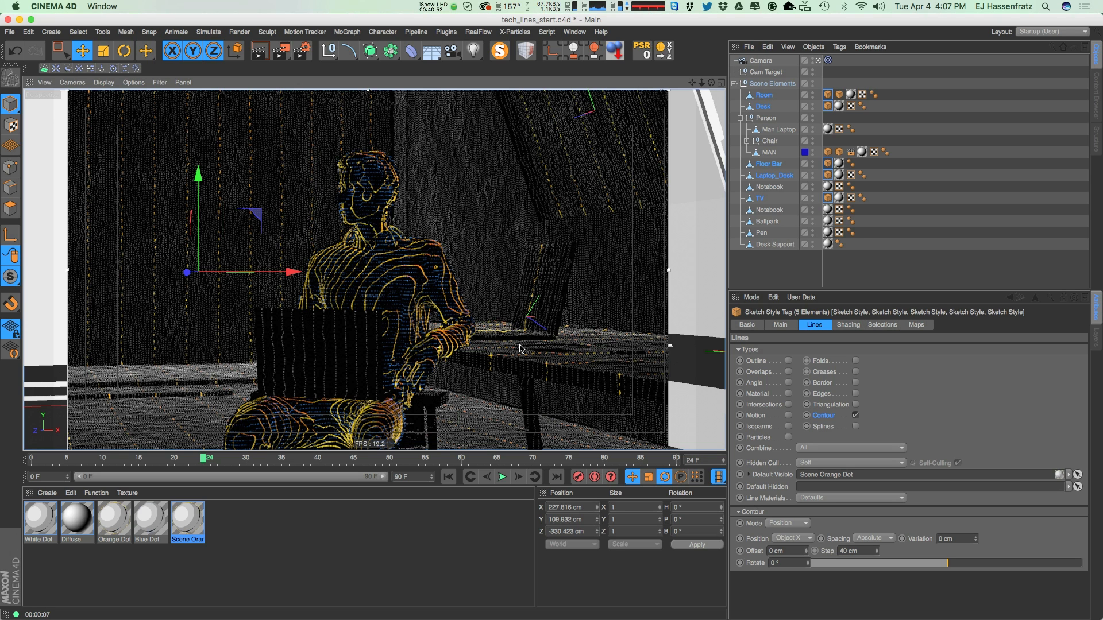
Set the contour position of the Desk's Sketch Style tag to World X
click(602, 362)
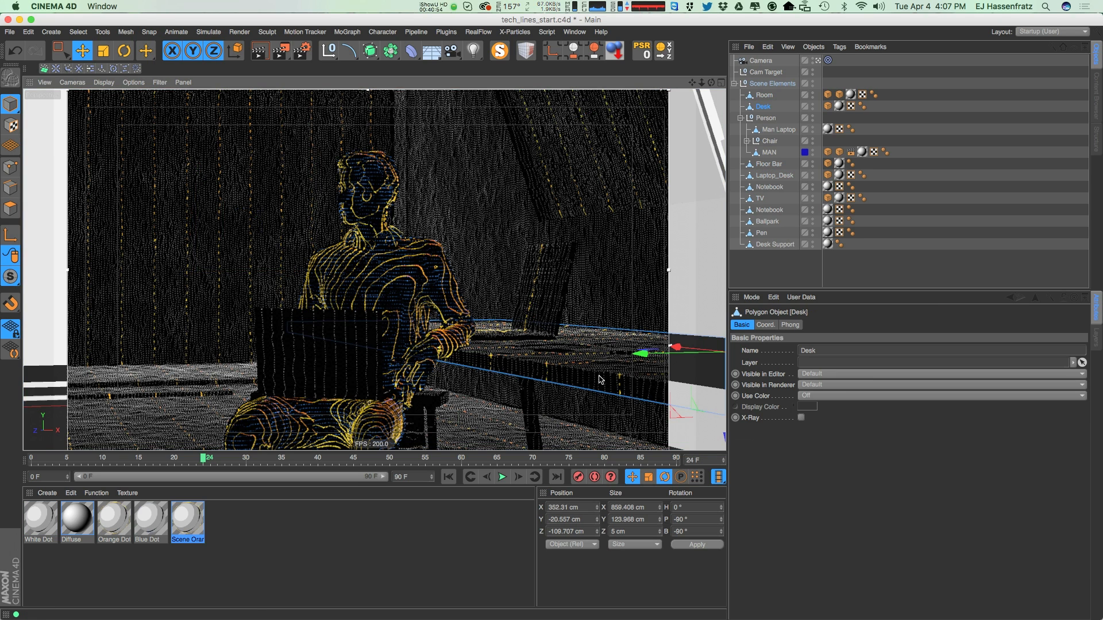
click(827, 106)
click(788, 540)
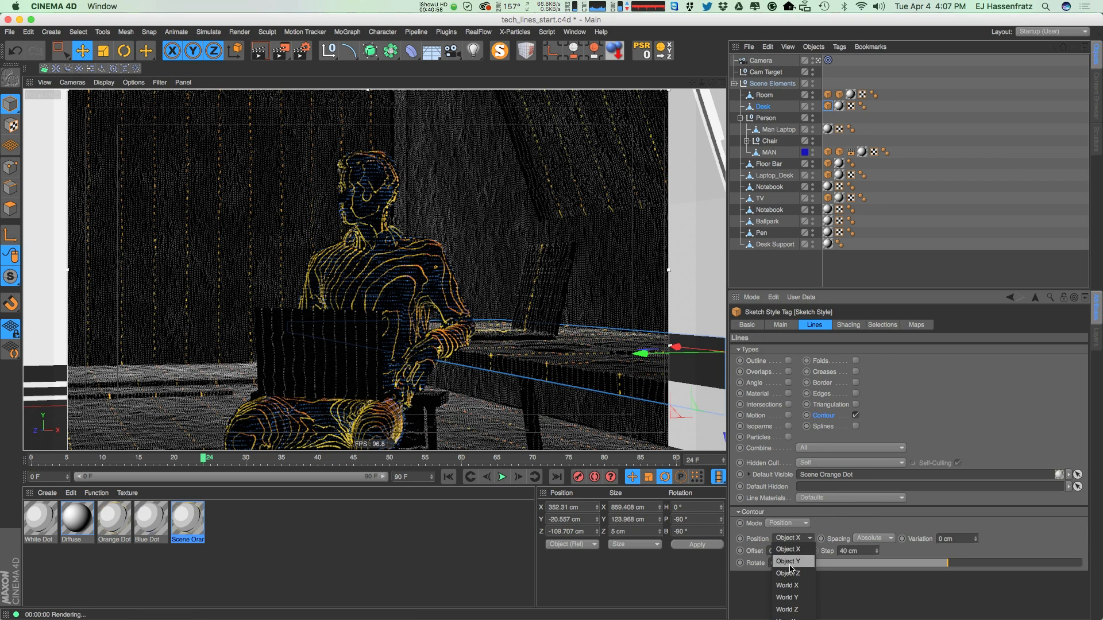
click(797, 582)
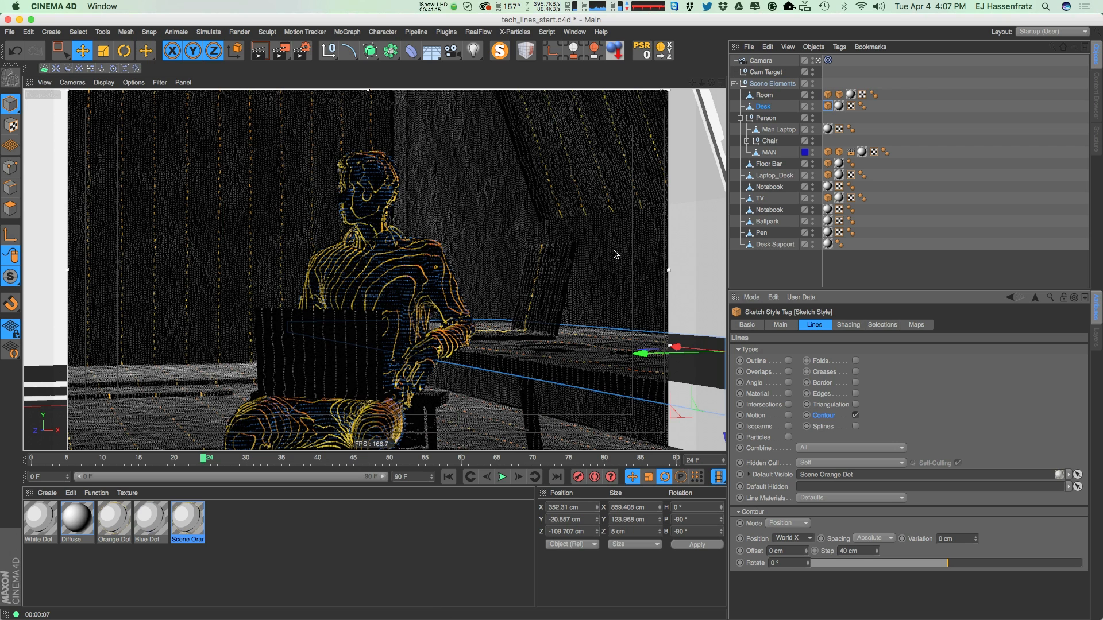
Set the contours of the Laptop_Desk's Sketch Style tag to World X position with a 10 cm step
click(544, 300)
click(828, 175)
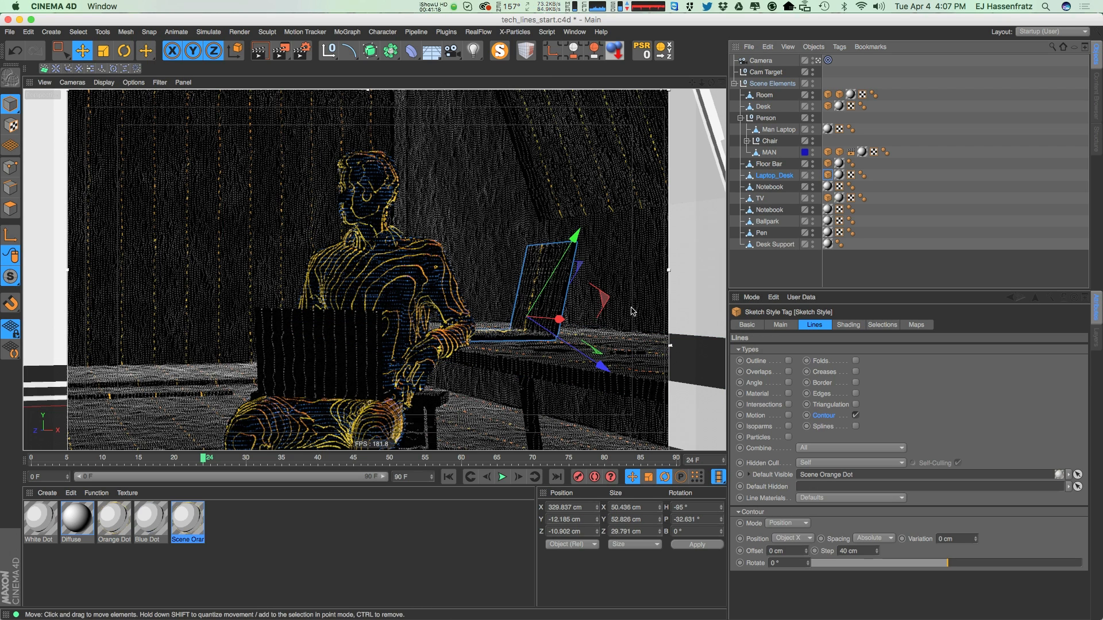
click(790, 539)
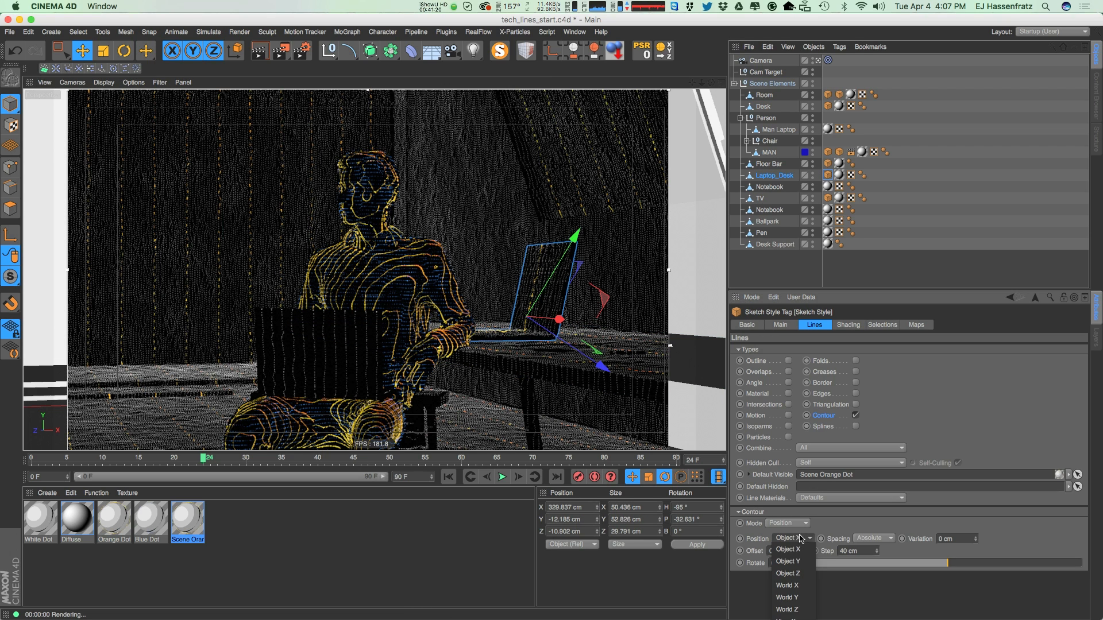
click(802, 587)
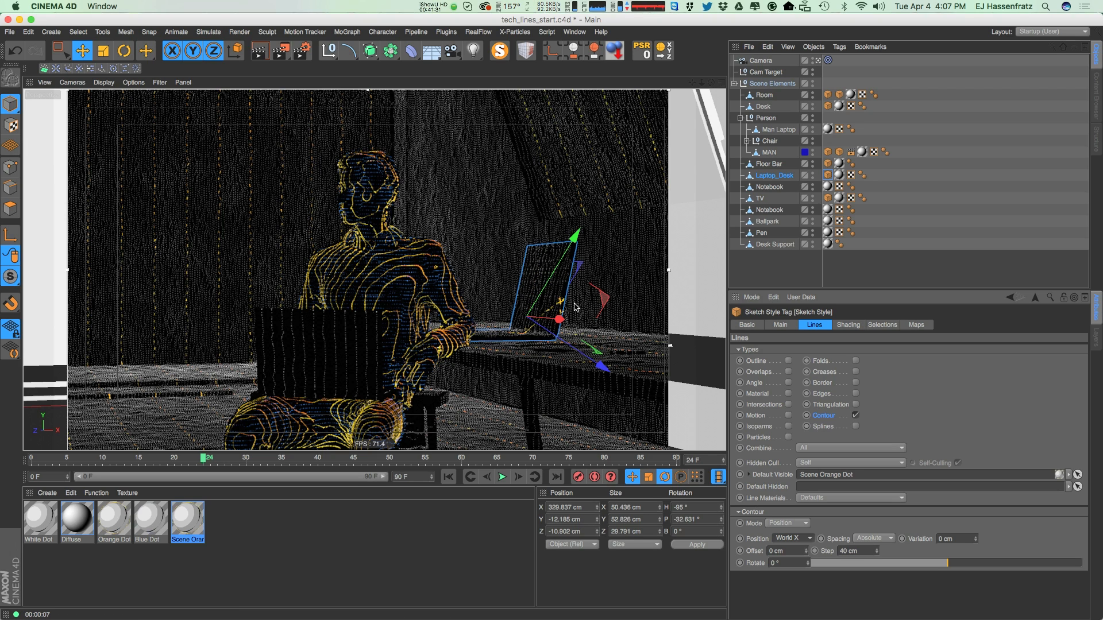
click(849, 551)
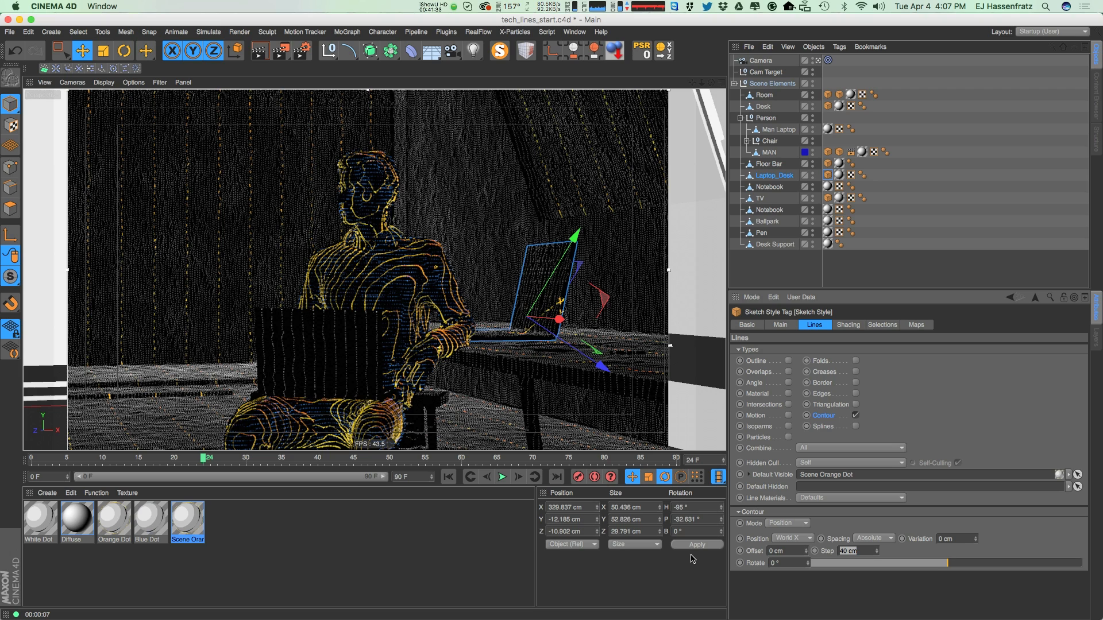
text(10)
key(Return)
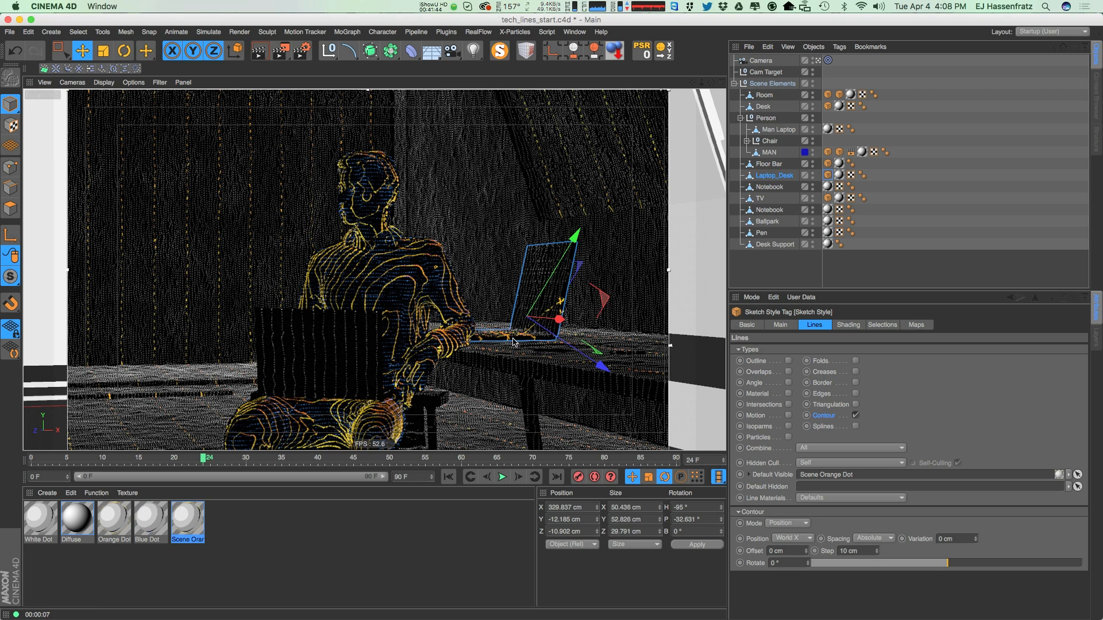
Set the contours of the TV's Sketch Style tag to World X position with an 8 cm step
click(574, 180)
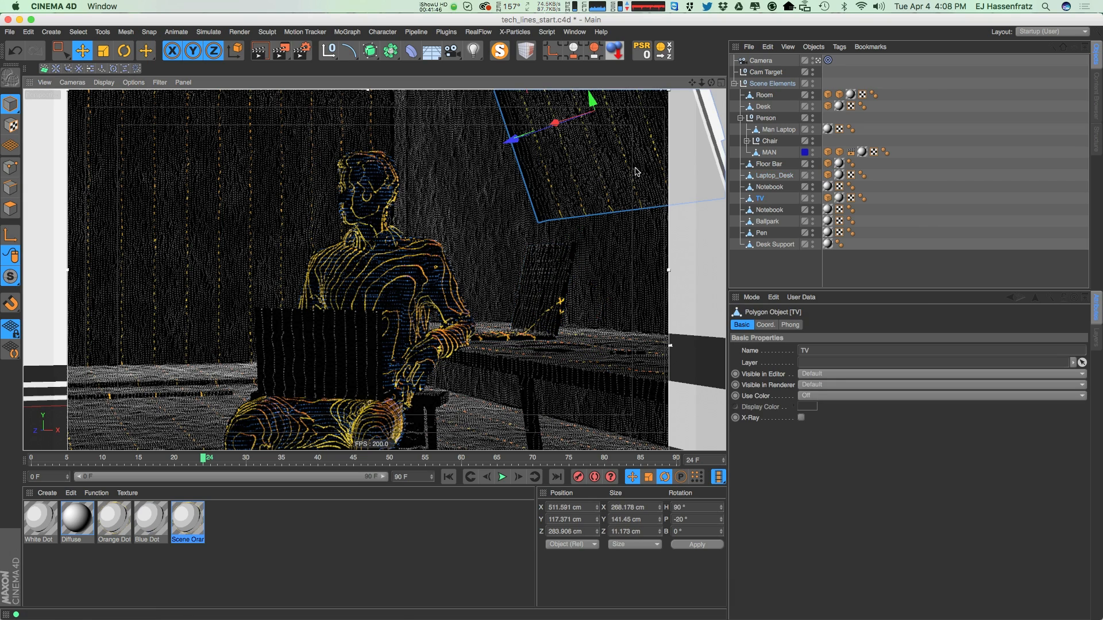
click(827, 197)
click(798, 539)
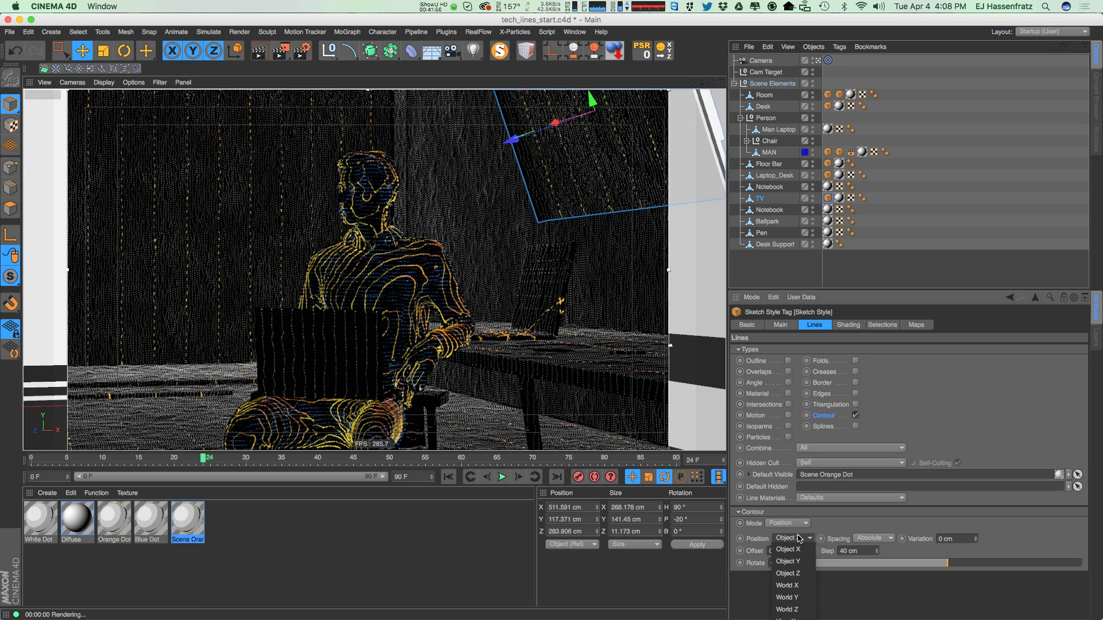
click(807, 597)
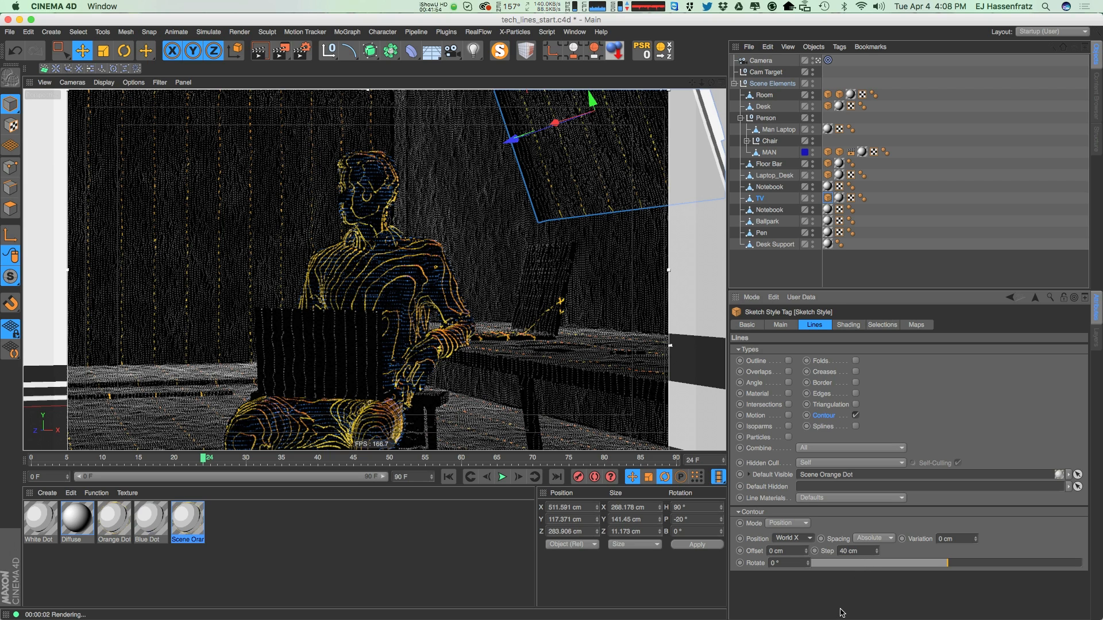
click(859, 551)
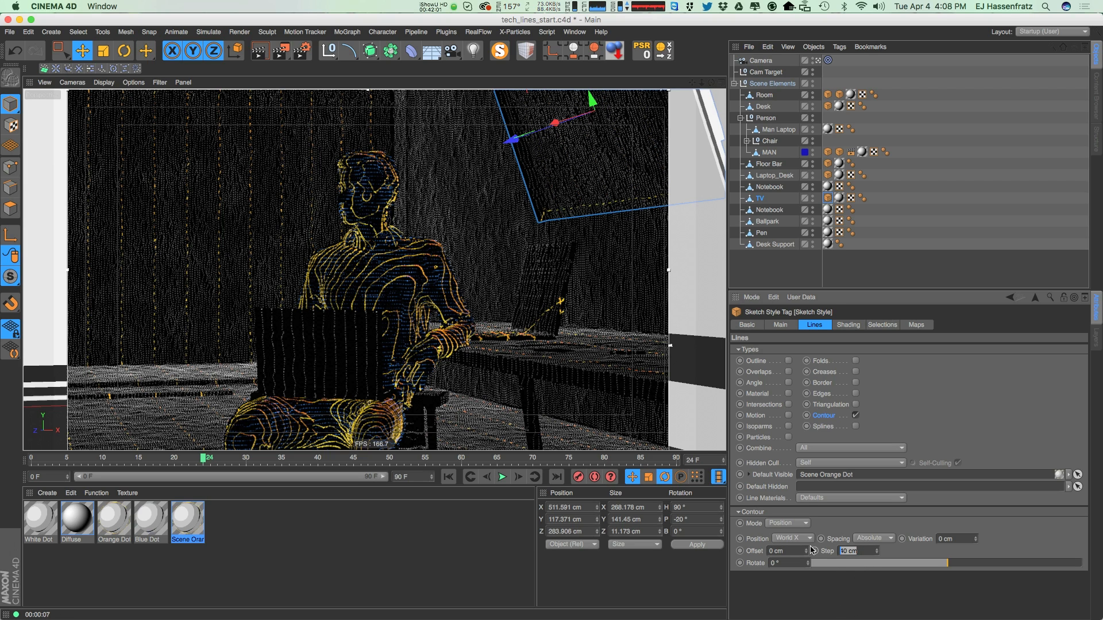
text(8)
key(Return)
Duplicate the TV's Scene Orange Dot style tag onto the Room object and check that its Mix mode is Add
click(495, 224)
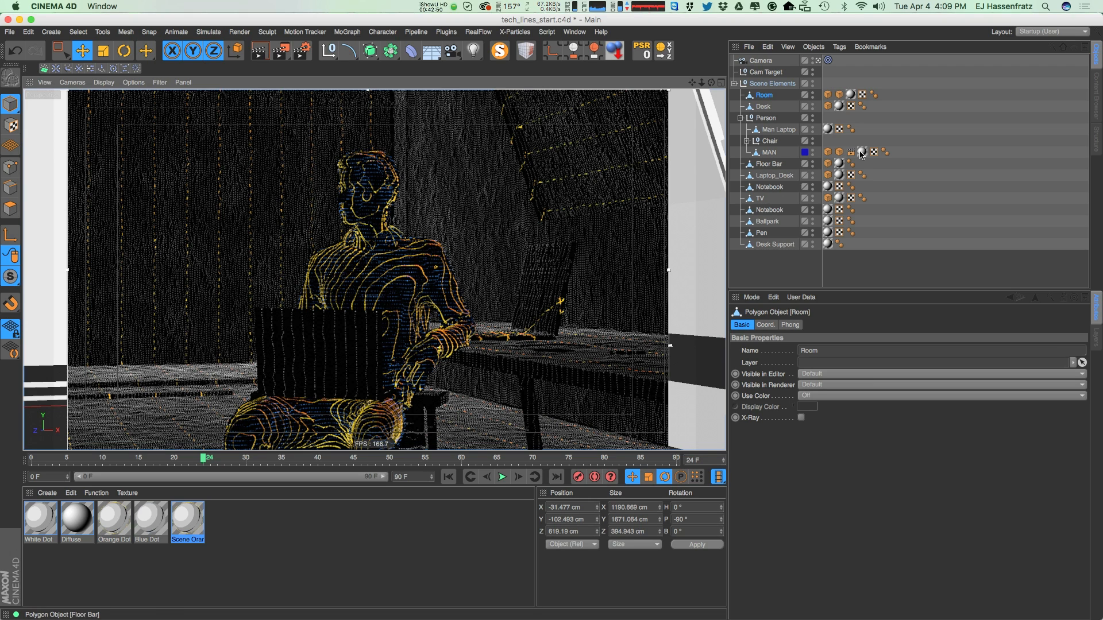
click(839, 95)
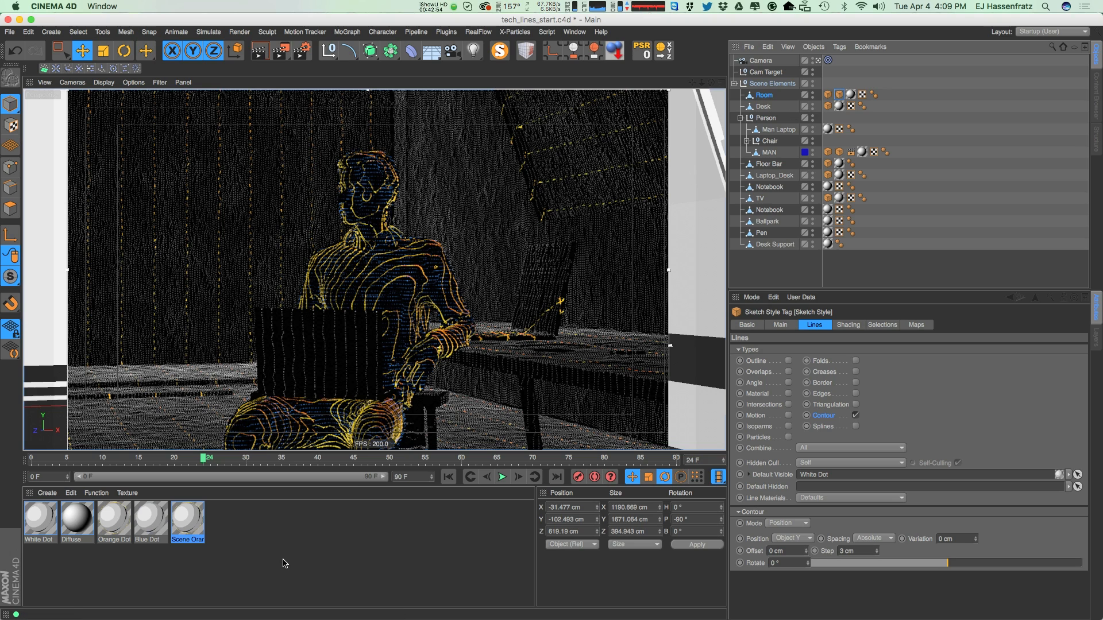
click(828, 200)
mouse_move(827, 202)
ctrl+mouse_down()
mouse_move(868, 200)
mouse_move(886, 126)
mouse_move(779, 98)
mouse_move(864, 103)
mouse_move(851, 98)
ctrl+mouse_up()
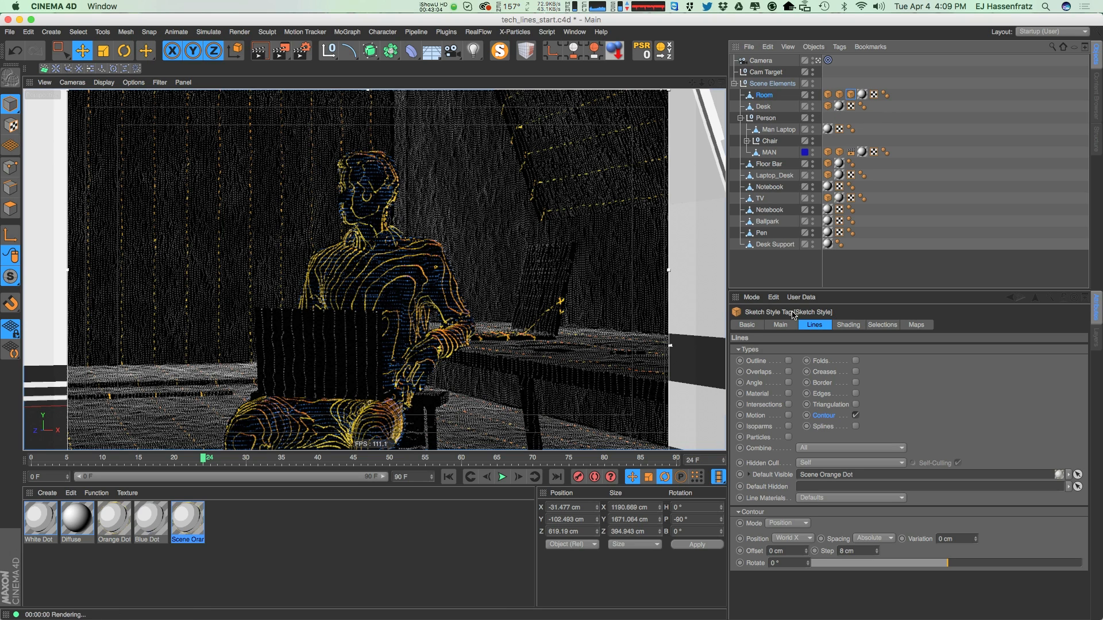
click(782, 325)
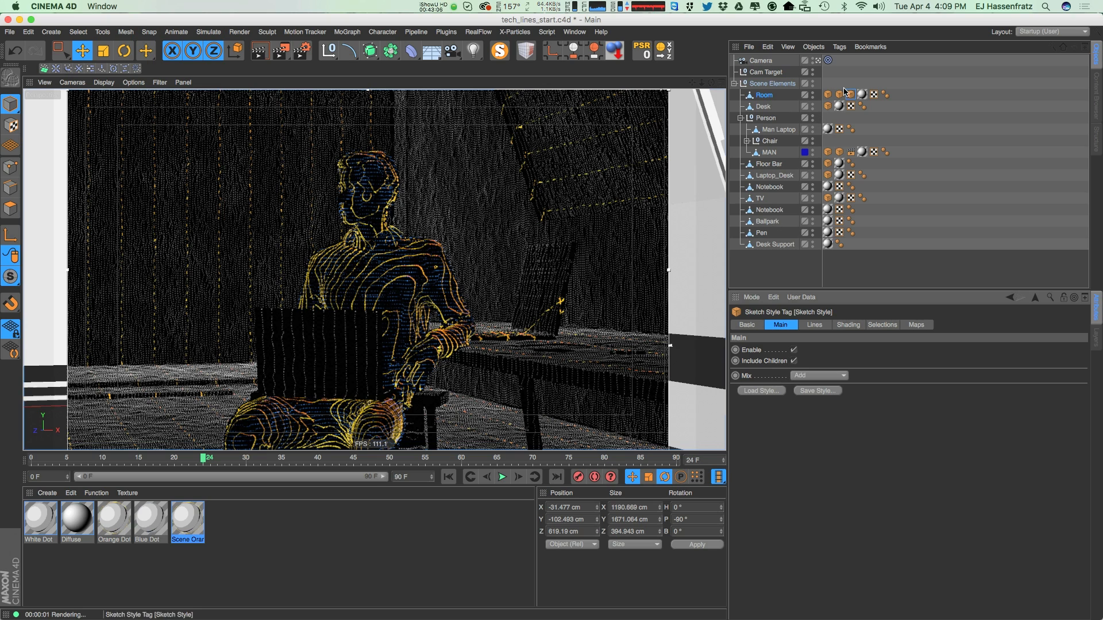
mouse_move(851, 96)
mouse_down()
mouse_move(829, 96)
mouse_move(854, 97)
mouse_up()
click(815, 325)
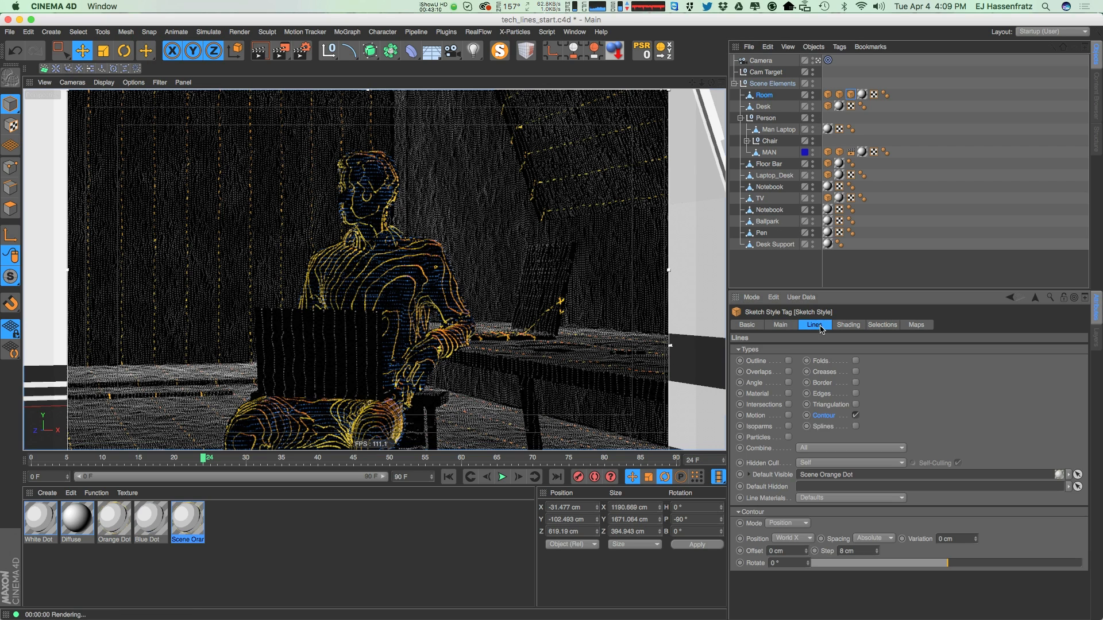
Set the contours of the Room's copied style tag to World Y position with a 24 cm step
click(799, 539)
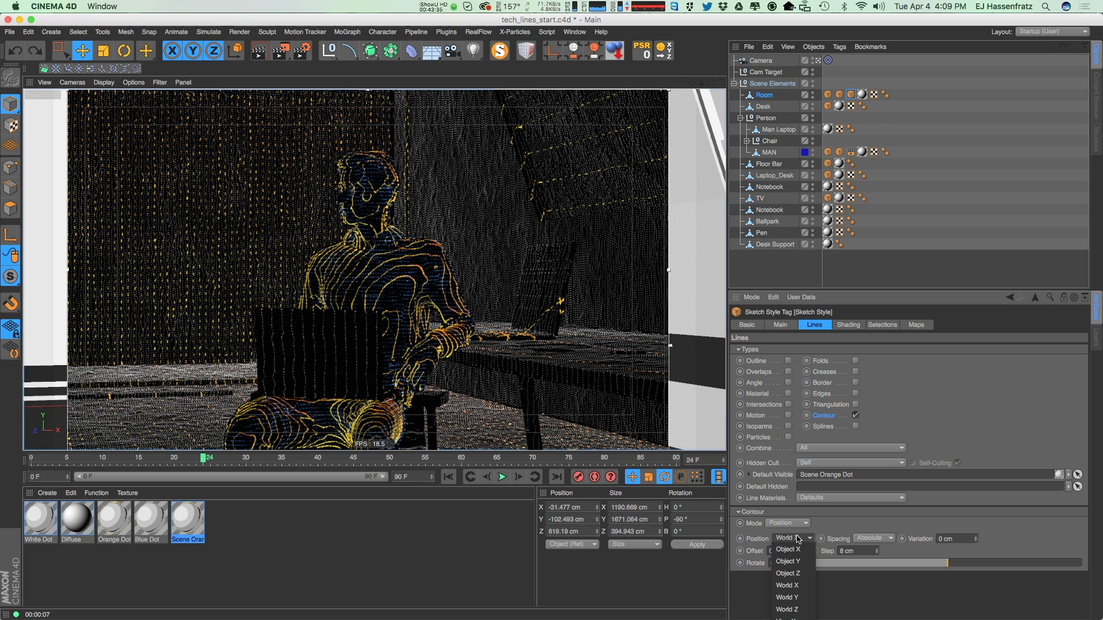
click(787, 597)
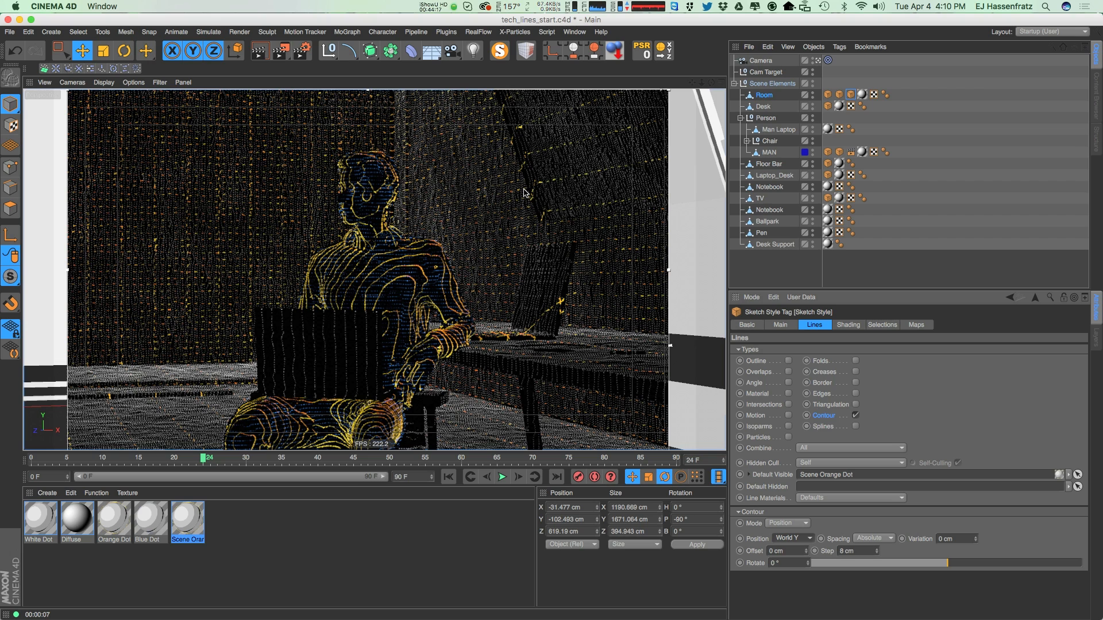
drag(877, 551, 875, 548)
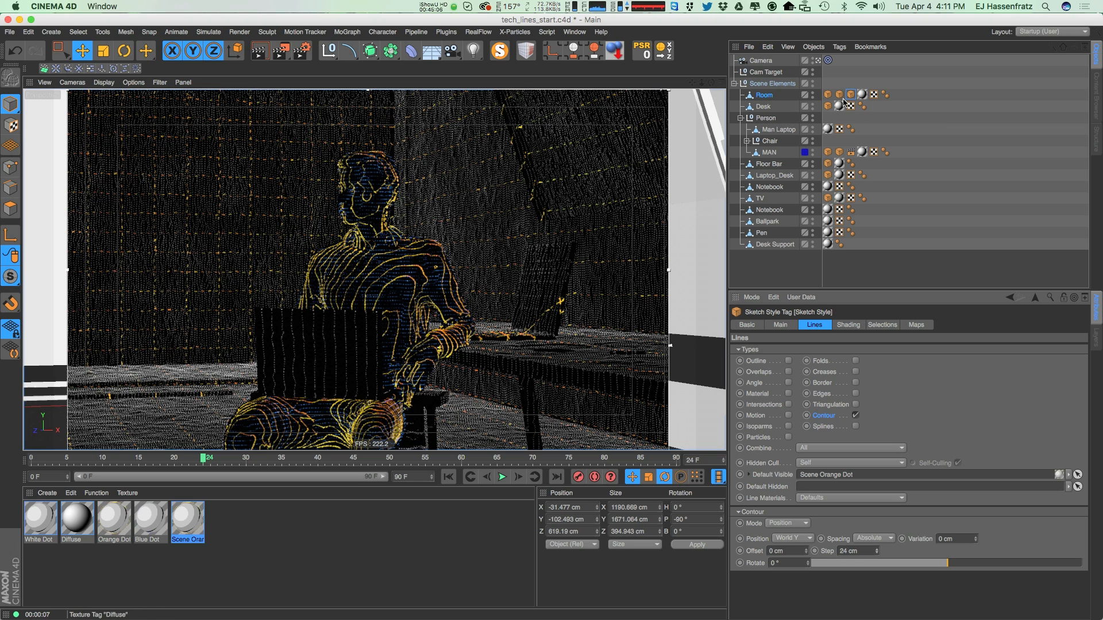
Select the Room's side wall polygons behind the desk and store them as a polygon selection
click(877, 324)
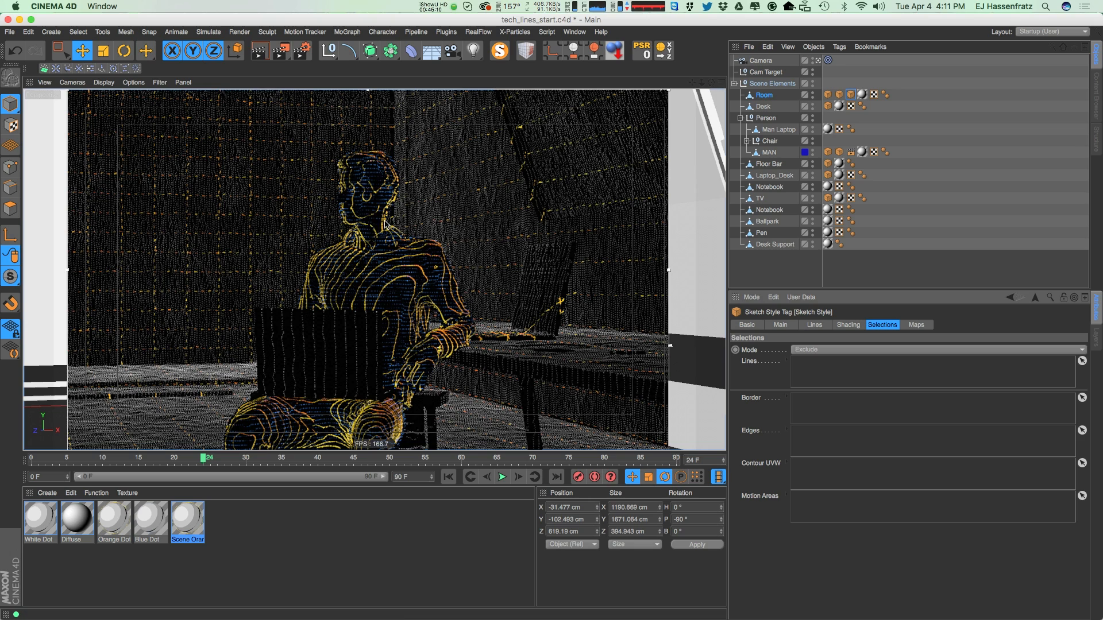
click(472, 175)
click(10, 208)
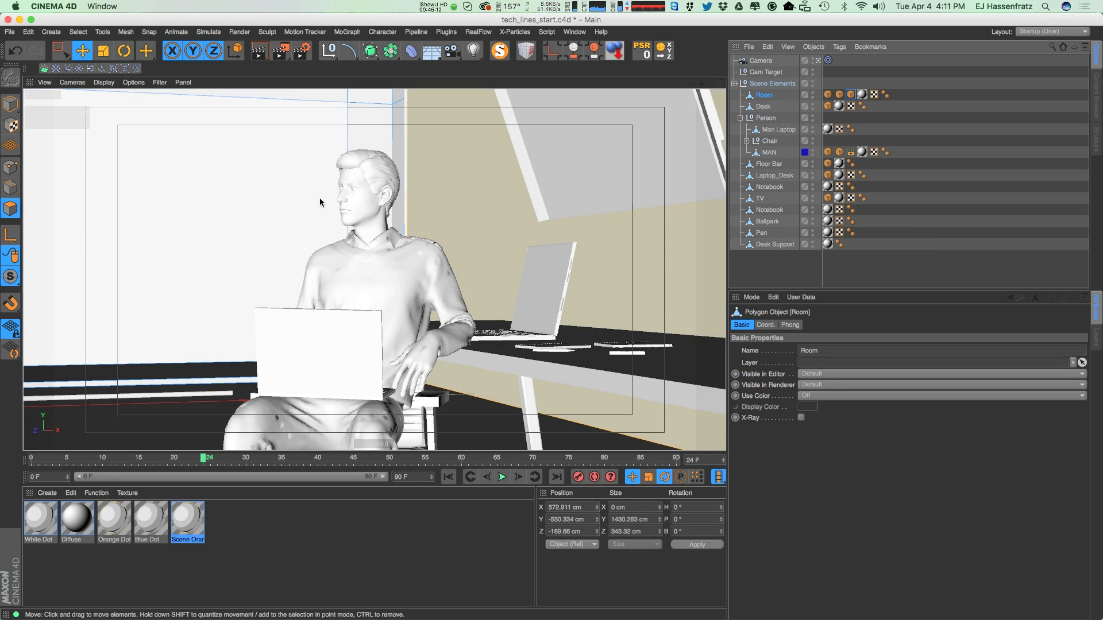
click(410, 221)
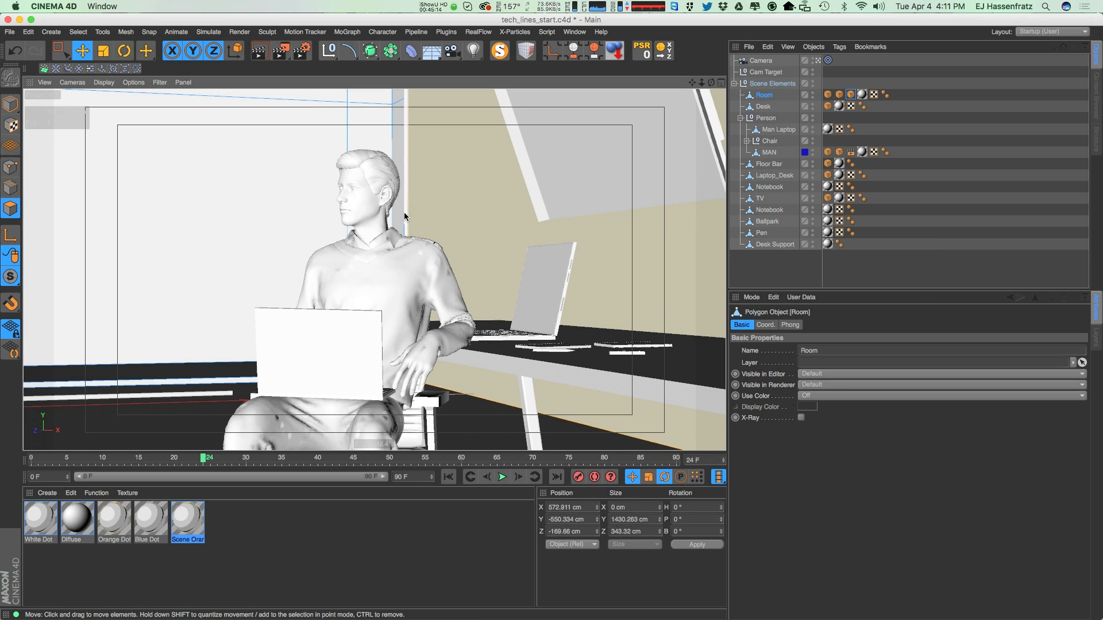
click(402, 107)
ctrl+click(406, 97)
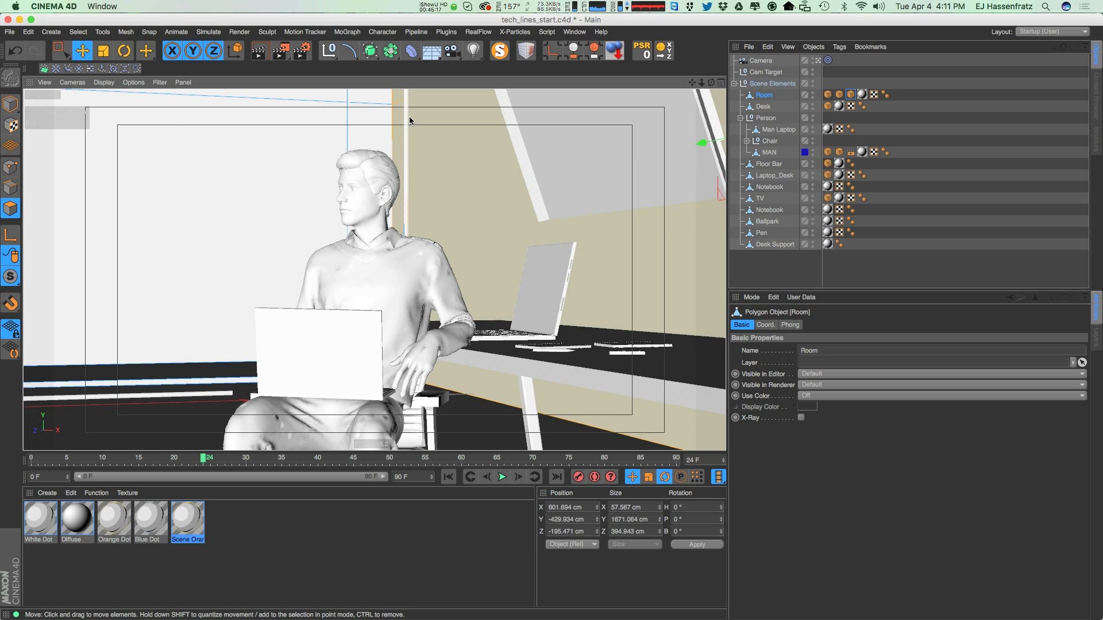
click(78, 31)
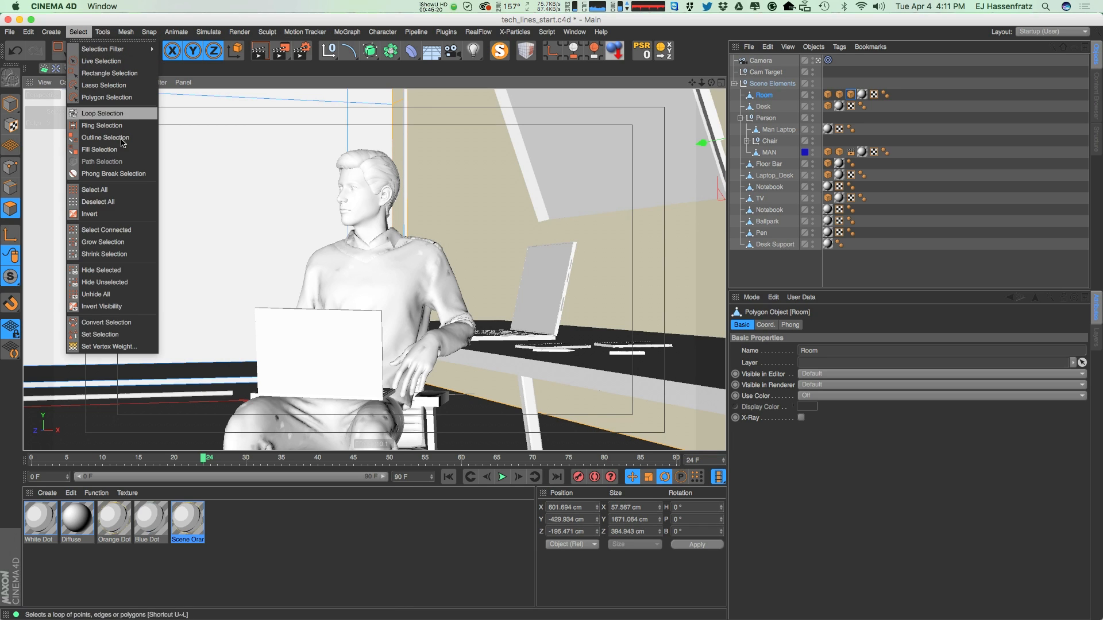
click(115, 335)
Restrict the Room's copied style tag to the stored polygon selection in Include mode and re-render the scene region
click(851, 94)
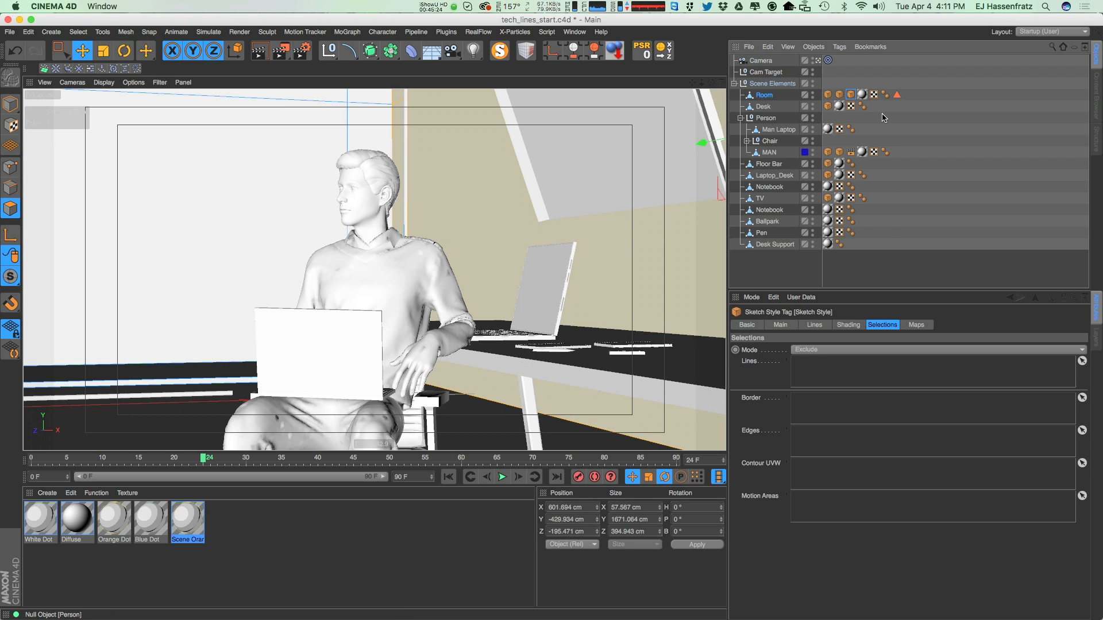
click(811, 349)
click(829, 362)
drag(897, 94, 834, 385)
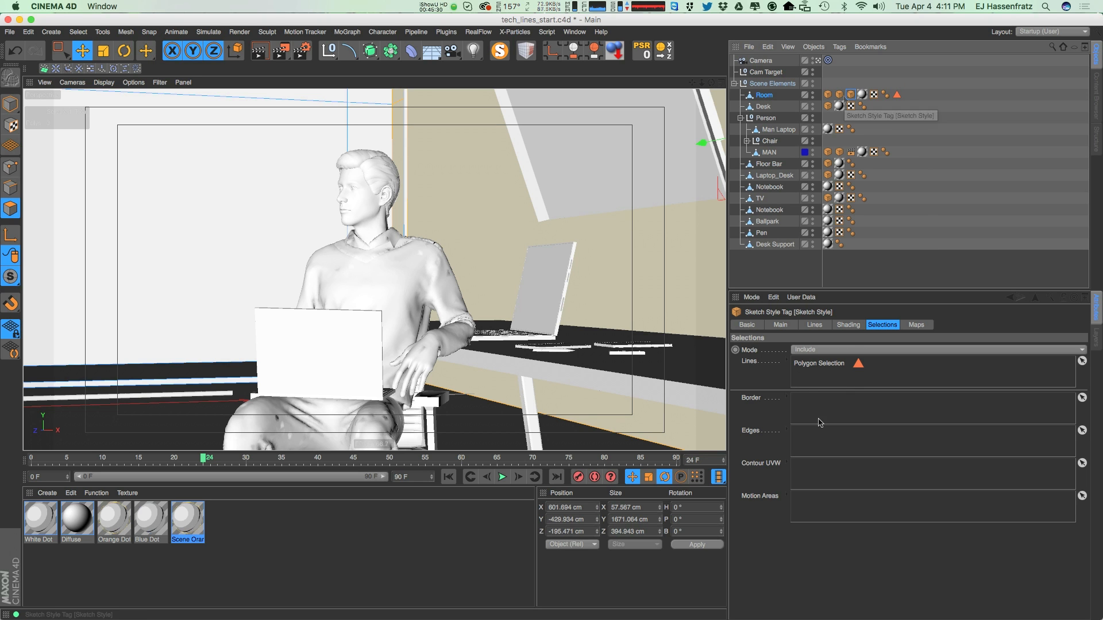
drag(280, 51, 355, 224)
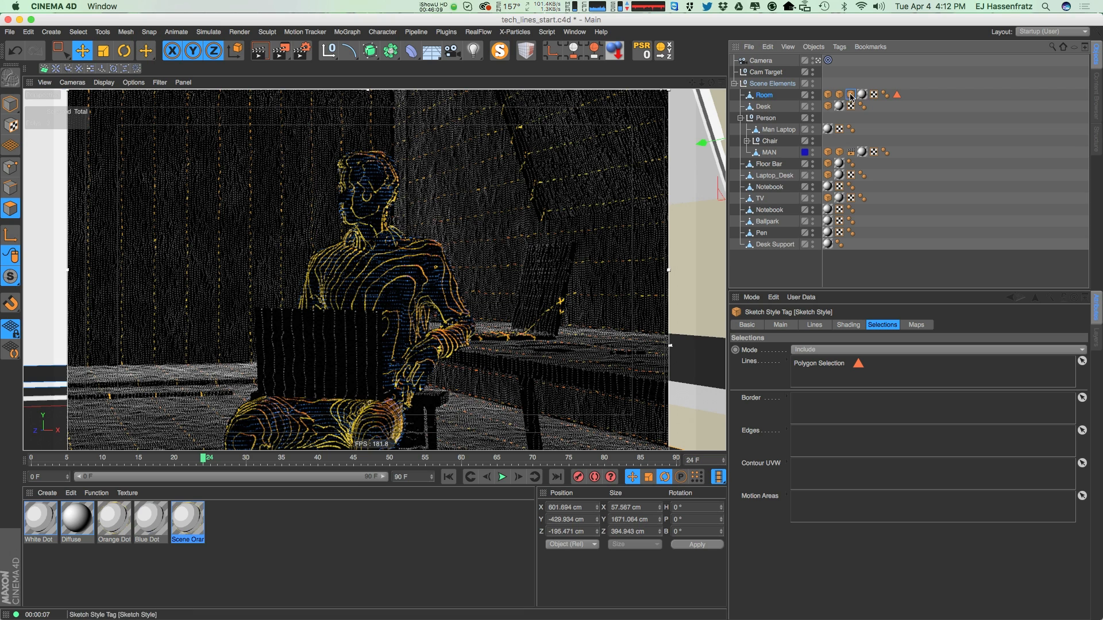
Adjust the contour Step value of the Room's wall-restricted style tag
click(814, 324)
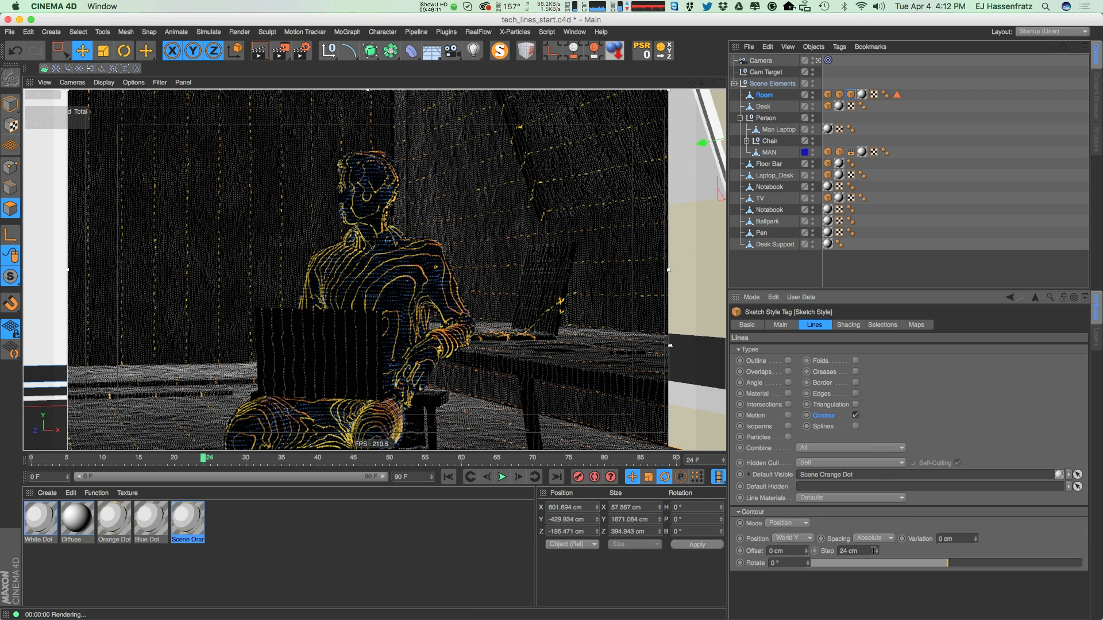
drag(875, 554, 878, 554)
click(960, 541)
Set the contour Variation to 1 cm in the global Sketch and Toon render settings, then close the settings
click(302, 51)
drag(468, 99, 580, 96)
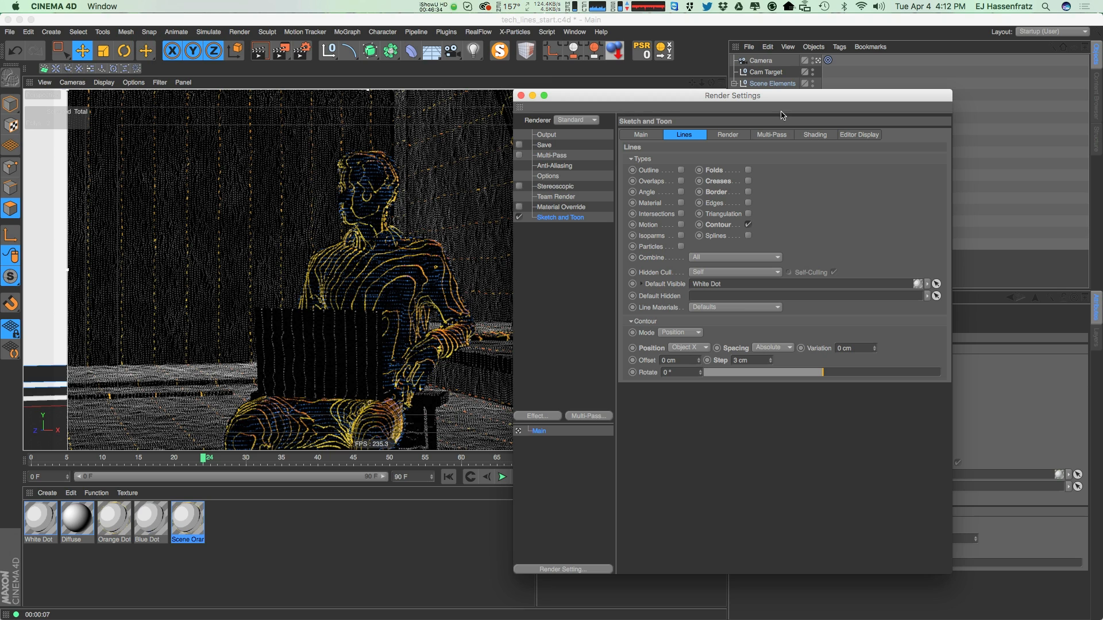
drag(594, 107, 752, 118)
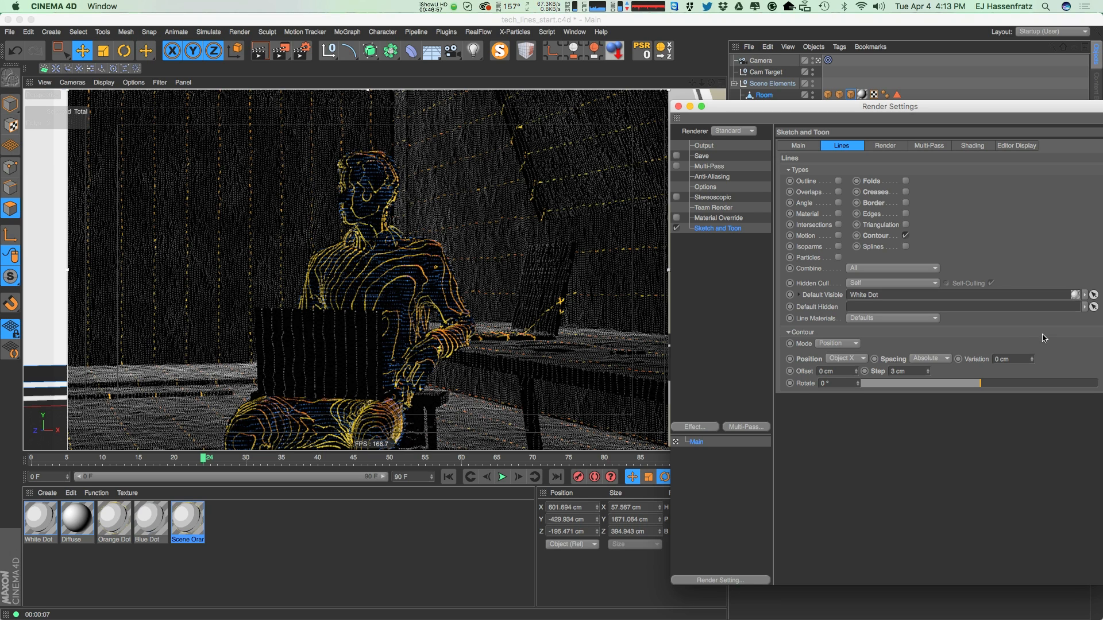
click(1035, 358)
drag(1035, 369, 1017, 378)
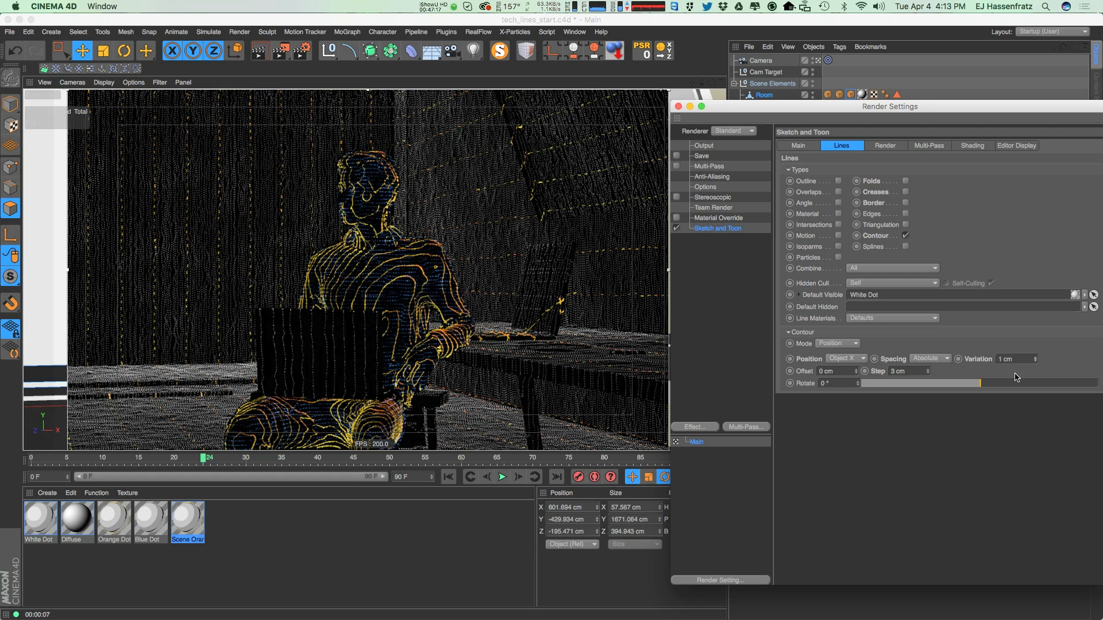
drag(768, 108, 743, 103)
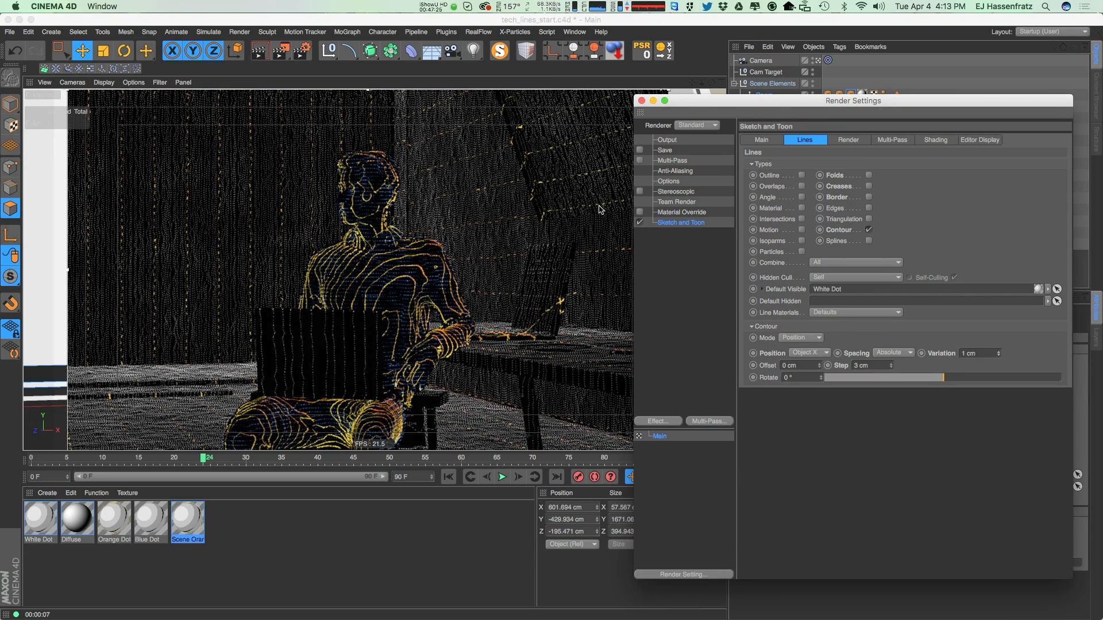
drag(689, 101, 707, 102)
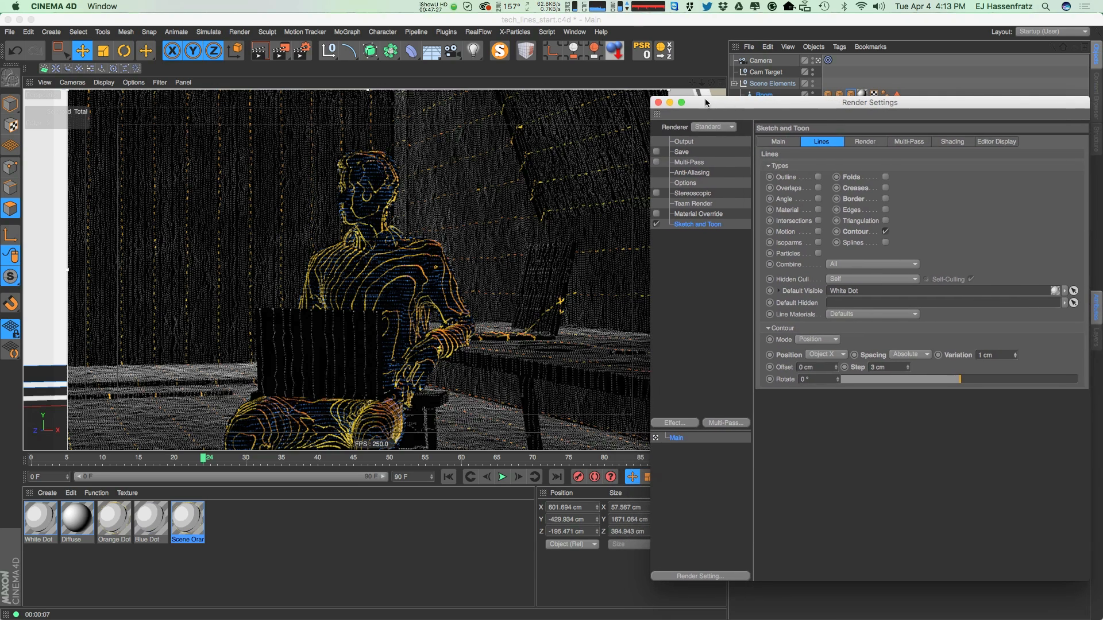
click(659, 102)
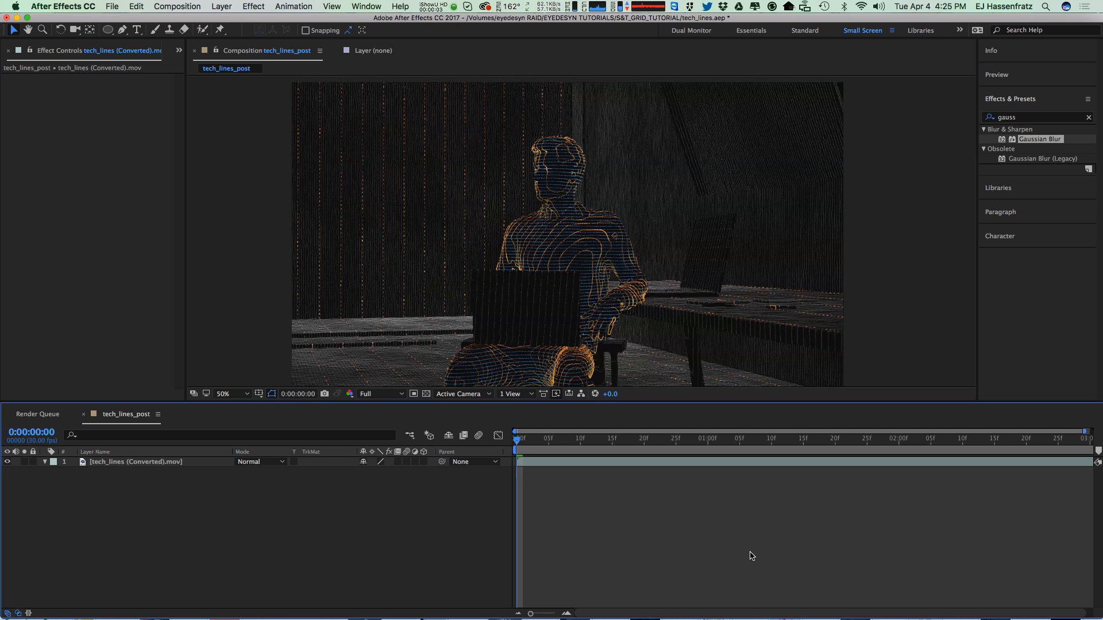
In the After Effects composition tech_lines_post, add a Glow to the tech_lines layer with threshold 39.2% and radius 20
click(176, 464)
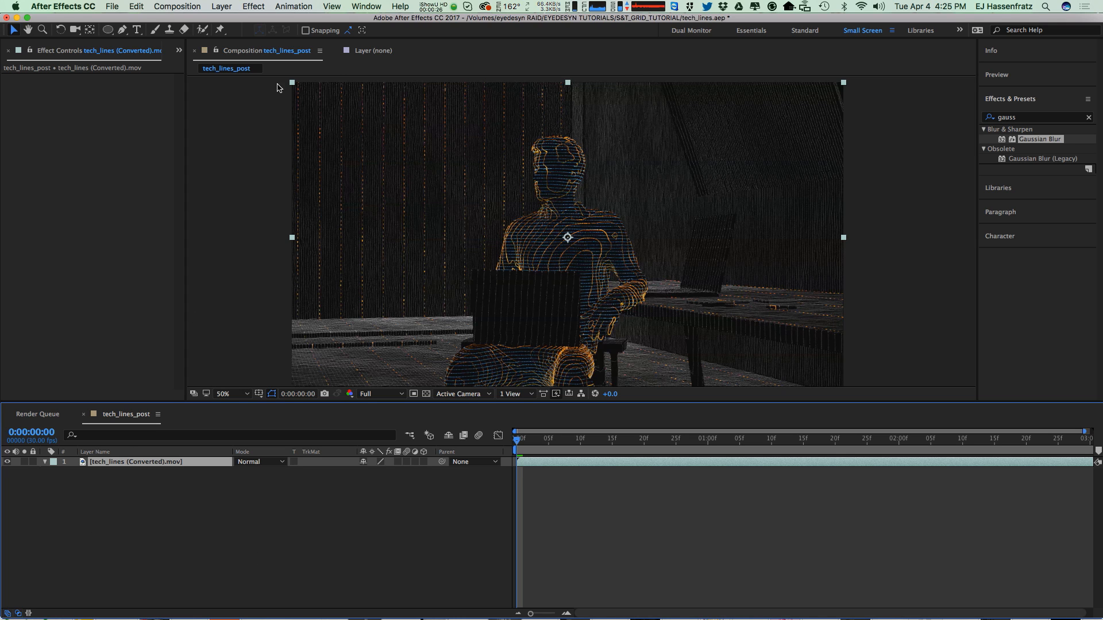
click(254, 7)
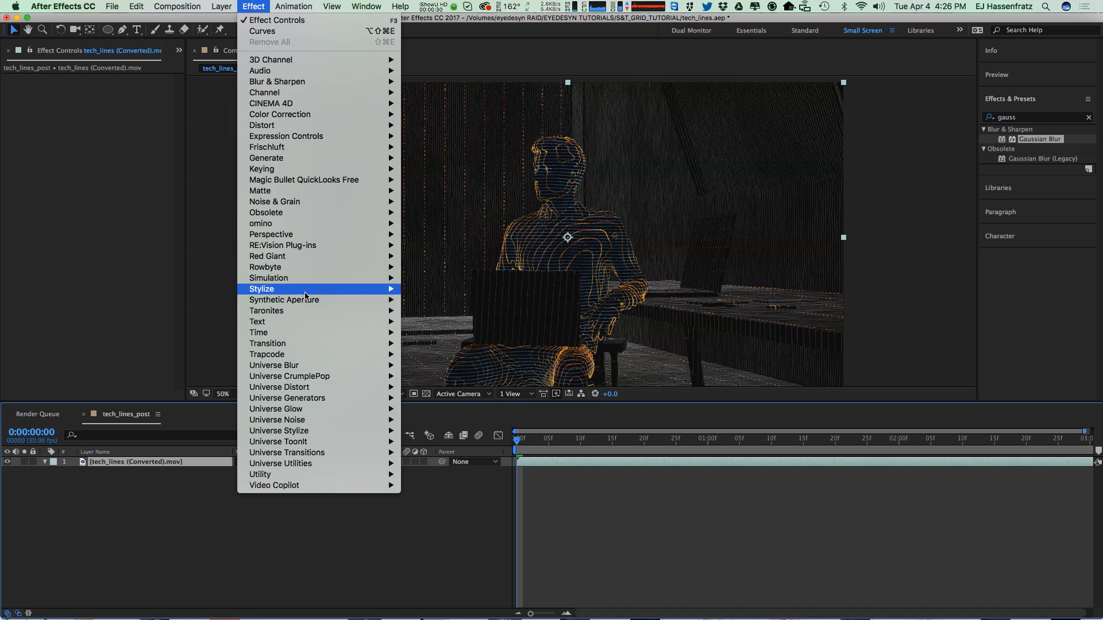
mouse_move(306, 296)
click(437, 458)
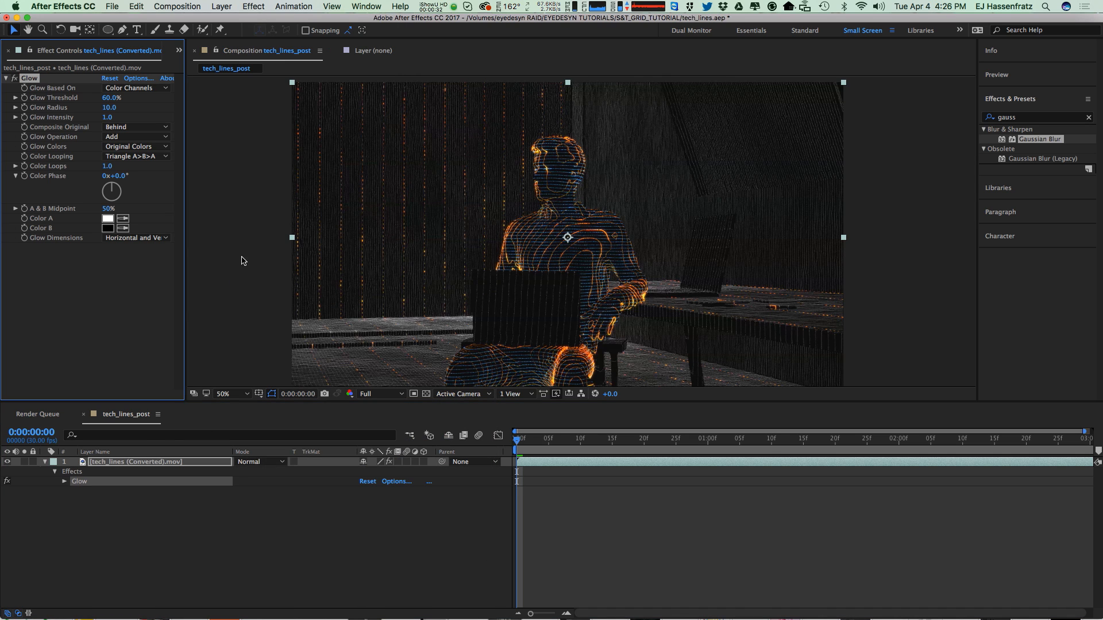
drag(110, 97, 83, 100)
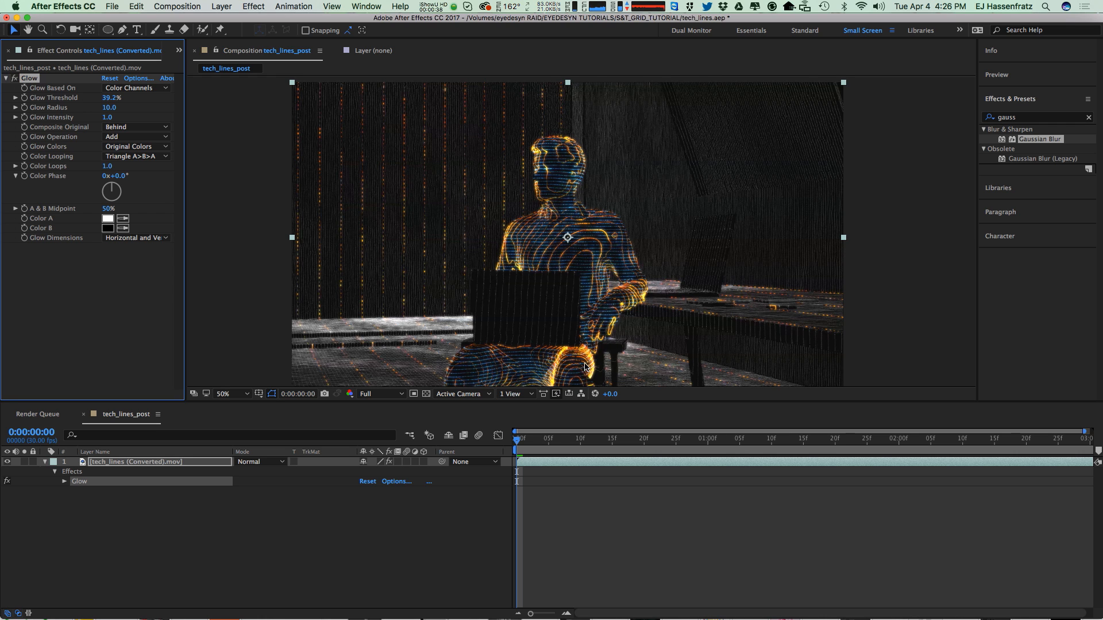
key(period)
drag(577, 322, 642, 369)
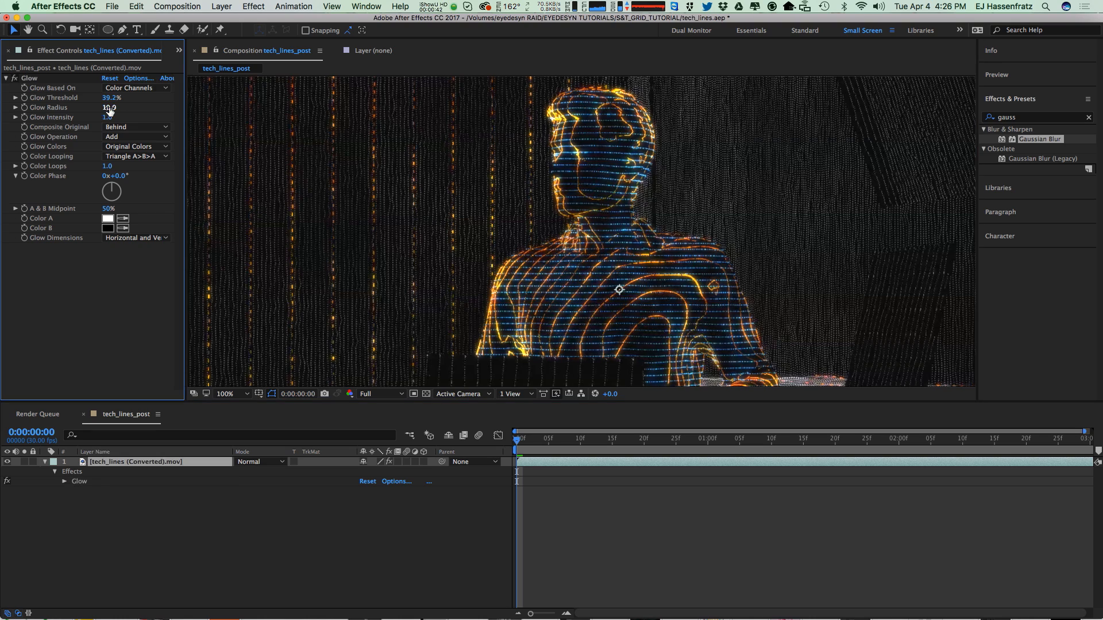
drag(109, 109, 121, 110)
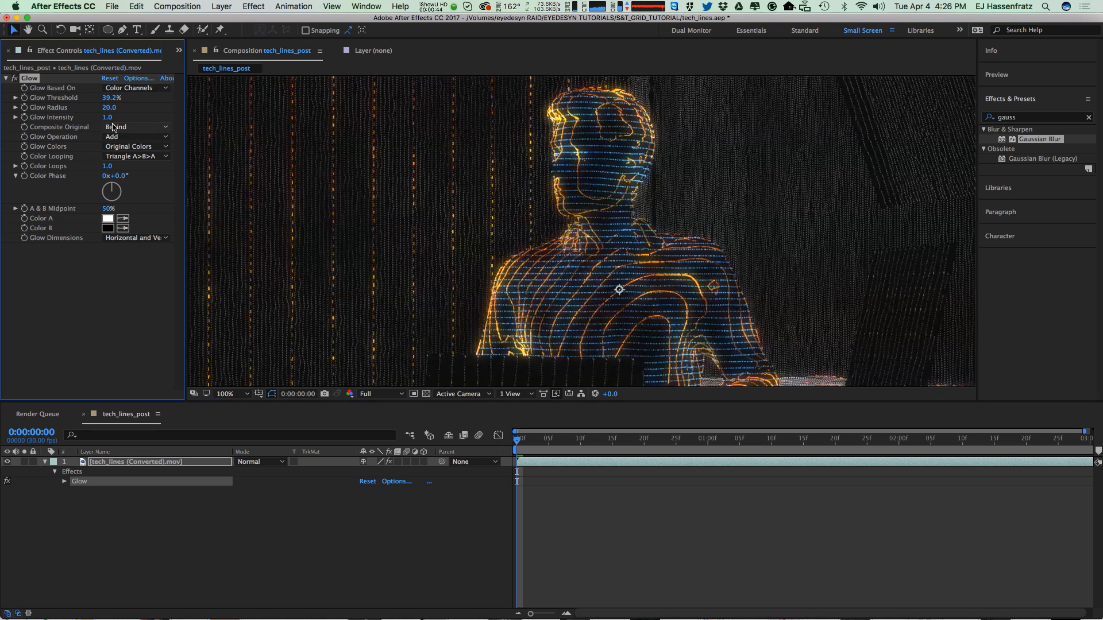
Duplicate the Glow effect and set the copy's threshold to 19.2% and radius to 201
key(super+d)
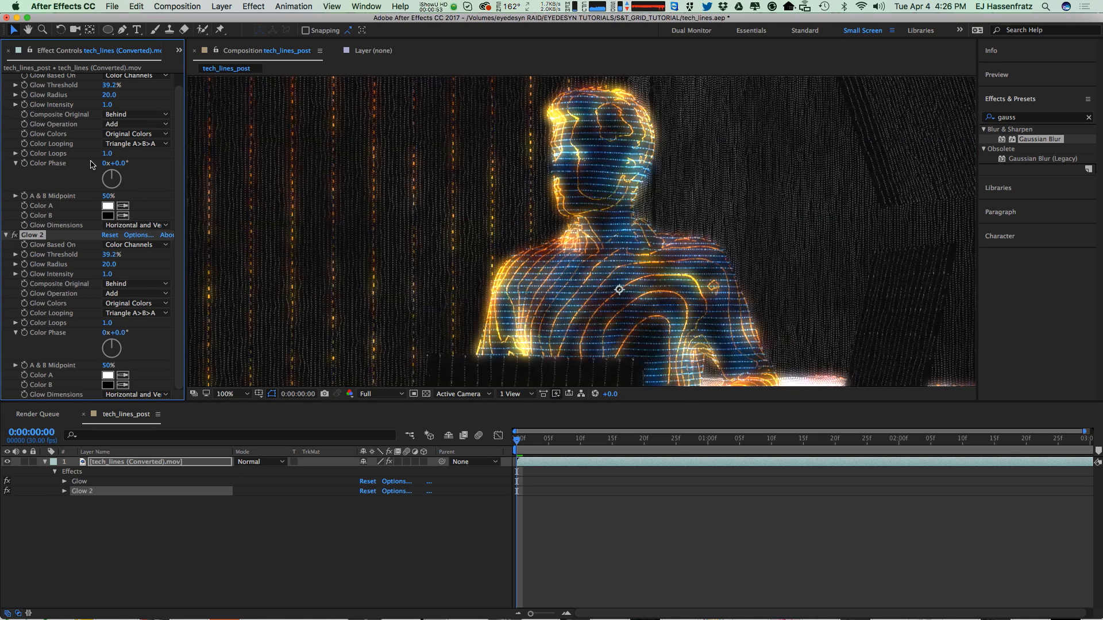
drag(109, 265, 86, 257)
key(comma)
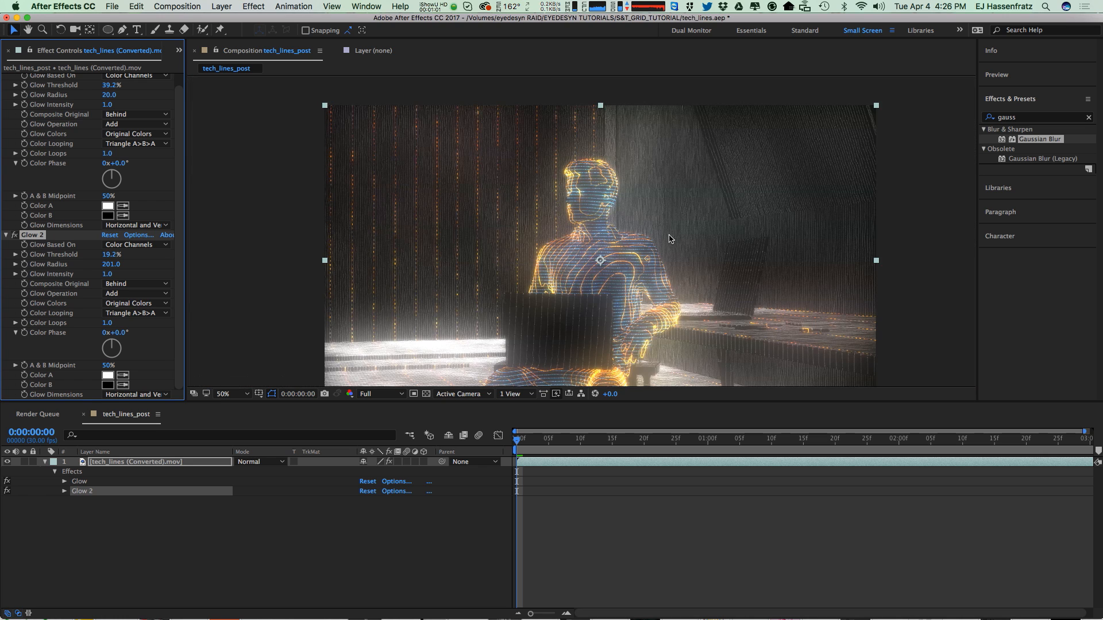
Reduce the second Glow's intensity to 0.4, trying 0.3 first
click(108, 275)
text(.3)
key(Return)
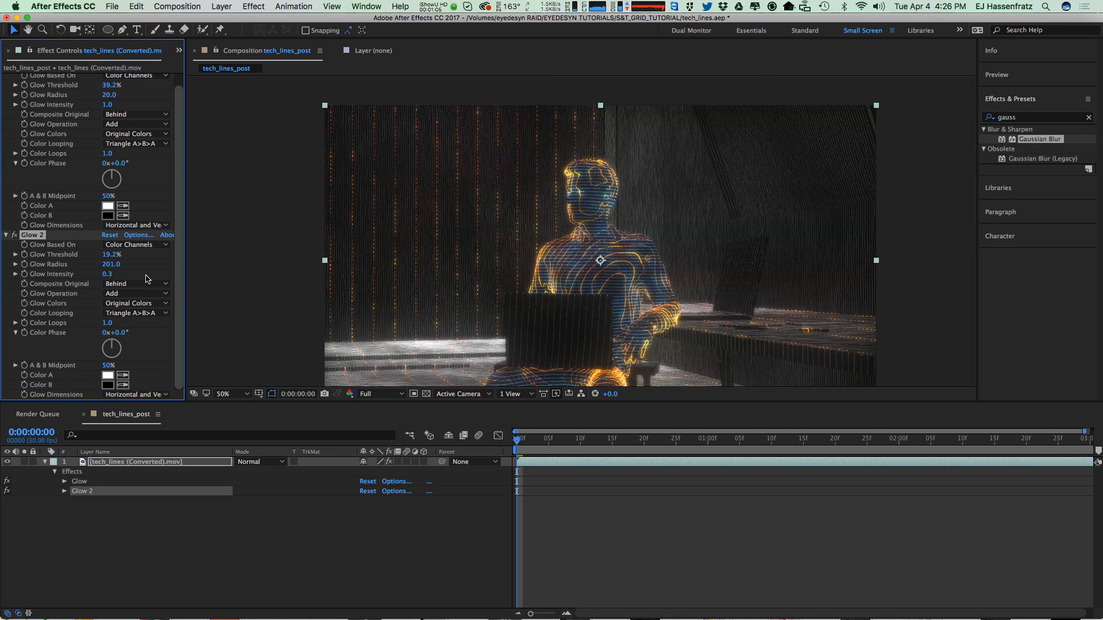
click(108, 275)
text(.4)
key(Return)
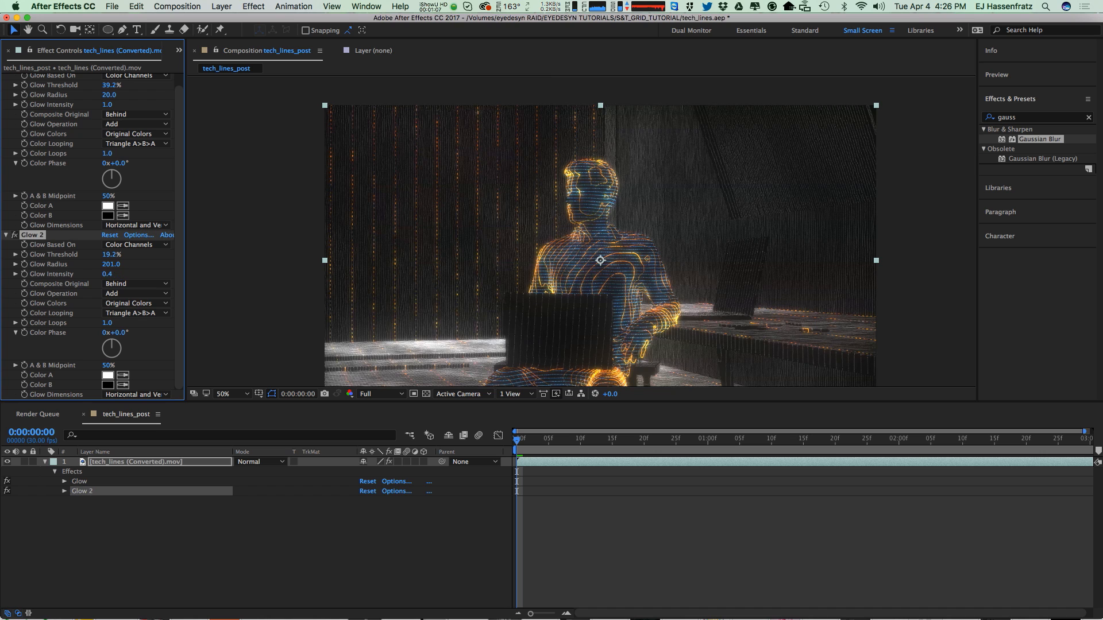
mouse_move(644, 243)
mouse_down()
mouse_move(619, 200)
mouse_move(639, 222)
mouse_up()
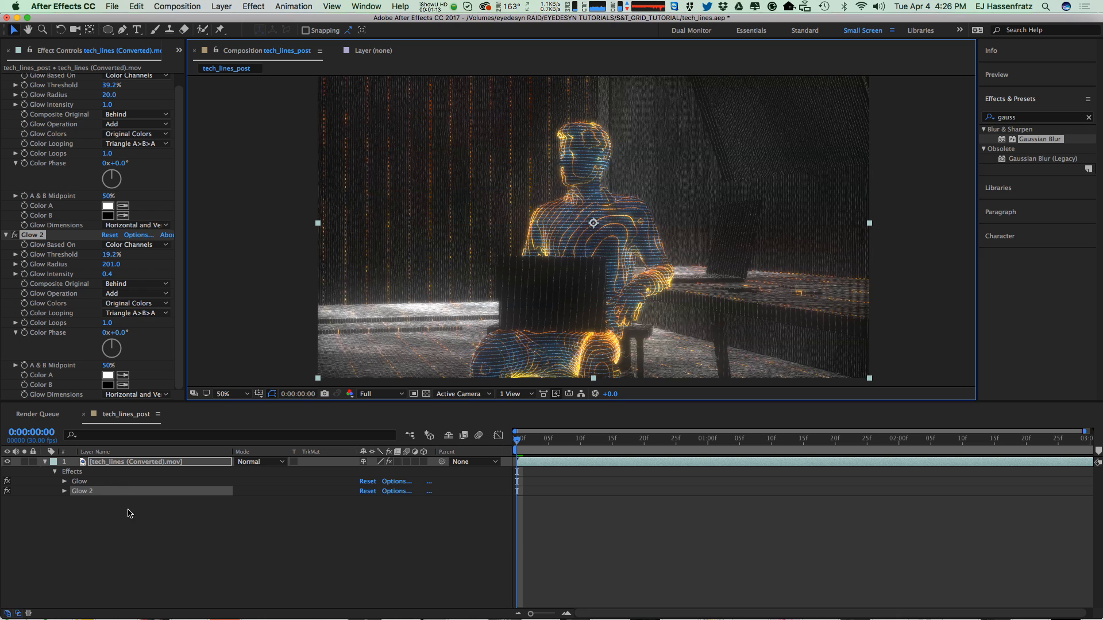
Duplicate the tech_lines layer and remove both Glow effects from the lower copy
click(137, 464)
key(ctrl+d)
click(119, 472)
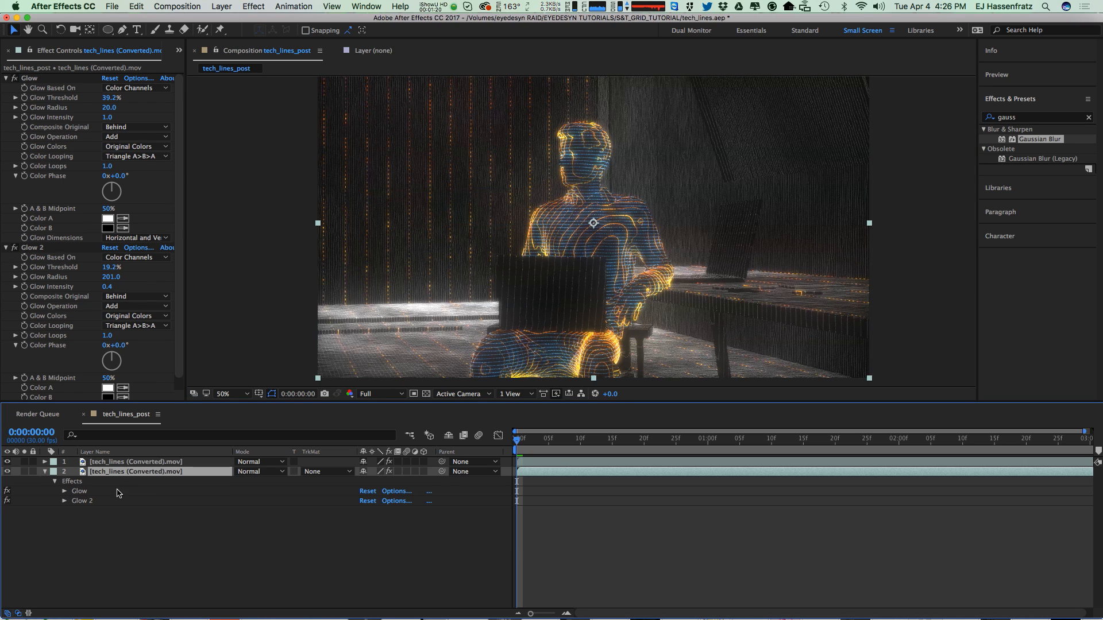
drag(102, 523, 78, 489)
key(Delete)
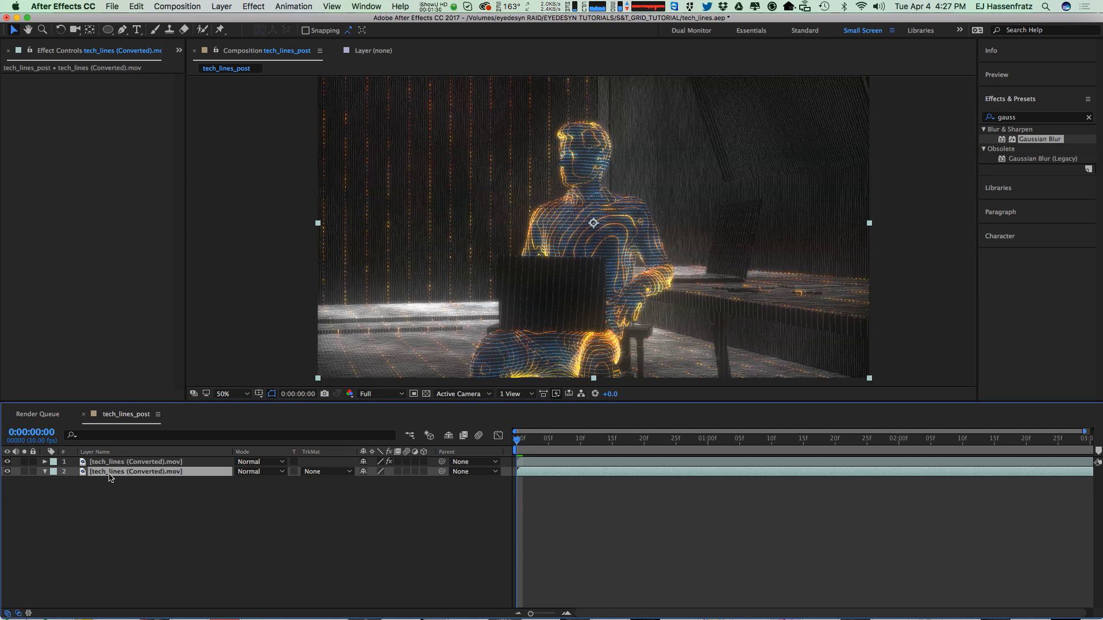
Add a Gaussian Blur with blurriness 5.3 to the lower tech_lines layer and set the upper layer's blending mode to Screen
click(164, 463)
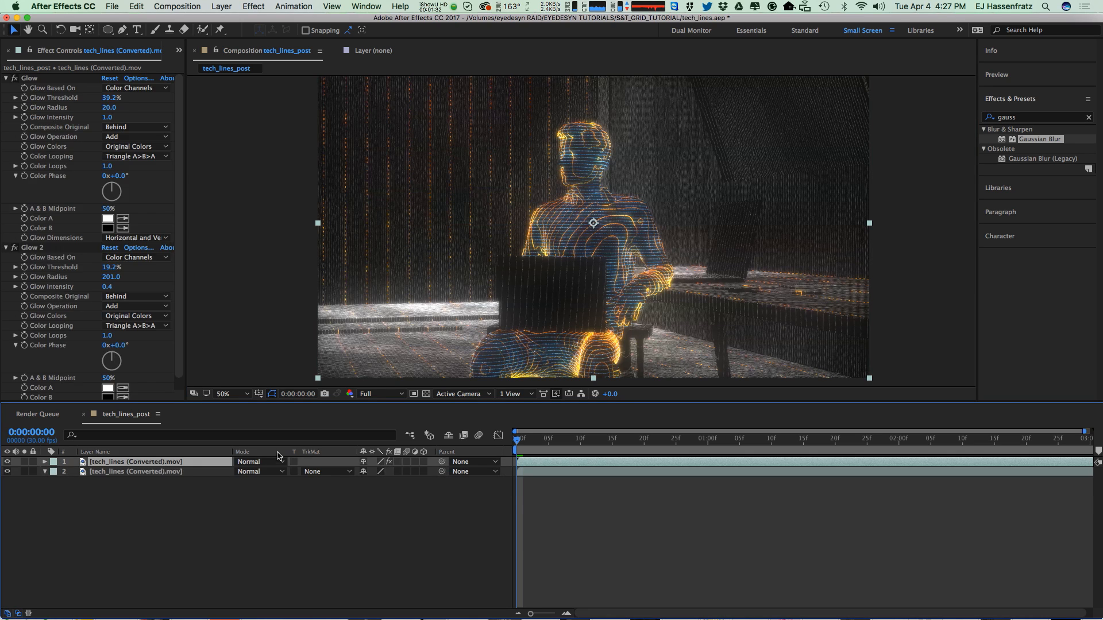
click(162, 473)
click(254, 6)
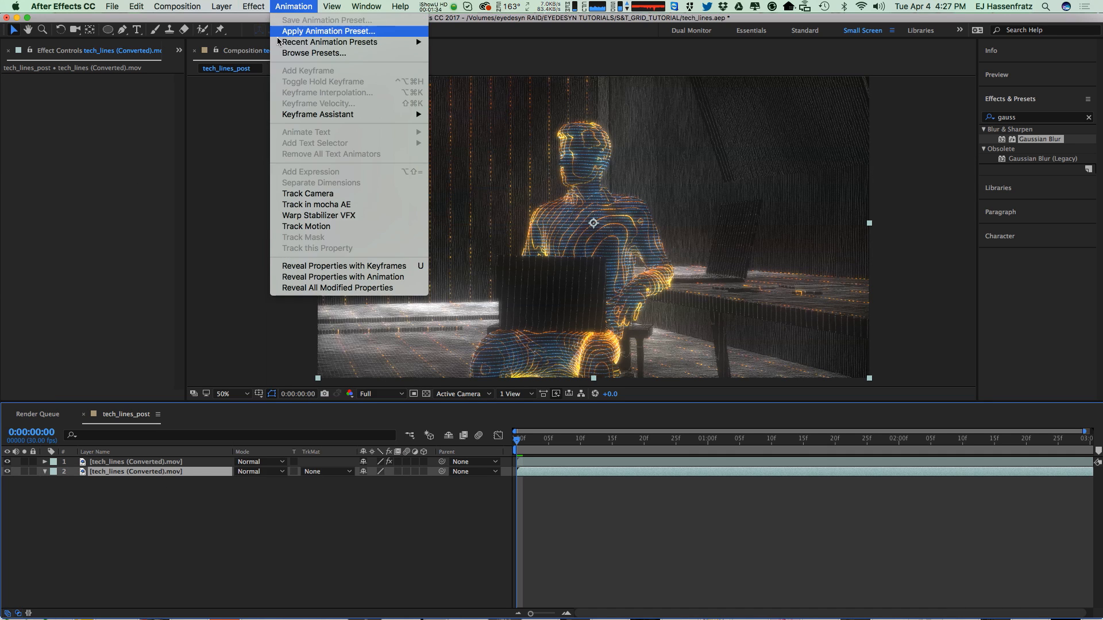
mouse_move(362, 82)
click(438, 191)
drag(107, 88, 137, 88)
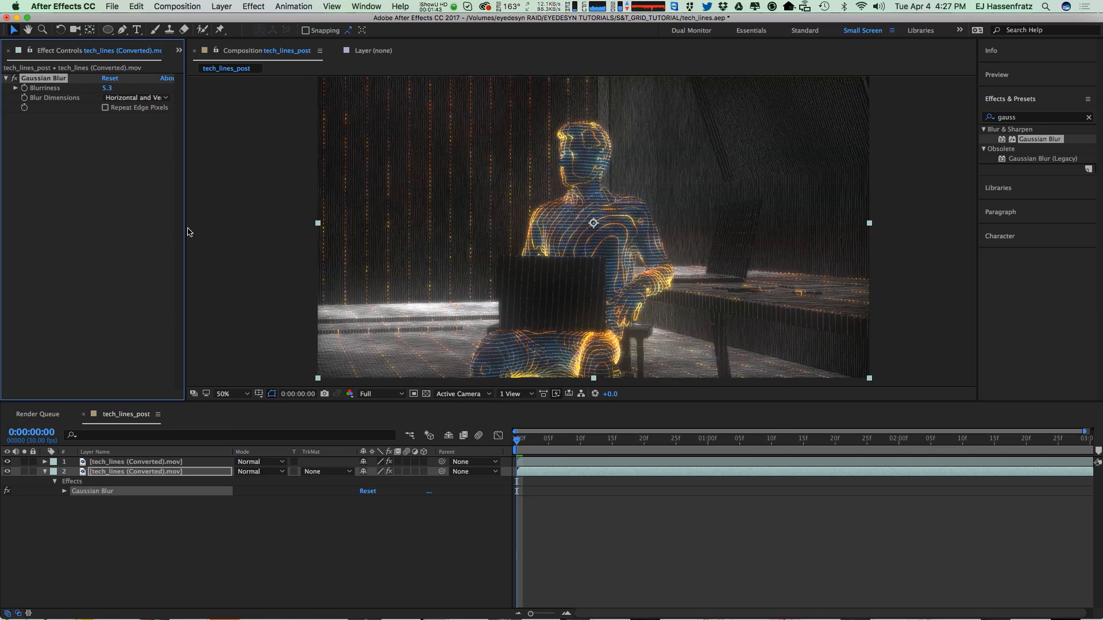
click(262, 471)
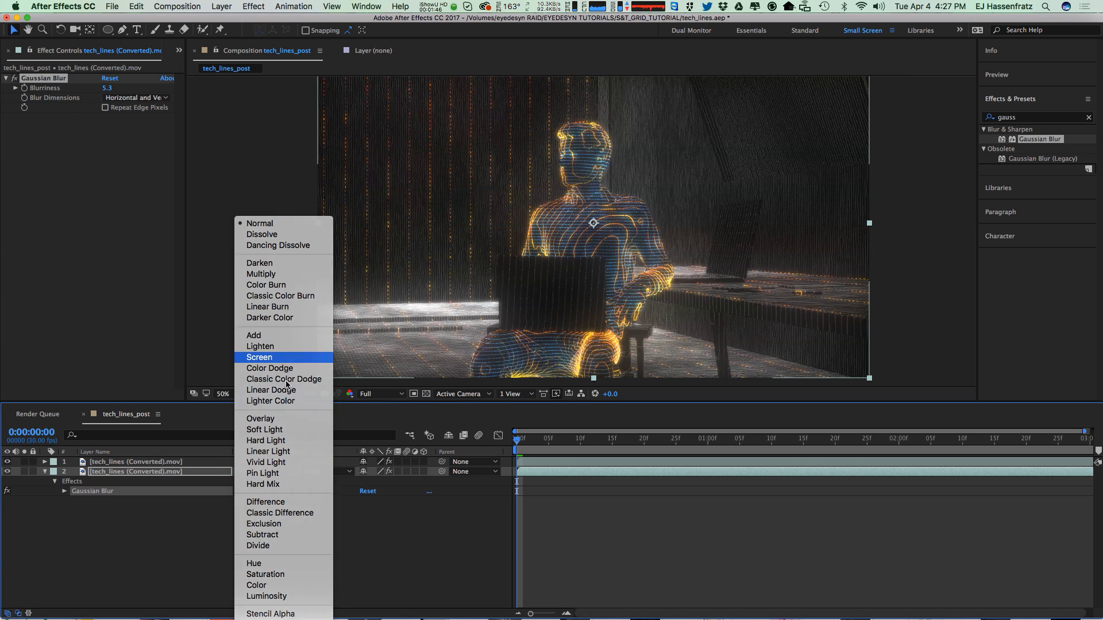
click(259, 358)
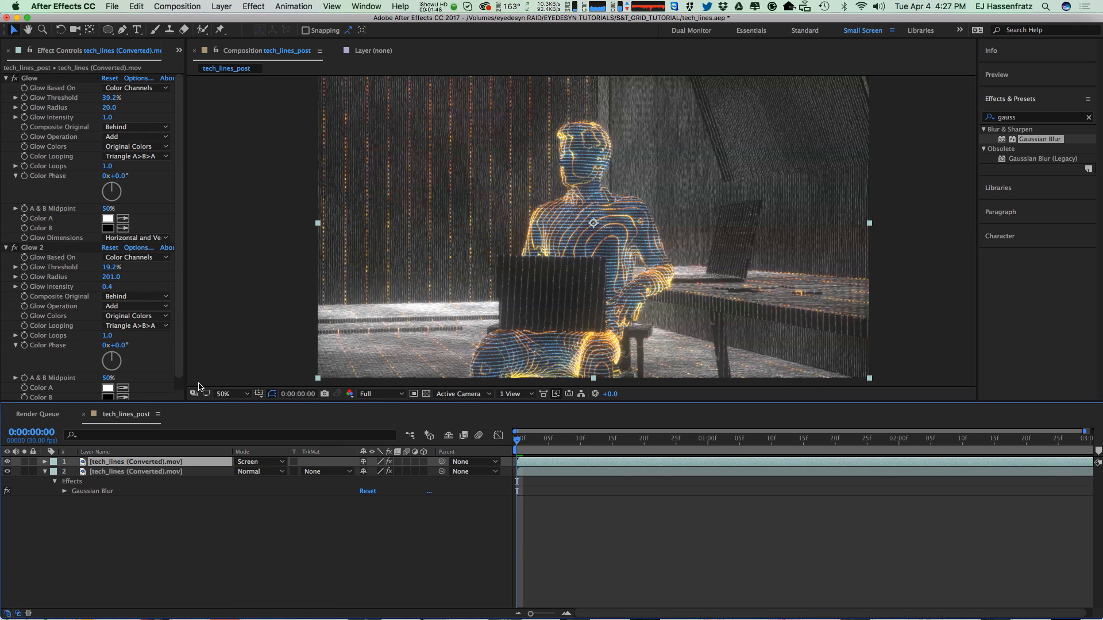
Add a Glow effect to the blurred lower layer and reduce the upper layer's opacity to 55%
click(170, 472)
click(222, 6)
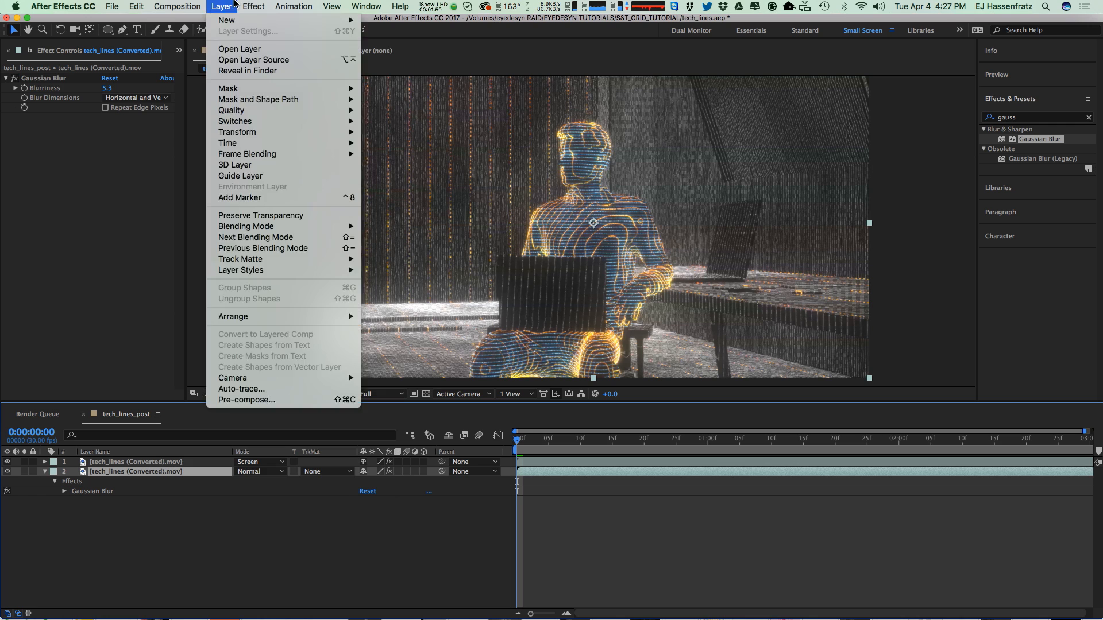
mouse_move(253, 6)
mouse_move(303, 289)
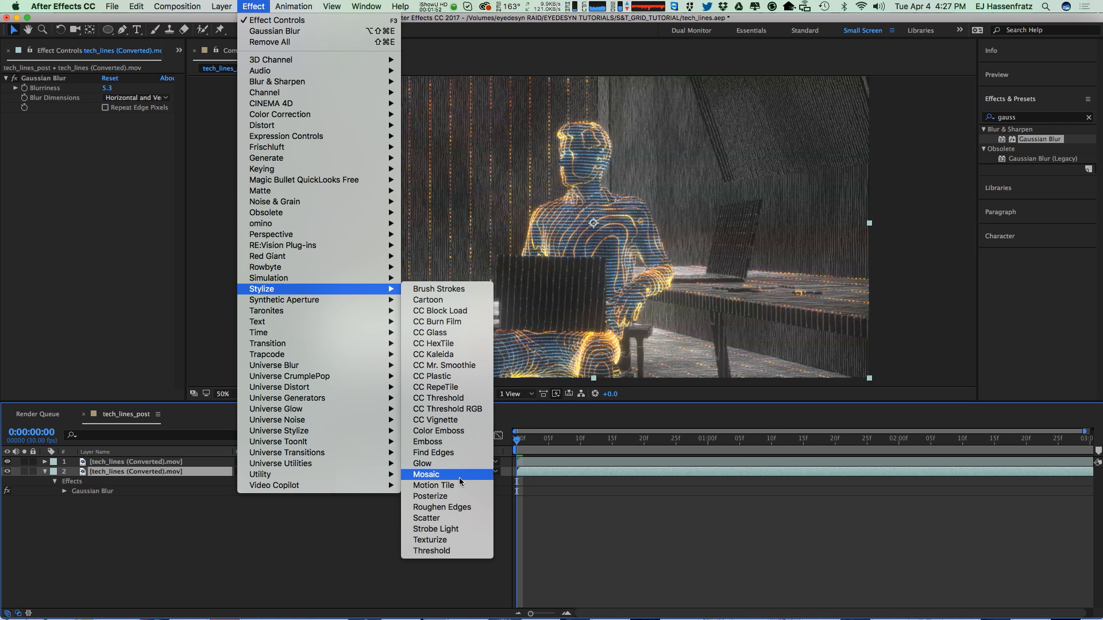
click(422, 463)
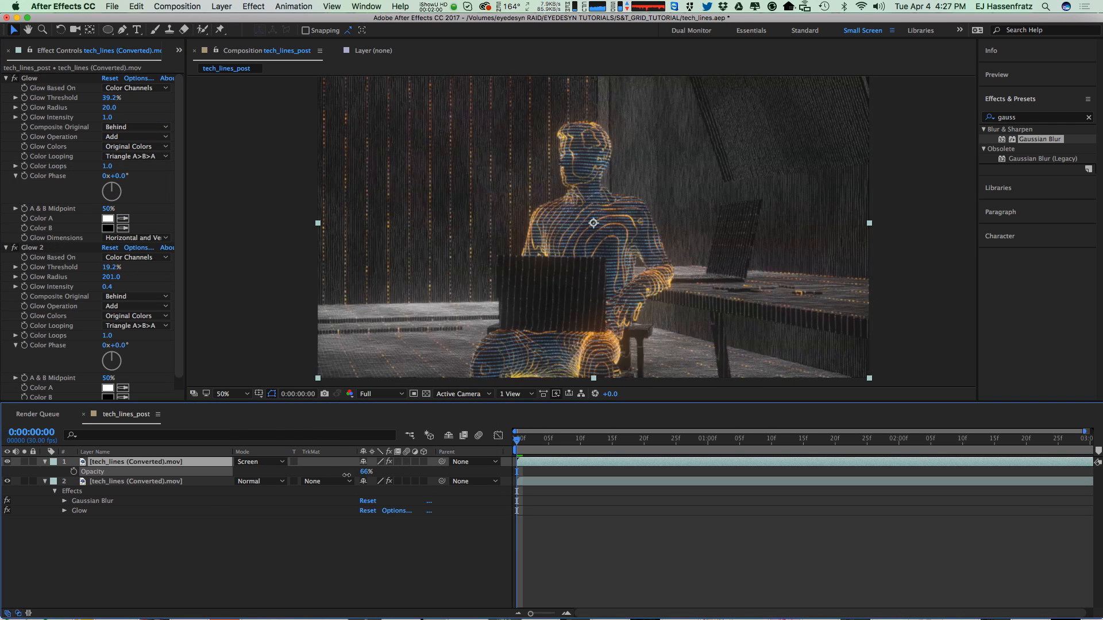
drag(324, 474, 339, 476)
click(294, 552)
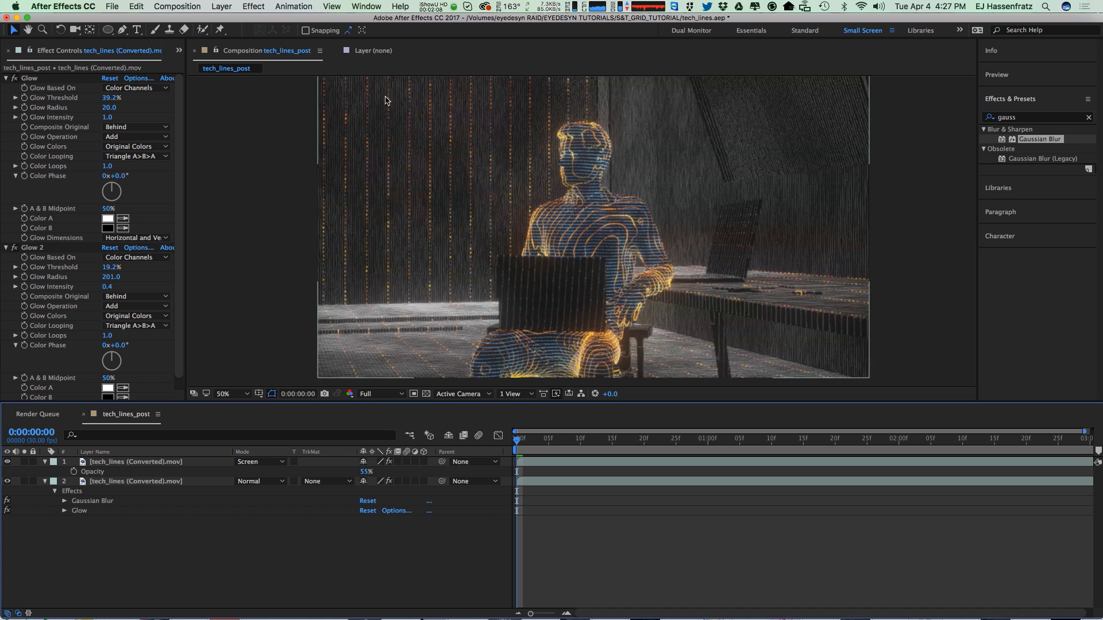
Create an adjustment layer above the footage and apply the Curves effect to it
click(221, 6)
mouse_move(230, 20)
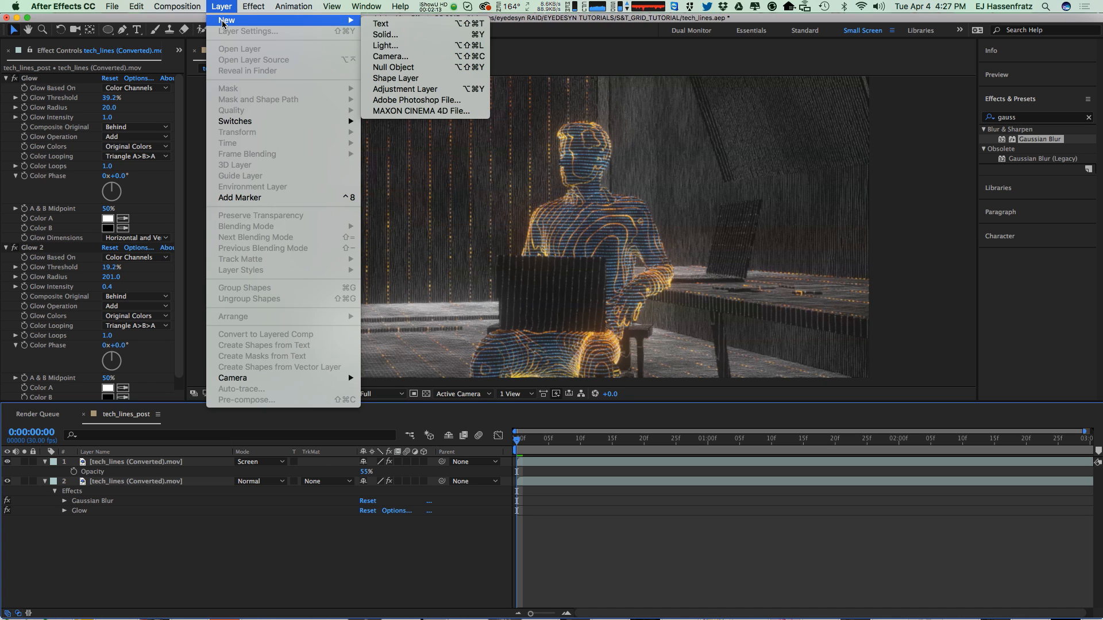
click(438, 90)
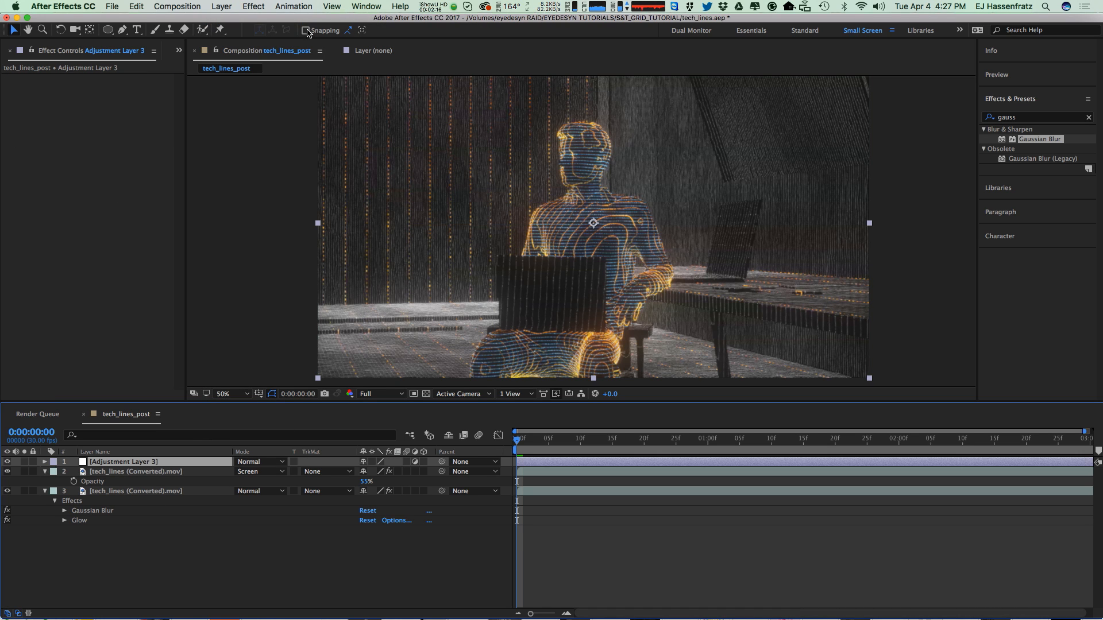
click(253, 6)
mouse_move(311, 114)
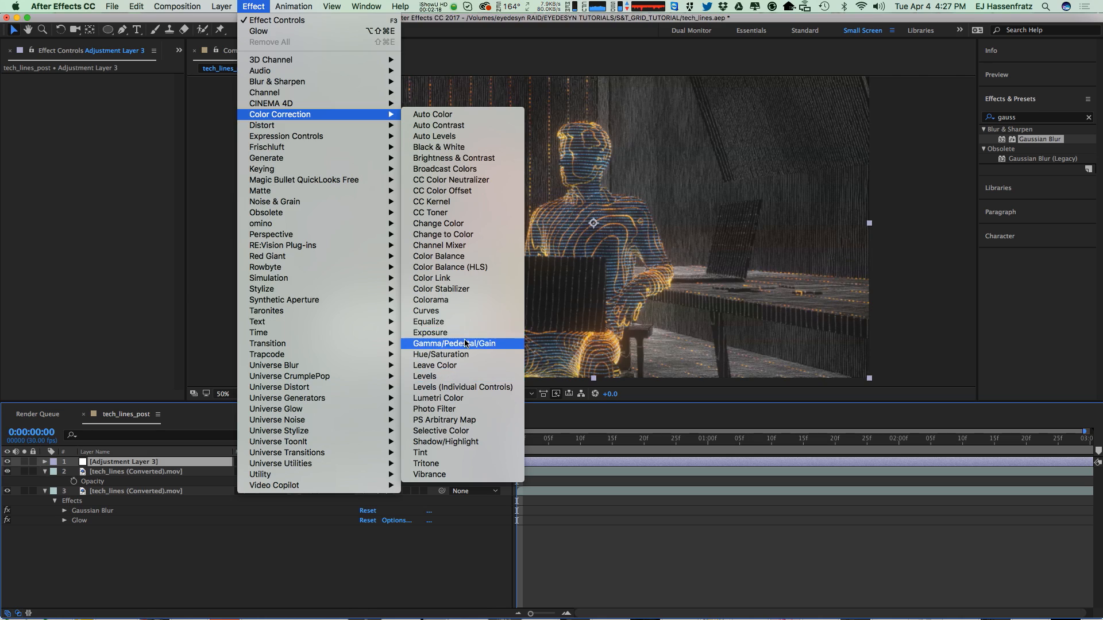
click(428, 311)
Shape the RGB curve into a gentle S, raising the highlights and lowering the shadows slightly
drag(127, 166, 127, 153)
drag(56, 238, 56, 239)
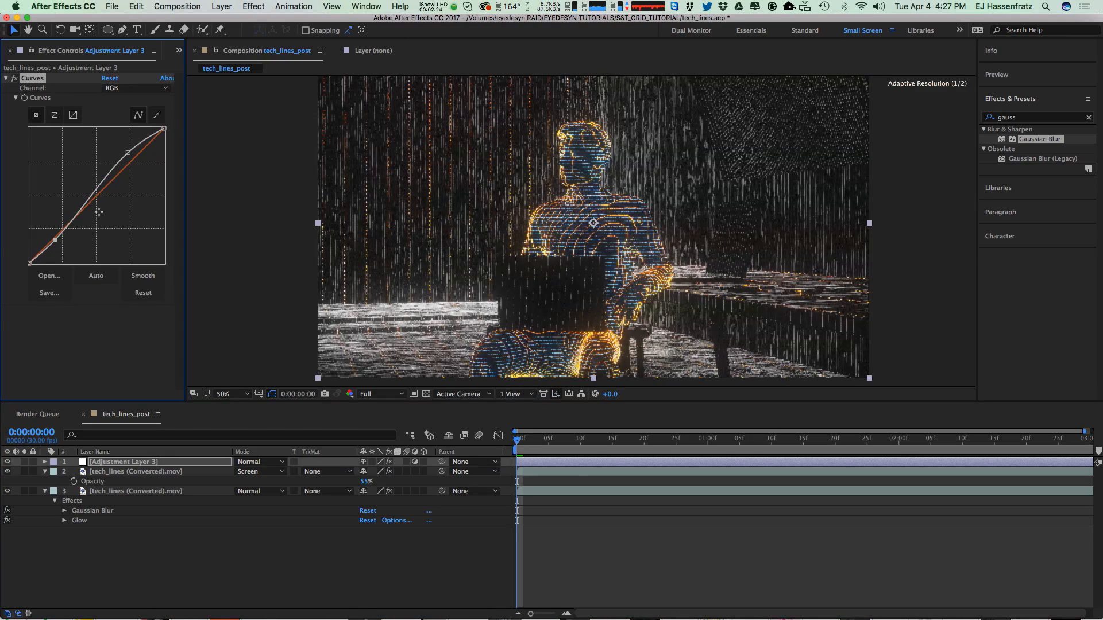
drag(127, 153, 141, 148)
drag(55, 240, 55, 242)
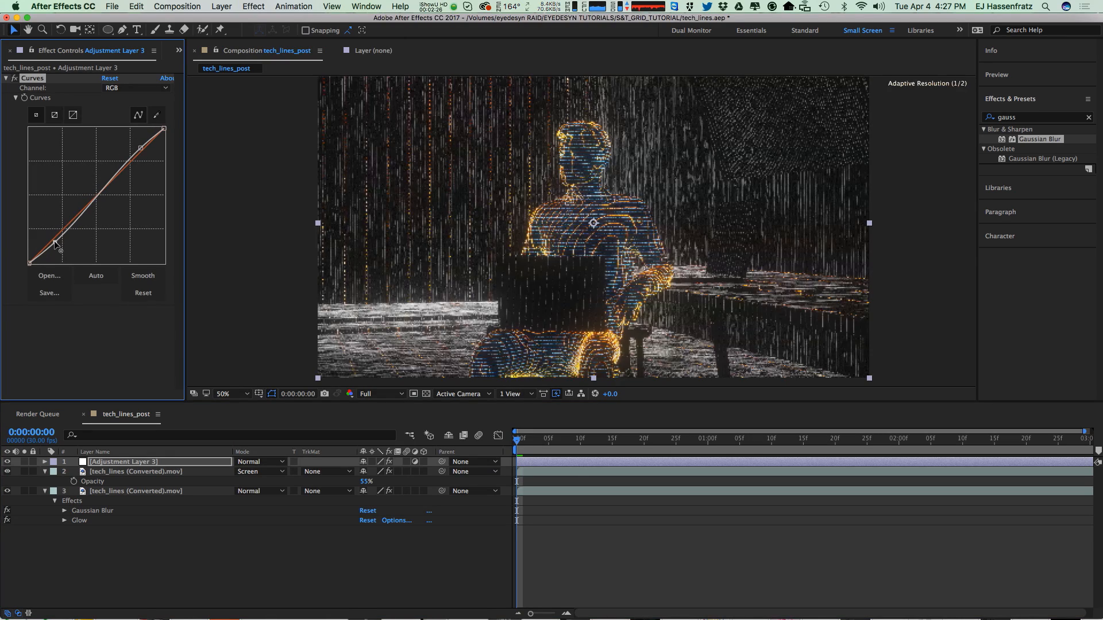
Raise the upper part of the Blue channel curve slightly to tint the highlights blue
click(136, 88)
click(124, 132)
drag(134, 154, 132, 151)
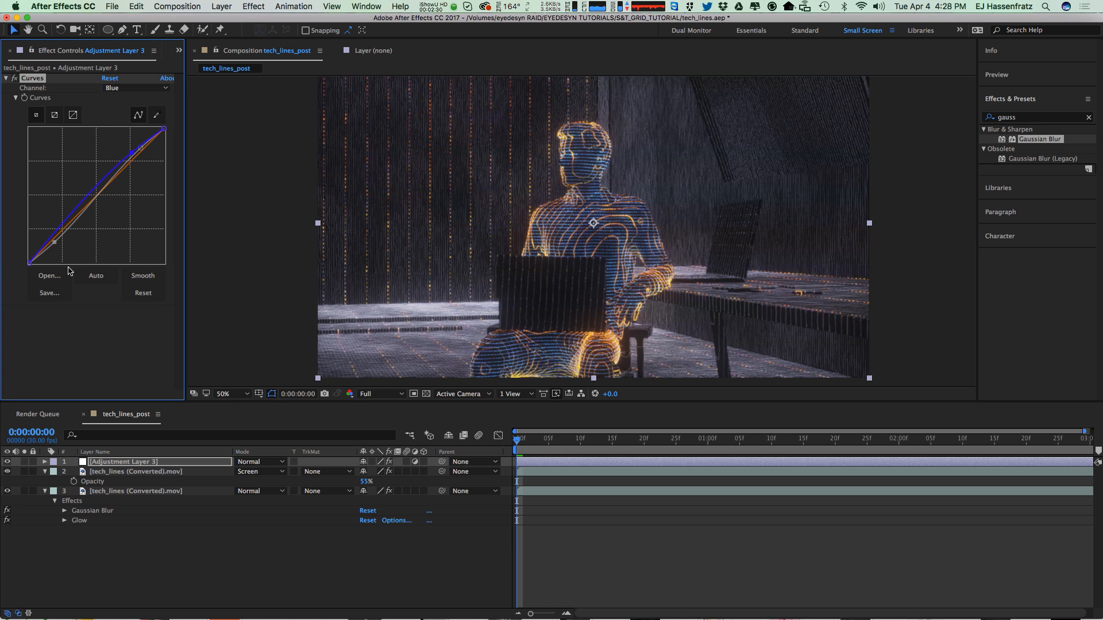
drag(130, 152, 130, 150)
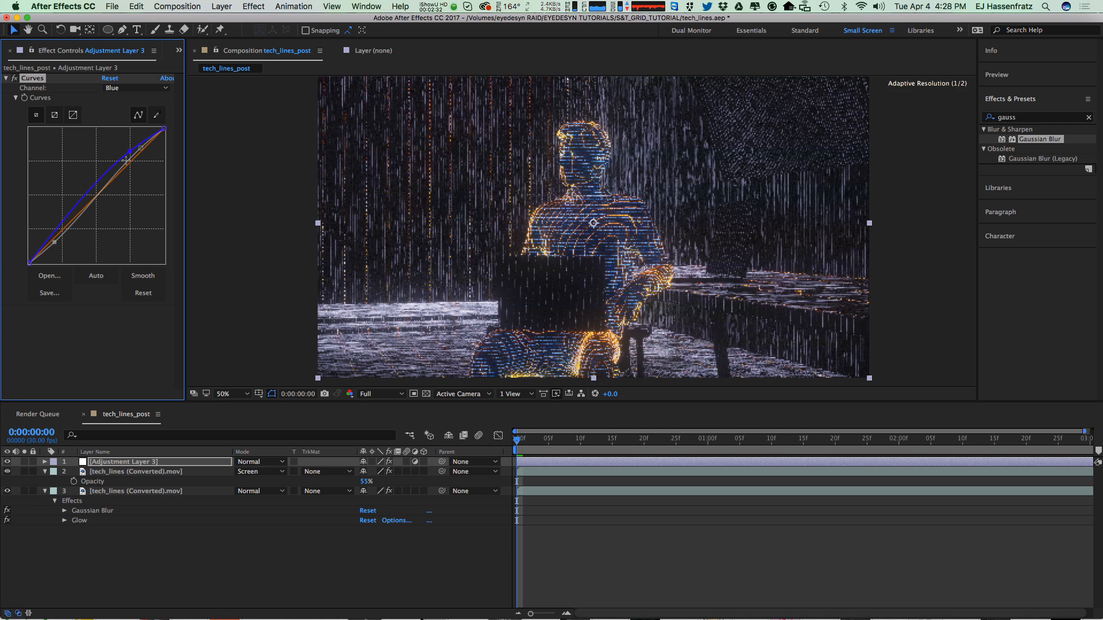
Raise the lower part of the Red channel curve slightly and add a Tint effect to the adjustment layer
drag(60, 232, 62, 229)
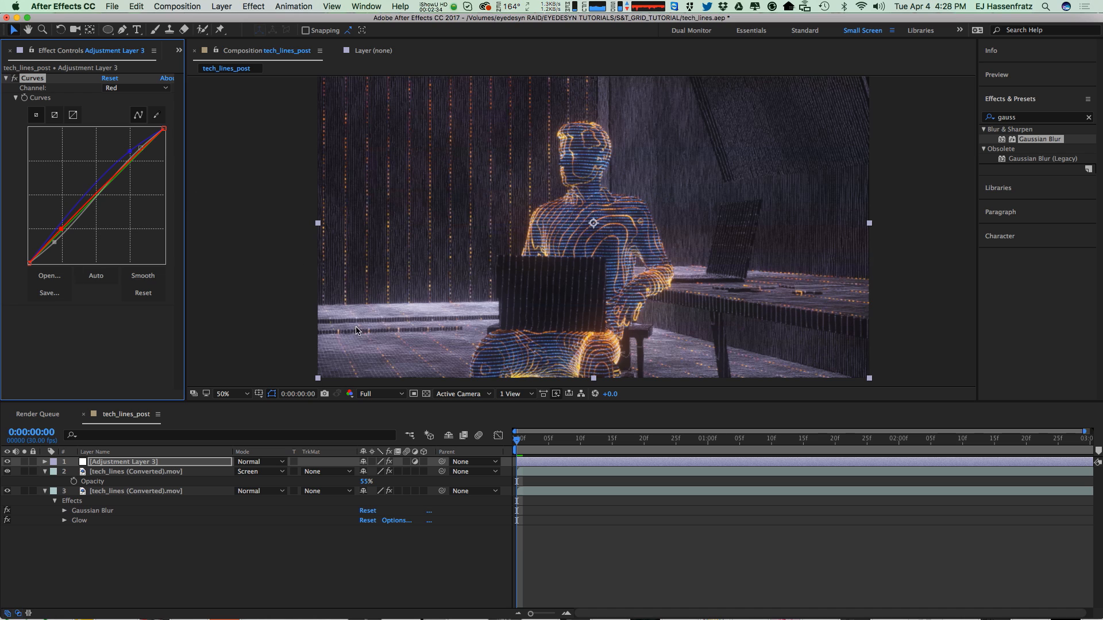
drag(347, 408, 347, 428)
click(987, 118)
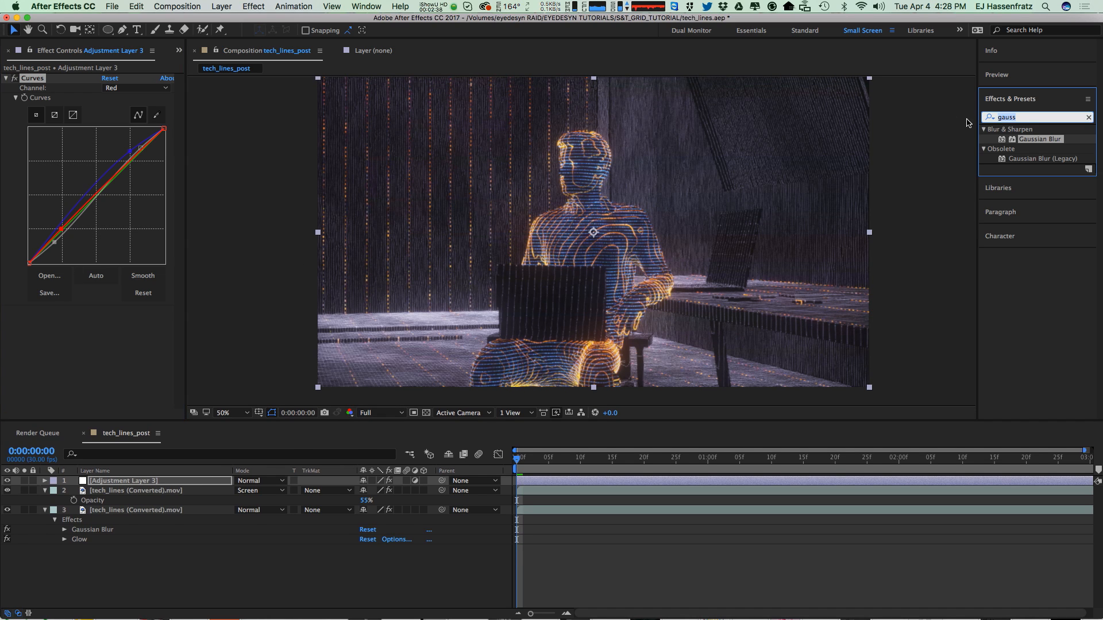
text(tint)
drag(1027, 173, 143, 481)
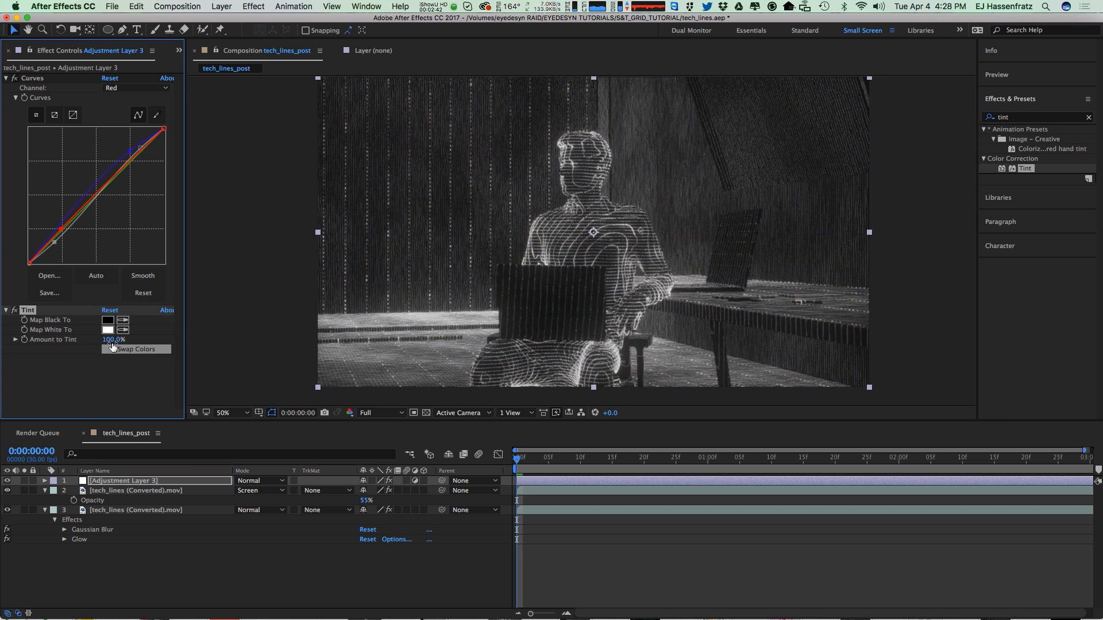
Map white to a pale cyan in the Tint effect and set Amount to Tint to 17%
click(107, 330)
click(206, 281)
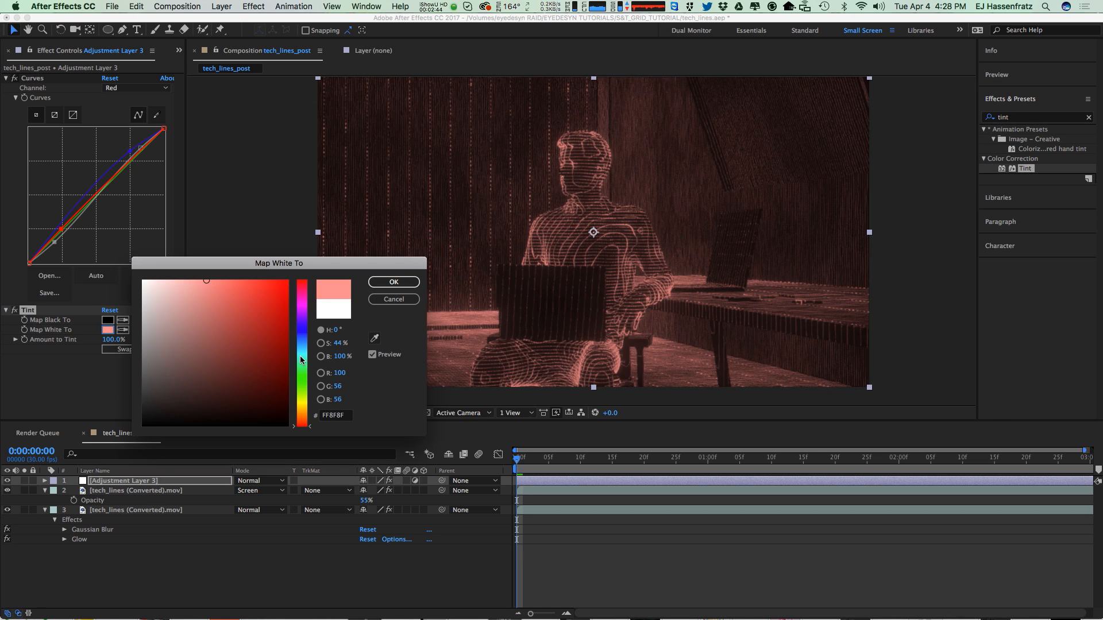
drag(298, 366, 298, 354)
click(185, 282)
click(395, 284)
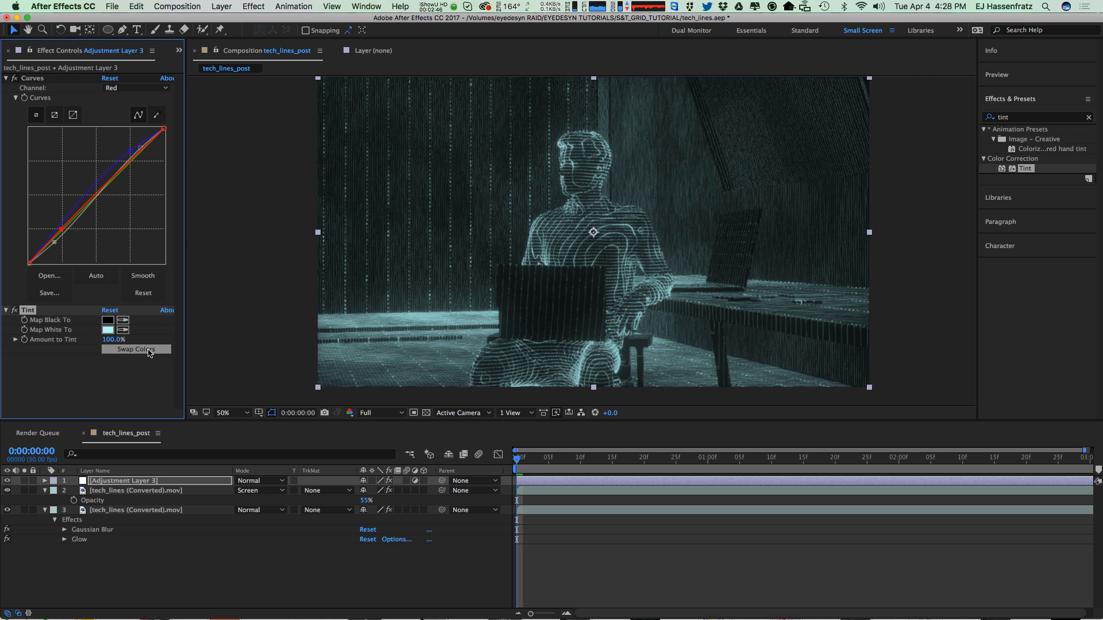
drag(84, 339, 55, 344)
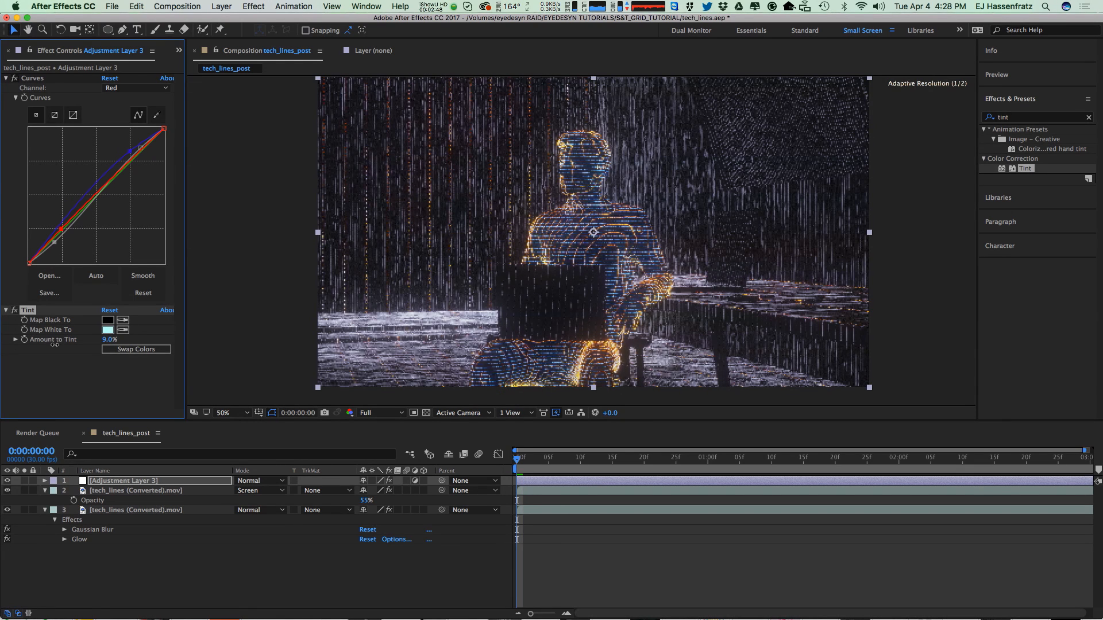
drag(115, 337, 116, 375)
click(16, 323)
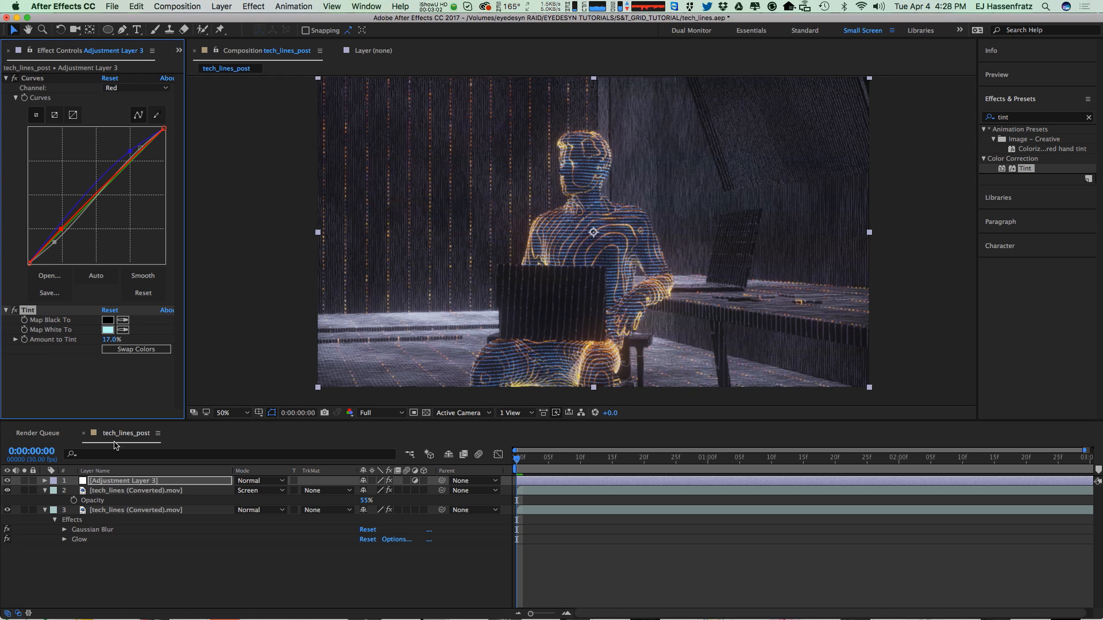
Rename the color-grading adjustment layer as CC
click(113, 568)
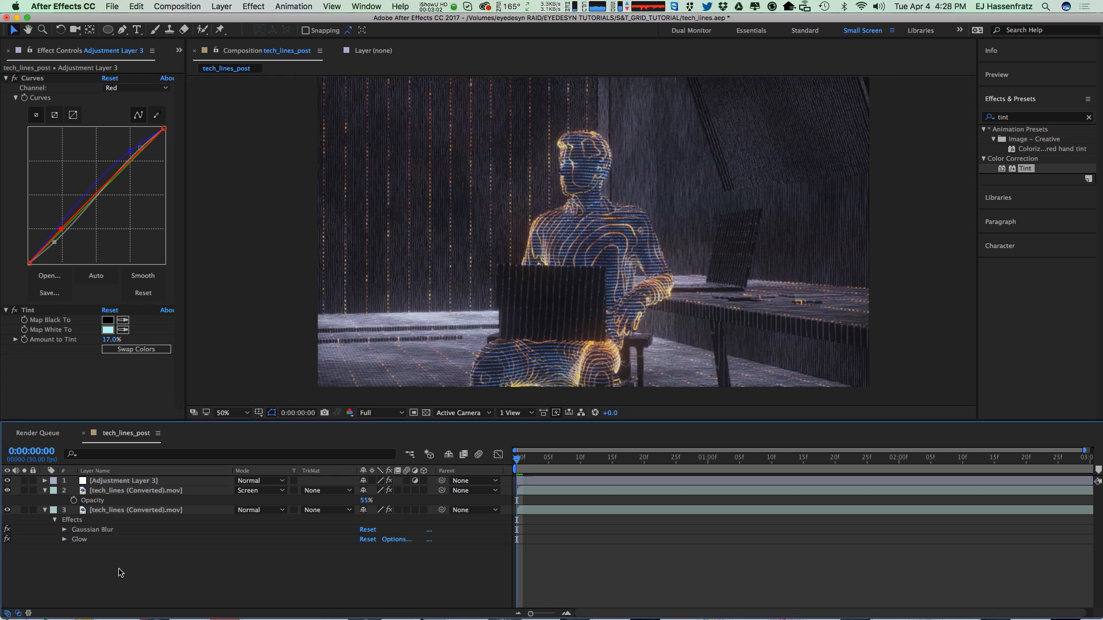
click(117, 483)
key(Return)
key(Return)
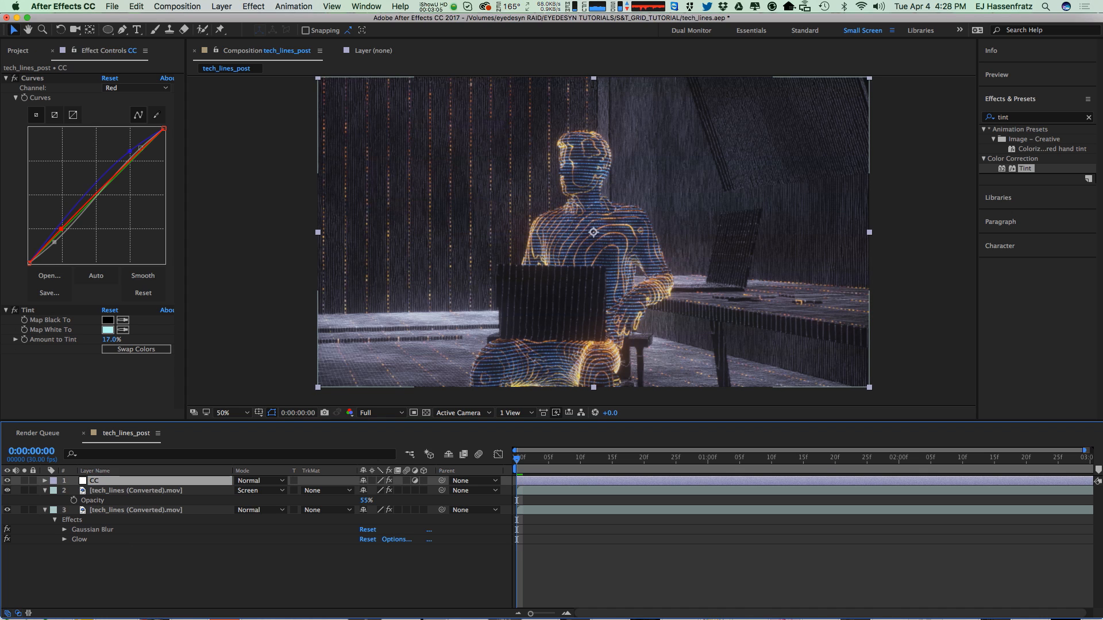
Create a second adjustment layer above the CC layer
click(251, 7)
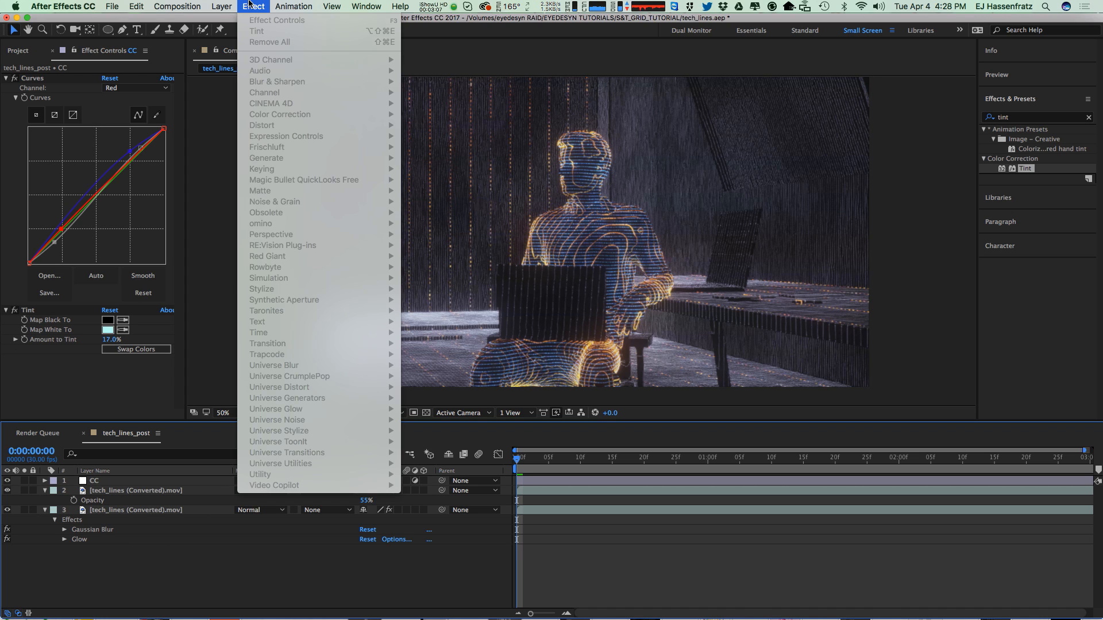
mouse_move(222, 7)
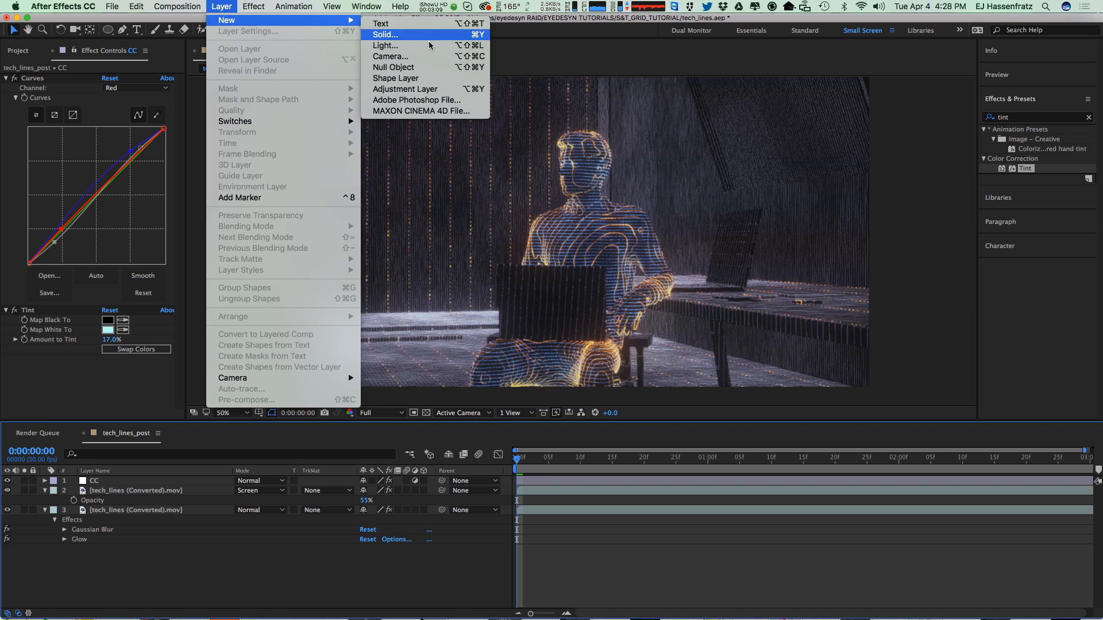
click(455, 90)
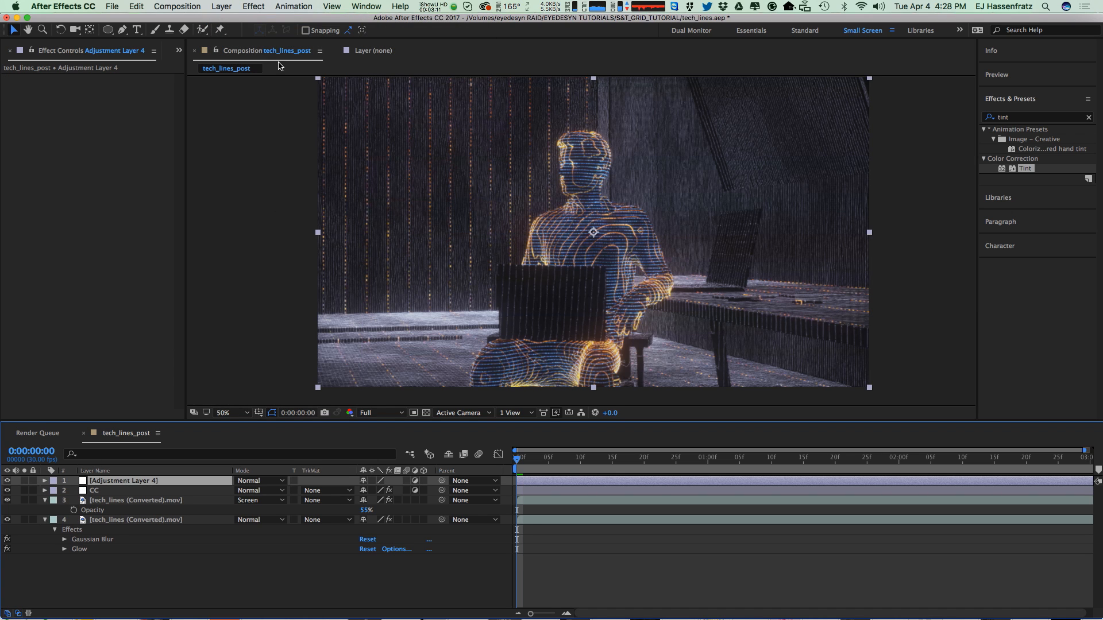
Apply Curves to the new adjustment layer and pull the middle of the RGB curve down to darken the image
click(252, 7)
mouse_move(289, 189)
mouse_move(322, 114)
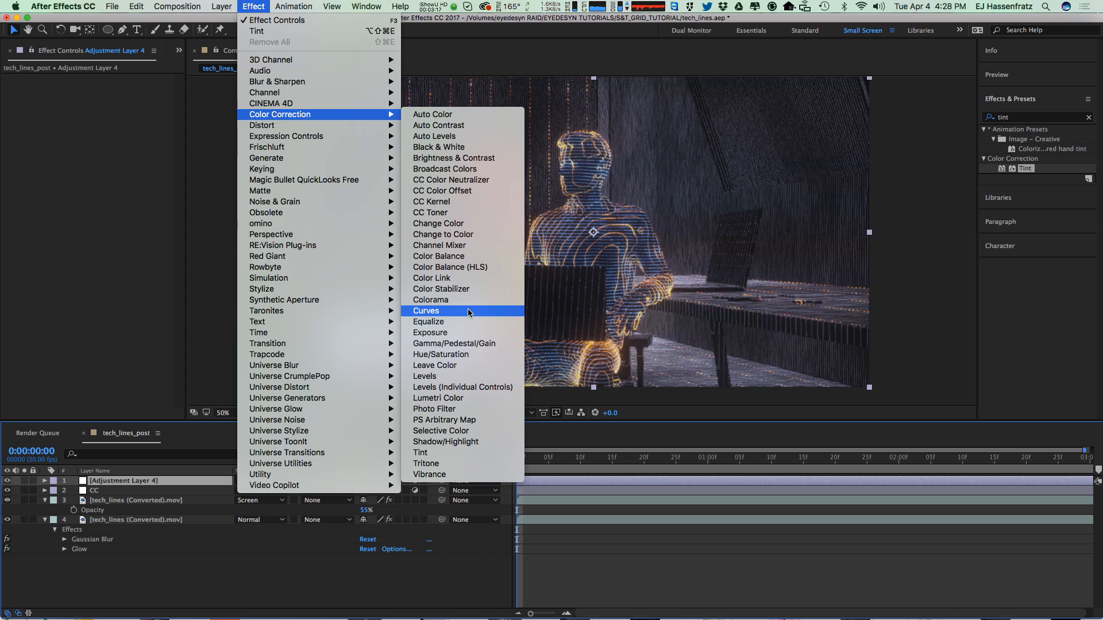
click(431, 312)
drag(97, 195, 107, 219)
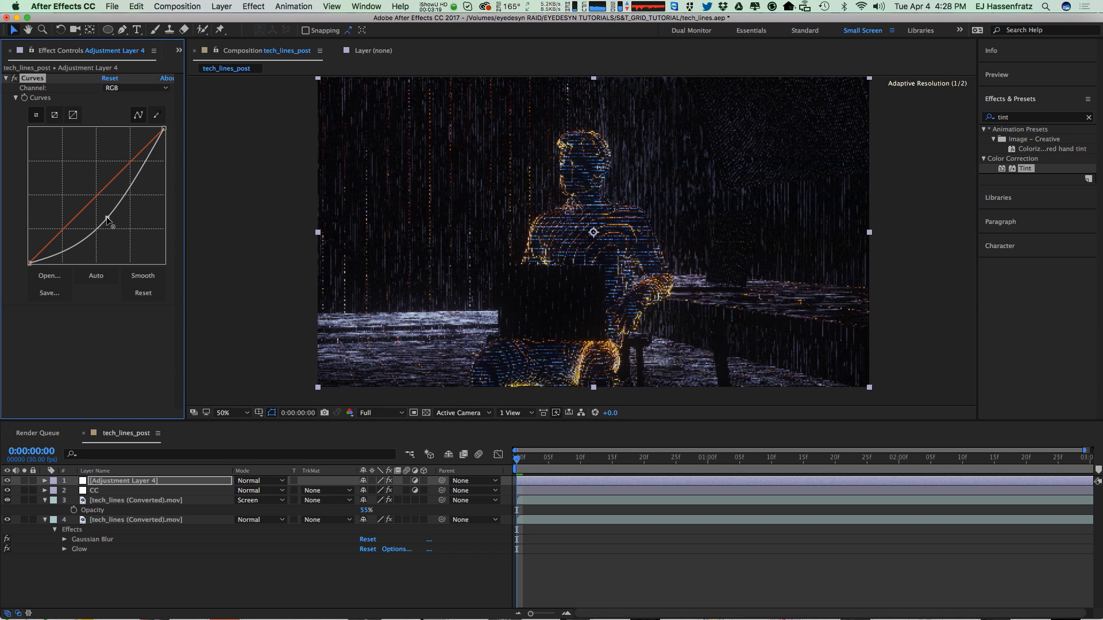
Add a Gaussian Blur to the new adjustment layer with Blurriness 21.7 and Repeat Edge Pixels enabled
click(1013, 118)
text(gua)
key(BackSpace)
key(BackSpace)
text(aius)
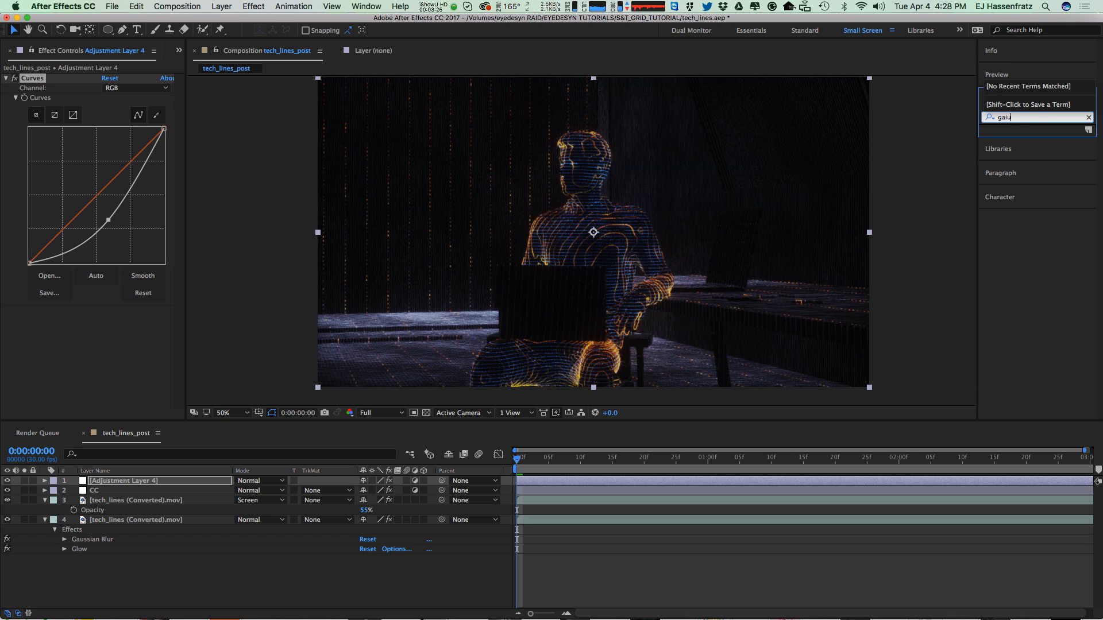
key(BackSpace)
key(BackSpace)
key(BackSpace)
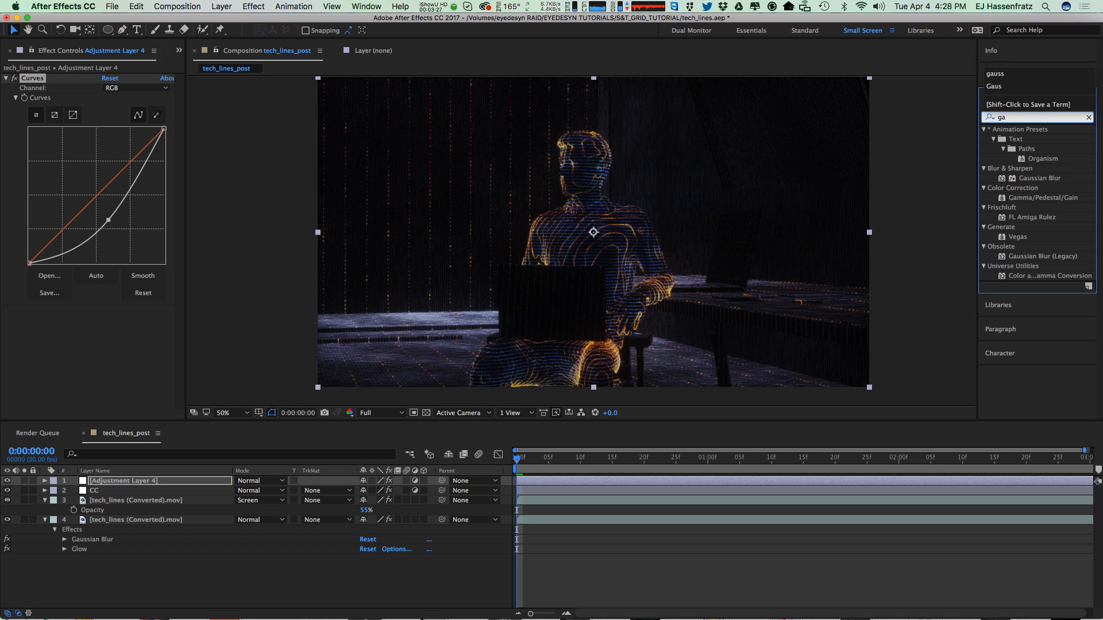
drag(1026, 180, 188, 323)
click(119, 340)
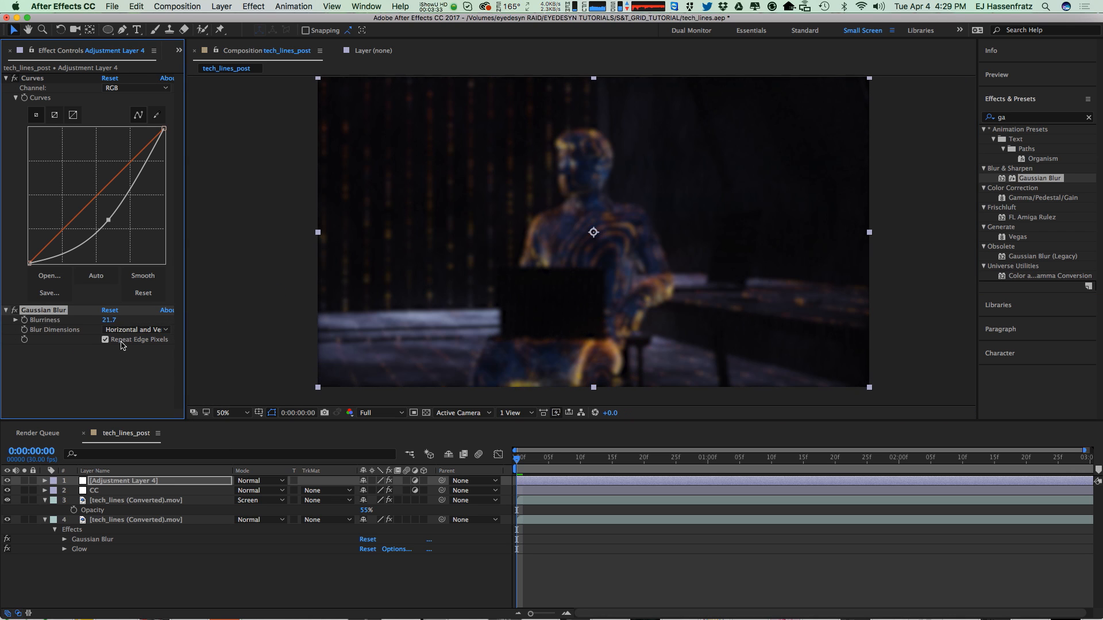
Draw an elliptical mask nearly filling the frame on the adjustment layer, set to Subtract with a 252-pixel feather
click(107, 30)
drag(330, 92, 871, 382)
key(f)
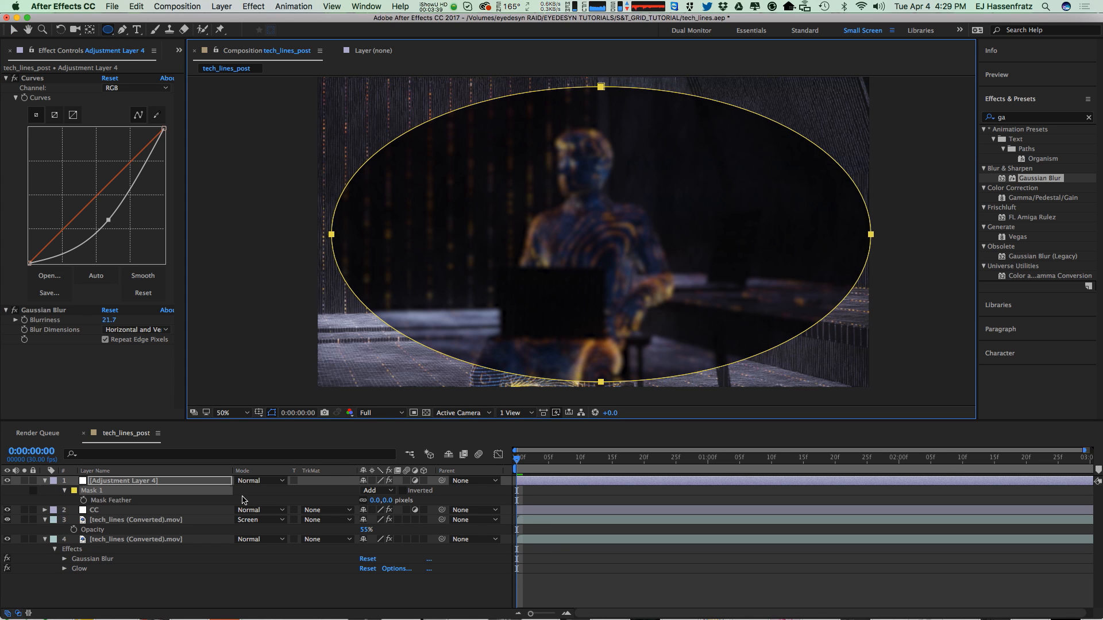
drag(409, 500, 533, 501)
click(385, 492)
click(389, 528)
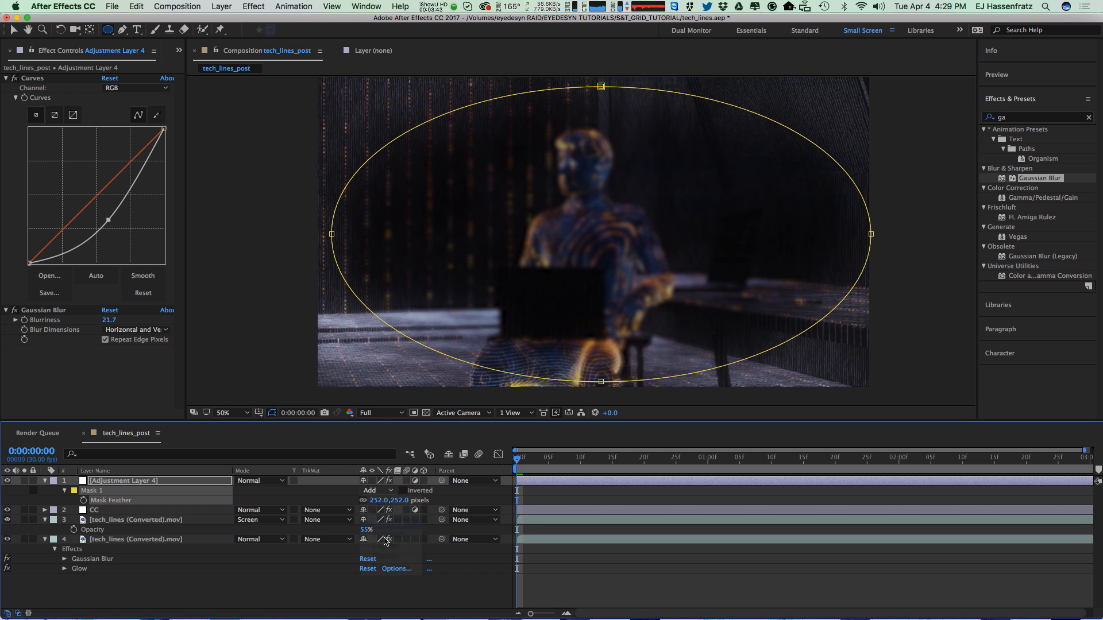
Extend the curve handles of the mask's side and bottom points to push the ellipse out toward the frame corners
key(v)
click(332, 234)
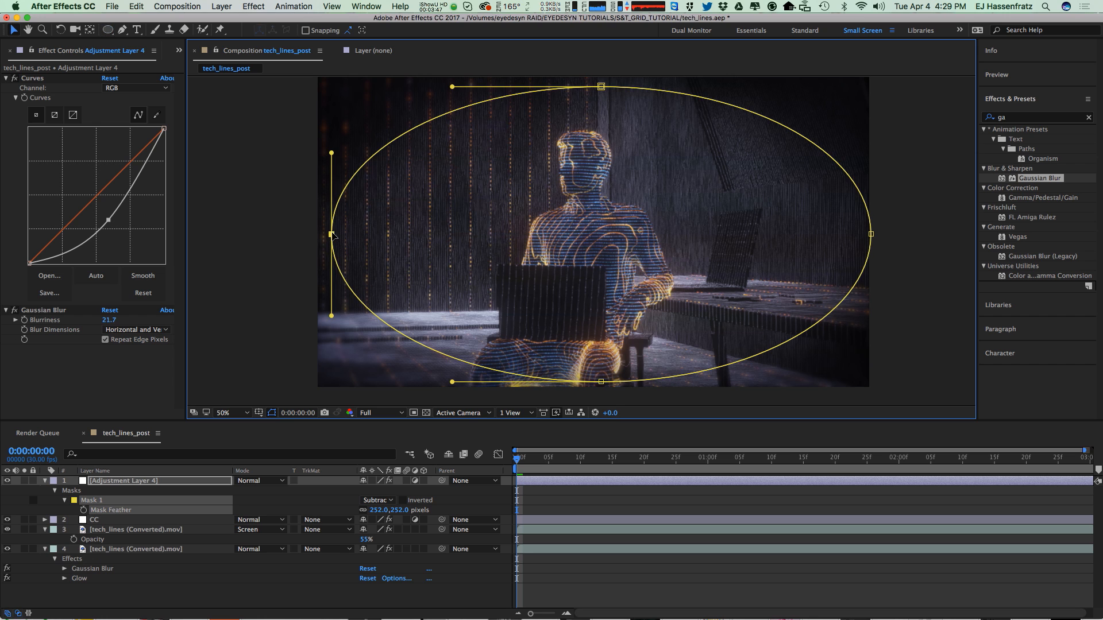
drag(331, 152, 316, 91)
drag(341, 316, 344, 404)
click(601, 382)
drag(453, 382, 371, 387)
drag(867, 364, 865, 382)
click(871, 234)
drag(871, 153, 873, 68)
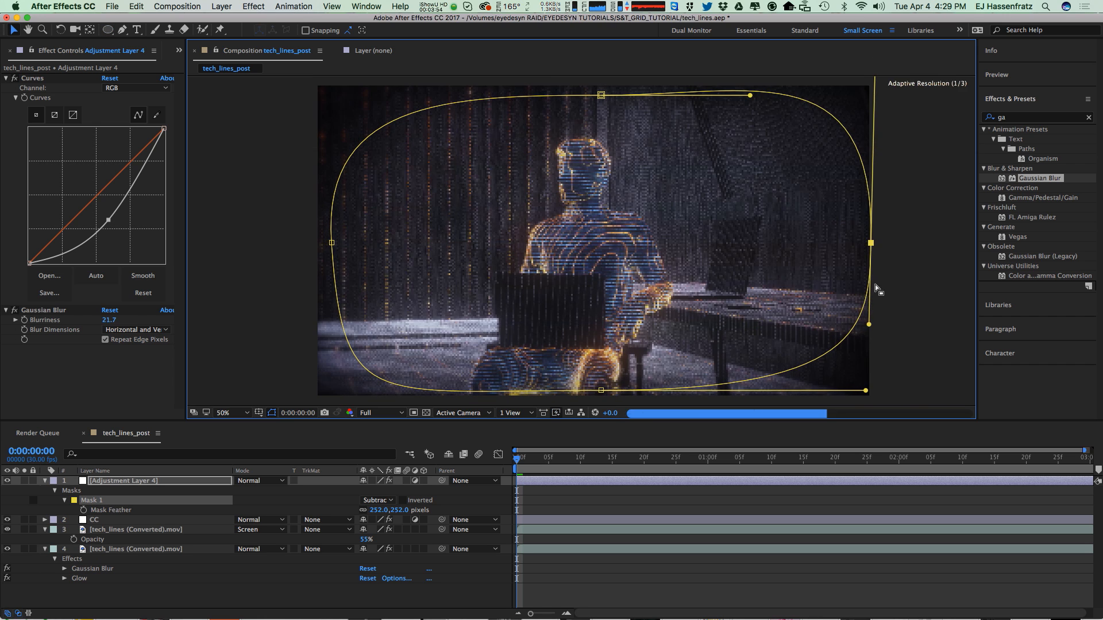
drag(870, 316, 869, 370)
Refine the vignette mask by shifting its top point left, moving both side points outward and adjusting the top and bottom handles
click(601, 87)
drag(601, 95, 565, 90)
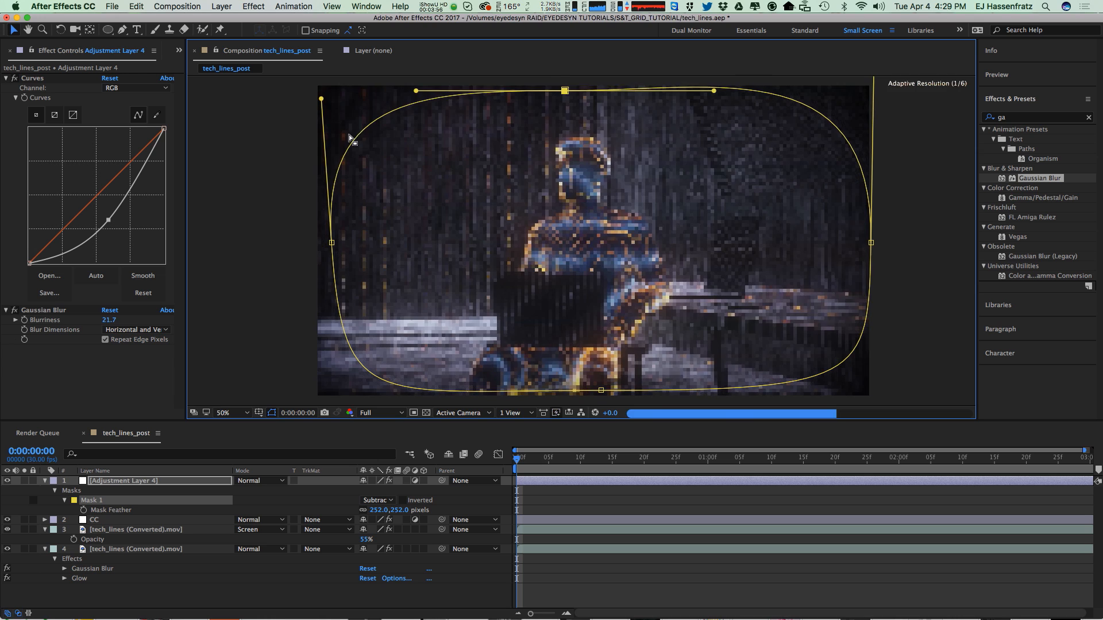
drag(415, 90, 349, 89)
drag(331, 242, 313, 243)
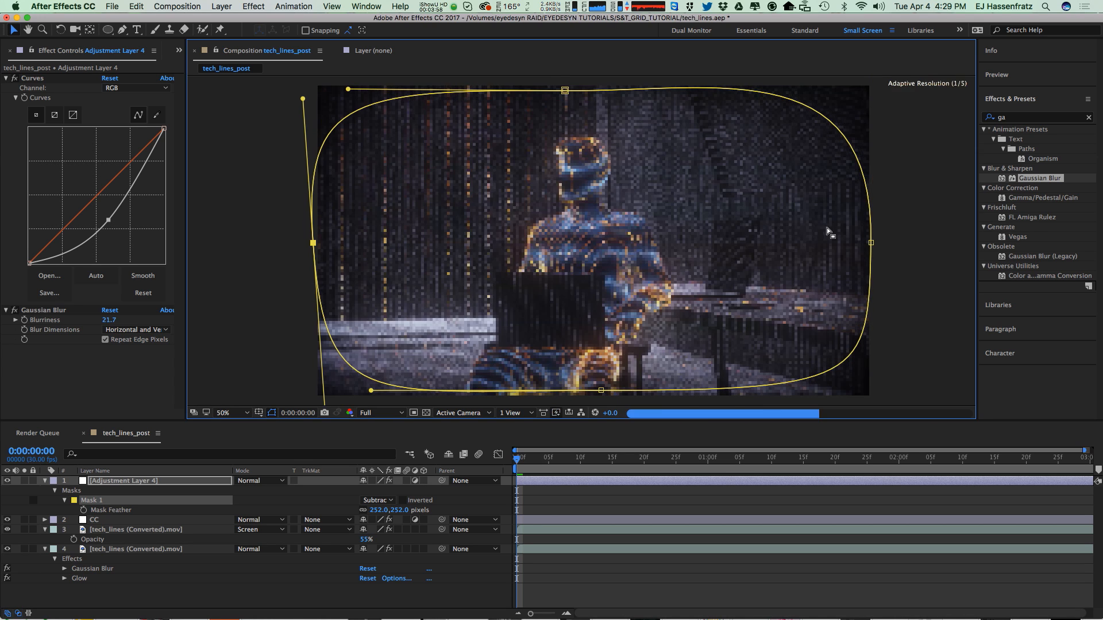
drag(871, 242, 881, 244)
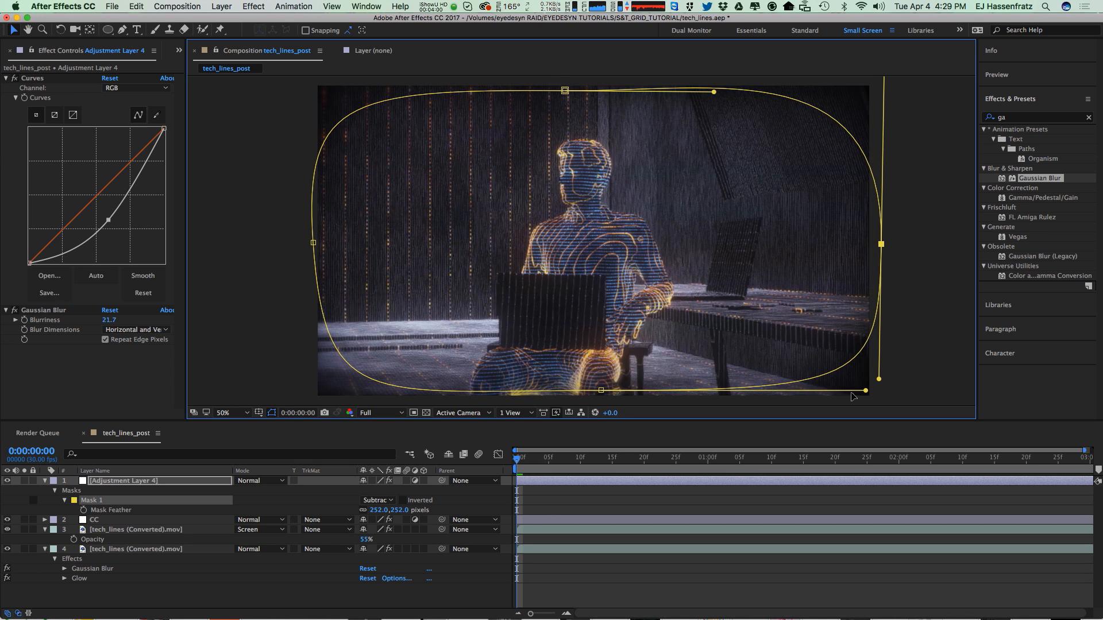
drag(866, 390, 818, 389)
click(936, 209)
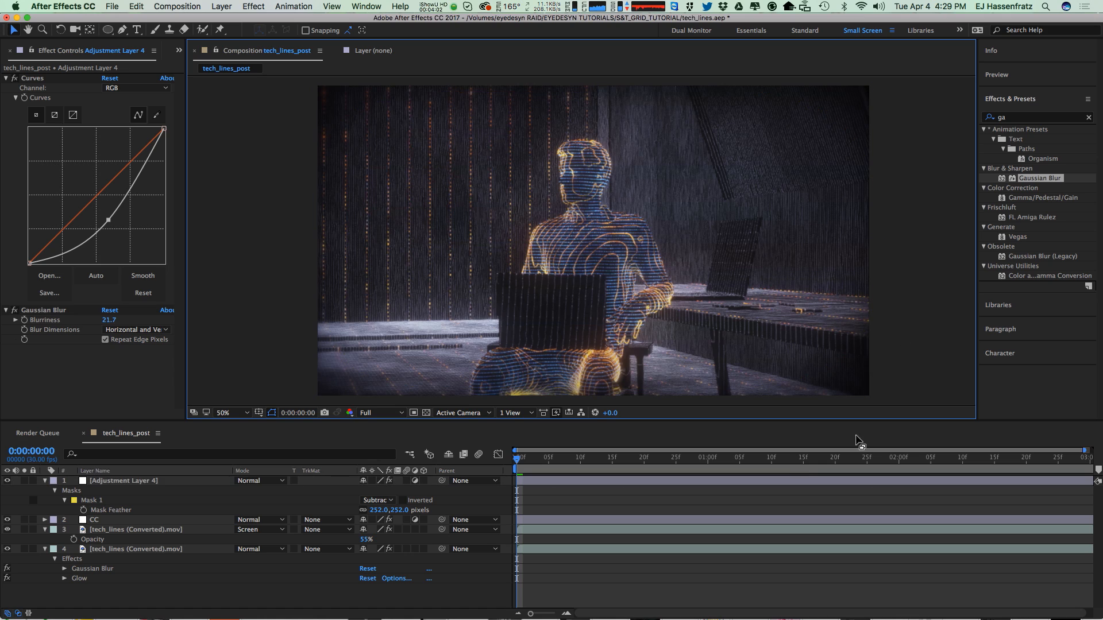